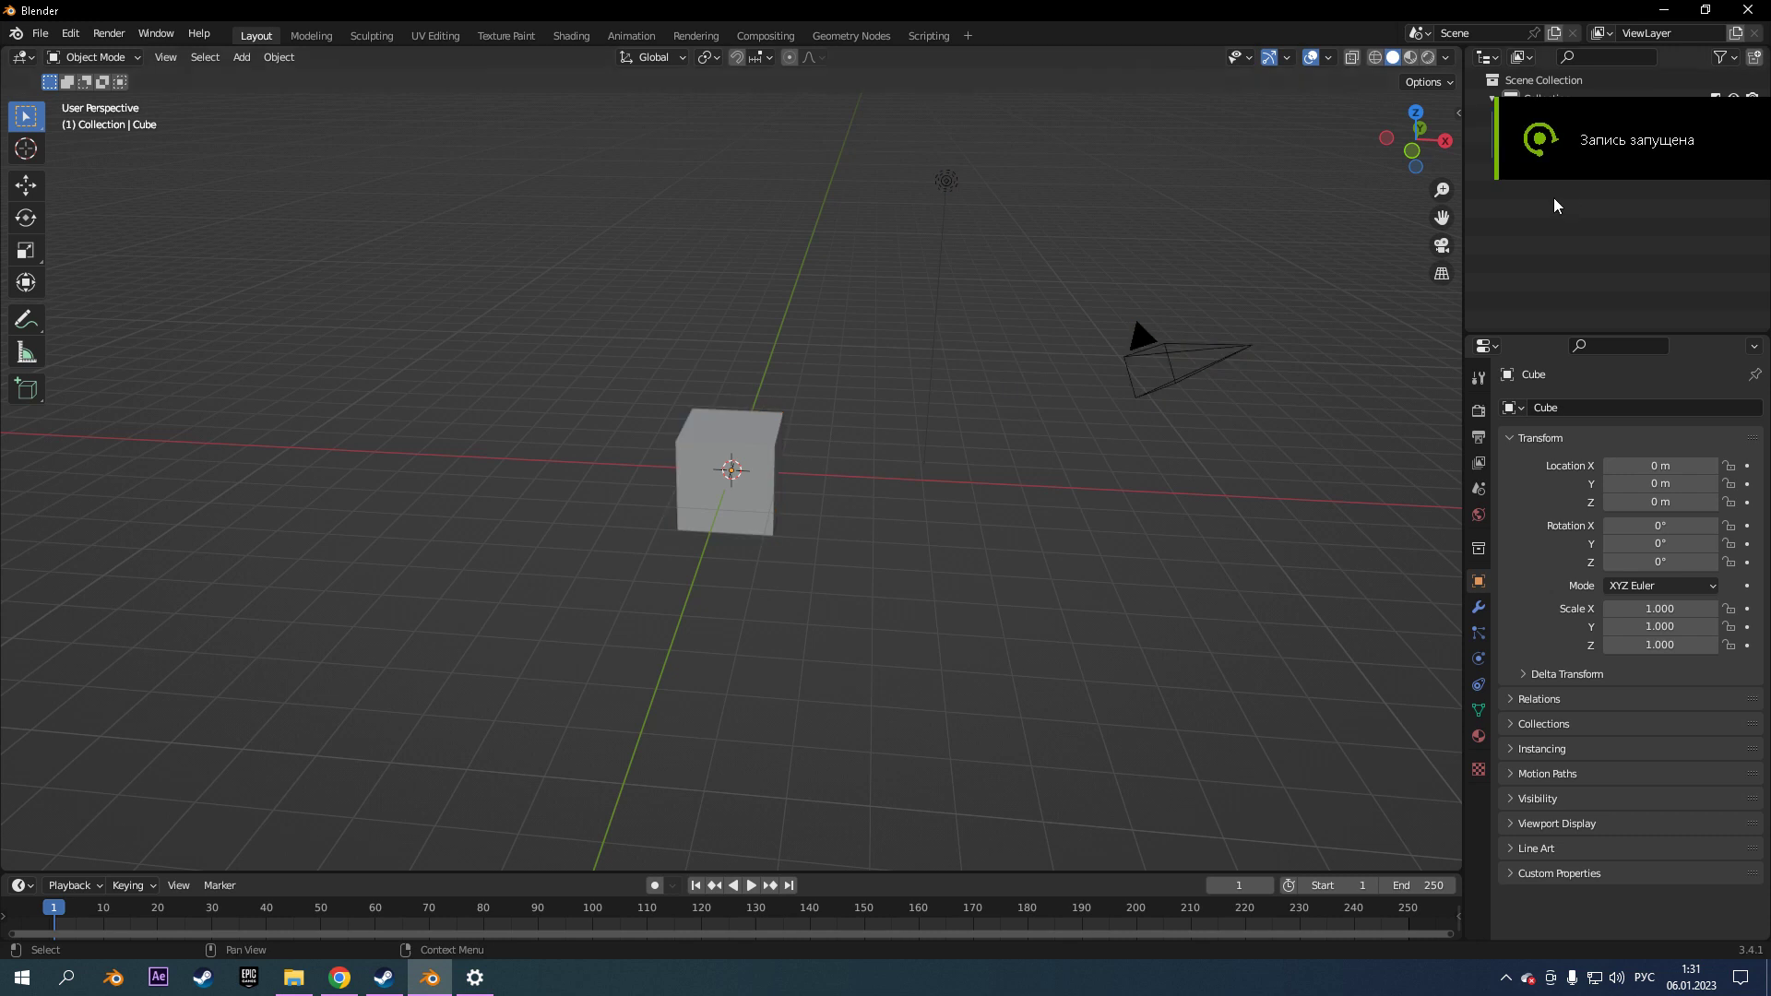
# Add an 8-vertex cylinder, then rotate and stretch it into a long log.
pyautogui.click(839, 583)
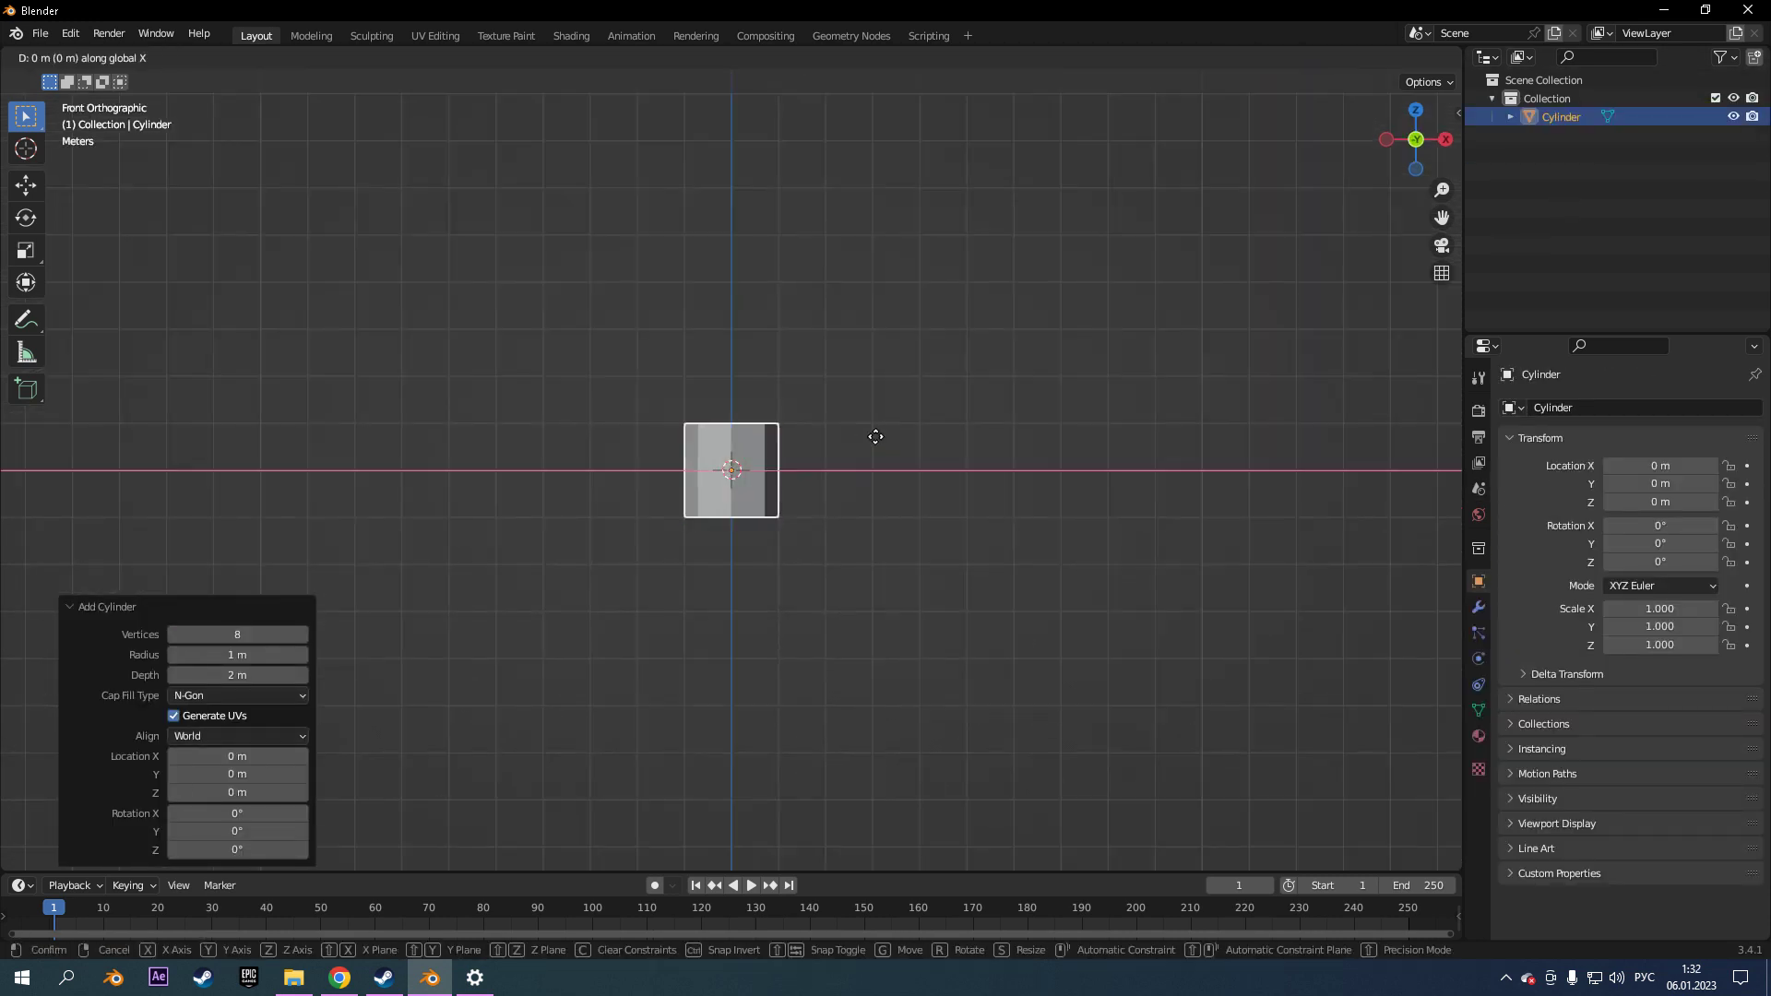
pyautogui.click(716, 433)
pyautogui.press('KP_3')
pyautogui.press('r')
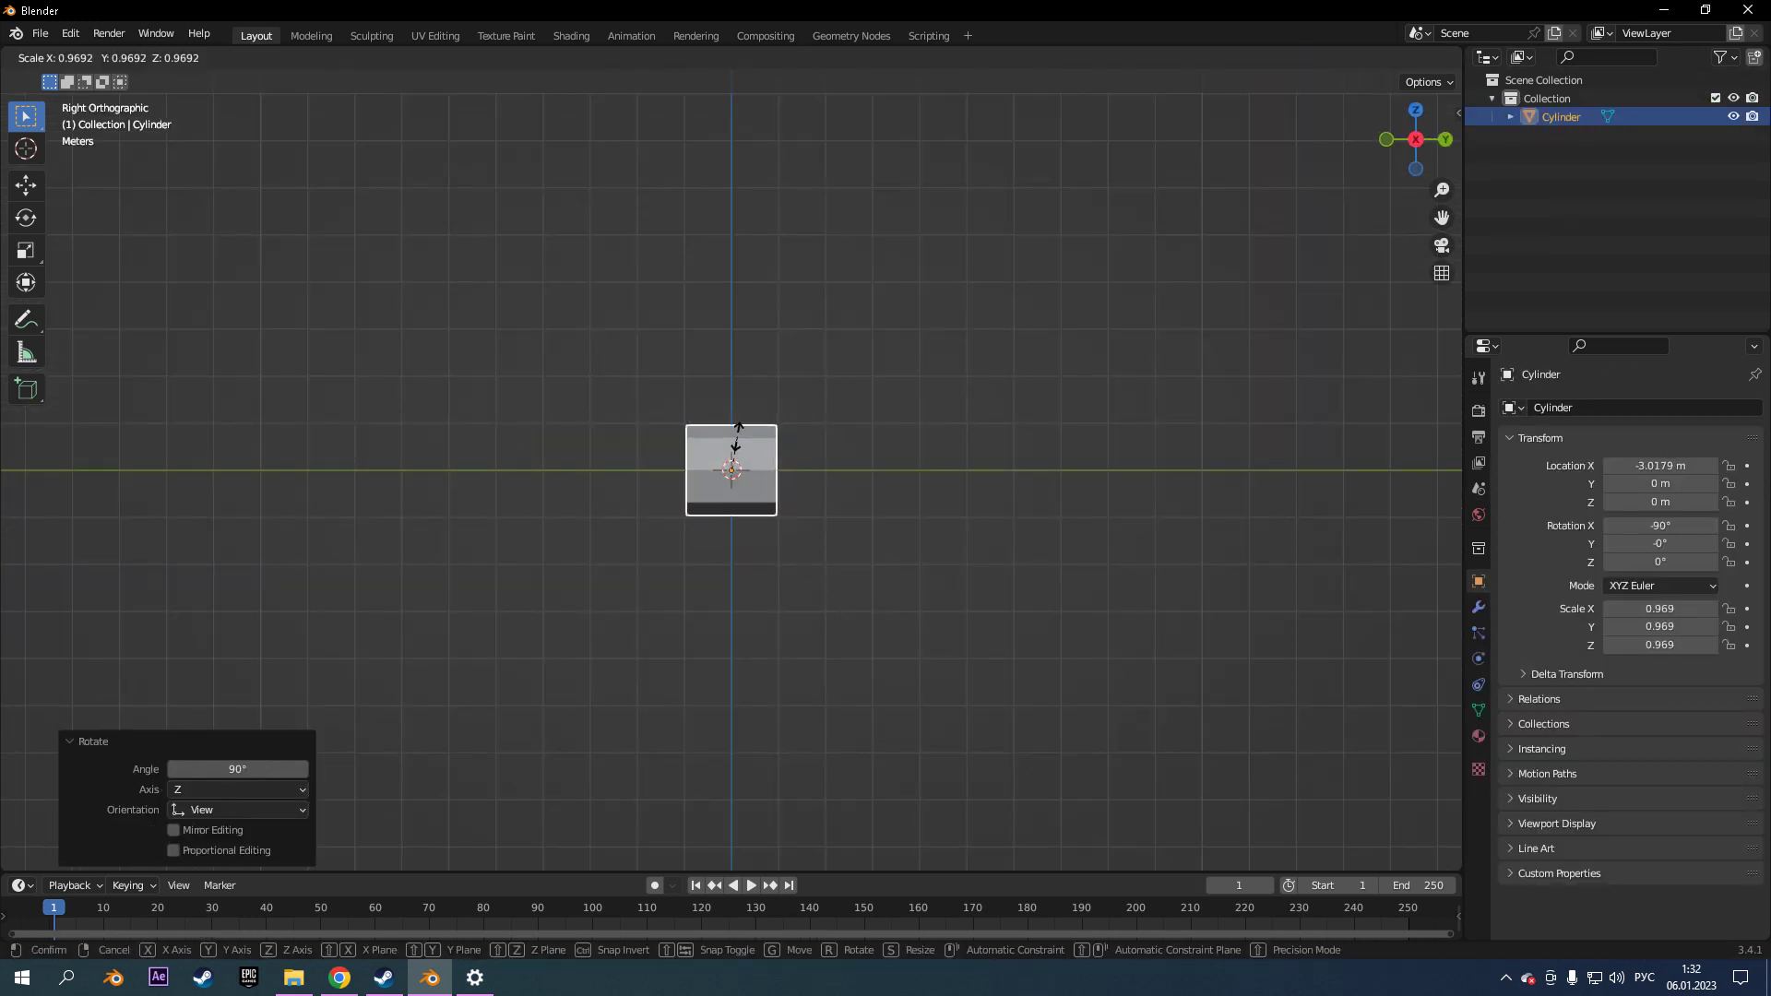
pyautogui.click(901, 425)
pyautogui.moveTo(901, 425); pyautogui.dragTo(988, 484, button='middle')
# Add an edge loop to the log and separate part of it into its own object.
pyautogui.press('Tab')
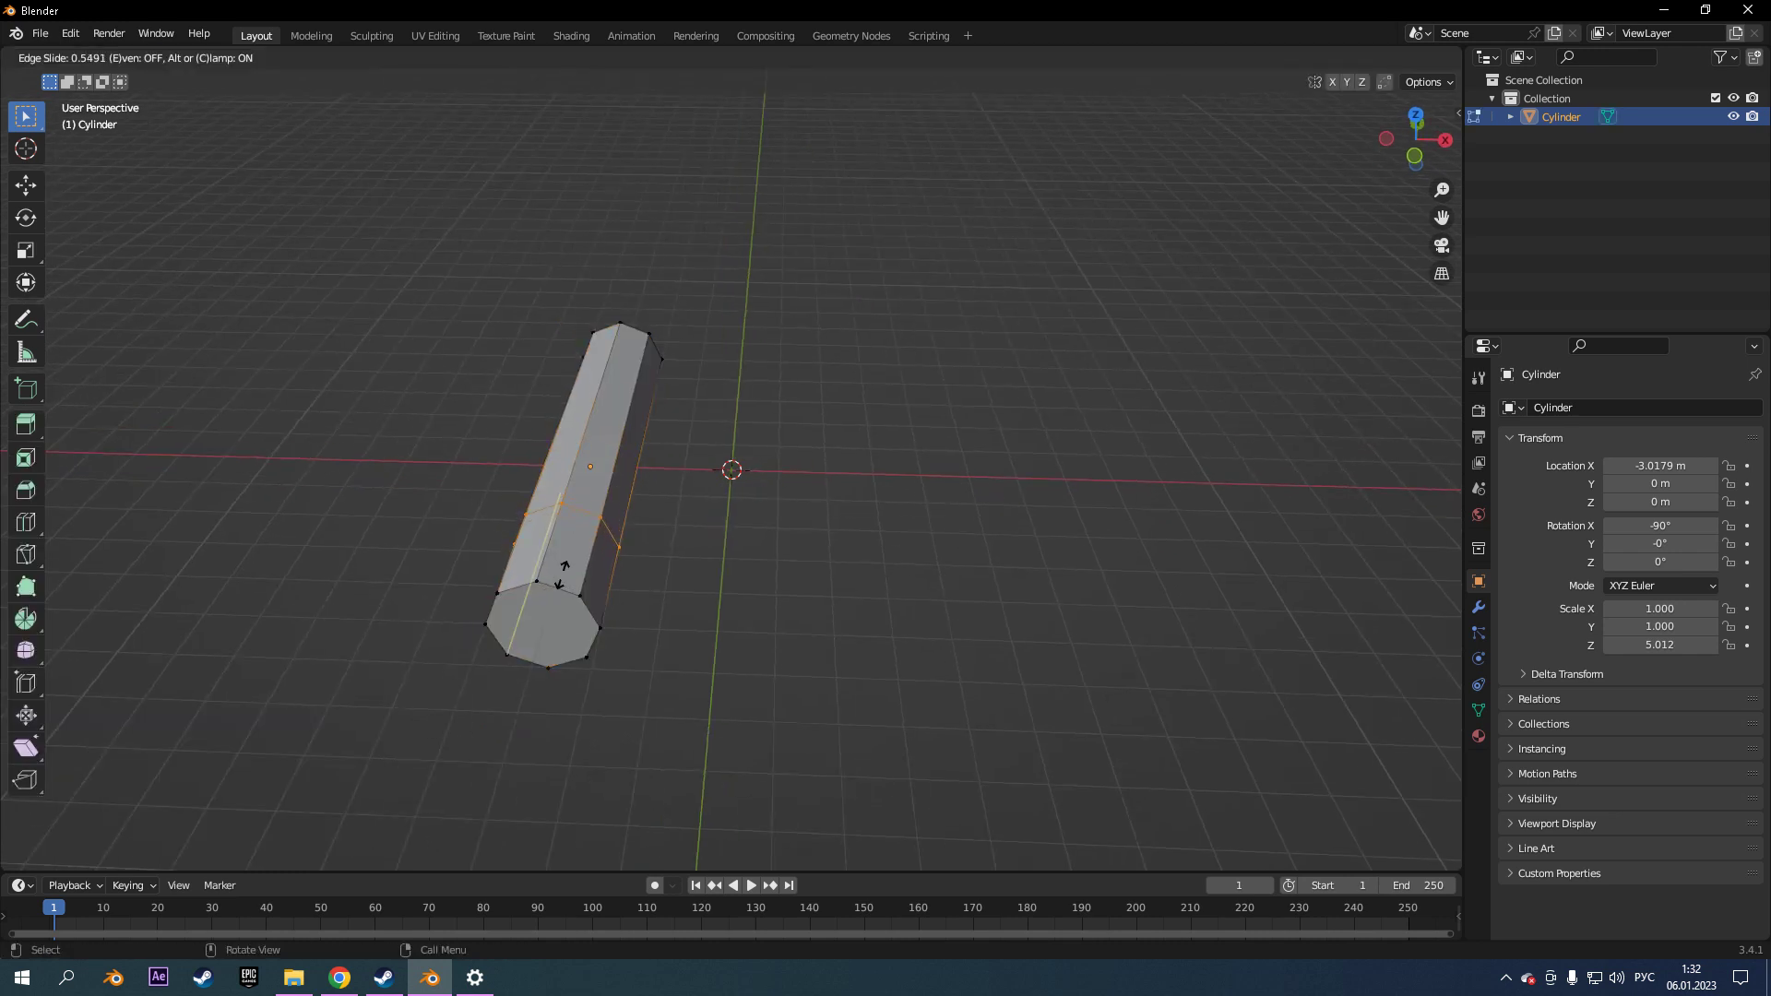
pyautogui.click(561, 574)
pyautogui.moveTo(752, 535); pyautogui.dragTo(668, 483, button='middle')
pyautogui.press('KP_1')
pyautogui.press('p')
pyautogui.click(595, 467)
pyautogui.press('Tab')
# Duplicate the log and rotate the copy perpendicular to the first.
pyautogui.hotkey('shift', 'd')
pyautogui.click(599, 376)
pyautogui.press('r')
pyautogui.click(689, 427)
pyautogui.moveTo(689, 427)
pyautogui.mouseDown(button='middle')
pyautogui.moveTo(507, 353)
pyautogui.moveTo(310, 307)
pyautogui.mouseUp(button='middle')
# Stack a copied log upward and slide duplicated logs sideways.
pyautogui.press('r')
pyautogui.hotkey('shift', 'd')
pyautogui.click(329, 197)
pyautogui.press('KP_1')
pyautogui.press('r')
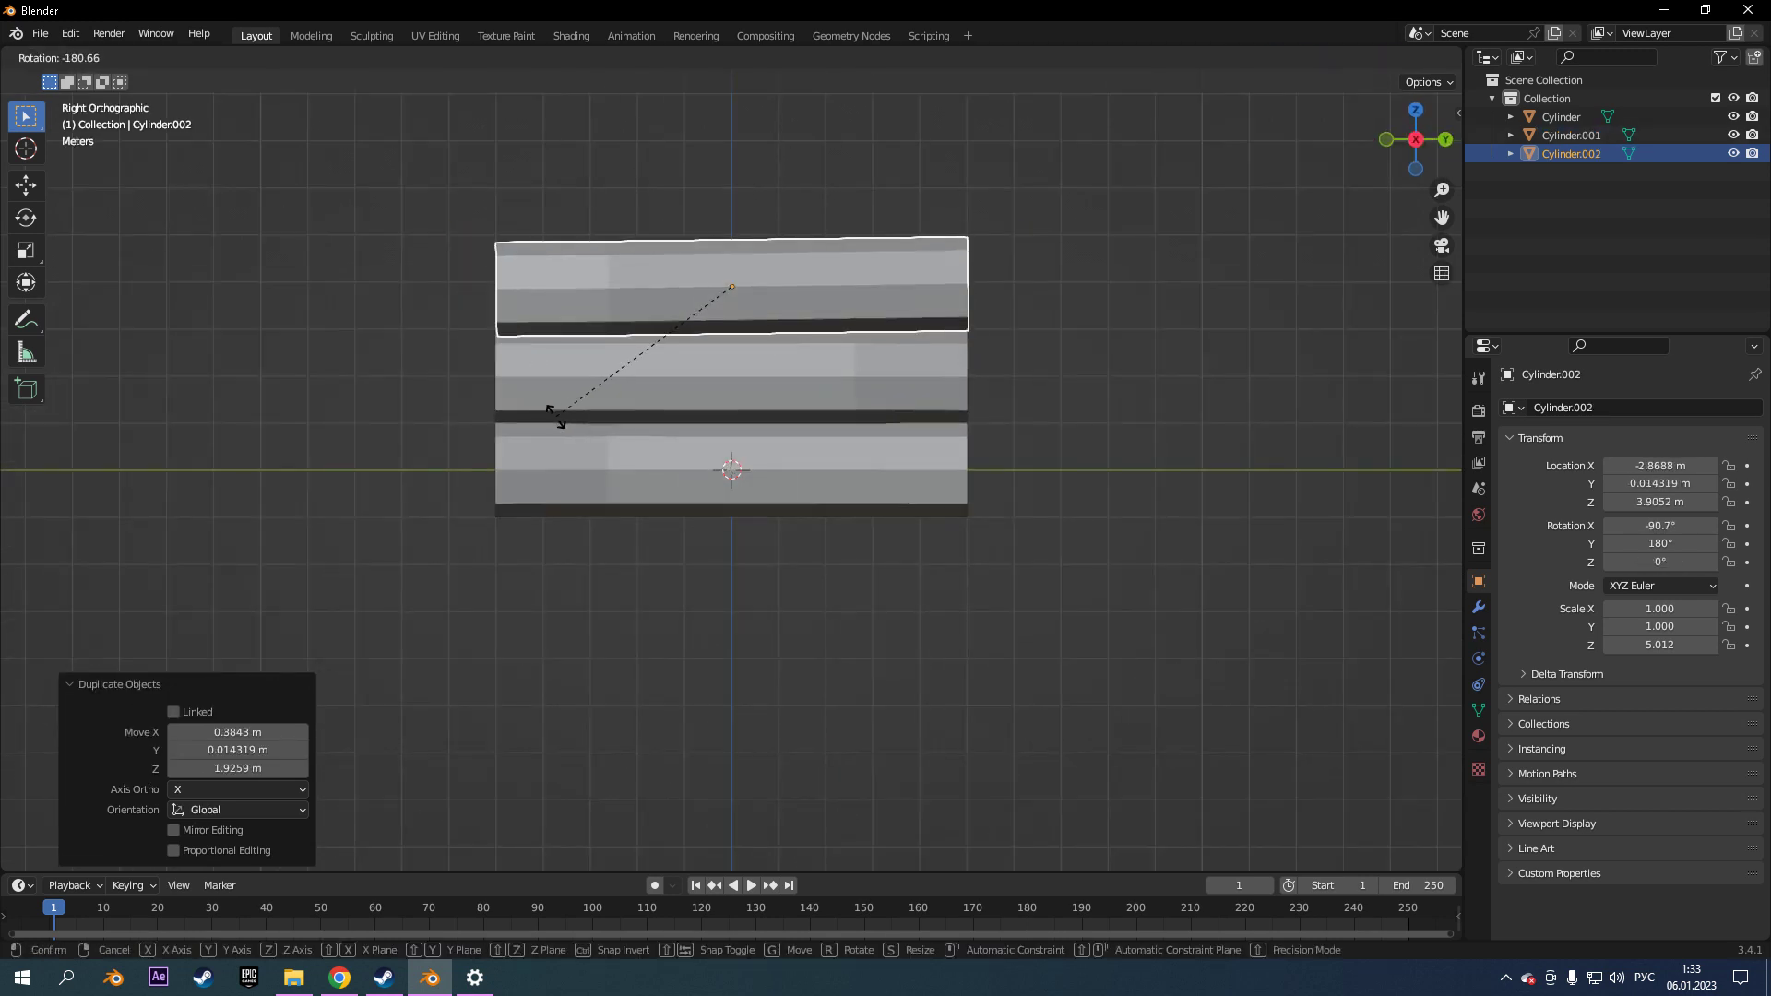
pyautogui.press('a')
pyautogui.moveTo(628, 399); pyautogui.dragTo(842, 417, button='middle')
# Place another set of copied logs, checking the arrangement from above.
pyautogui.press('KP_7')
pyautogui.hotkey('shift', 'd')
pyautogui.click(726, 397)
pyautogui.press('r')
pyautogui.click(705, 224)
# Duplicate all logs and turn the copies a quarter turn to close the square frame.
pyautogui.press('a')
pyautogui.hotkey('shift', 'd')
pyautogui.press('r')
pyautogui.click(786, 556)
pyautogui.moveTo(786, 556)
pyautogui.mouseDown(button='middle')
pyautogui.moveTo(1032, 579)
pyautogui.moveTo(535, 456)
pyautogui.mouseUp(button='middle')
pyautogui.moveTo(535, 456); pyautogui.dragTo(567, 473)
pyautogui.press('KP_3')
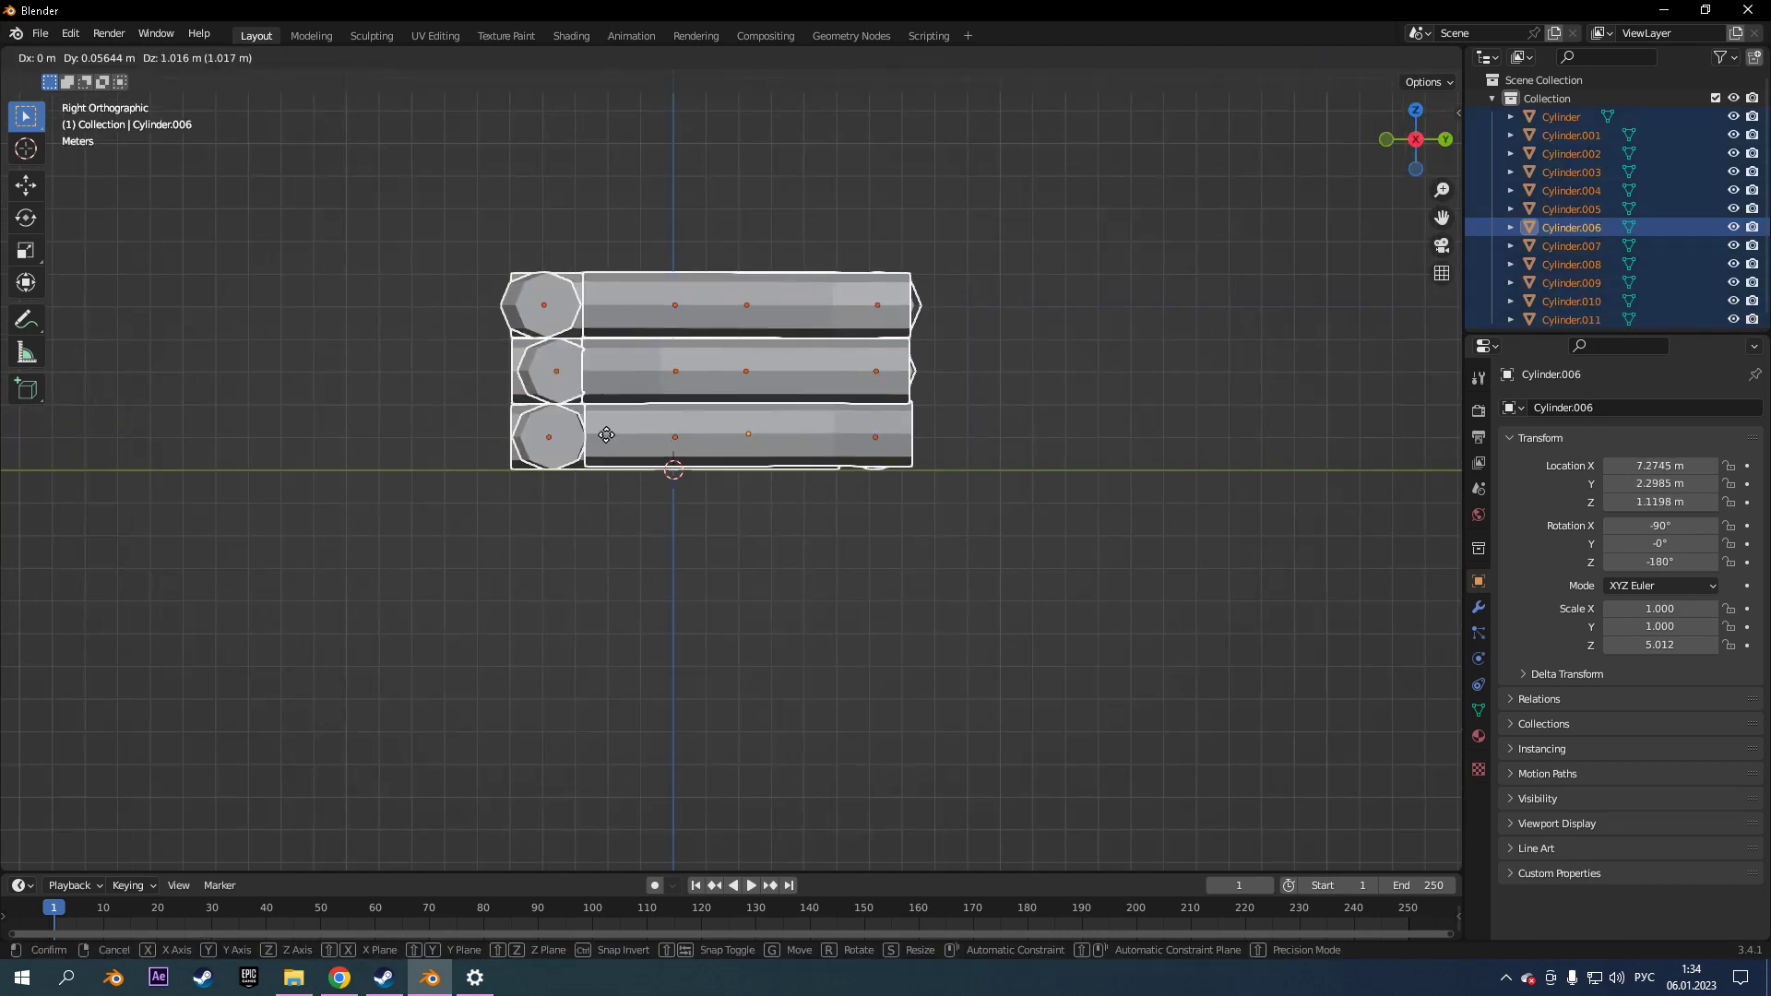
pyautogui.moveTo(566, 473); pyautogui.dragTo(701, 397, button='middle')
# Shift the logs on one side along X so the three layers interlock.
pyautogui.moveTo(1061, 231); pyautogui.dragTo(627, 517)
pyautogui.press('g')
pyautogui.press('x')
pyautogui.click(799, 380)
pyautogui.click(553, 424)
pyautogui.moveTo(554, 425)
pyautogui.mouseDown(button='middle')
pyautogui.moveTo(872, 484)
pyautogui.moveTo(557, 387)
pyautogui.moveTo(674, 406)
pyautogui.mouseUp(button='middle')
pyautogui.click(557, 388)
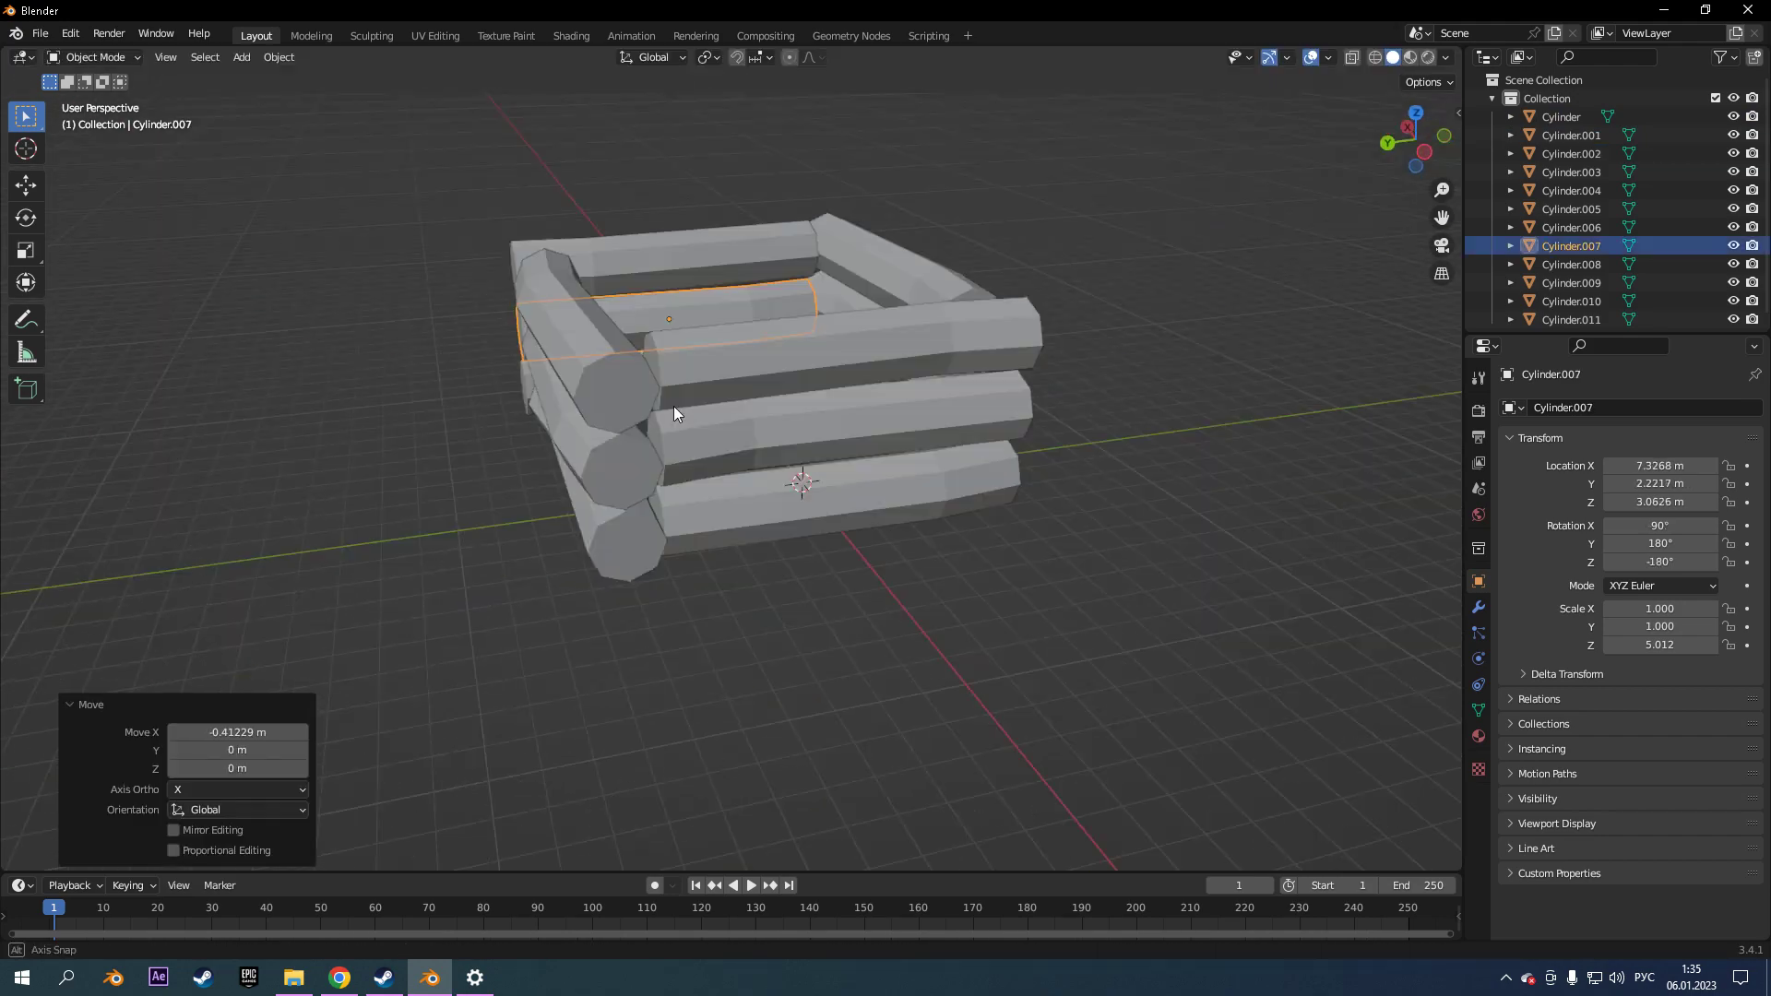
# Add a new cube to the scene.
pyautogui.hotkey('shift', 'a')
pyautogui.click(882, 380)
pyautogui.press('KP_7')
# Raise the cube vertically above the log walls.
pyautogui.press('g')
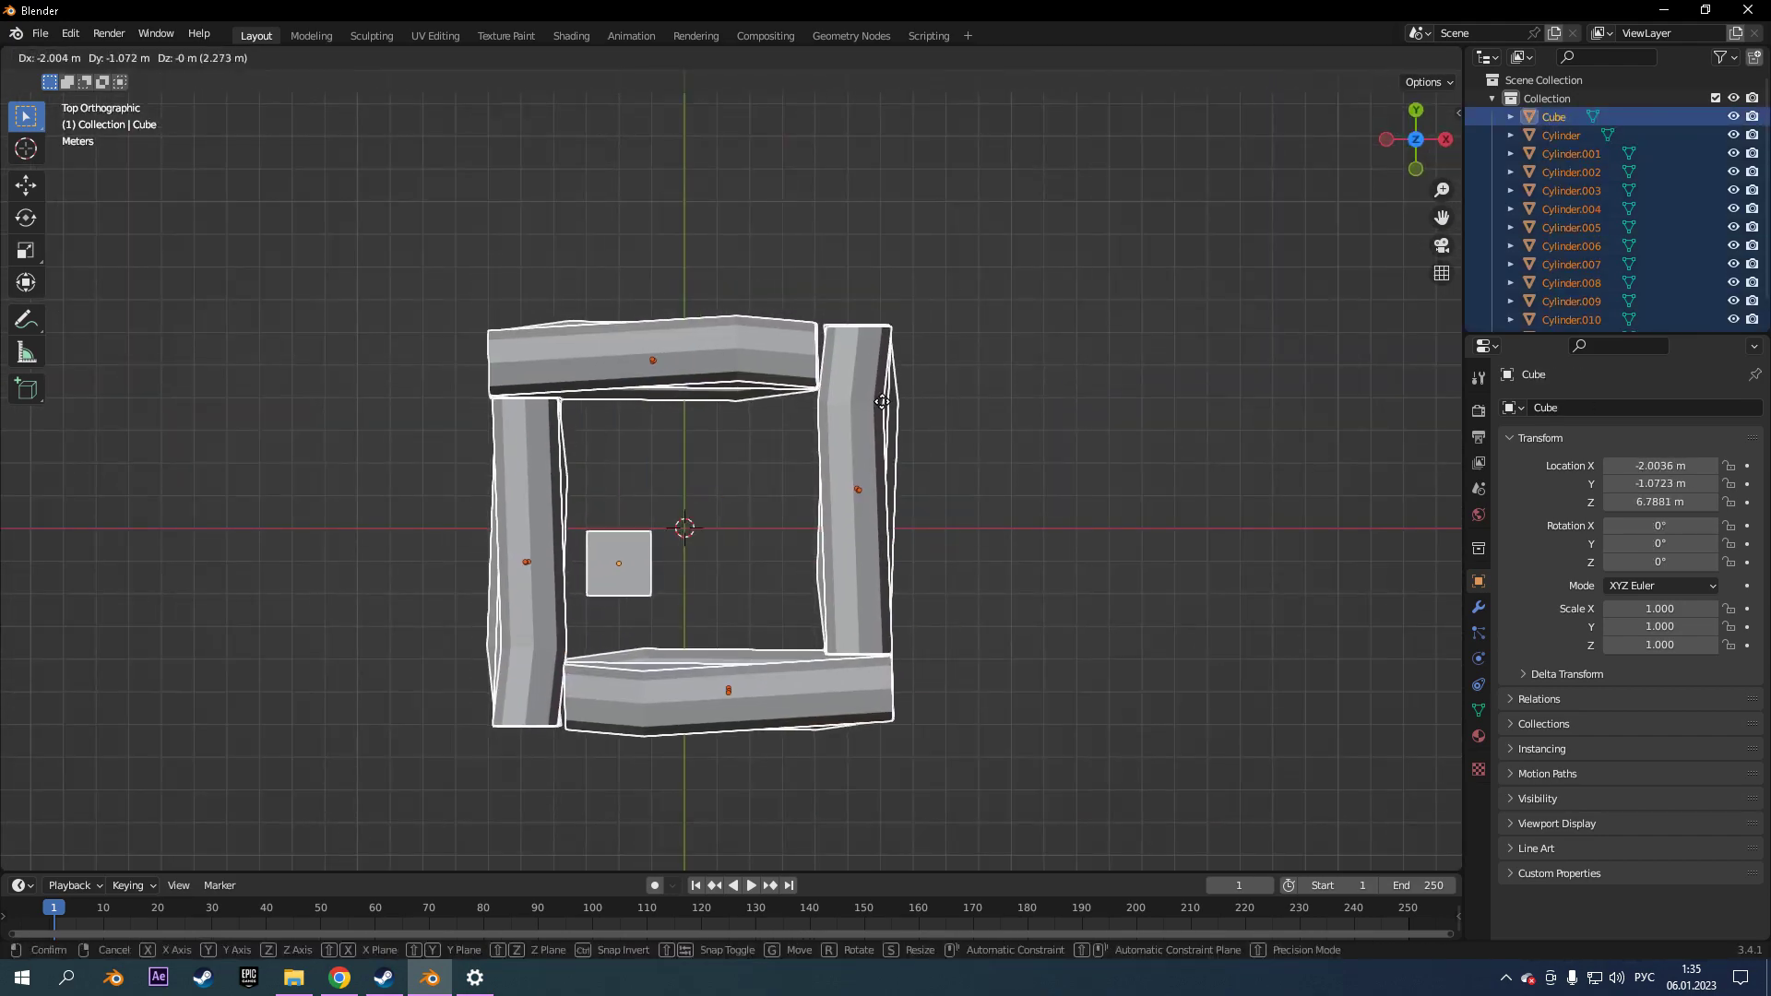
pyautogui.rightClick(870, 391)
pyautogui.moveTo(870, 391); pyautogui.dragTo(803, 367, button='middle')
pyautogui.press('g')
pyautogui.press('z')
pyautogui.click(918, 175)
# Flatten the cube to 0.16 on Z into a board.
pyautogui.press('s')
pyautogui.press('z')
pyautogui.click(837, 177)
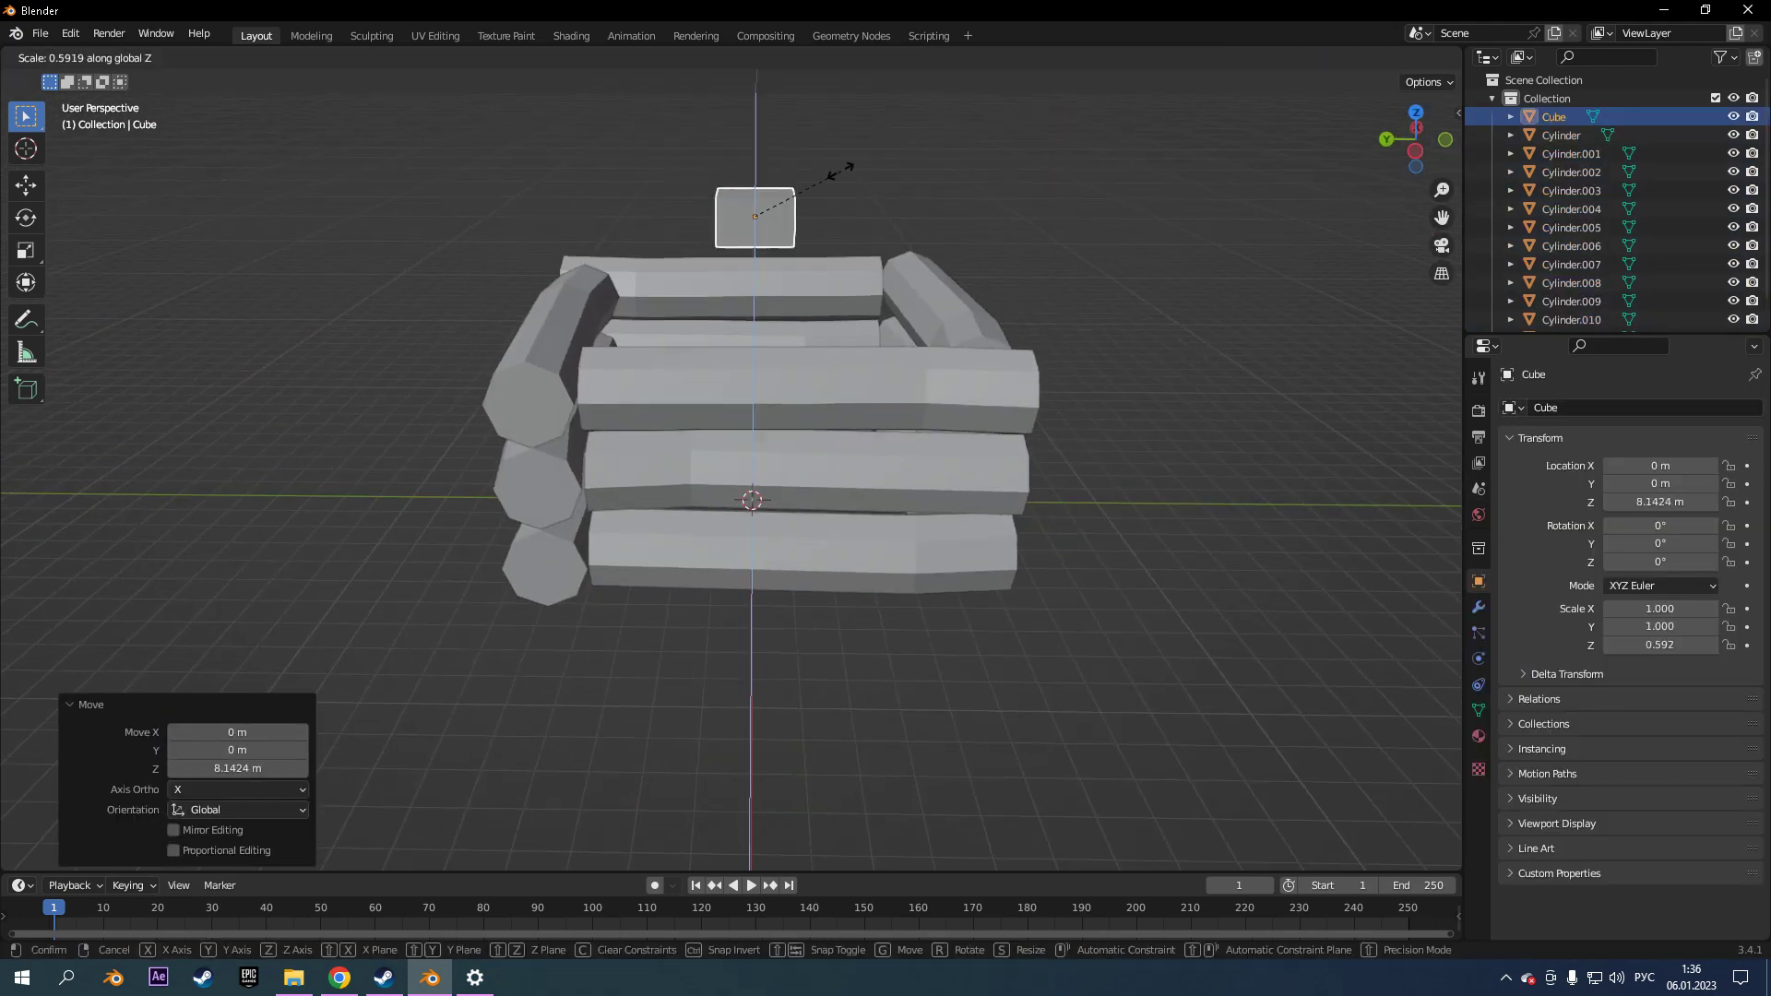
pyautogui.moveTo(838, 177); pyautogui.dragTo(628, 213, button='middle')
pyautogui.click(394, 217)
pyautogui.moveTo(394, 217); pyautogui.dragTo(574, 240, button='middle')
# Stretch the board to 5.09 on X and rotate it across the top of the well.
pyautogui.press('KP_1')
pyautogui.press('g')
pyautogui.click(737, 246)
pyautogui.press('KP_7')
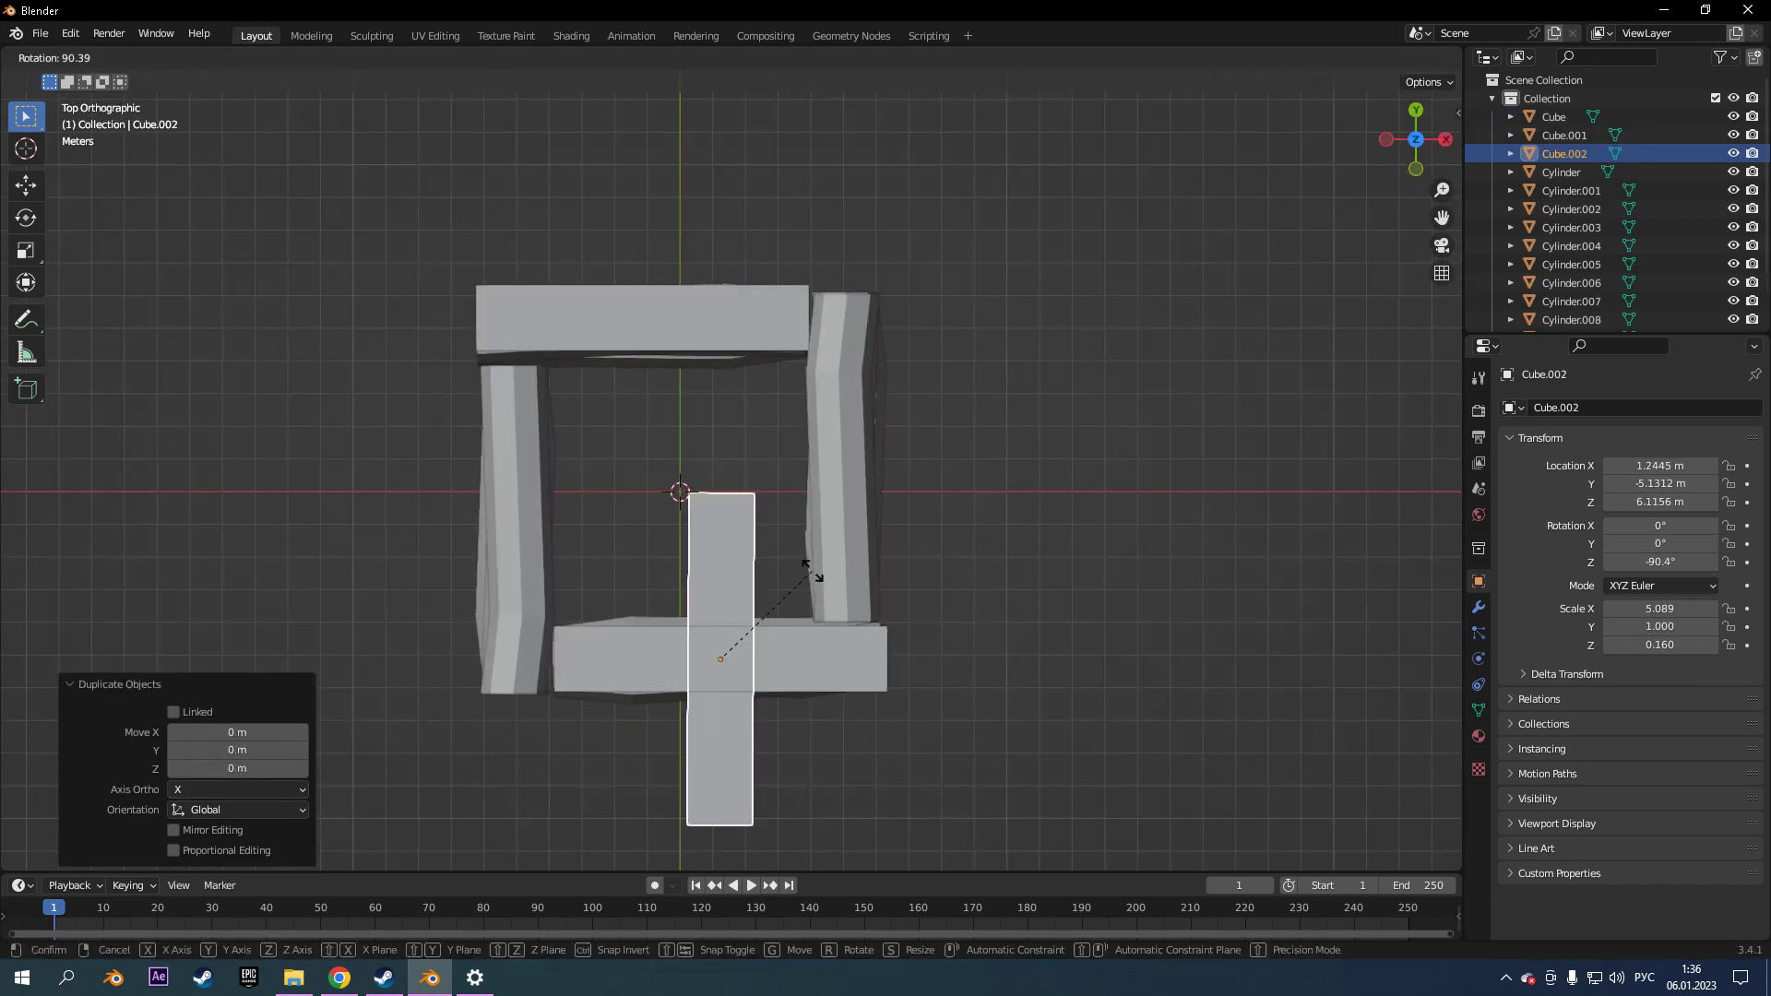
pyautogui.click(812, 573)
pyautogui.press('KP_1')
# Add another cube, scaled to 0.49, near the base of the well.
pyautogui.hotkey('shift', 'a')
pyautogui.press('g')
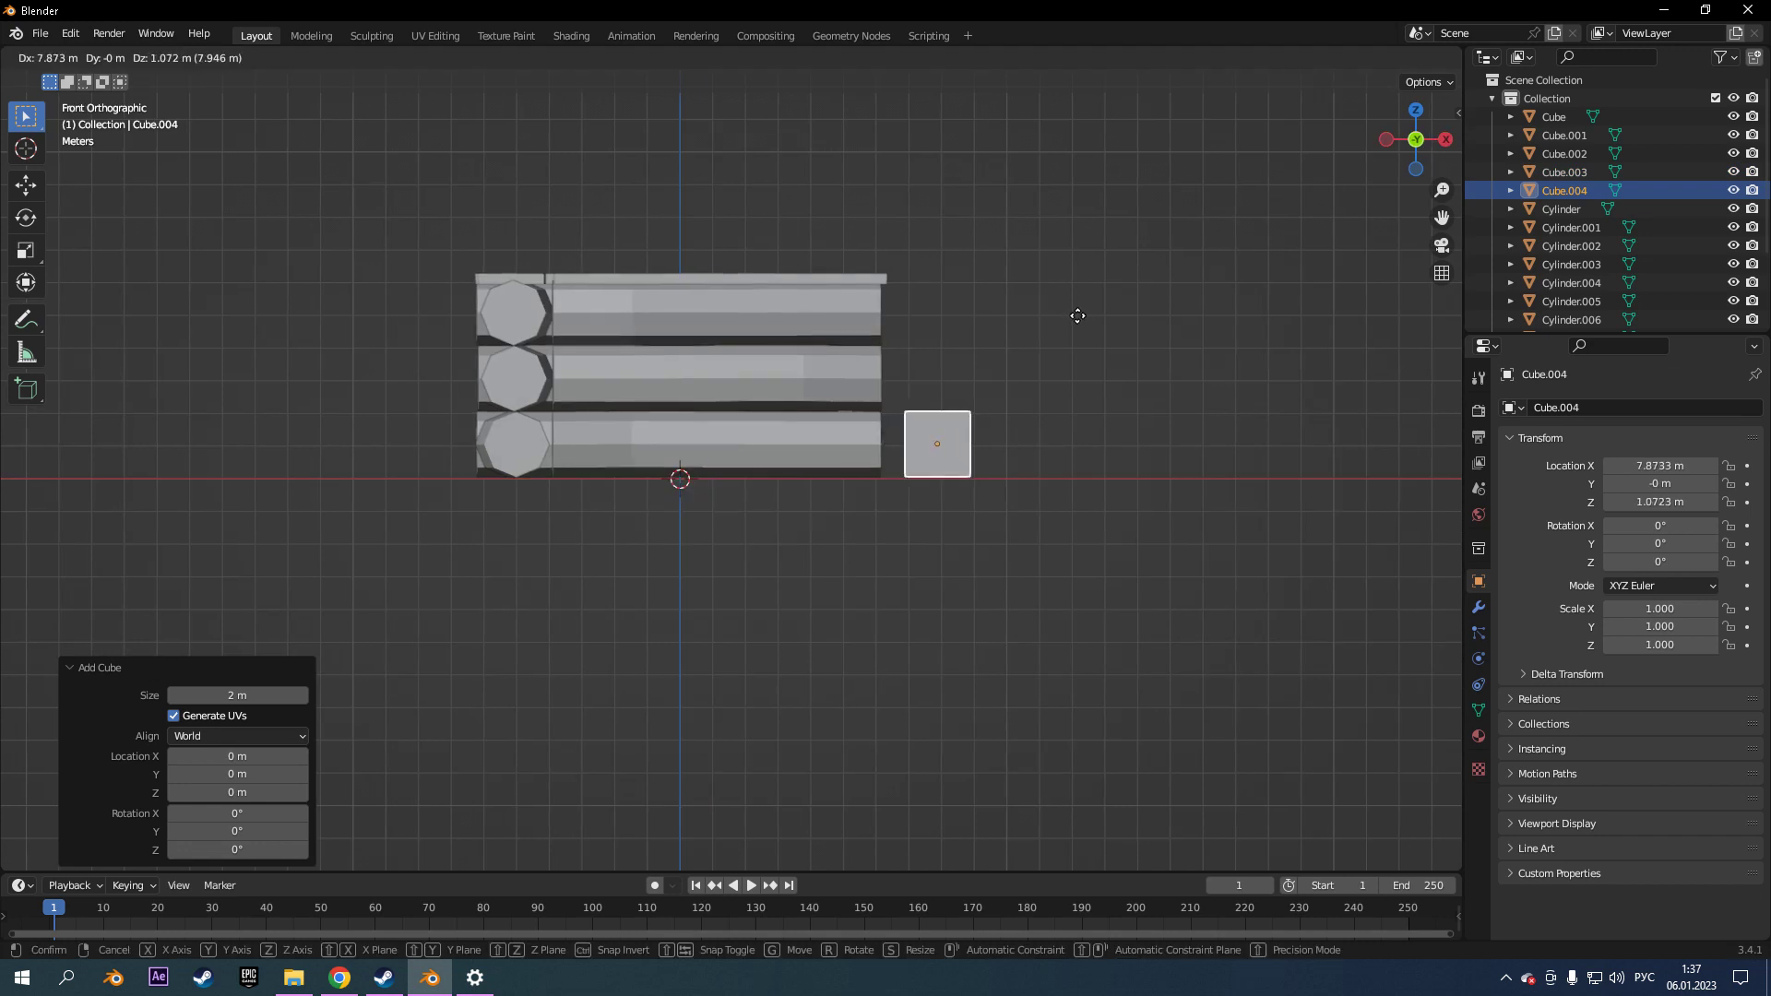
pyautogui.press('g')
pyautogui.click(1061, 382)
pyautogui.press('KP_3')
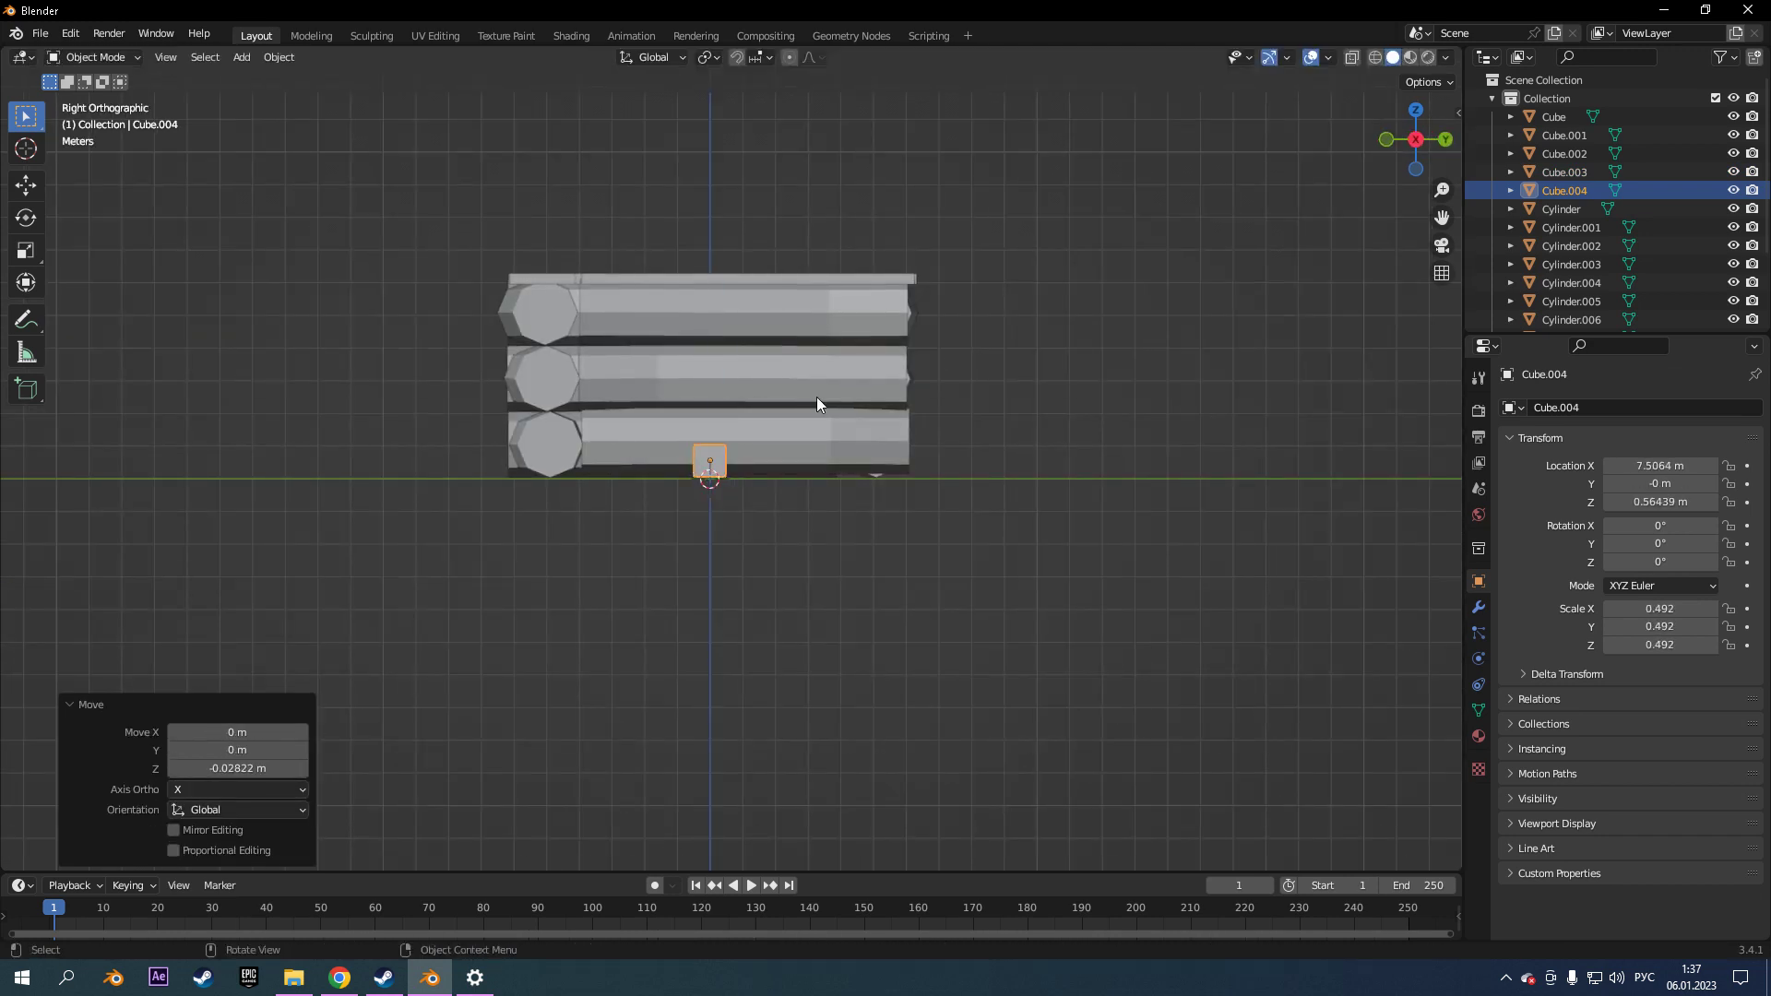
# Move the small cube beside the well and stretch it along Z into a tall post.
pyautogui.press('KP_1')
pyautogui.press('g')
pyautogui.press('x')
pyautogui.press('z')
pyautogui.click(1057, 462)
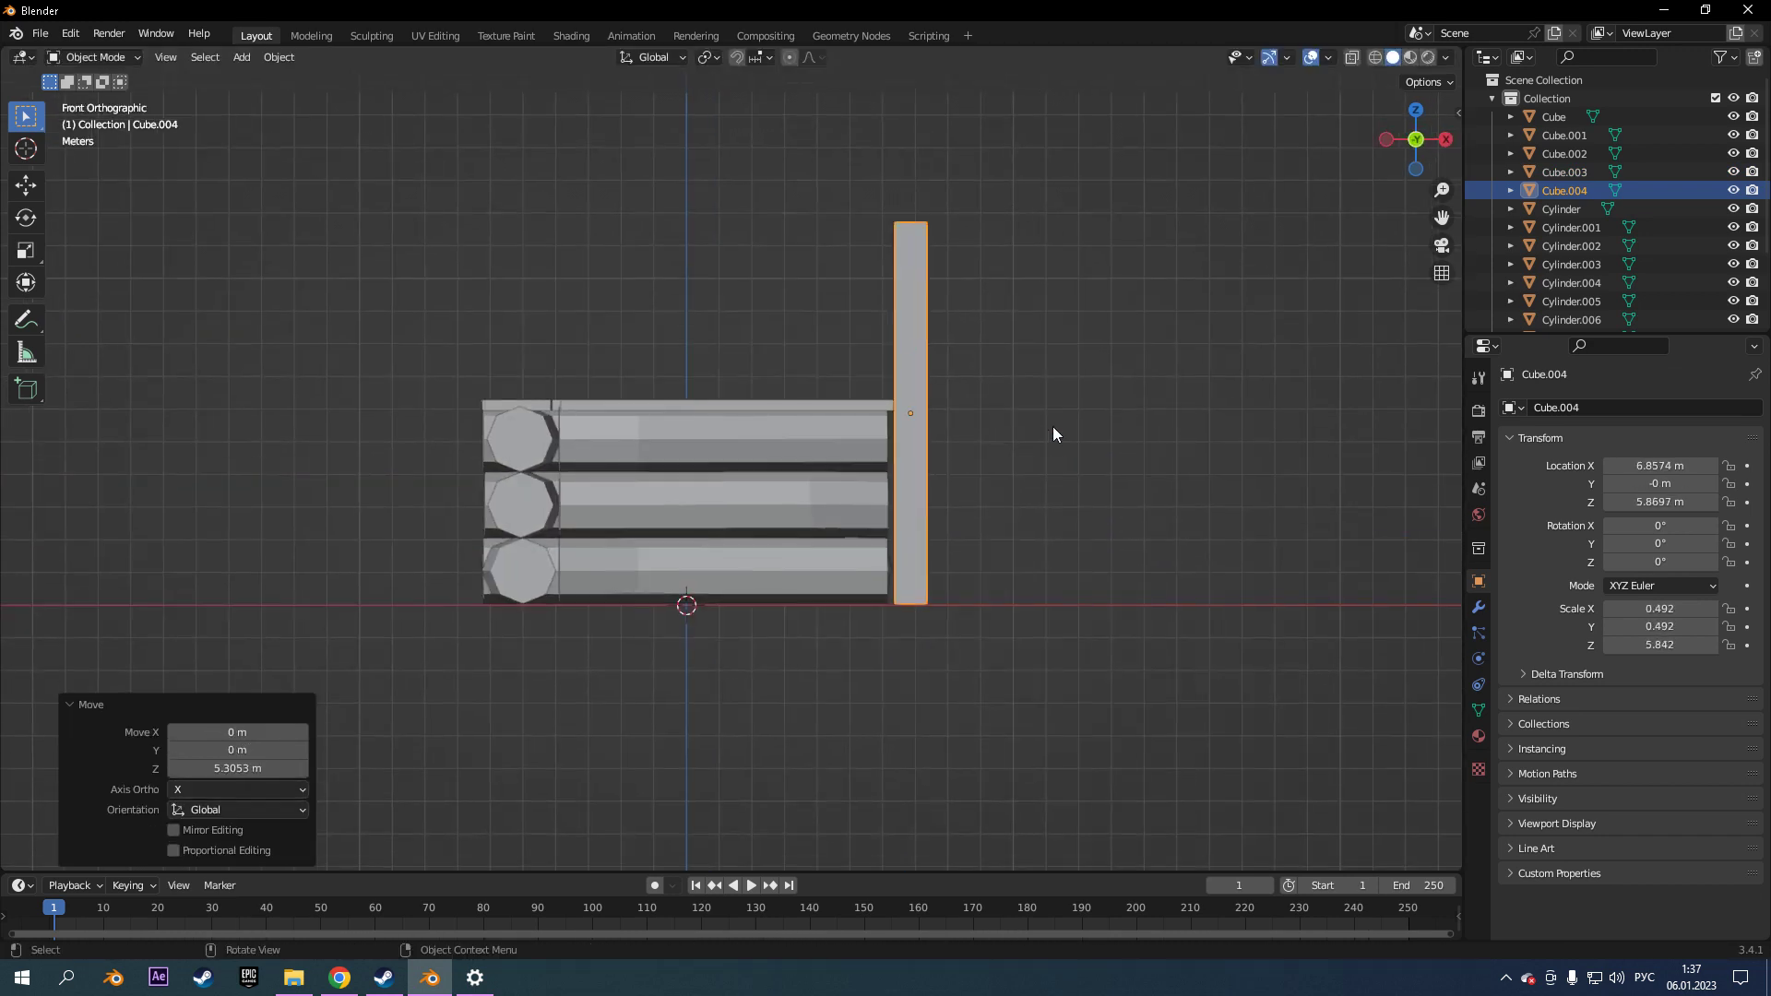
pyautogui.moveTo(1105, 399)
pyautogui.mouseDown(button='middle')
pyautogui.moveTo(943, 412)
pyautogui.moveTo(1024, 205)
pyautogui.mouseUp(button='middle')
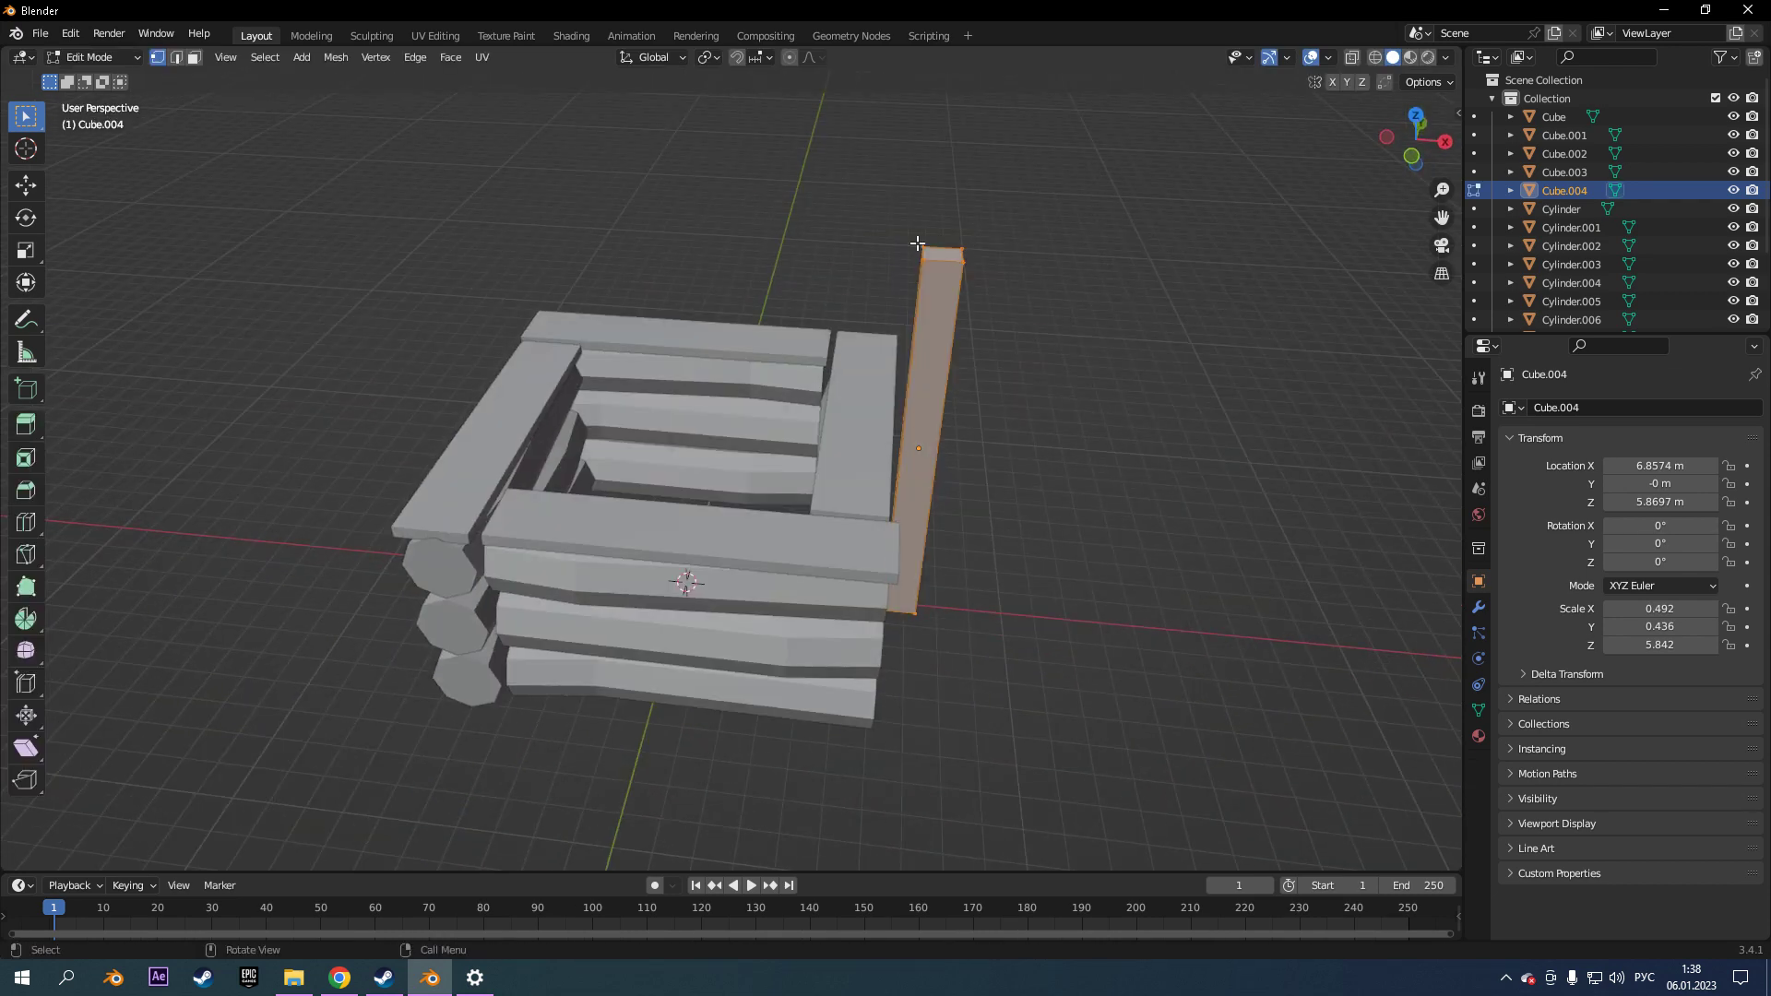
pyautogui.press('KP_1')
pyautogui.press('Tab')
# Add two thin tilted bars crossing in an X at the top of the post.
pyautogui.press('Escape')
pyautogui.hotkey('ctrl', 'z')
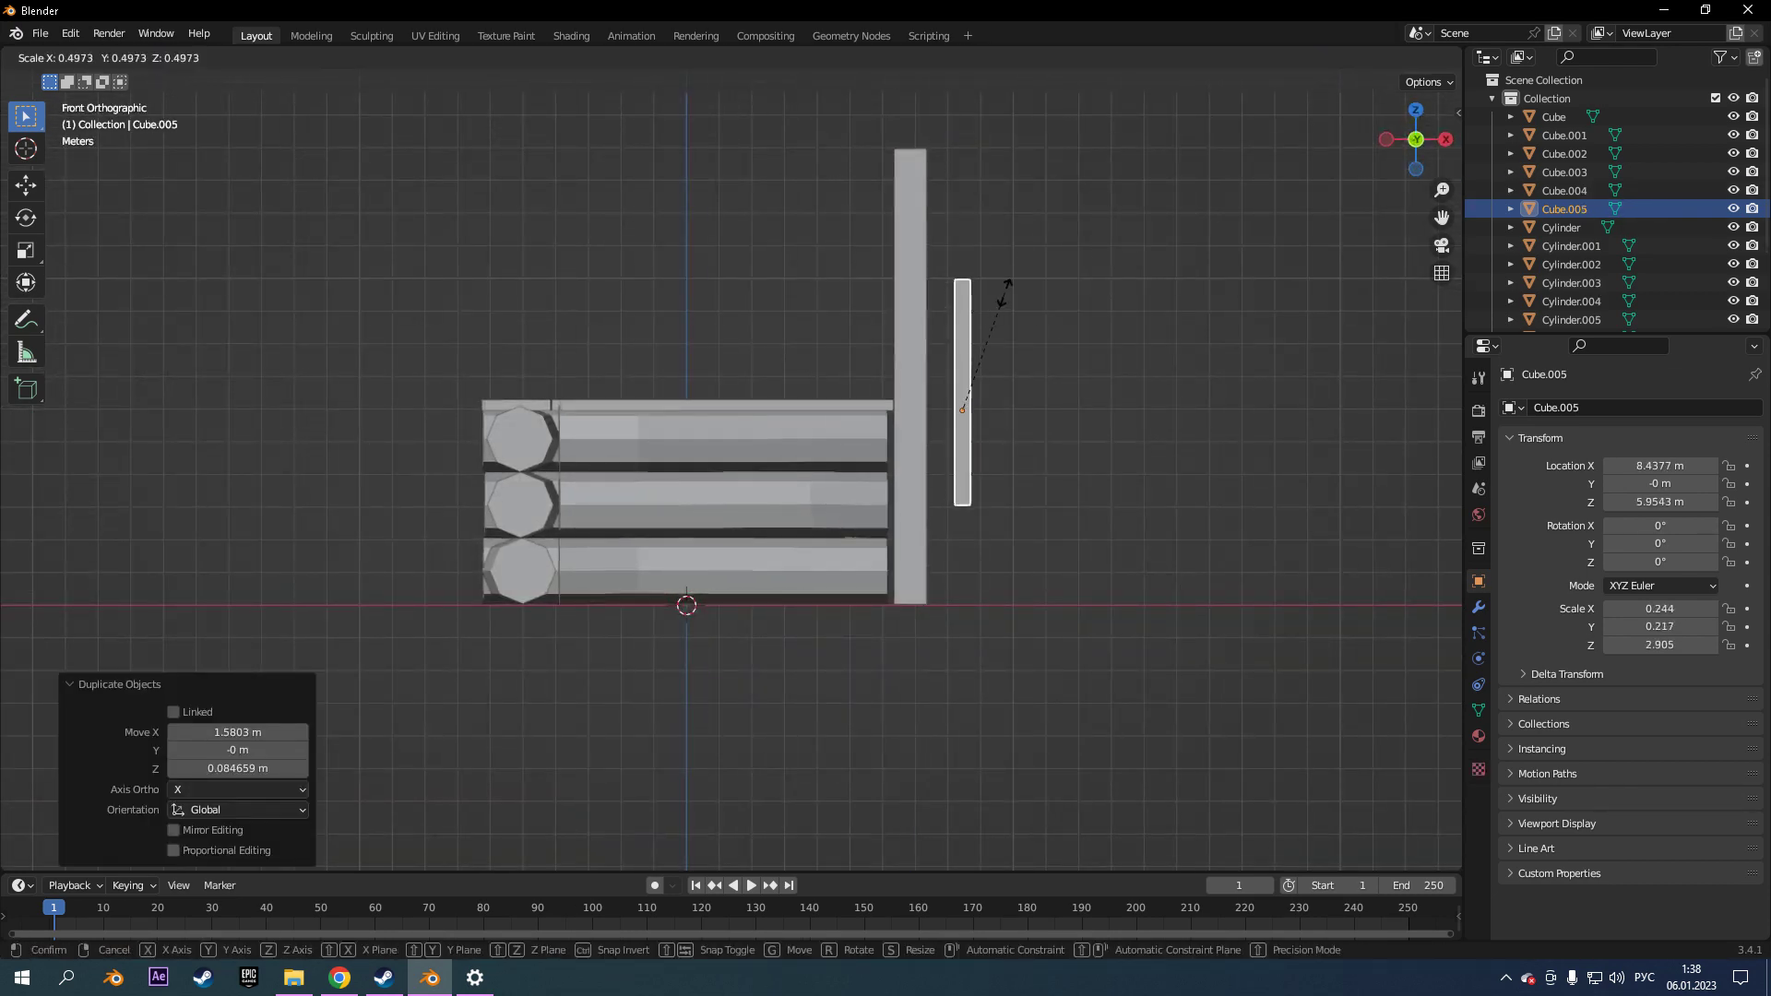
pyautogui.press('KP_3')
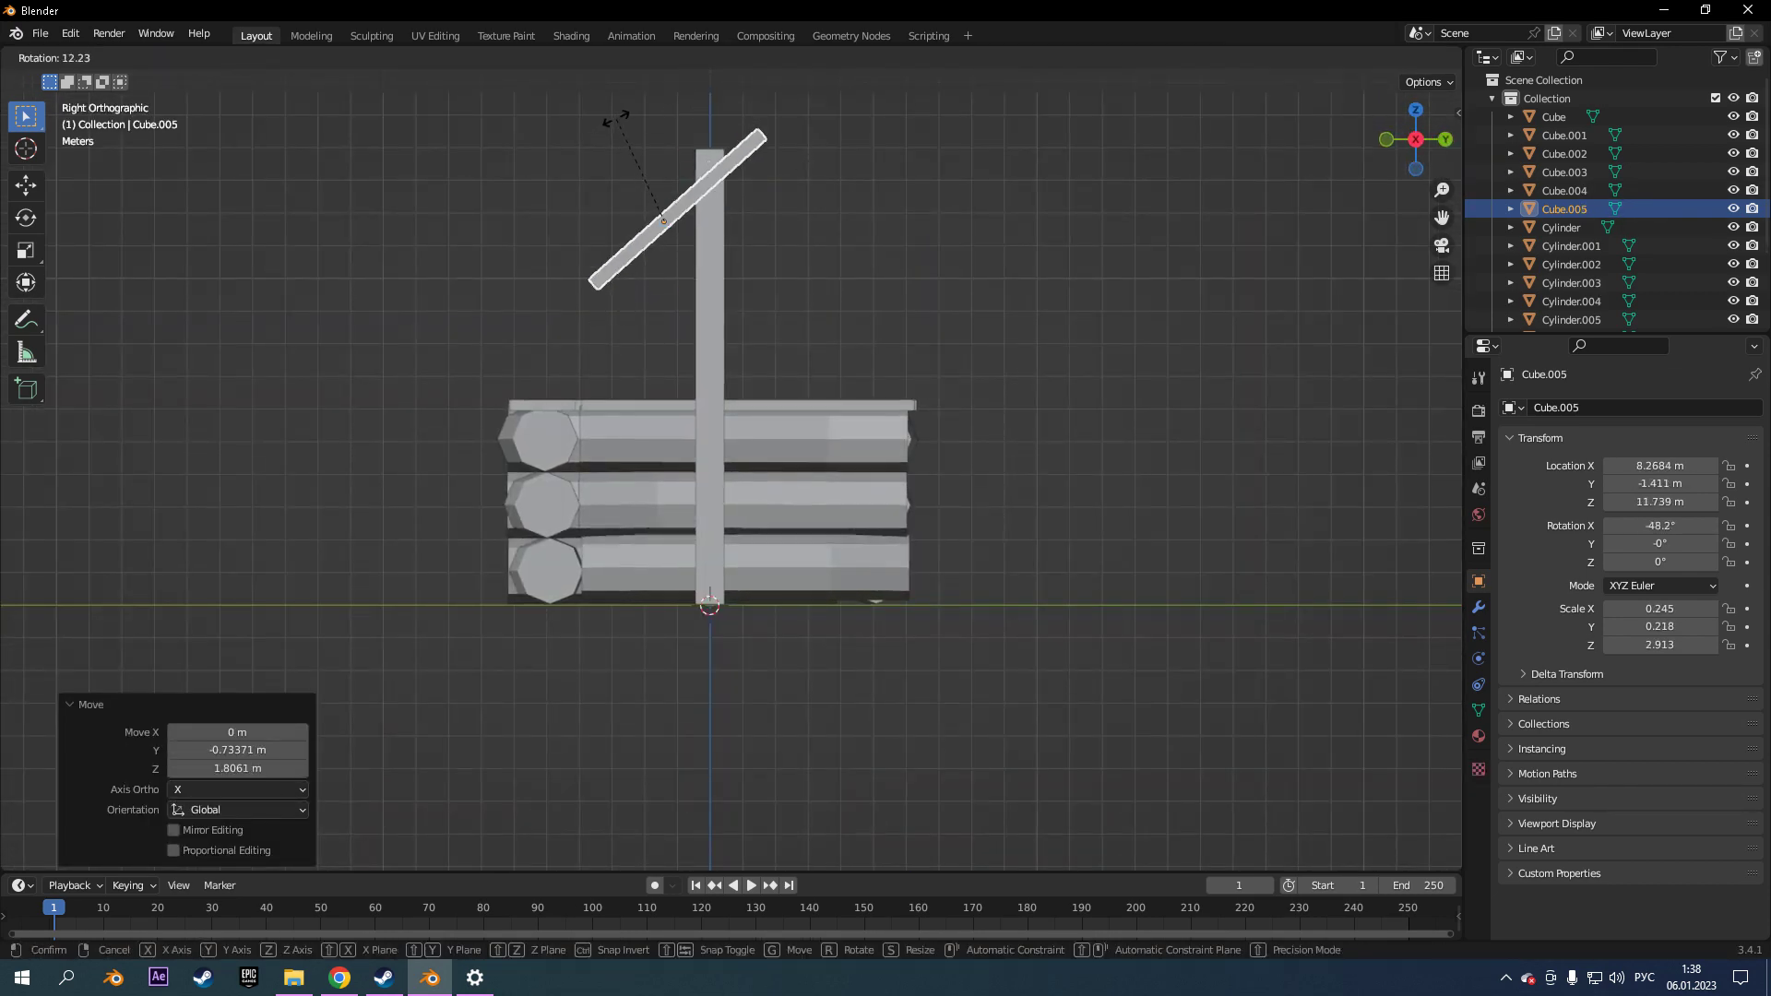
pyautogui.click(630, 93)
pyautogui.hotkey('shift', 'd')
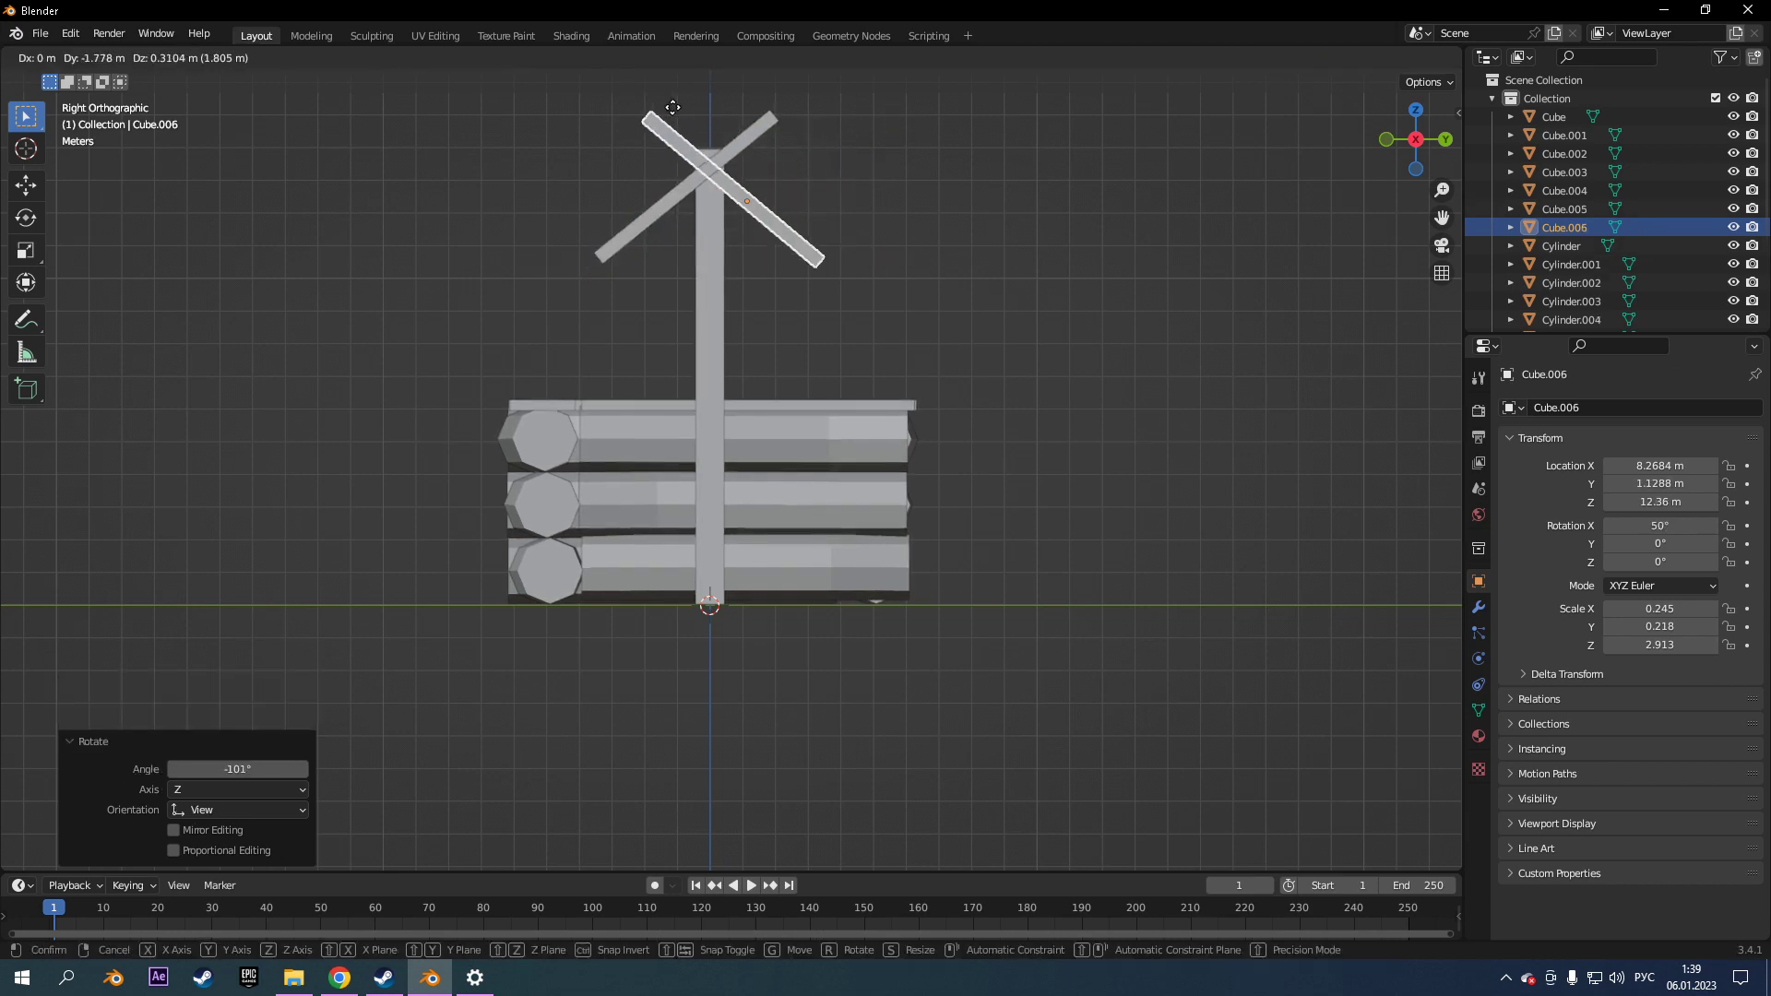
pyautogui.click(673, 107)
pyautogui.moveTo(672, 107); pyautogui.dragTo(698, 242, button='middle')
# Duplicate the post with its crossbars and rotate the copy 180° about Z to the opposite side.
pyautogui.keyDown('shift'); pyautogui.click(698, 242); pyautogui.keyUp('shift')
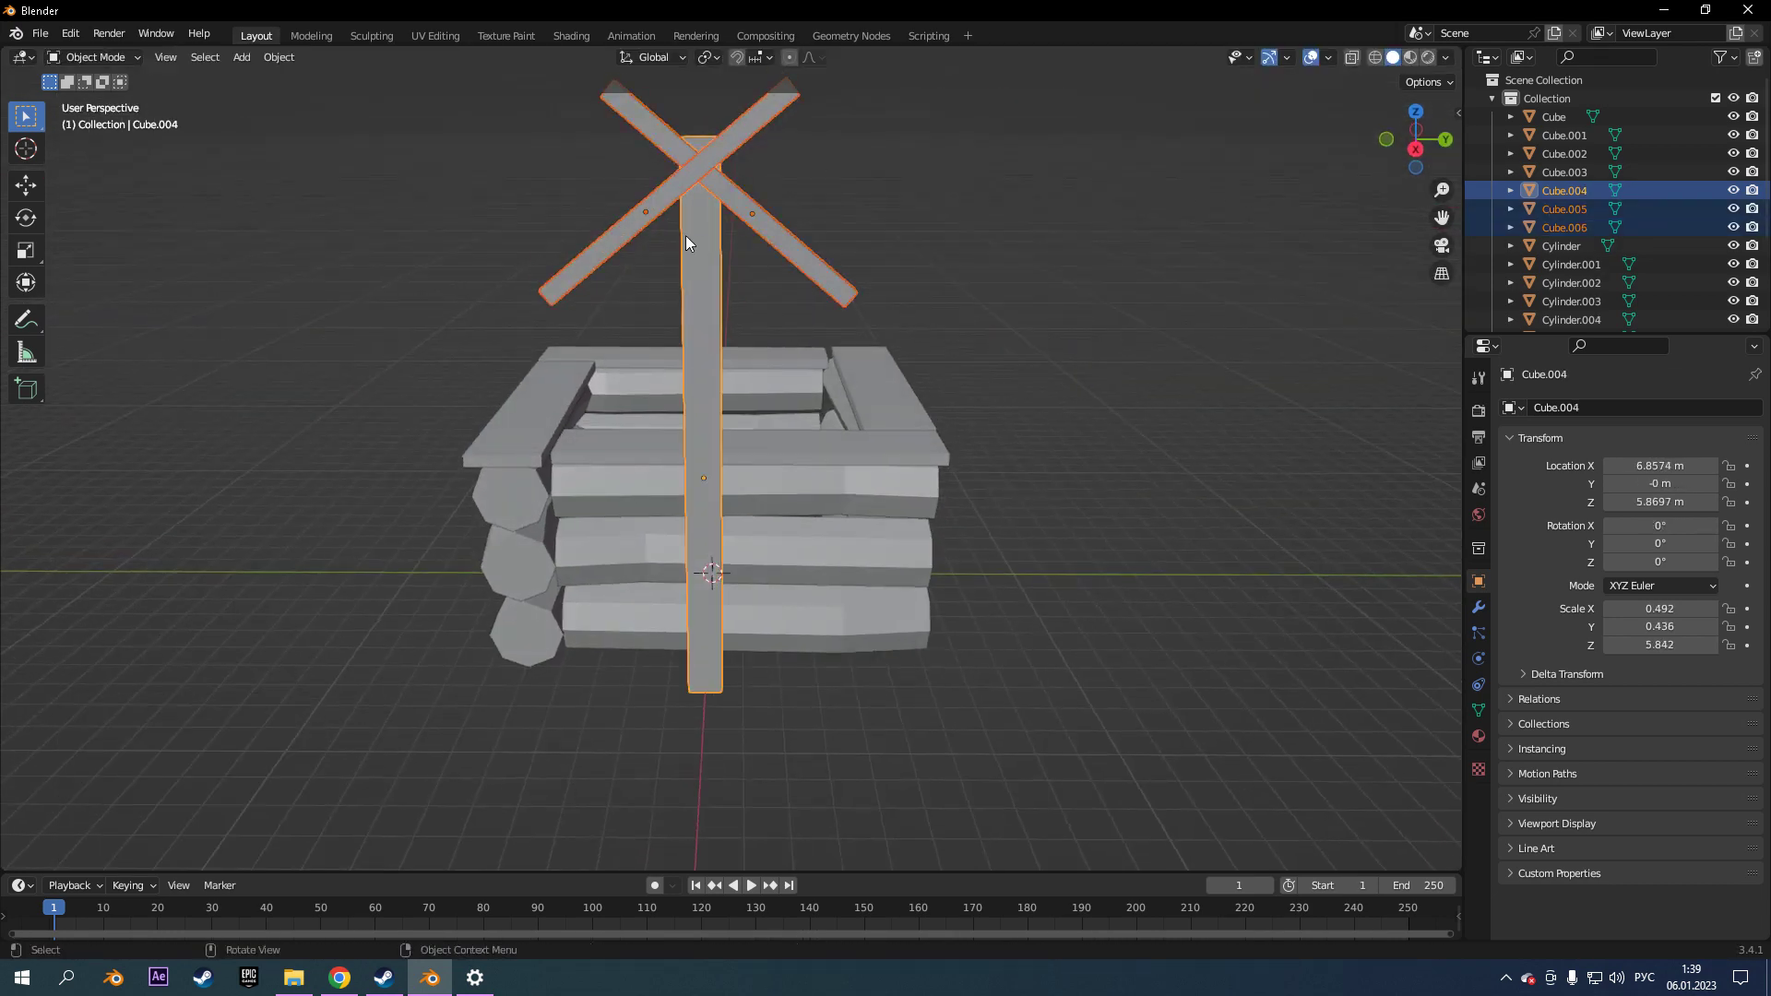
pyautogui.hotkey('shift', 'd')
pyautogui.click(396, 261)
pyautogui.moveTo(396, 261)
pyautogui.mouseDown(button='middle')
pyautogui.moveTo(621, 289)
pyautogui.moveTo(529, 278)
pyautogui.mouseUp(button='middle')
pyautogui.hotkey('shift', 'space')
pyautogui.press('r')
pyautogui.moveTo(530, 261)
pyautogui.mouseDown()
pyautogui.moveTo(411, 266)
pyautogui.moveTo(420, 294)
pyautogui.mouseUp()
pyautogui.moveTo(590, 369)
pyautogui.mouseDown(button='middle')
pyautogui.moveTo(646, 276)
pyautogui.moveTo(727, 380)
pyautogui.mouseUp(button='middle')
# Join all logs into one object and the posts with crossbars into another.
pyautogui.click(640, 441)
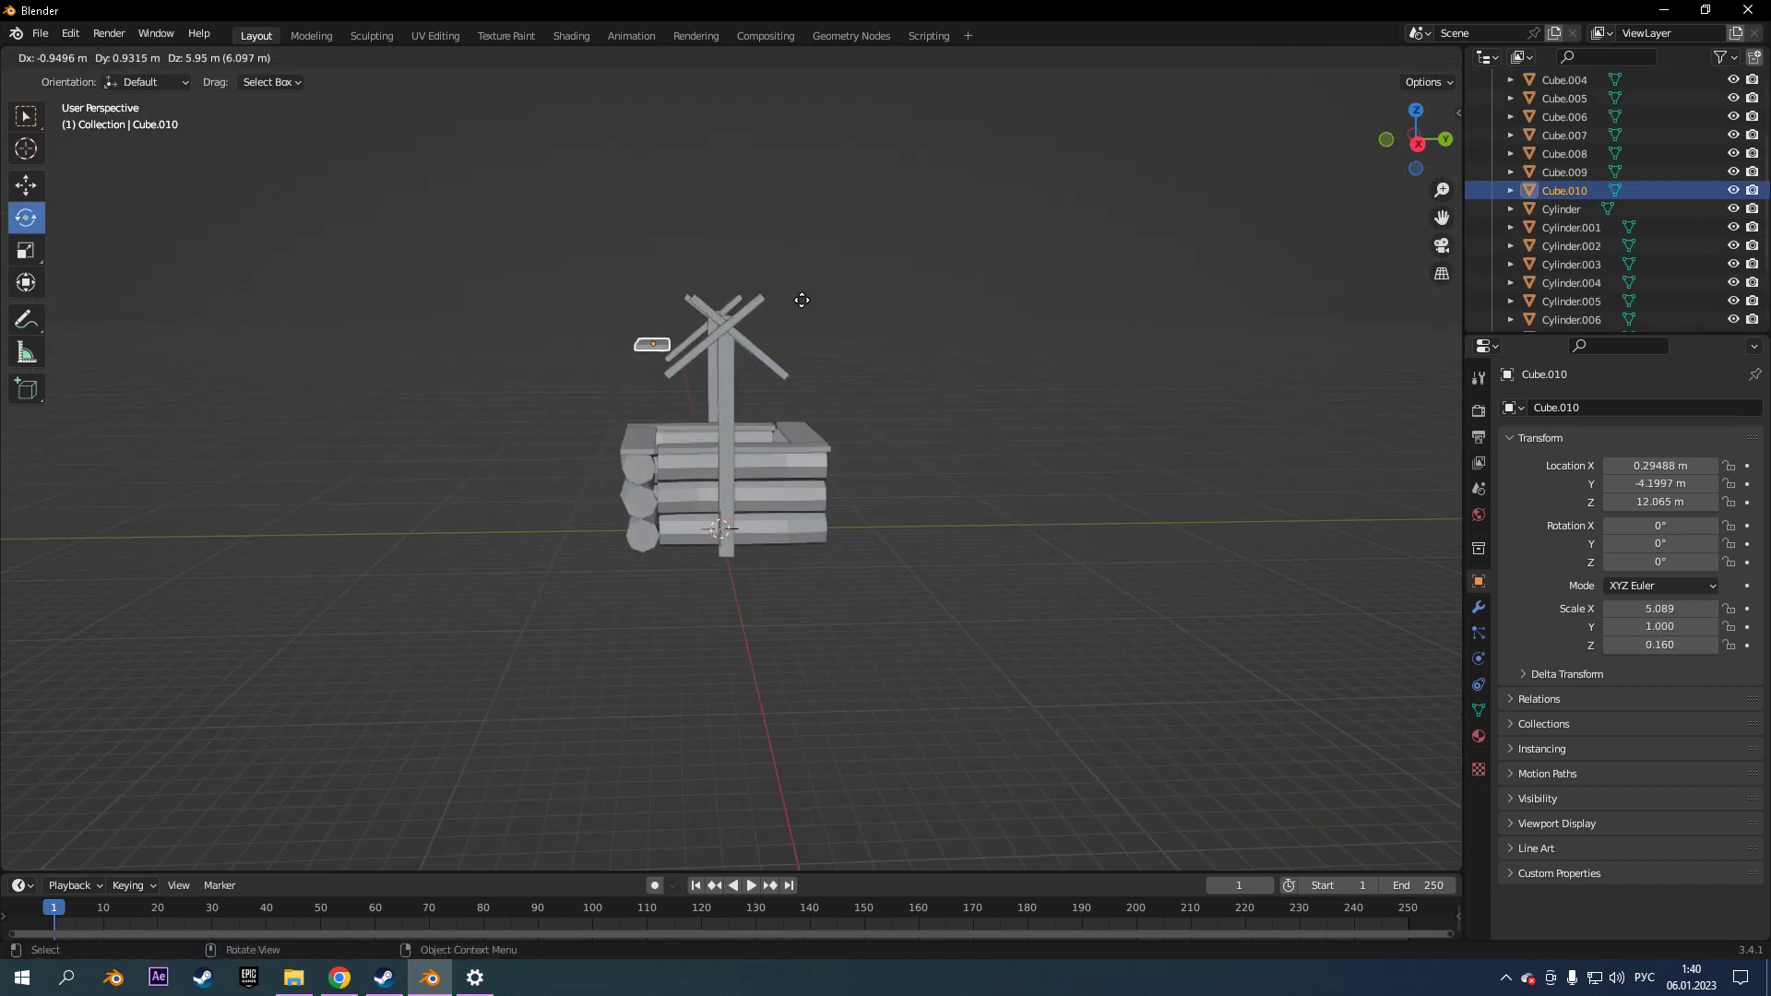
pyautogui.click(699, 467)
pyautogui.moveTo(785, 451)
pyautogui.mouseDown(button='middle')
pyautogui.moveTo(699, 467)
pyautogui.moveTo(855, 468)
pyautogui.moveTo(690, 491)
pyautogui.moveTo(646, 387)
pyautogui.mouseUp(button='middle')
pyautogui.hotkey('ctrl', 'j')
pyautogui.keyDown('shift'); pyautogui.click(598, 301); pyautogui.keyUp('shift')
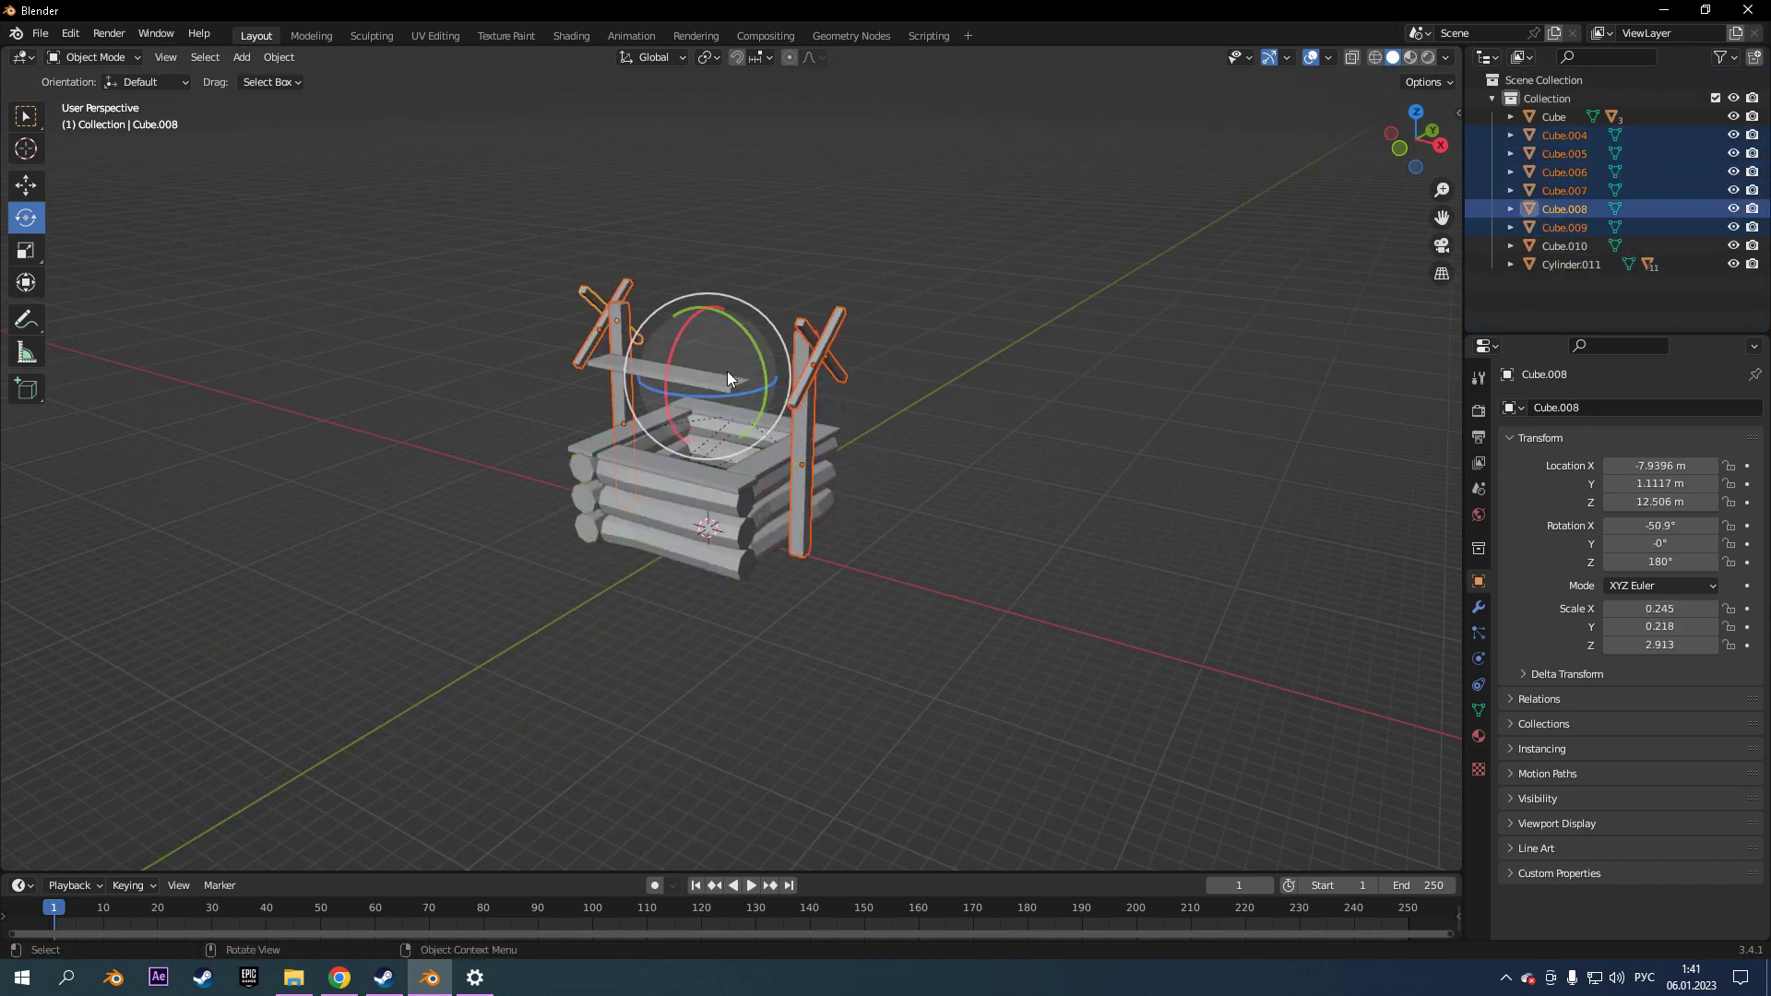
pyautogui.hotkey('ctrl', 'j')
# Widen board Cube.010 along X to span the posts and reposition it.
pyautogui.click(1564, 153)
pyautogui.moveTo(969, 295); pyautogui.dragTo(1098, 258, button='middle')
pyautogui.press('KP_1')
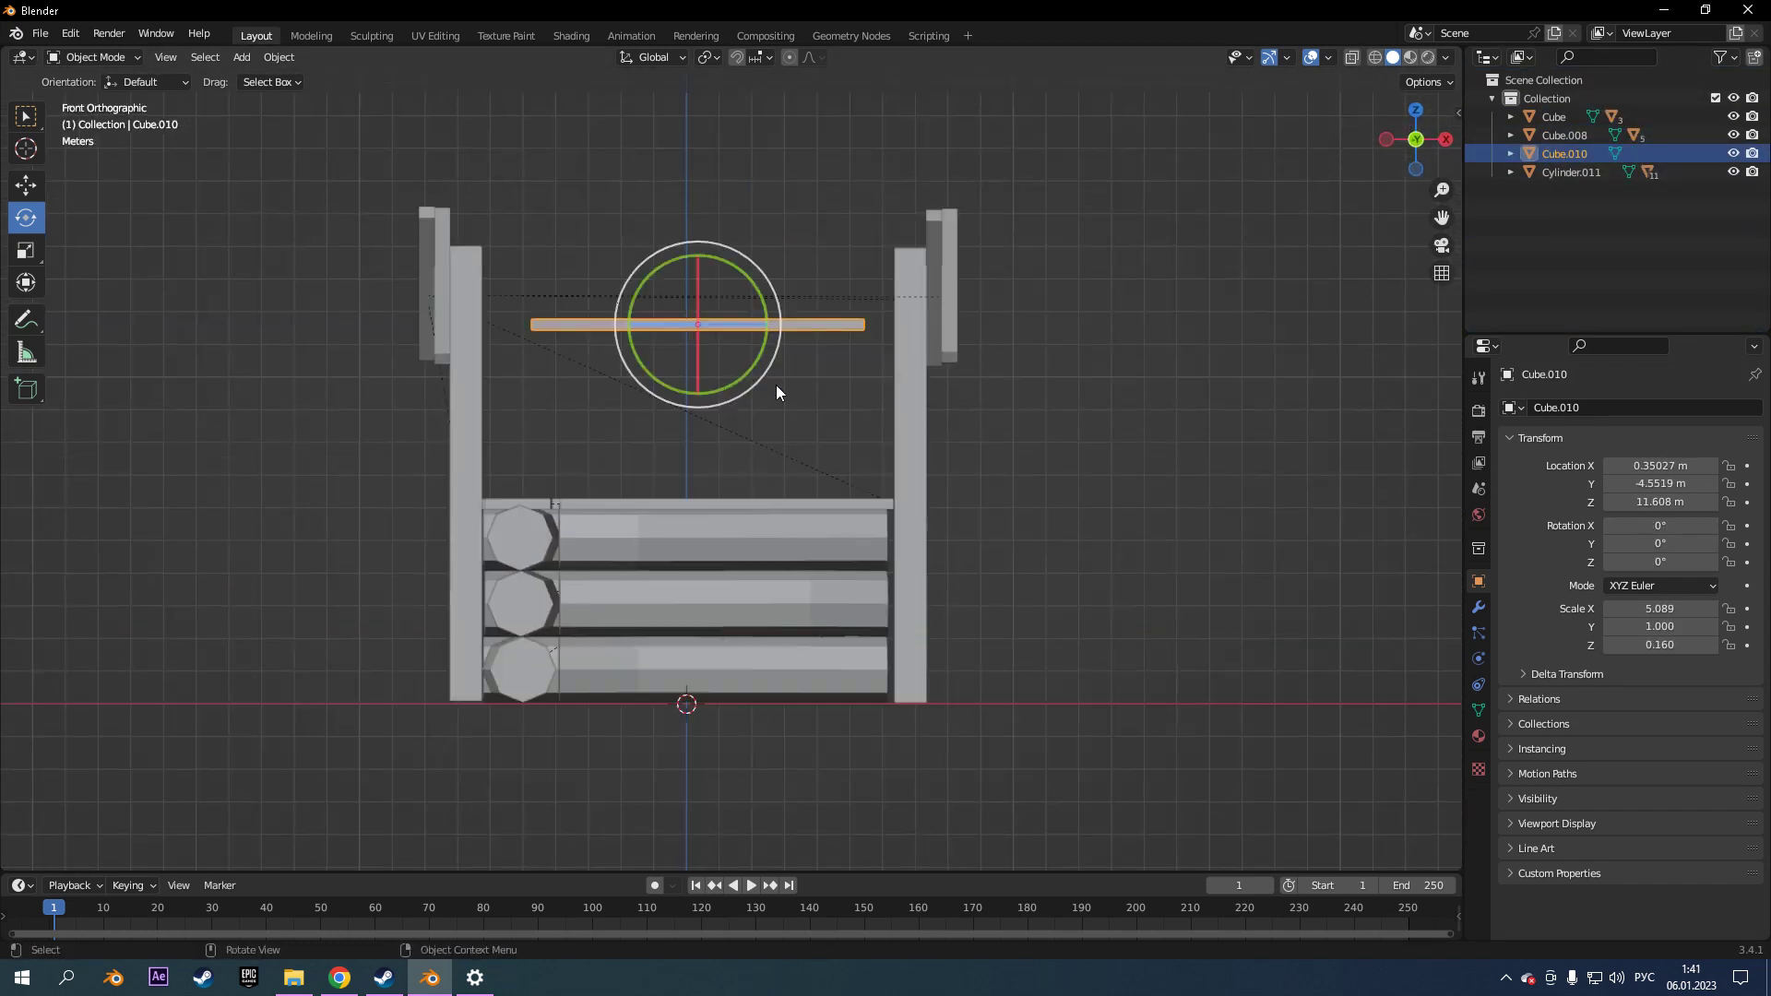
pyautogui.click(866, 373)
pyautogui.press('g')
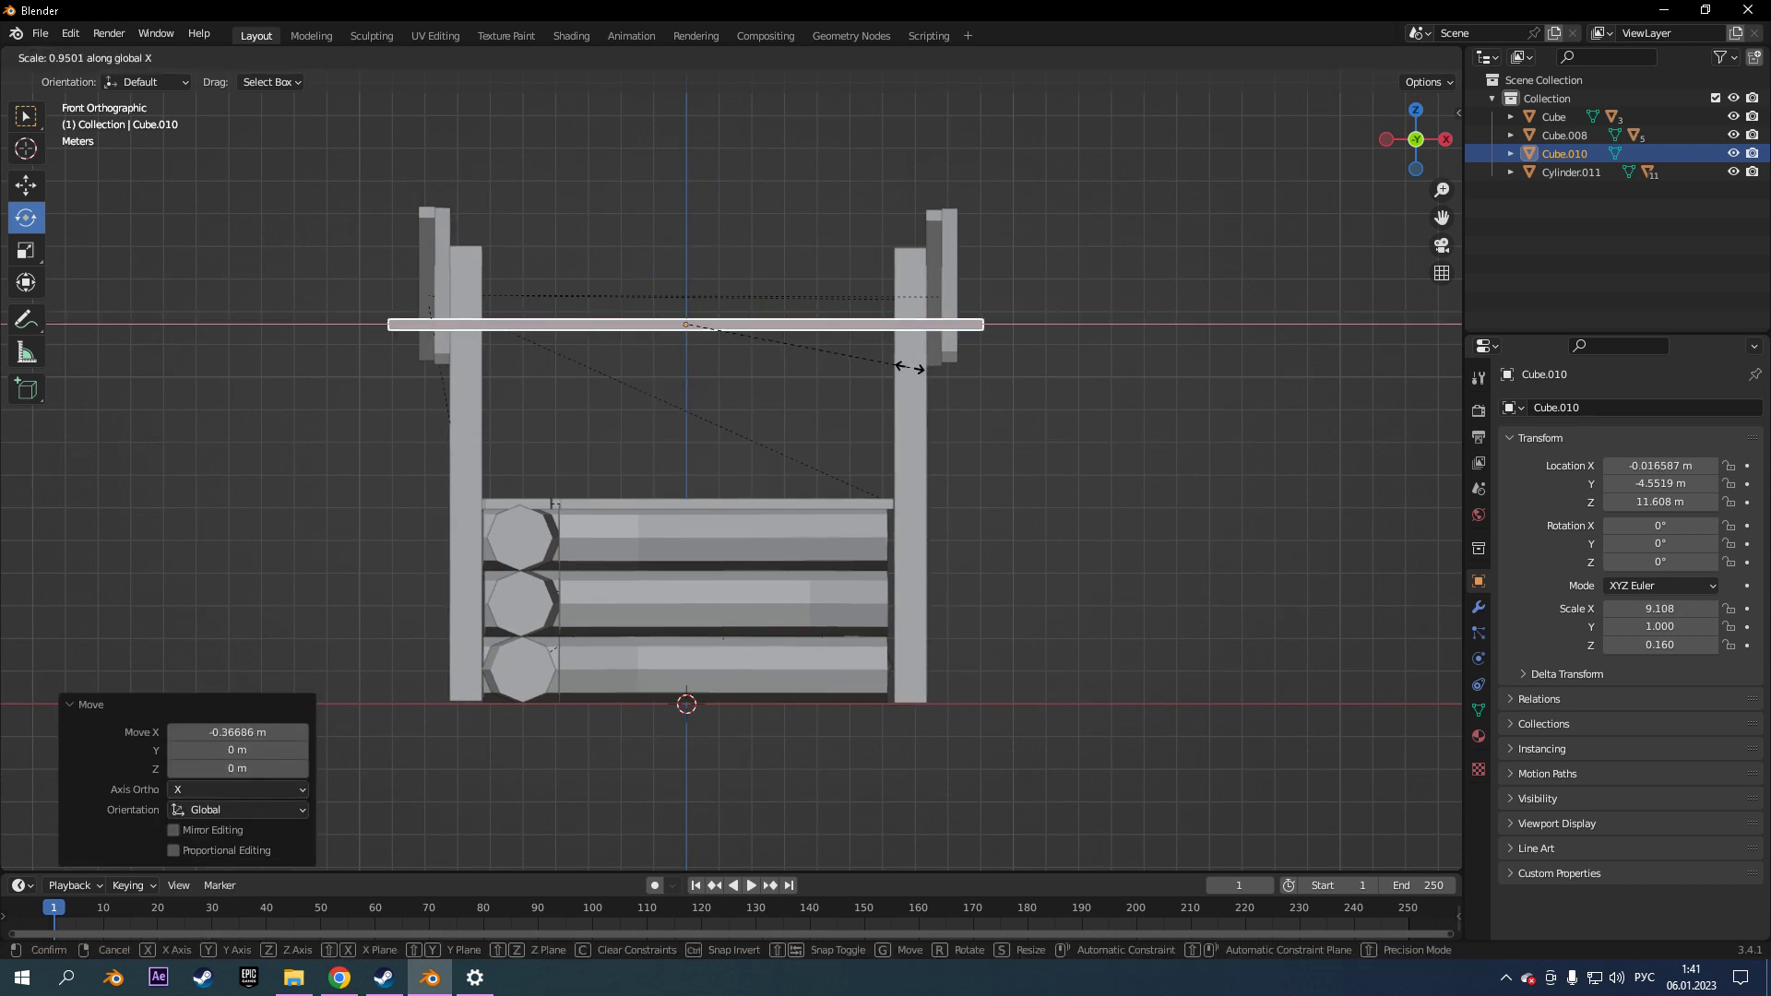
pyautogui.click(910, 368)
pyautogui.moveTo(910, 368); pyautogui.dragTo(1061, 351, button='middle')
# Give the board an Array modifier with count 2 along Y.
pyautogui.click(1479, 607)
pyautogui.click(1533, 407)
pyautogui.click(1408, 520)
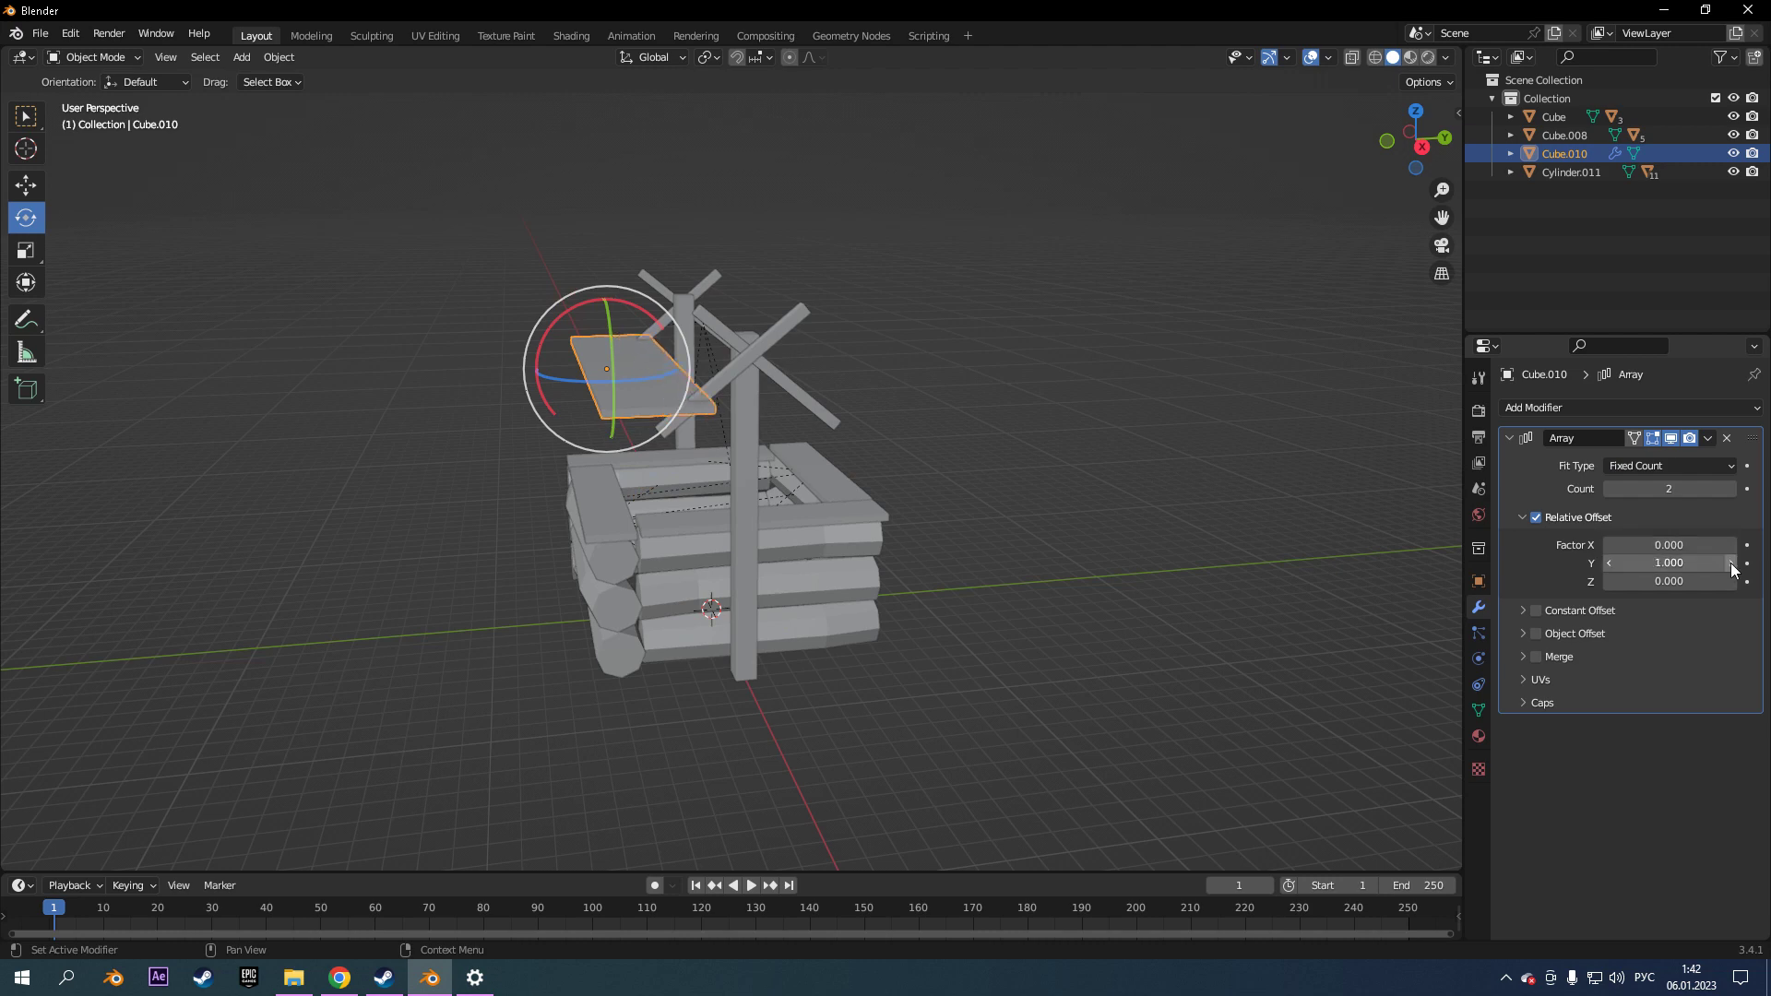
# Raise the array's vertical offset to 1.300 and narrow the board along Y.
pyautogui.moveTo(1730, 581); pyautogui.dragTo(1753, 581)
pyautogui.moveTo(907, 596); pyautogui.dragTo(878, 507, button='middle')
pyautogui.press('s')
pyautogui.press('y')
pyautogui.click(877, 506)
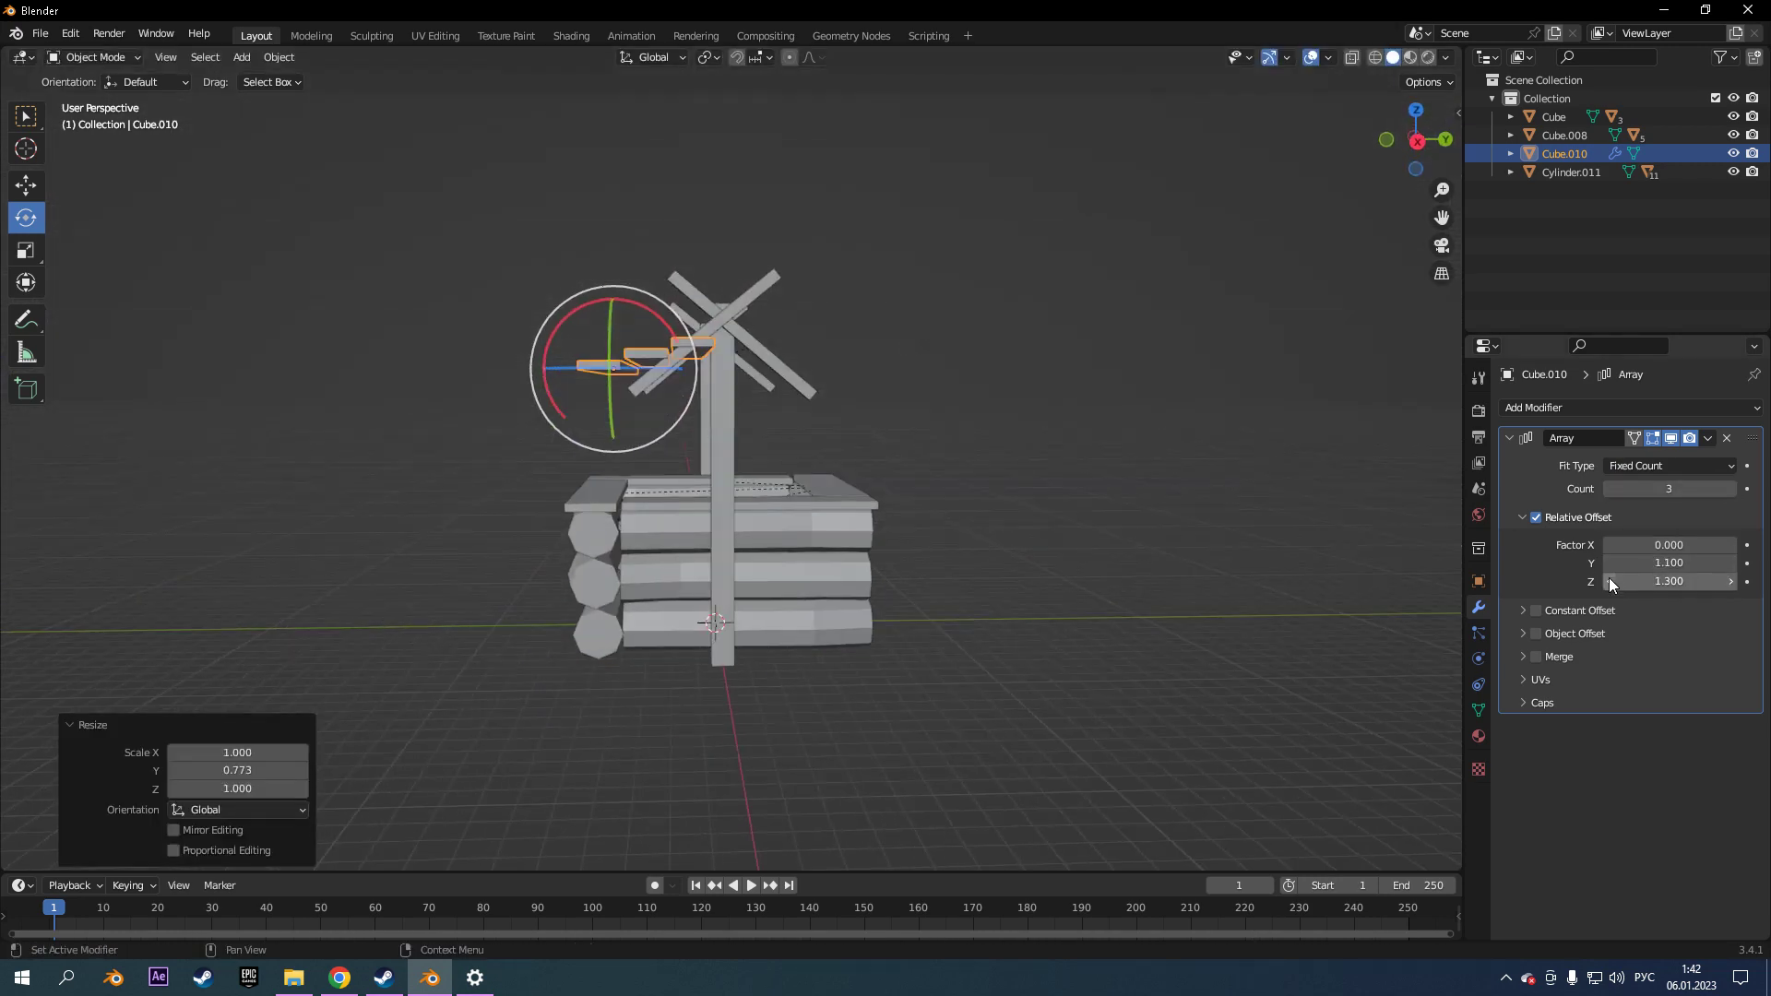
pyautogui.click(616, 293)
# Reposition the row of roof boards from the side view.
pyautogui.press('KP_3')
pyautogui.press('g')
pyautogui.press('Return')
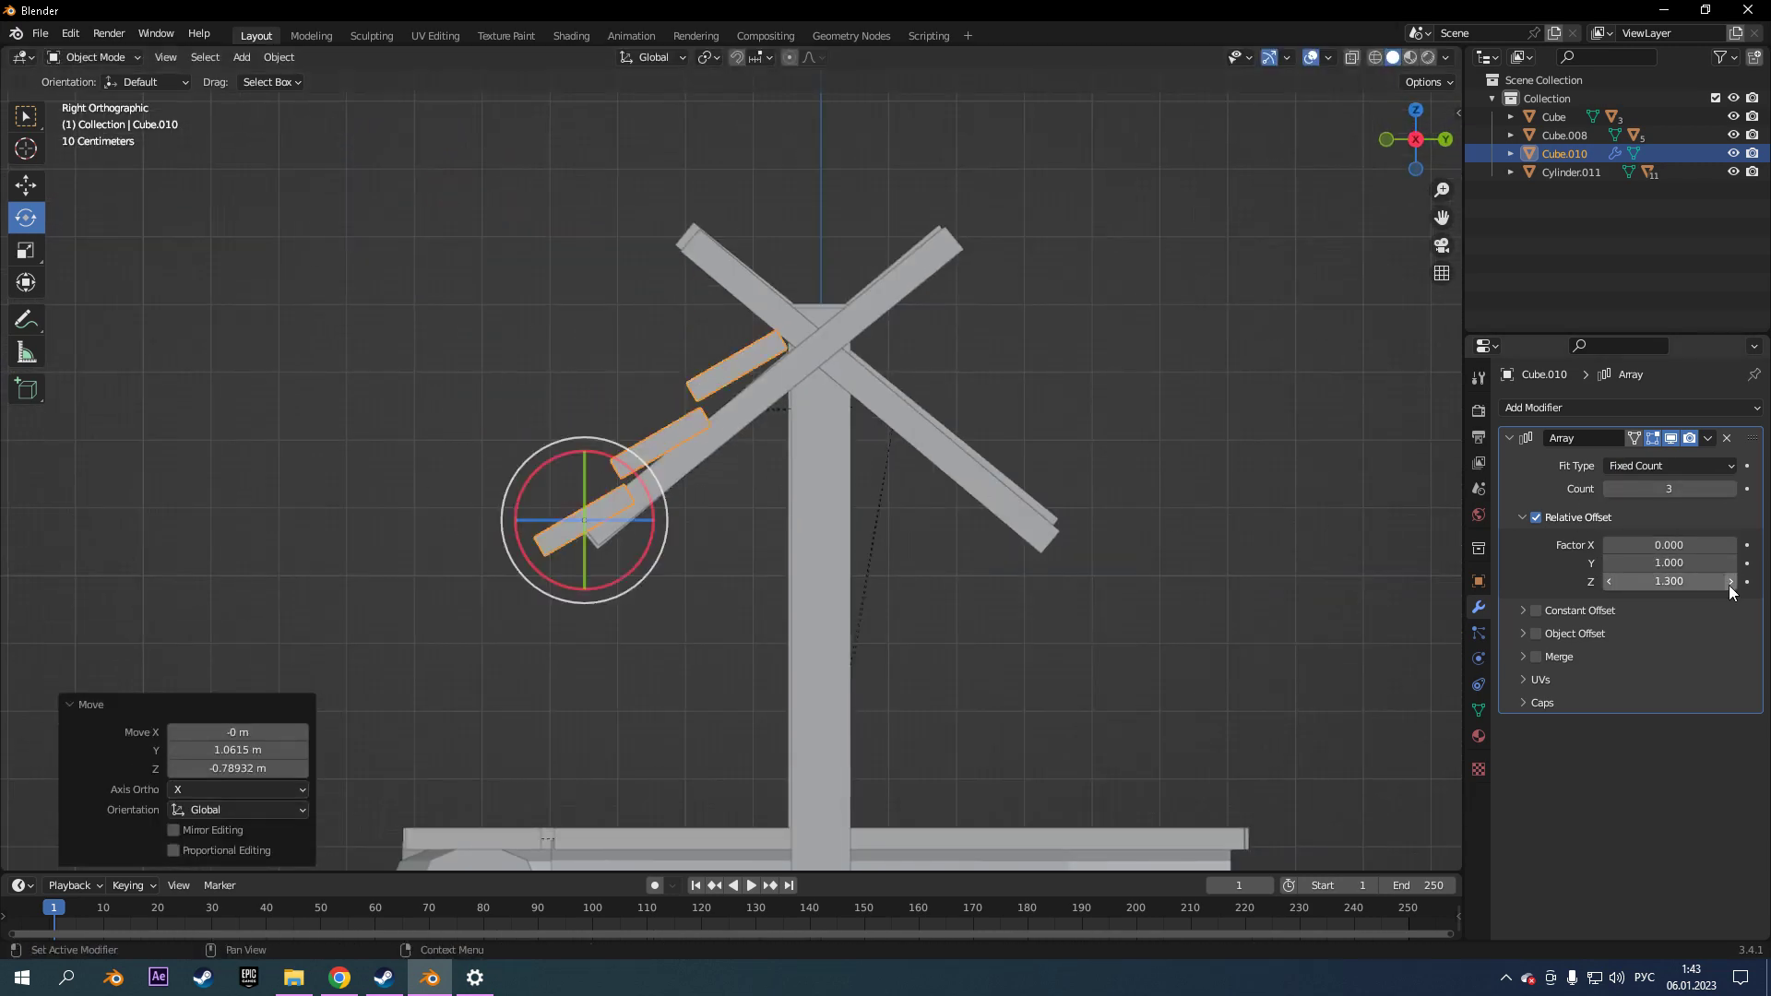
pyautogui.click(631, 467)
pyautogui.moveTo(631, 467); pyautogui.dragTo(839, 468, button='middle')
# Duplicate the board row and flip the copy with z 190.
pyautogui.hotkey('shift', 'd')
pyautogui.write('z')
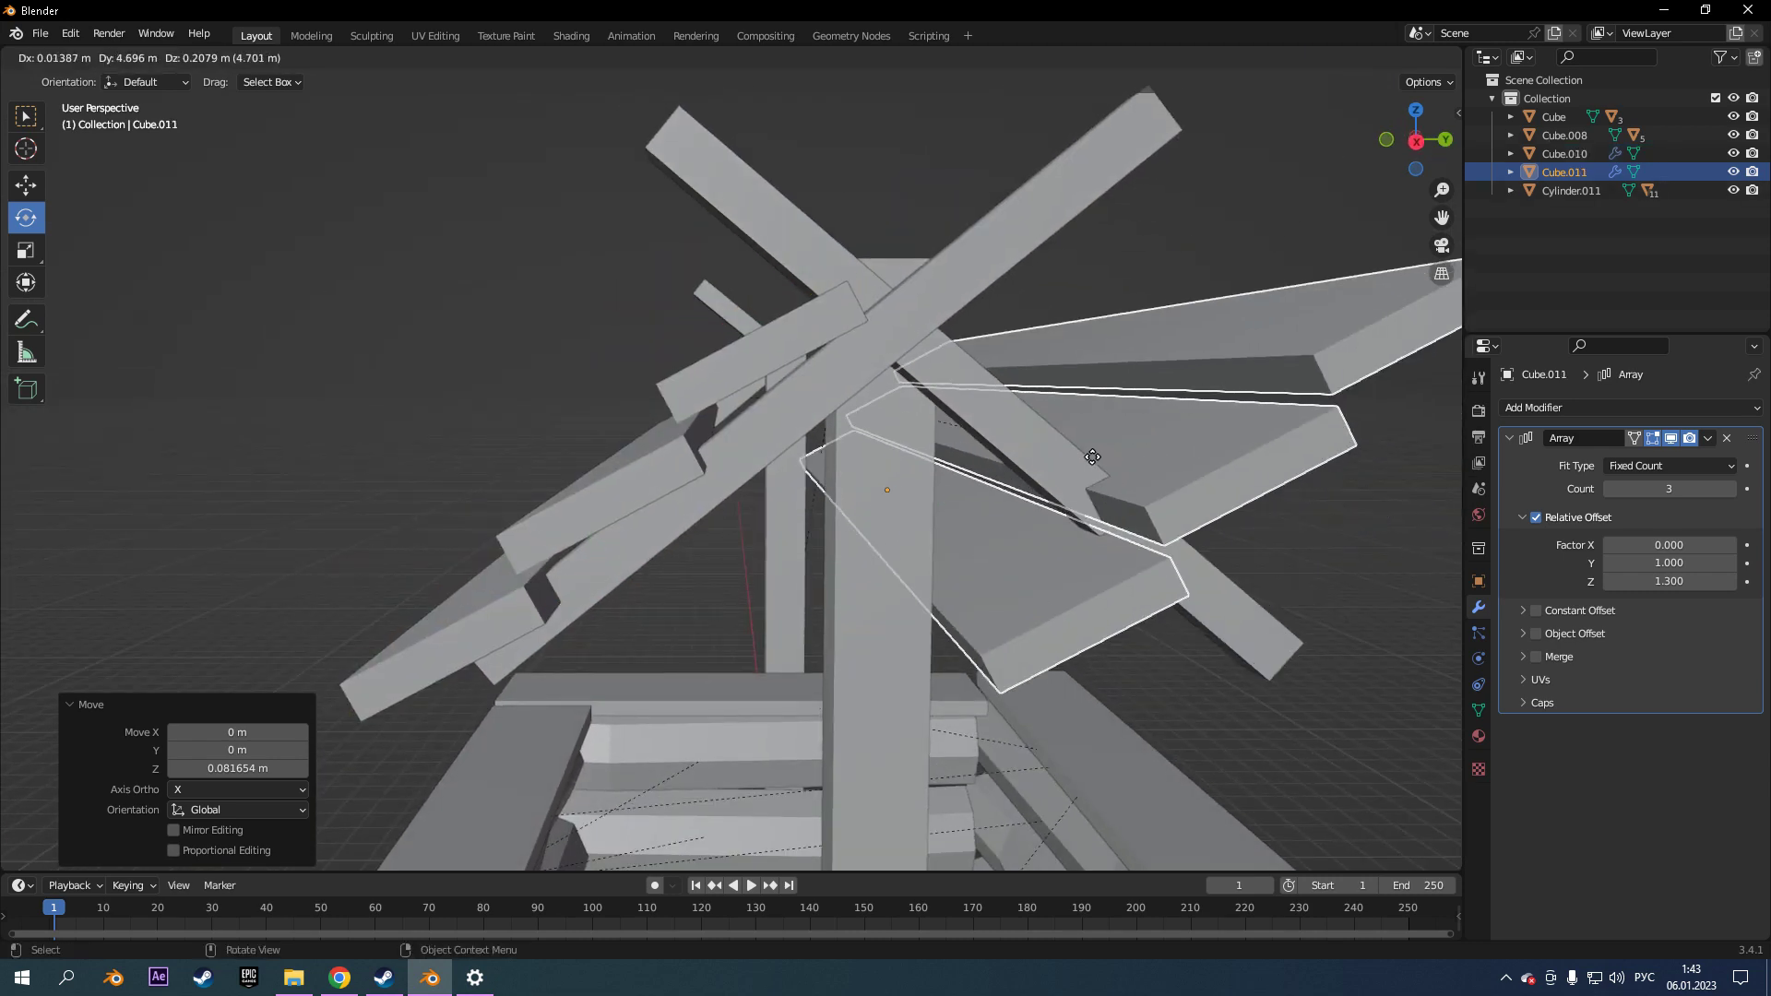
pyautogui.write('190')
pyautogui.scroll(-5, 1092, 456)
pyautogui.click(1092, 456)
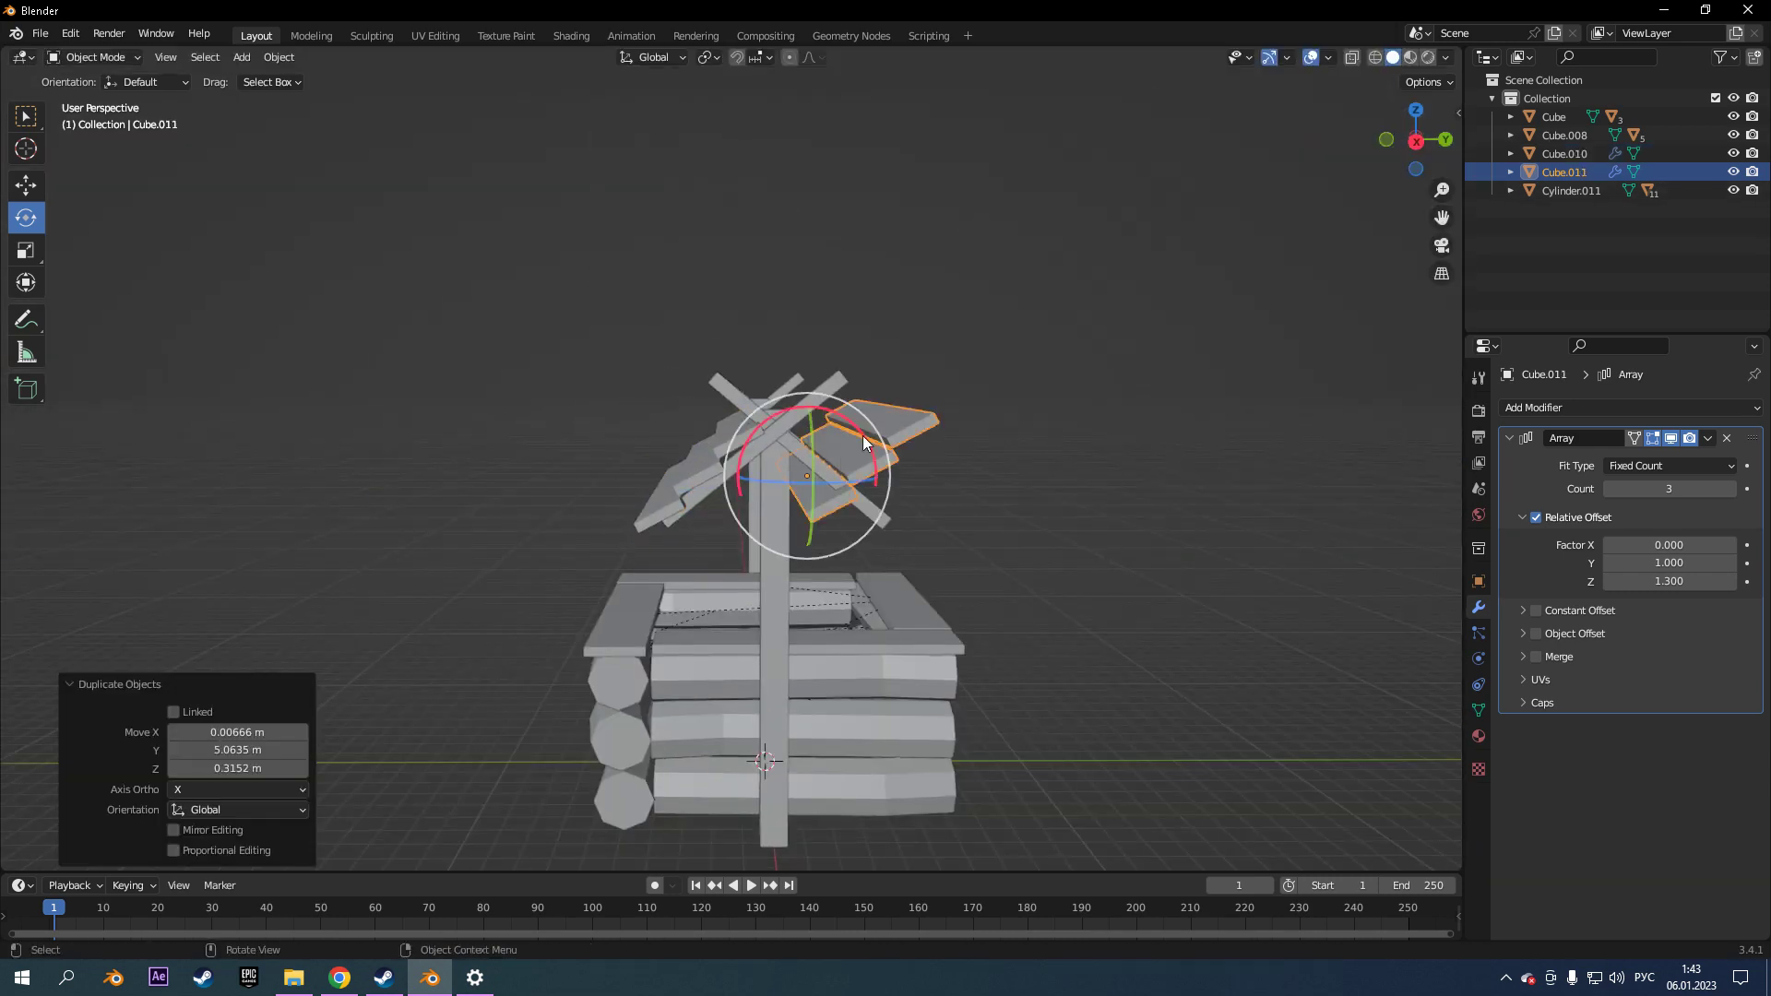
pyautogui.click(741, 435)
# Slide the copied boards onto the opposite roof slope.
pyautogui.press('KP_3')
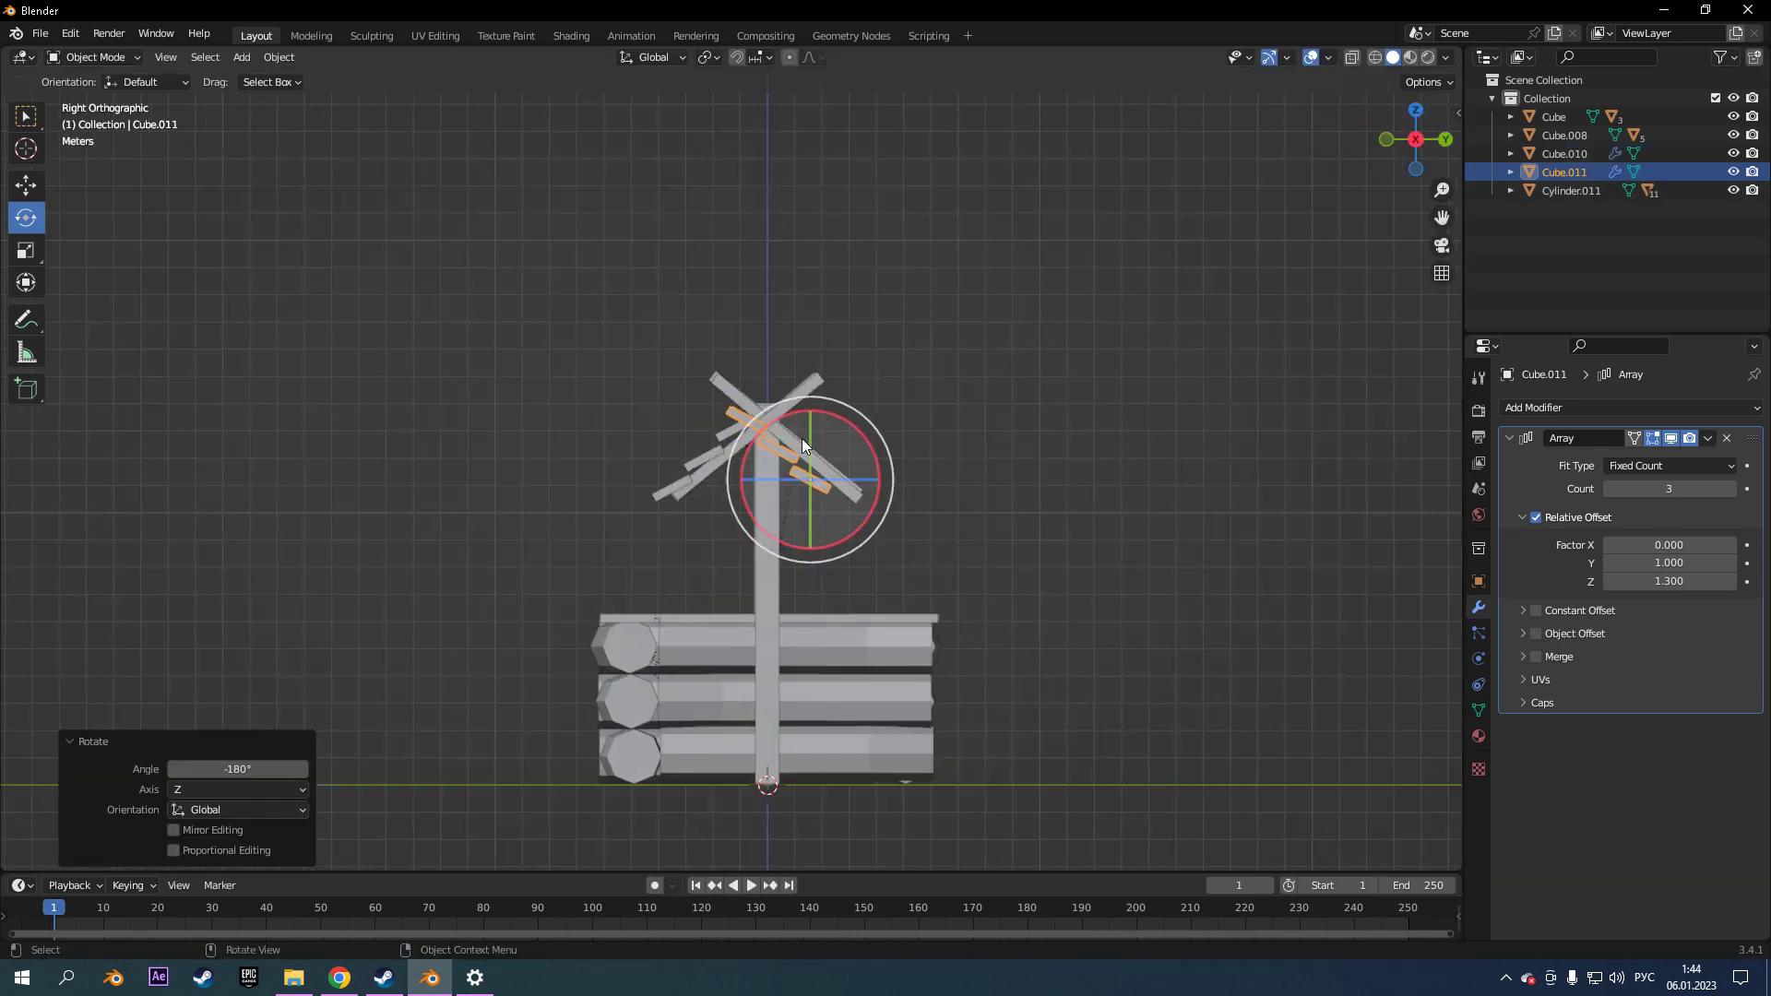
pyautogui.scroll(4, 801, 439)
pyautogui.press('g')
pyautogui.moveTo(1041, 511); pyautogui.dragTo(847, 441, button='middle')
pyautogui.press('KP_3')
pyautogui.hotkey('shift', 'd')
# Set the array's Y factor to 1.1 and Z factor to 0, then duplicate the row.
pyautogui.moveTo(1669, 581)
pyautogui.mouseDown()
pyautogui.moveTo(1609, 581)
pyautogui.moveTo(1726, 566)
pyautogui.mouseUp()
pyautogui.moveTo(1052, 360); pyautogui.dragTo(1050, 321)
pyautogui.moveTo(1050, 321); pyautogui.dragTo(971, 359, button='middle')
pyautogui.hotkey('shift', 'd')
pyautogui.click(745, 352)
# Rotate and move the new board copy into place on the roof.
pyautogui.press('r')
pyautogui.click(698, 288)
pyautogui.press('KP_3')
pyautogui.press('g')
pyautogui.click(756, 308)
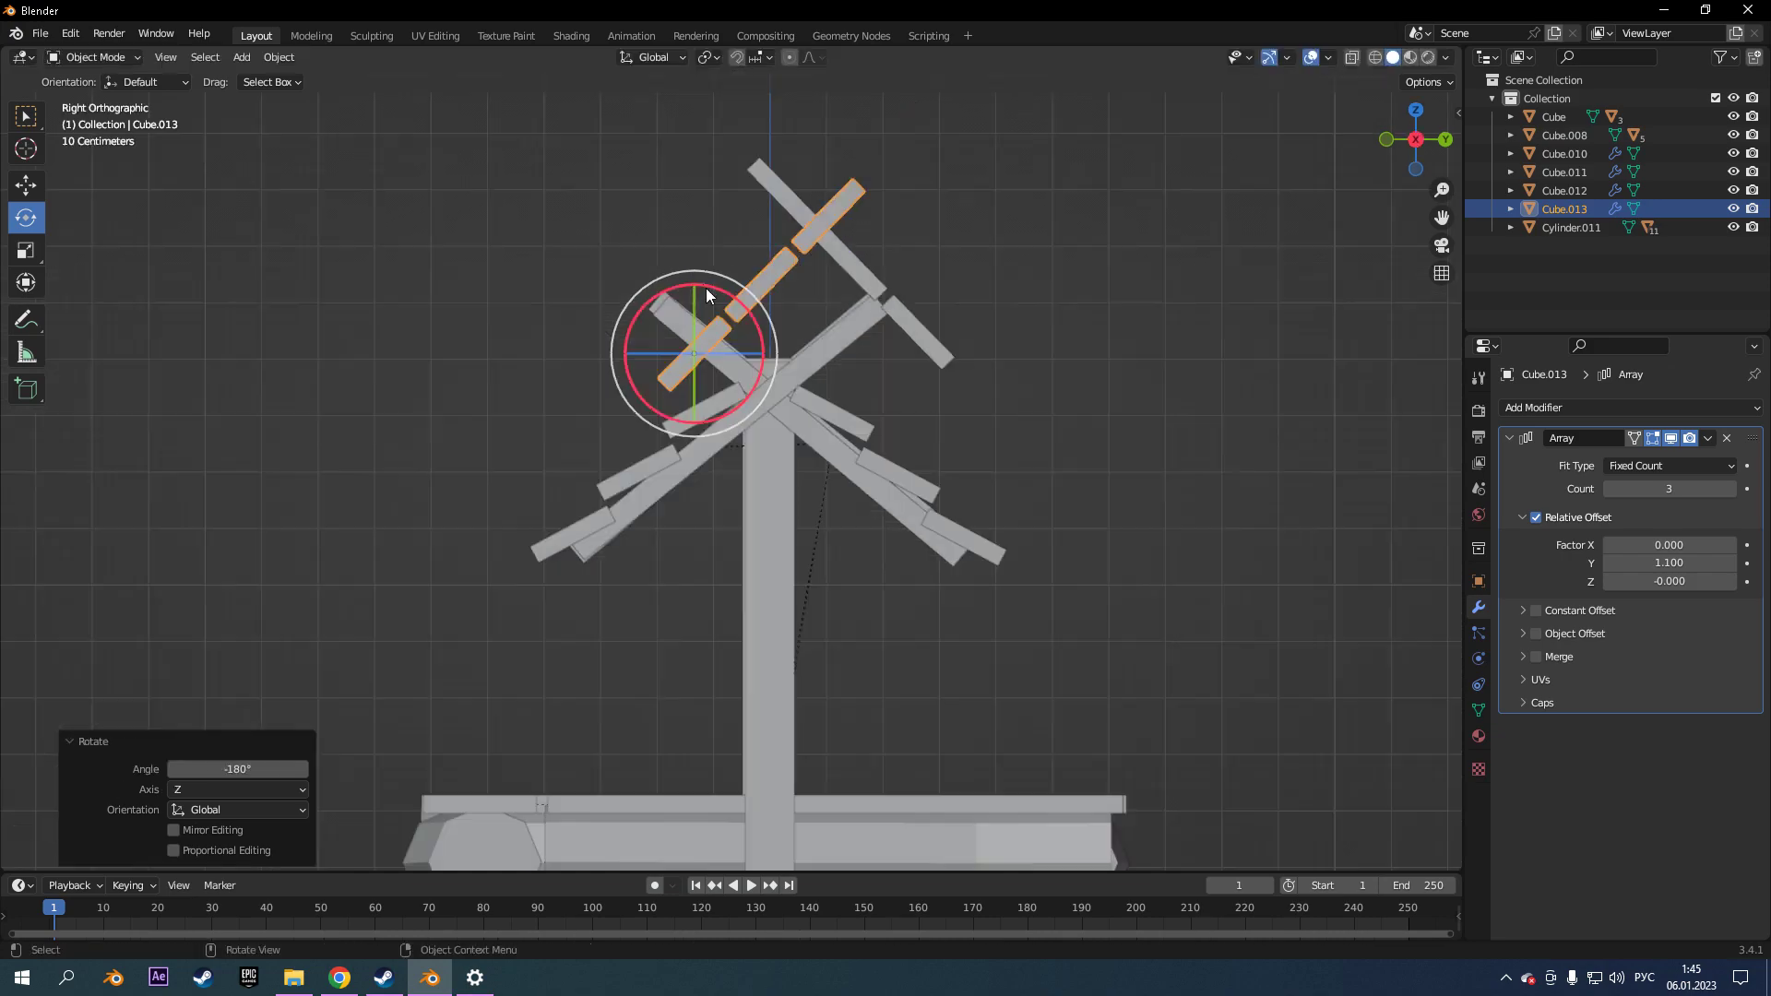
pyautogui.moveTo(756, 303)
pyautogui.mouseDown(button='middle')
pyautogui.moveTo(887, 297)
pyautogui.moveTo(839, 238)
pyautogui.moveTo(983, 285)
pyautogui.mouseUp(button='middle')
pyautogui.scroll(3, 799, 309)
# Duplicate a single roof plank and tilt it into place near the ridge.
pyautogui.click(683, 256)
pyautogui.hotkey('shift', 'd')
pyautogui.press('r')
pyautogui.press('KP_3')
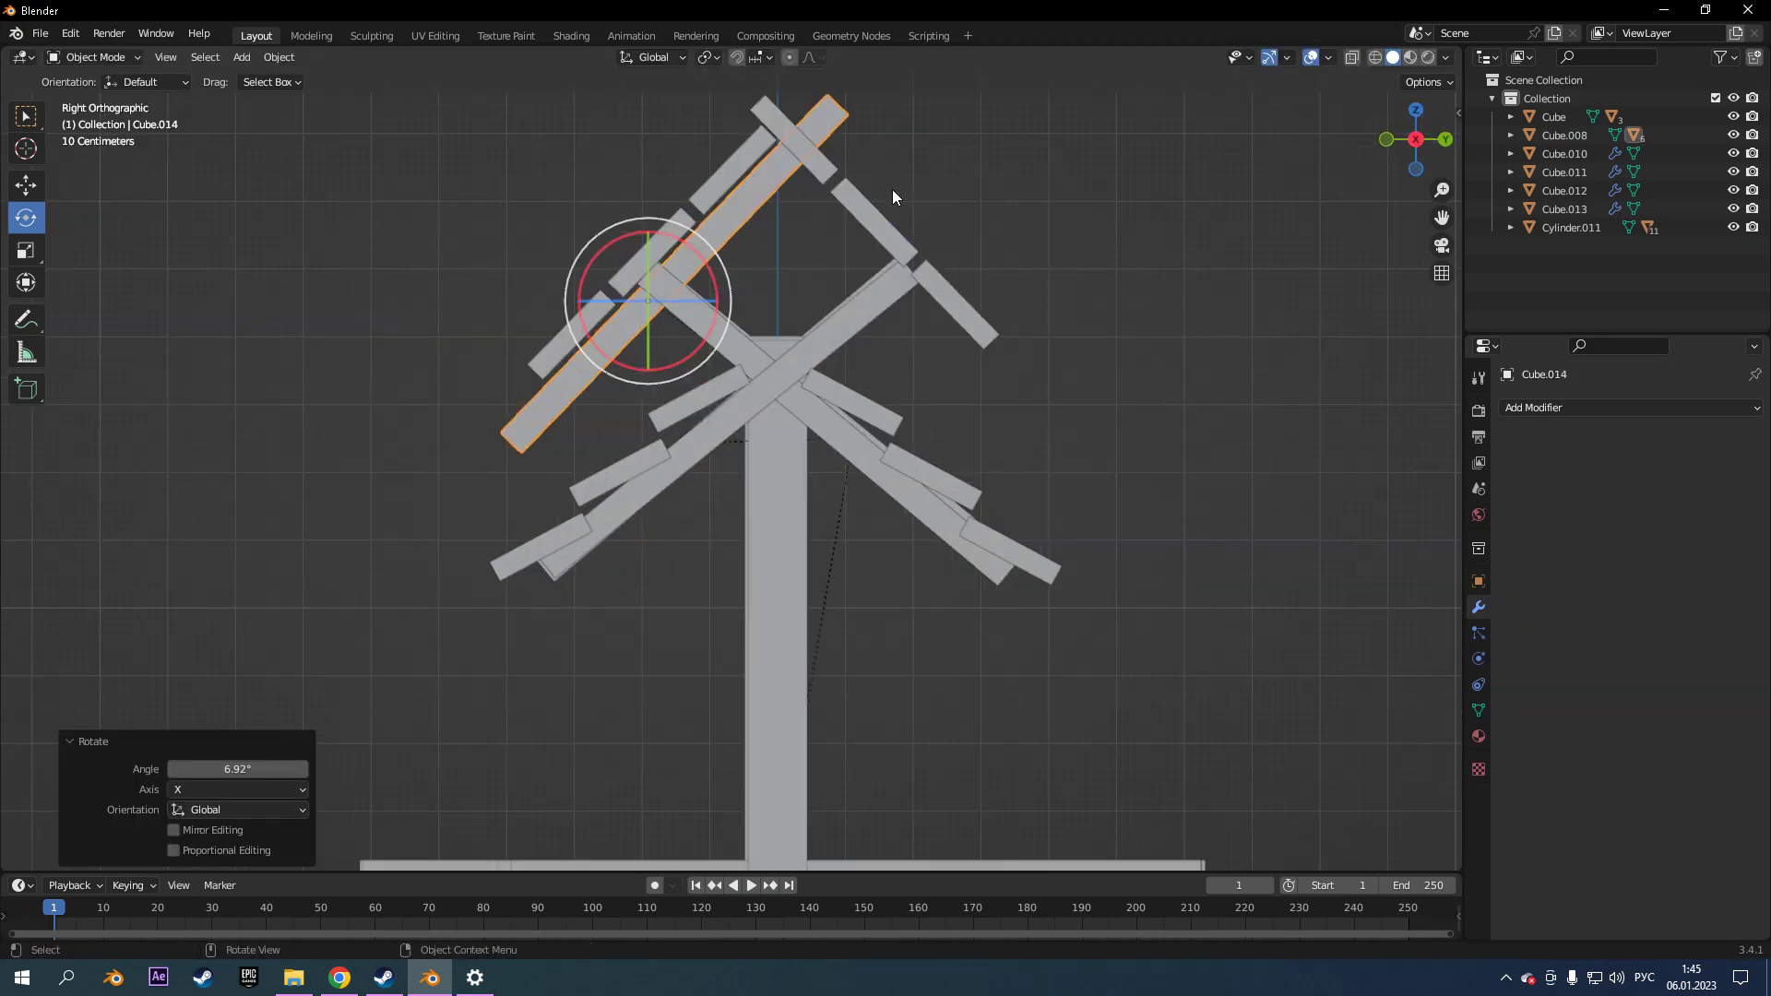
pyautogui.click(810, 197)
pyautogui.moveTo(969, 138)
pyautogui.mouseDown(button='middle')
pyautogui.moveTo(1015, 151)
pyautogui.moveTo(318, 251)
pyautogui.moveTo(793, 251)
pyautogui.moveTo(847, 308)
pyautogui.mouseUp(button='middle')
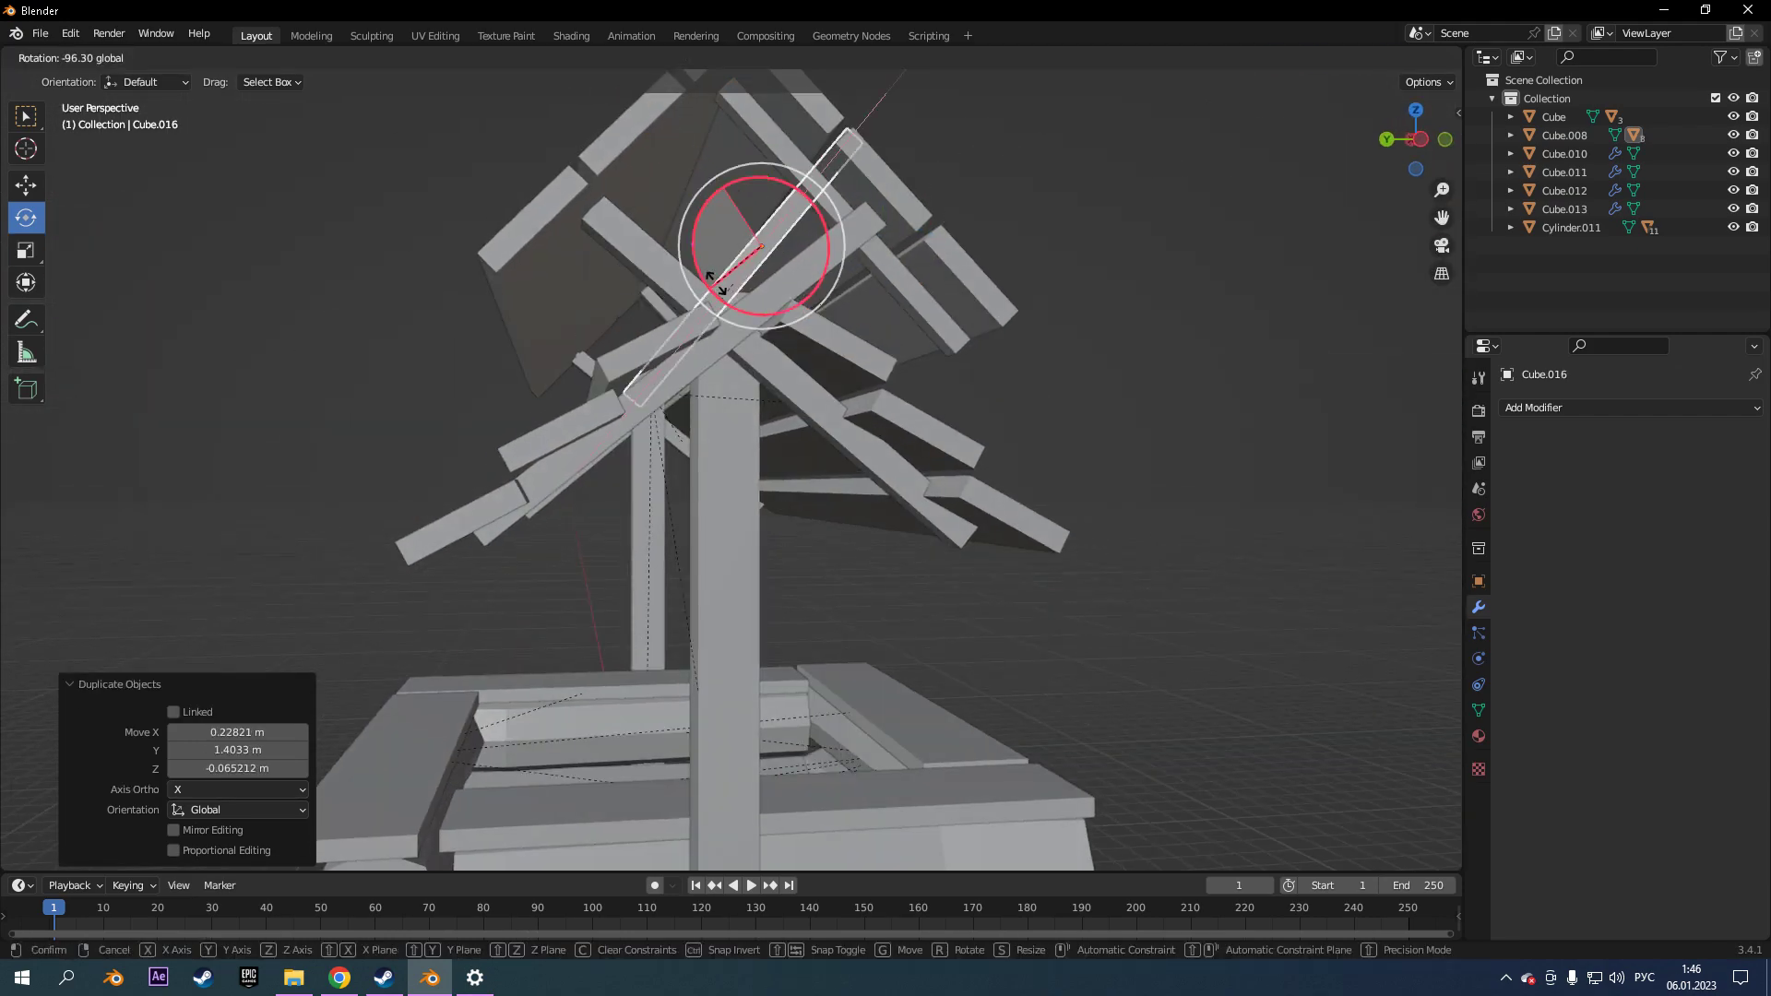
# Finish tilting the plank and reshape a copy into a small support block under the beam.
pyautogui.click(661, 247)
pyautogui.press('KP_3')
pyautogui.scroll(5, 883, 192)
pyautogui.moveTo(830, 230)
pyautogui.mouseDown(button='middle')
pyautogui.moveTo(883, 192)
pyautogui.moveTo(754, 244)
pyautogui.moveTo(741, 192)
pyautogui.moveTo(892, 233)
pyautogui.mouseUp(button='middle')
pyautogui.press('Tab')
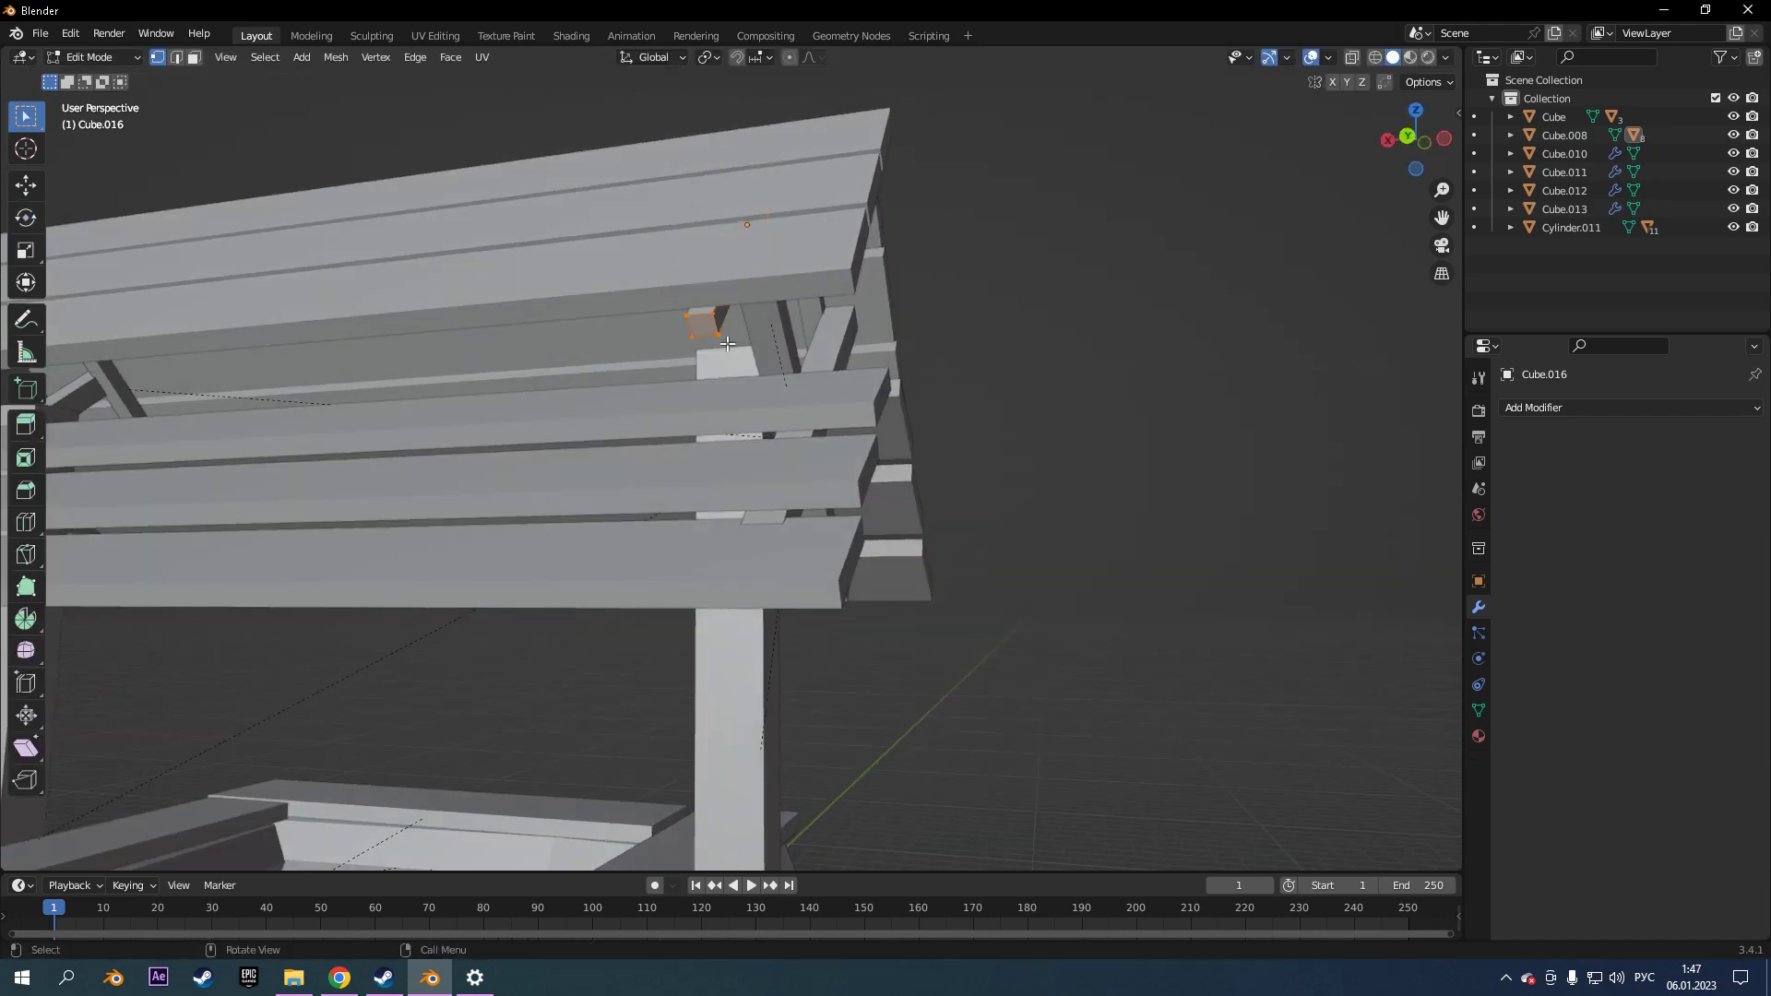
pyautogui.press('KP_3')
pyautogui.click(960, 329)
# Copy the support block along X to the far post.
pyautogui.moveTo(961, 329)
pyautogui.mouseDown(button='middle')
pyautogui.moveTo(705, 278)
pyautogui.moveTo(910, 299)
pyautogui.mouseUp(button='middle')
pyautogui.scroll(5, 705, 279)
pyautogui.hotkey('shift', 'd')
pyautogui.press('x')
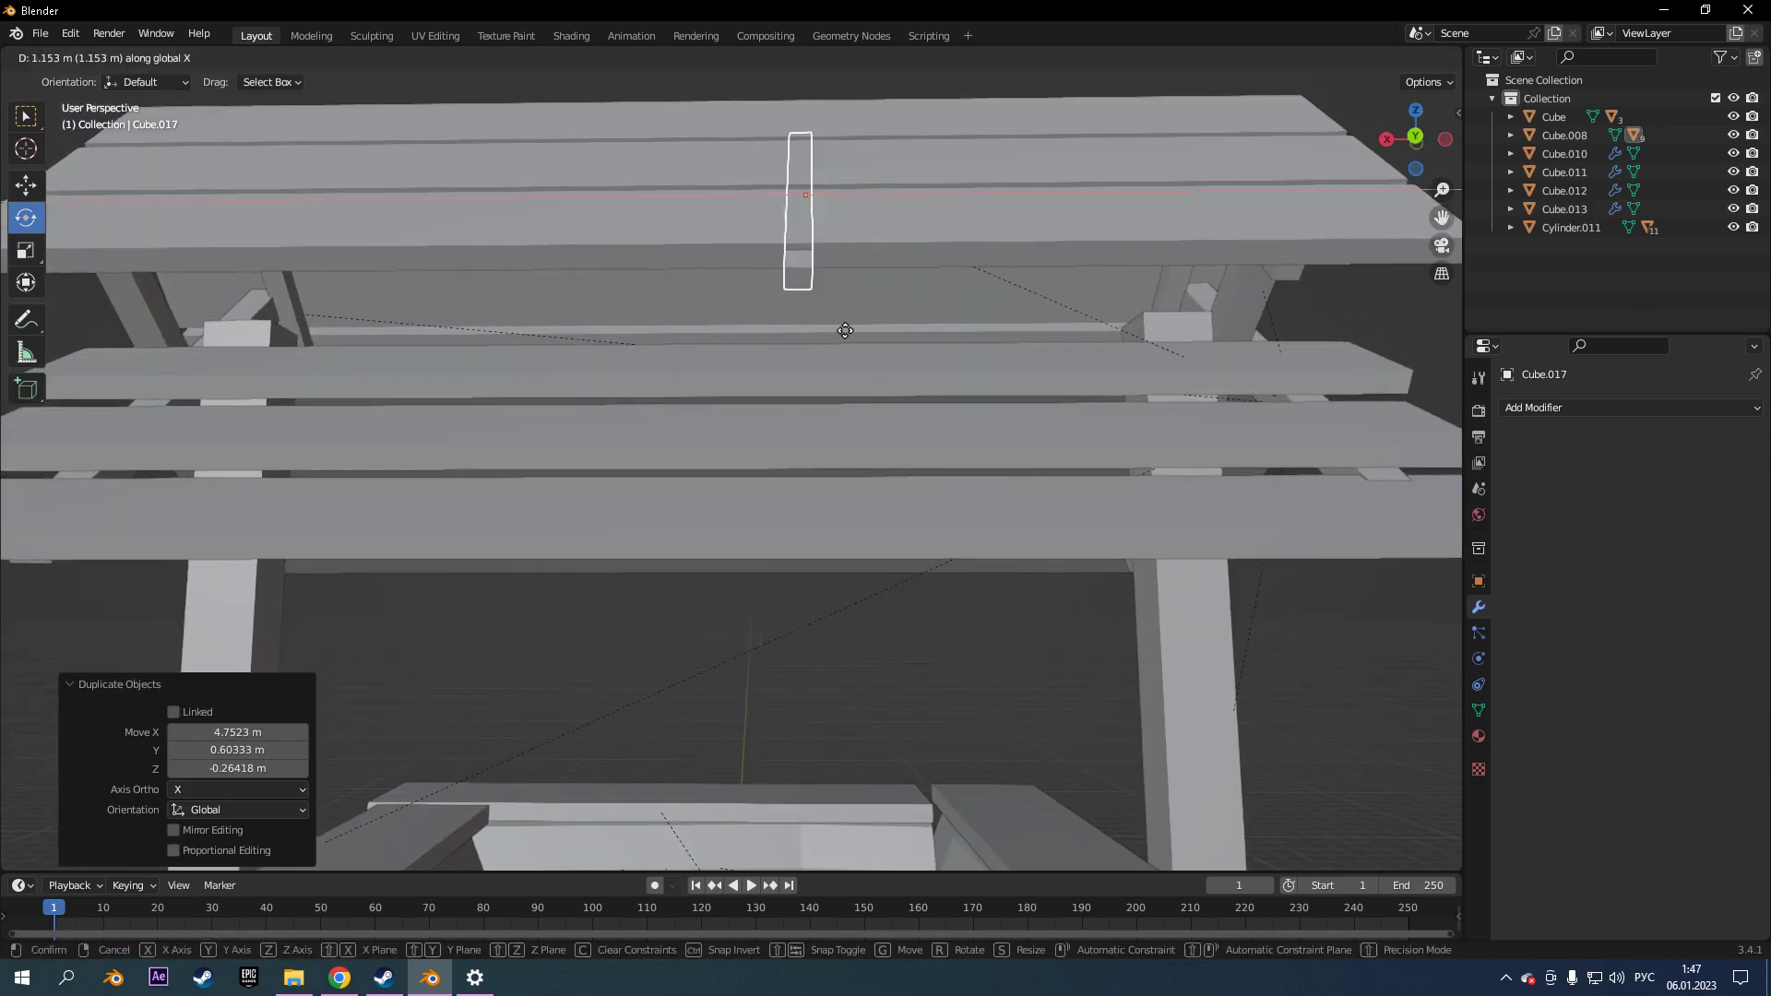
pyautogui.click(845, 330)
pyautogui.scroll(-5, 830, 350)
# Add a cube between the posts and scale it down to 0.485.
pyautogui.moveTo(816, 369)
pyautogui.mouseDown(button='middle')
pyautogui.moveTo(790, 249)
pyautogui.moveTo(988, 295)
pyautogui.moveTo(860, 495)
pyautogui.moveTo(689, 501)
pyautogui.mouseUp(button='middle')
pyautogui.click(688, 501)
pyautogui.press('Escape')
pyautogui.hotkey('shift', 'a')
pyautogui.click(1059, 507)
pyautogui.press('s')
pyautogui.click(987, 409)
pyautogui.press('KP_1')
pyautogui.scroll(3, 733, 455)
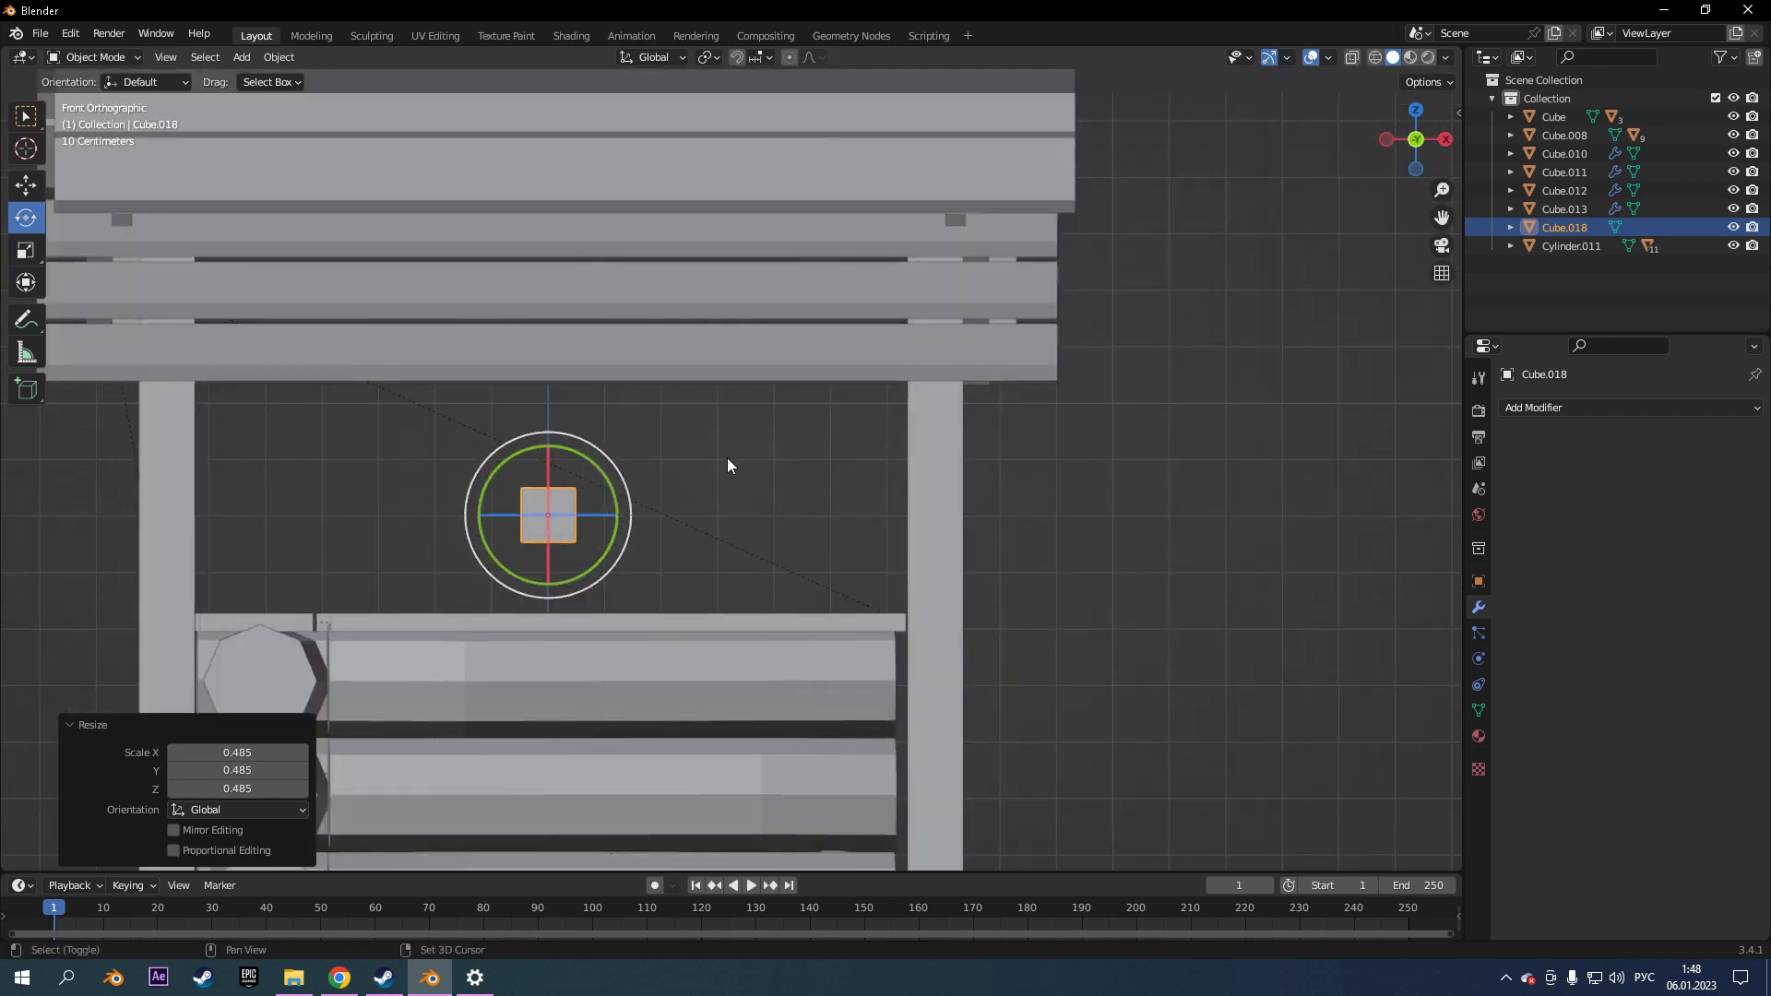
# Replace the small cube with a new cylinder moved vertically between the posts.
pyautogui.press('Delete')
pyautogui.hotkey('shift', 'a')
pyautogui.click(867, 516)
pyautogui.press('g')
pyautogui.press('z')
pyautogui.click(722, 368)
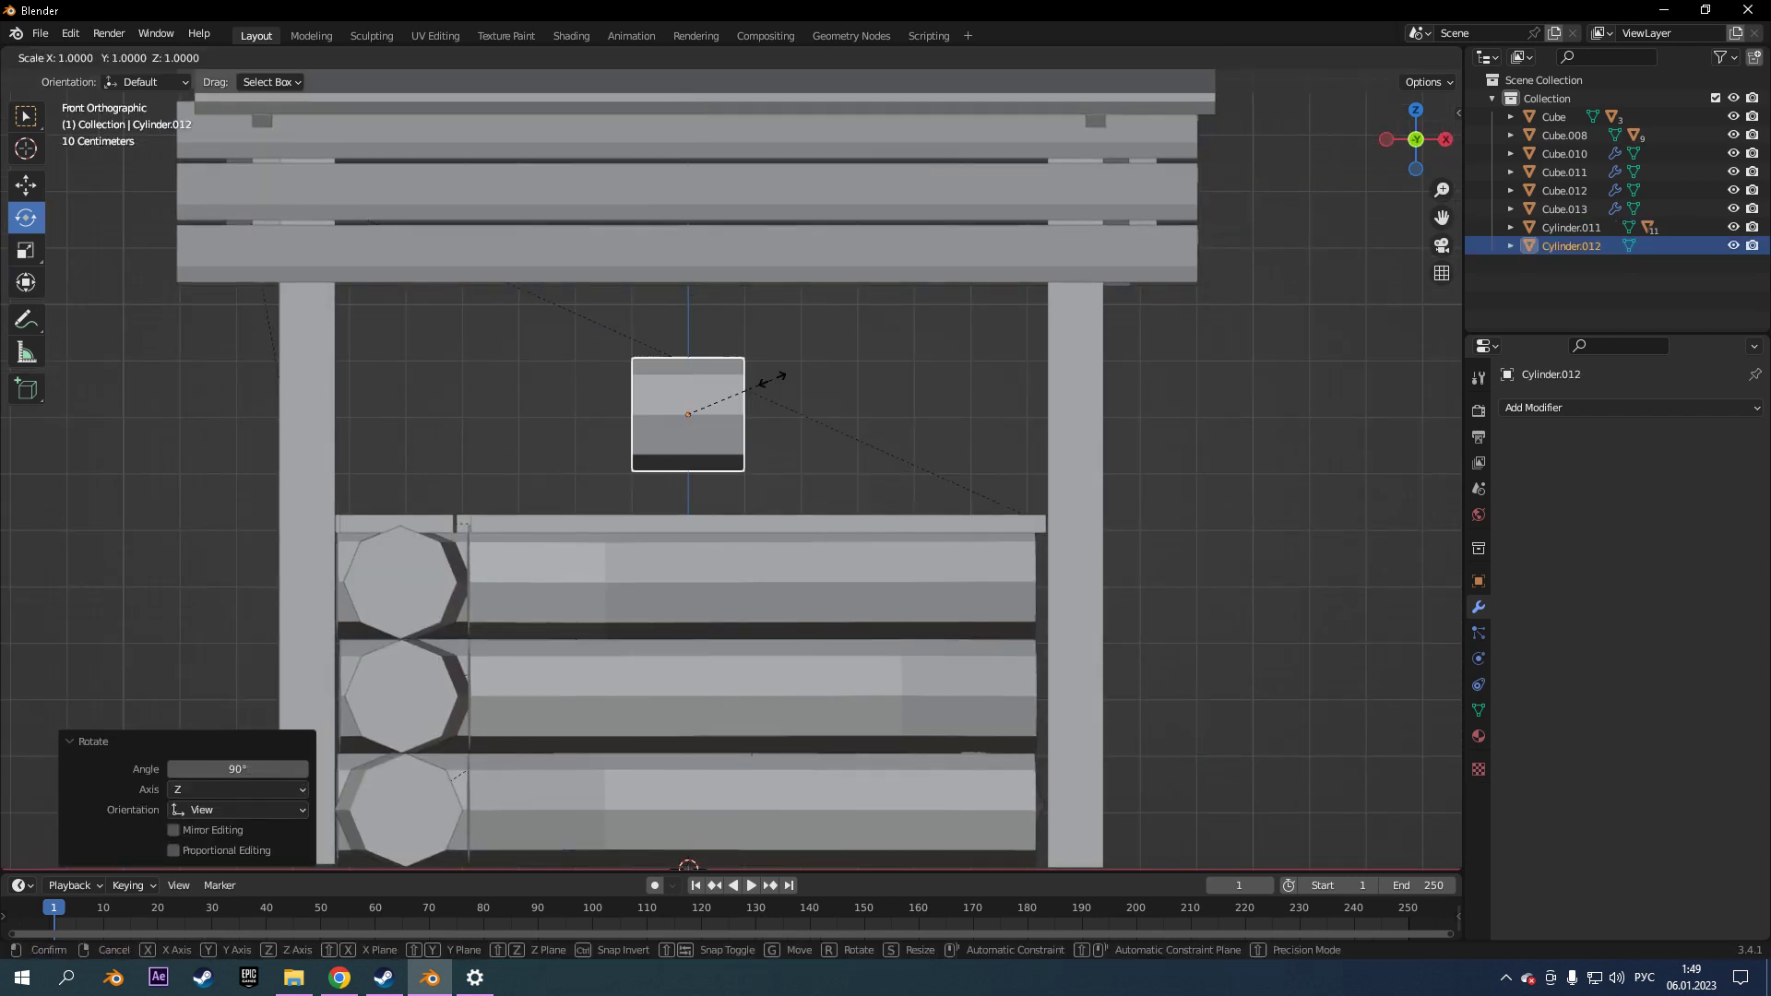
# Shrink the cylinder to 0.406 so it fits as an axle.
pyautogui.press('s')
pyautogui.press('x')
pyautogui.press('x')
pyautogui.press('x')
pyautogui.click(675, 395)
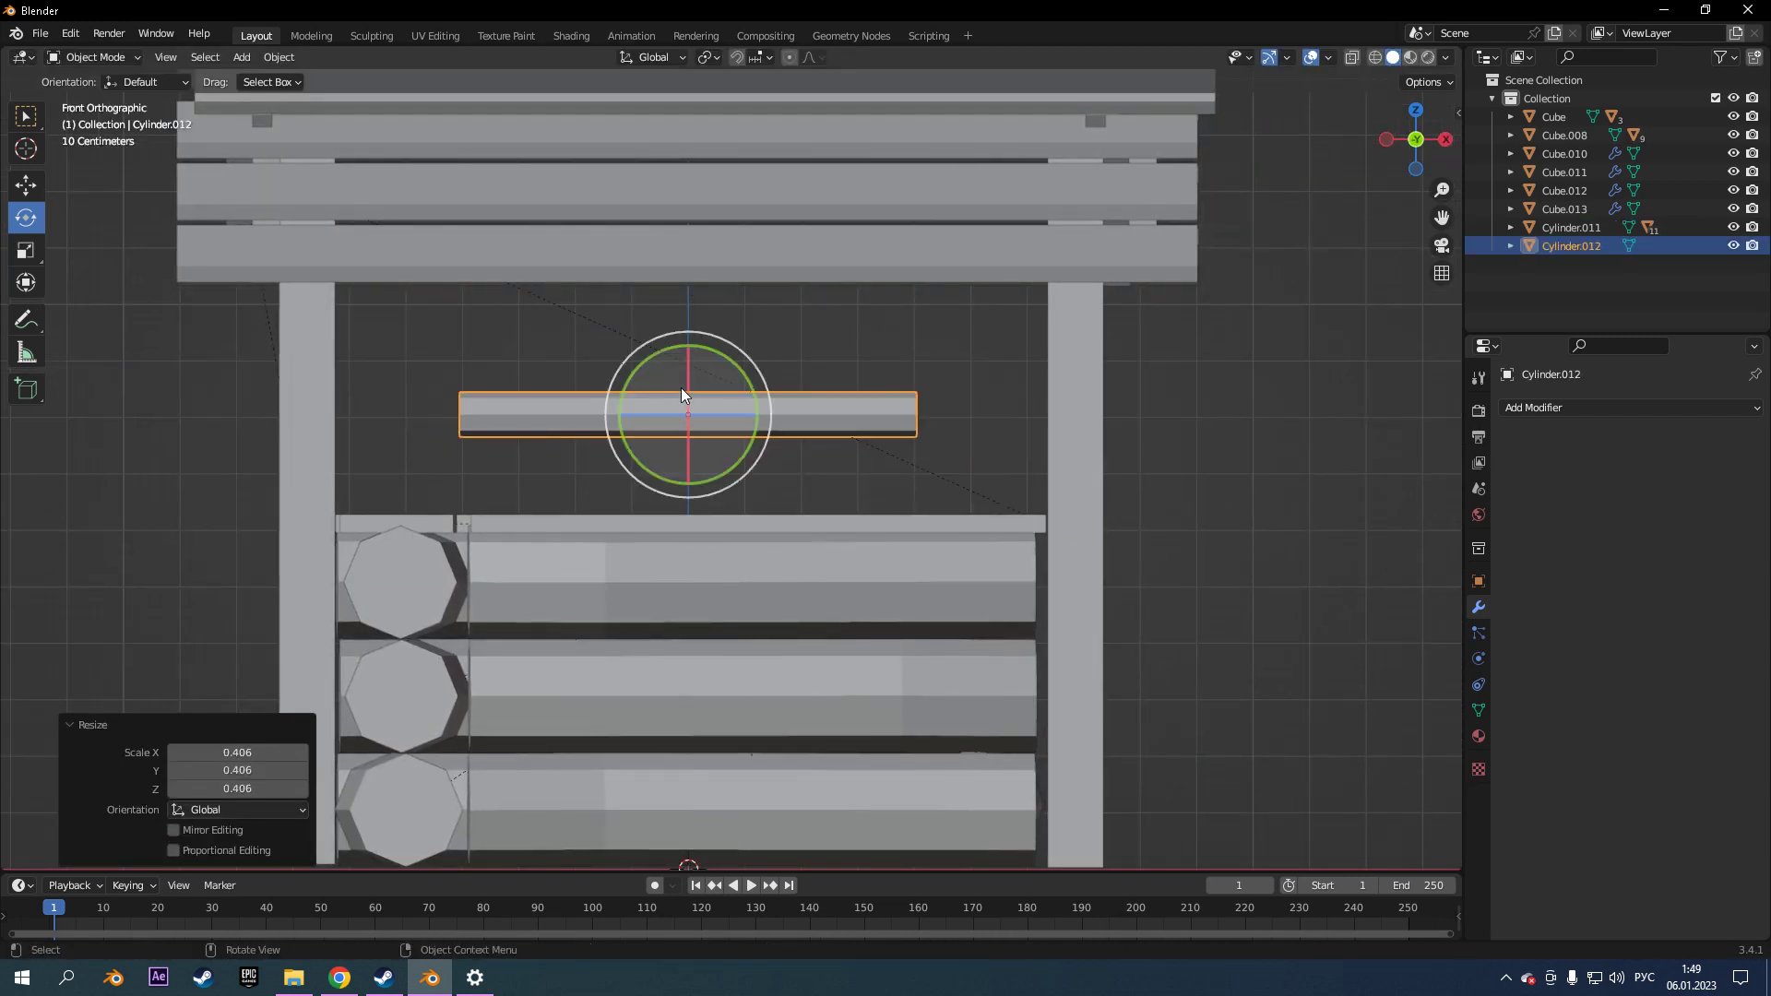
pyautogui.click(641, 378)
pyautogui.moveTo(641, 379); pyautogui.dragTo(1007, 372, button='middle')
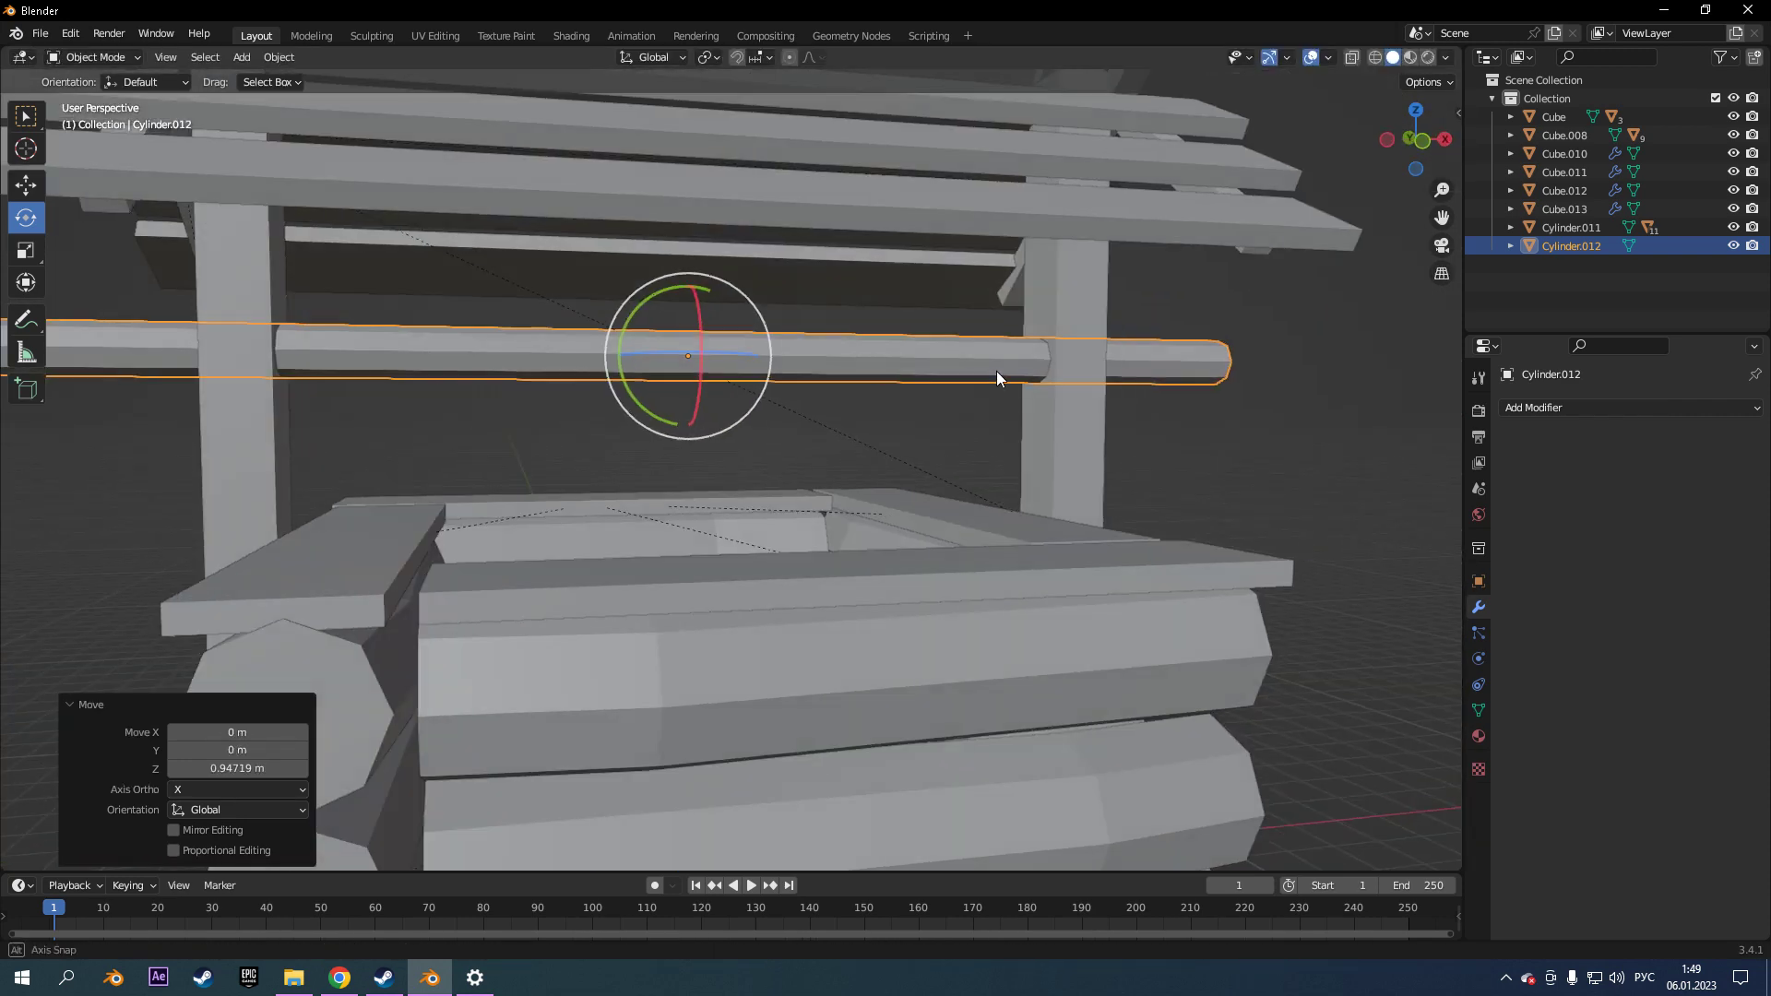
# Raise the axle and stretch it along X across both posts.
pyautogui.press('KP_1')
pyautogui.press('g')
pyautogui.press('x')
pyautogui.click(935, 371)
pyautogui.moveTo(581, 375); pyautogui.dragTo(779, 384, button='middle')
pyautogui.scroll(2, 738, 388)
# Add two loop cuts around the axle's middle and widen that section along X.
pyautogui.press('Tab')
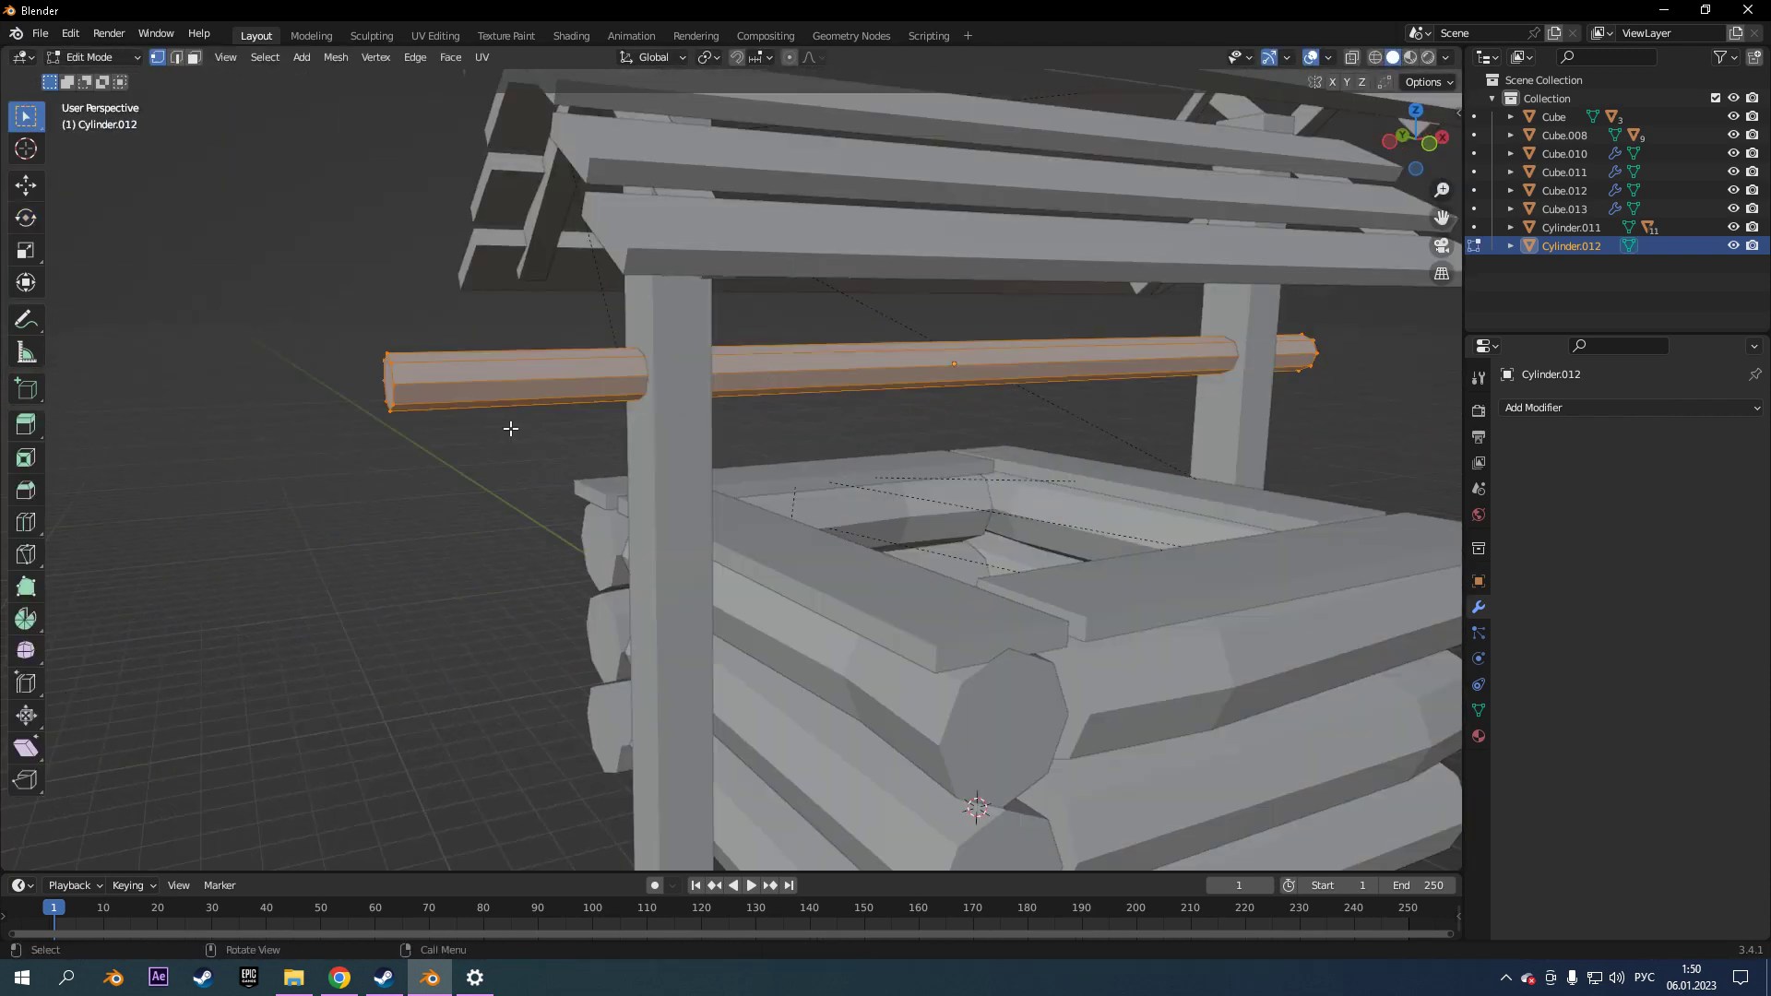
pyautogui.click(904, 371)
pyautogui.moveTo(905, 370); pyautogui.dragTo(901, 383, button='middle')
pyautogui.press('KP_1')
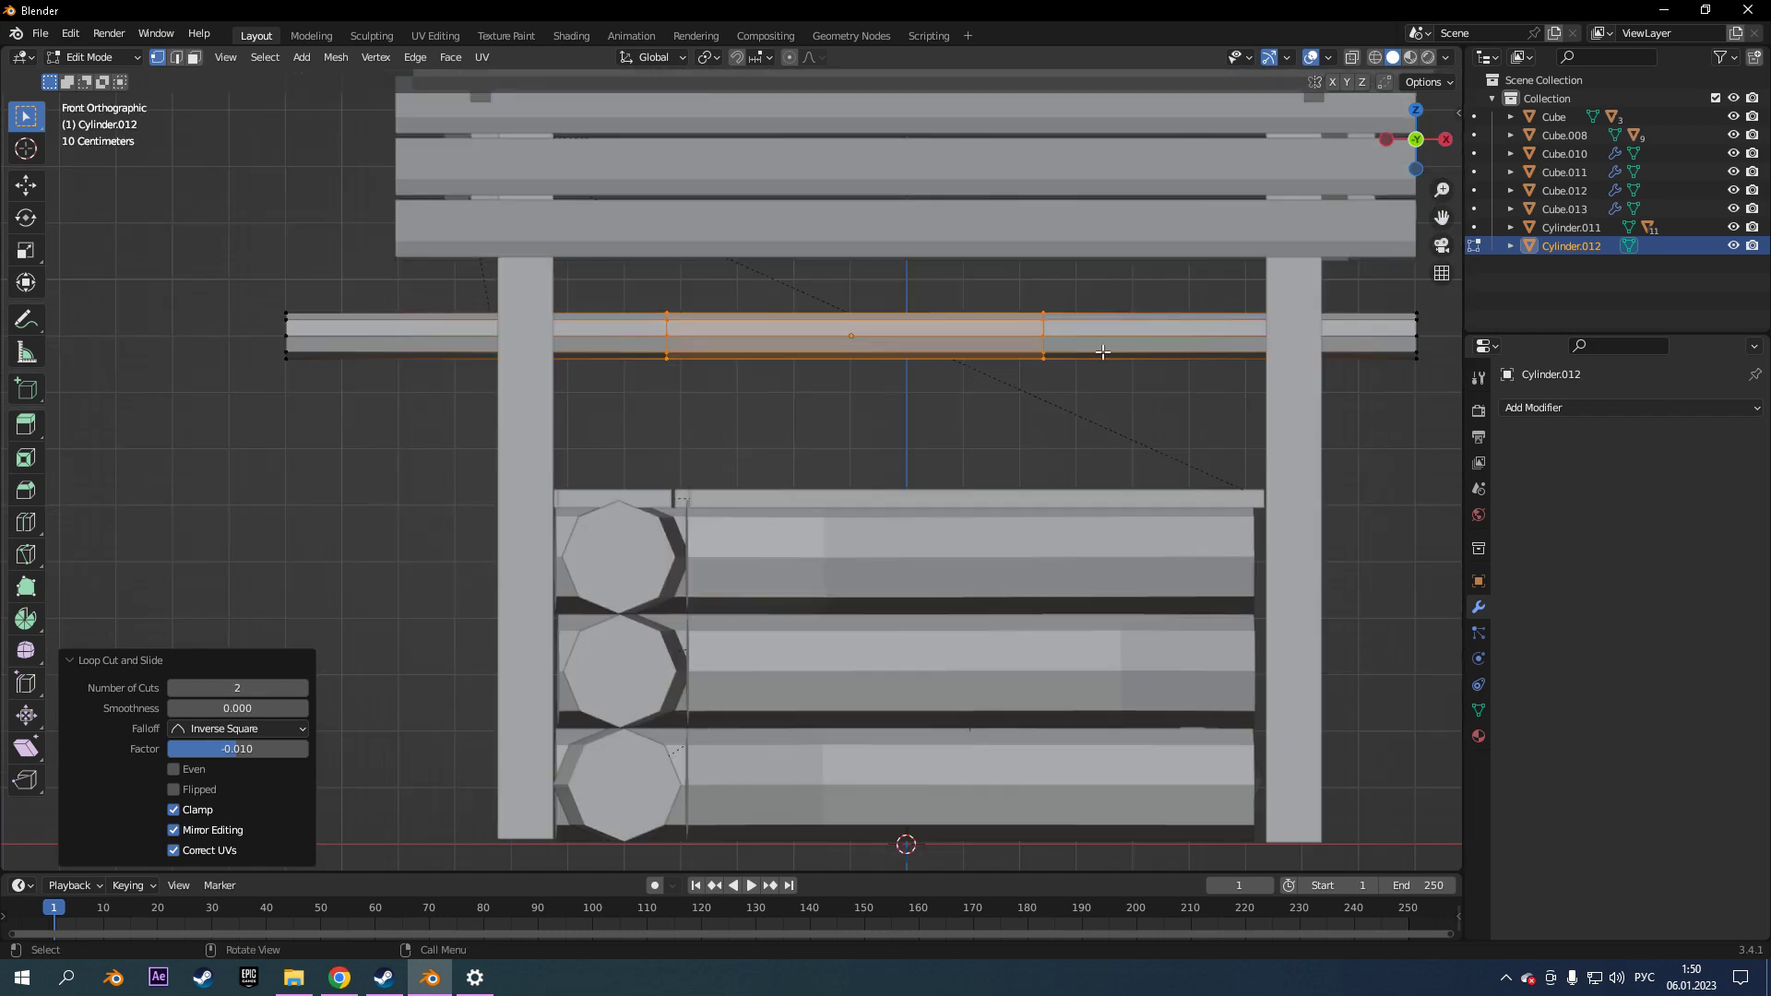
pyautogui.press('g')
pyautogui.press('x')
pyautogui.click(1070, 380)
pyautogui.moveTo(1069, 379)
pyautogui.mouseDown(button='middle')
pyautogui.moveTo(1178, 391)
pyautogui.moveTo(1153, 369)
pyautogui.moveTo(1178, 359)
pyautogui.mouseUp(button='middle')
# Adjust the middle edge rings and thicken them into a drum with Alt+S.
pyautogui.press('g')
pyautogui.press('x')
pyautogui.click(864, 332)
pyautogui.moveTo(864, 332)
pyautogui.mouseDown(button='middle')
pyautogui.moveTo(716, 379)
pyautogui.moveTo(1036, 368)
pyautogui.moveTo(1091, 387)
pyautogui.moveTo(775, 395)
pyautogui.mouseUp(button='middle')
pyautogui.hotkey('alt', 's')
pyautogui.click(1049, 378)
pyautogui.hotkey('alt', 'z')
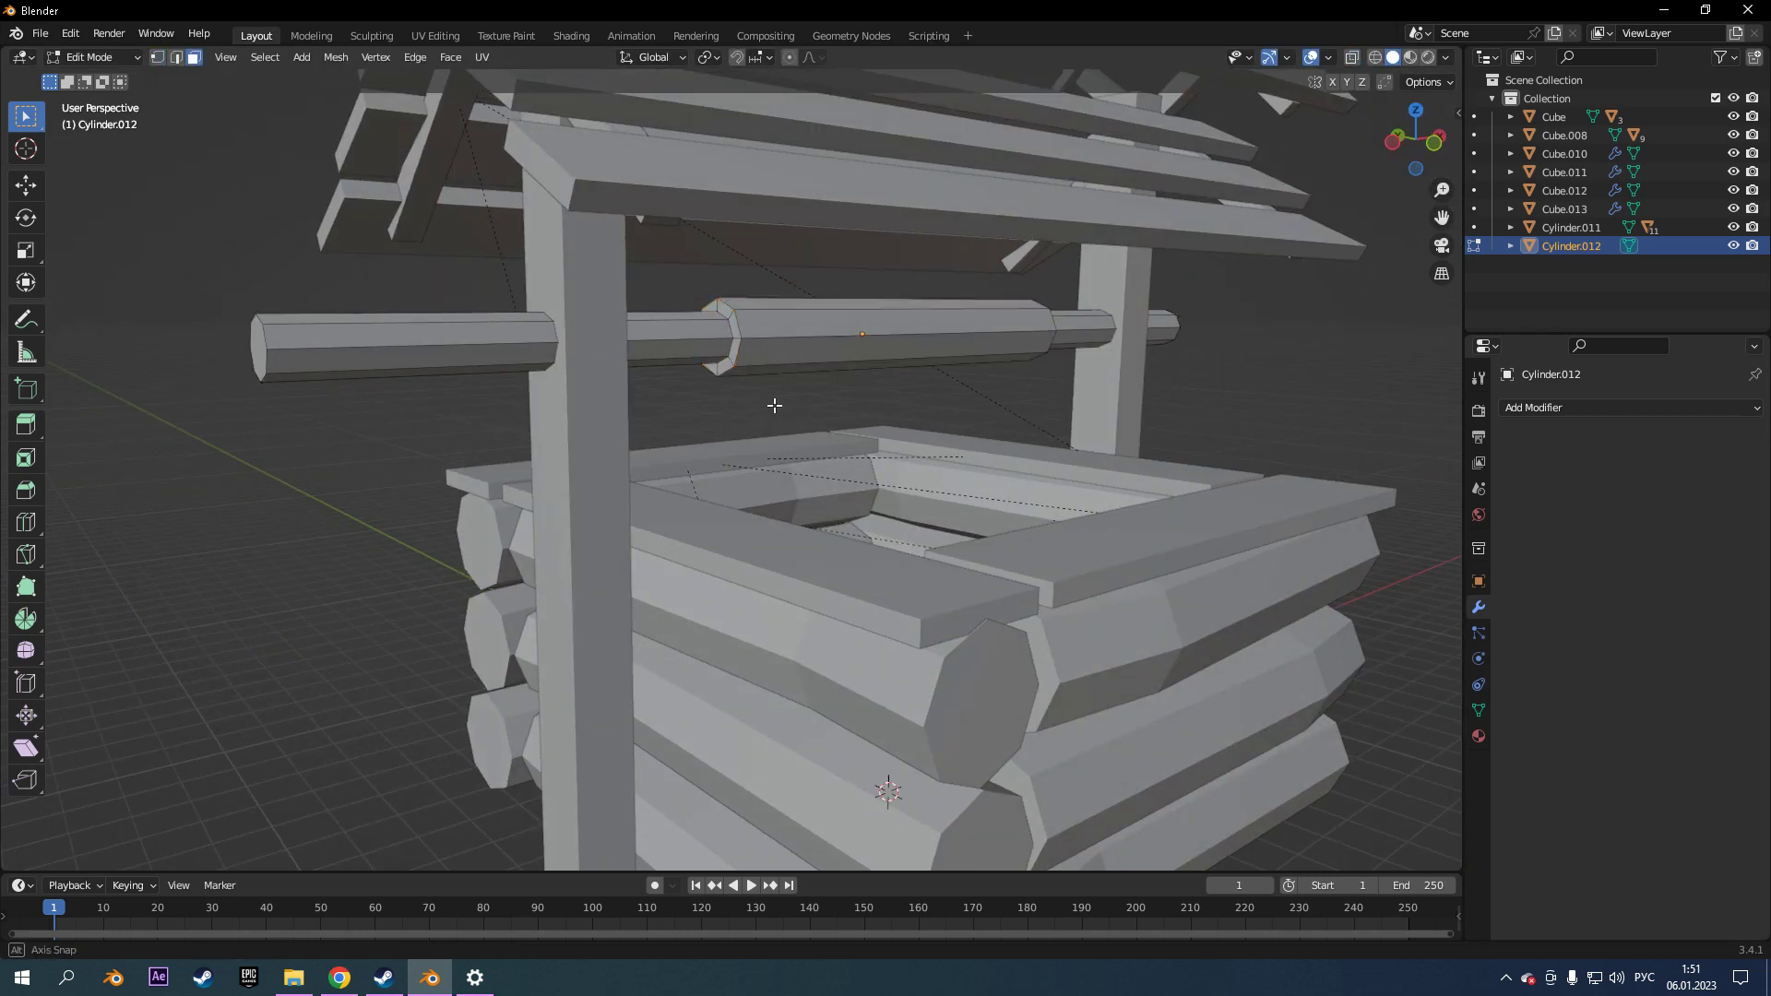
pyautogui.scroll(2, 775, 396)
# Loop-cut near the axle's end and extend the crank arm to length.
pyautogui.click(226, 345)
pyautogui.moveTo(226, 345); pyautogui.dragTo(525, 323, button='middle')
pyautogui.press('w')
pyautogui.press('g')
pyautogui.press('z')
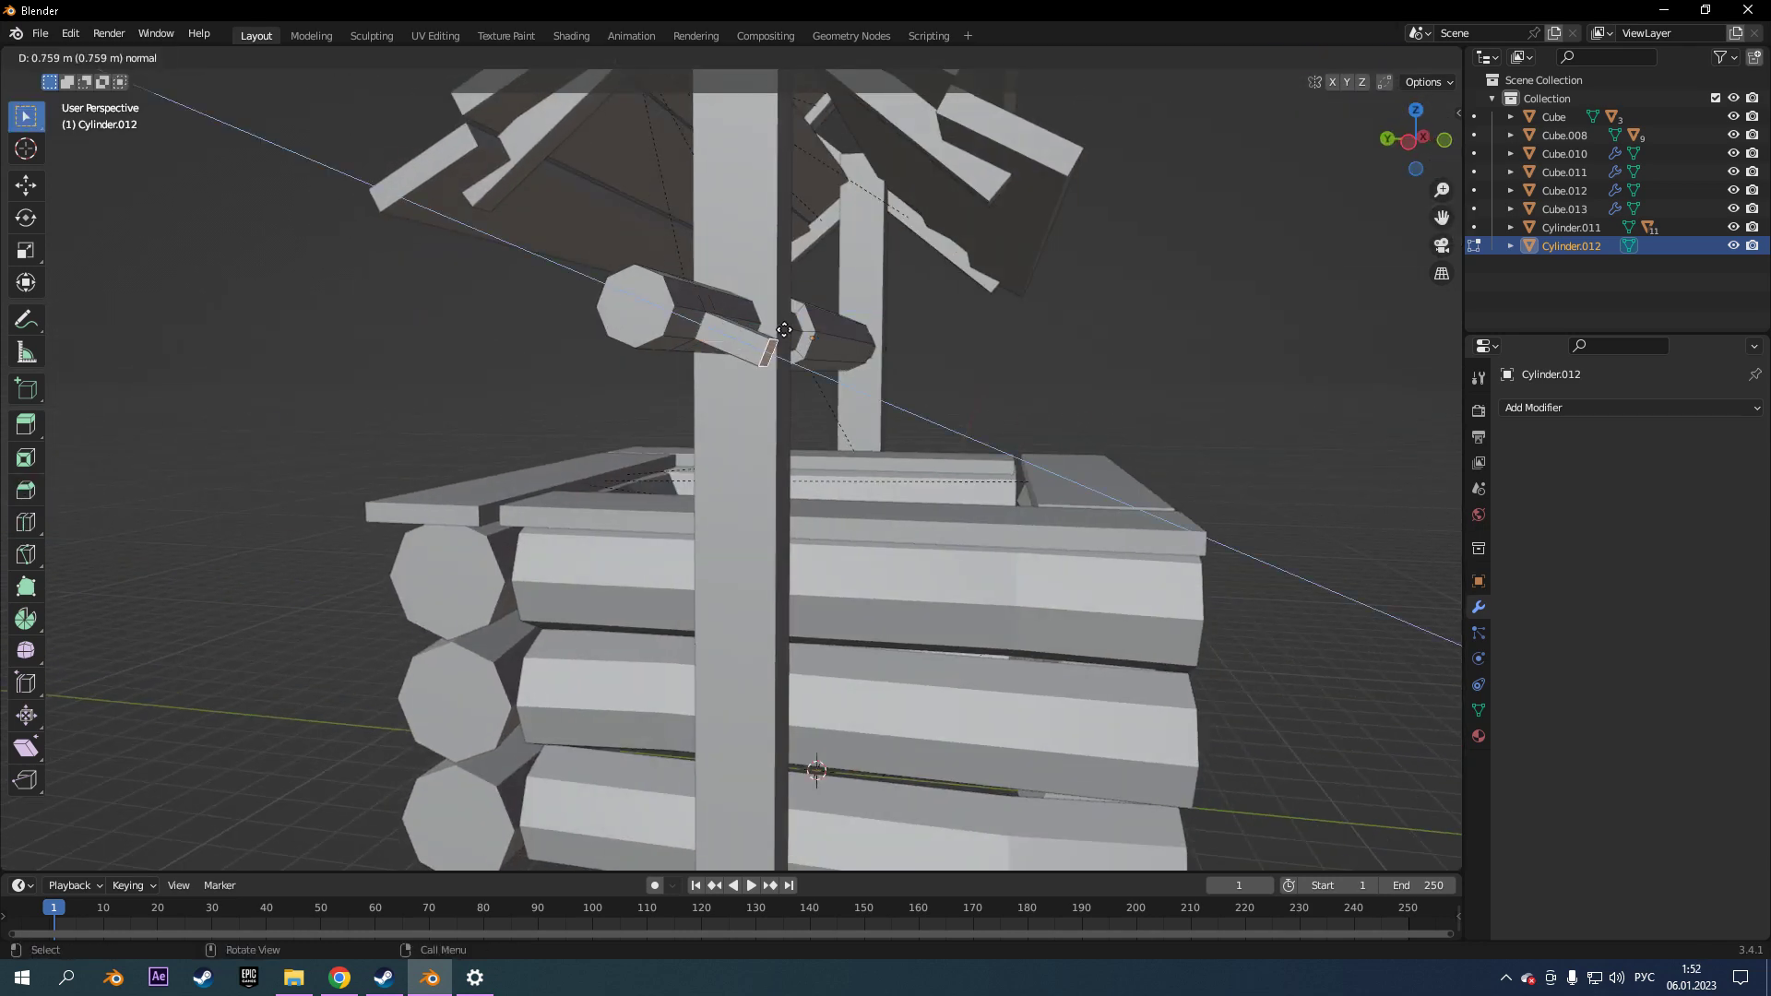
pyautogui.click(784, 330)
pyautogui.press('ctrl+KP_3')
pyautogui.scroll(2, 885, 268)
# Tilt the crank arm's end and extrude a bent crank segment.
pyautogui.press('r')
pyautogui.click(868, 277)
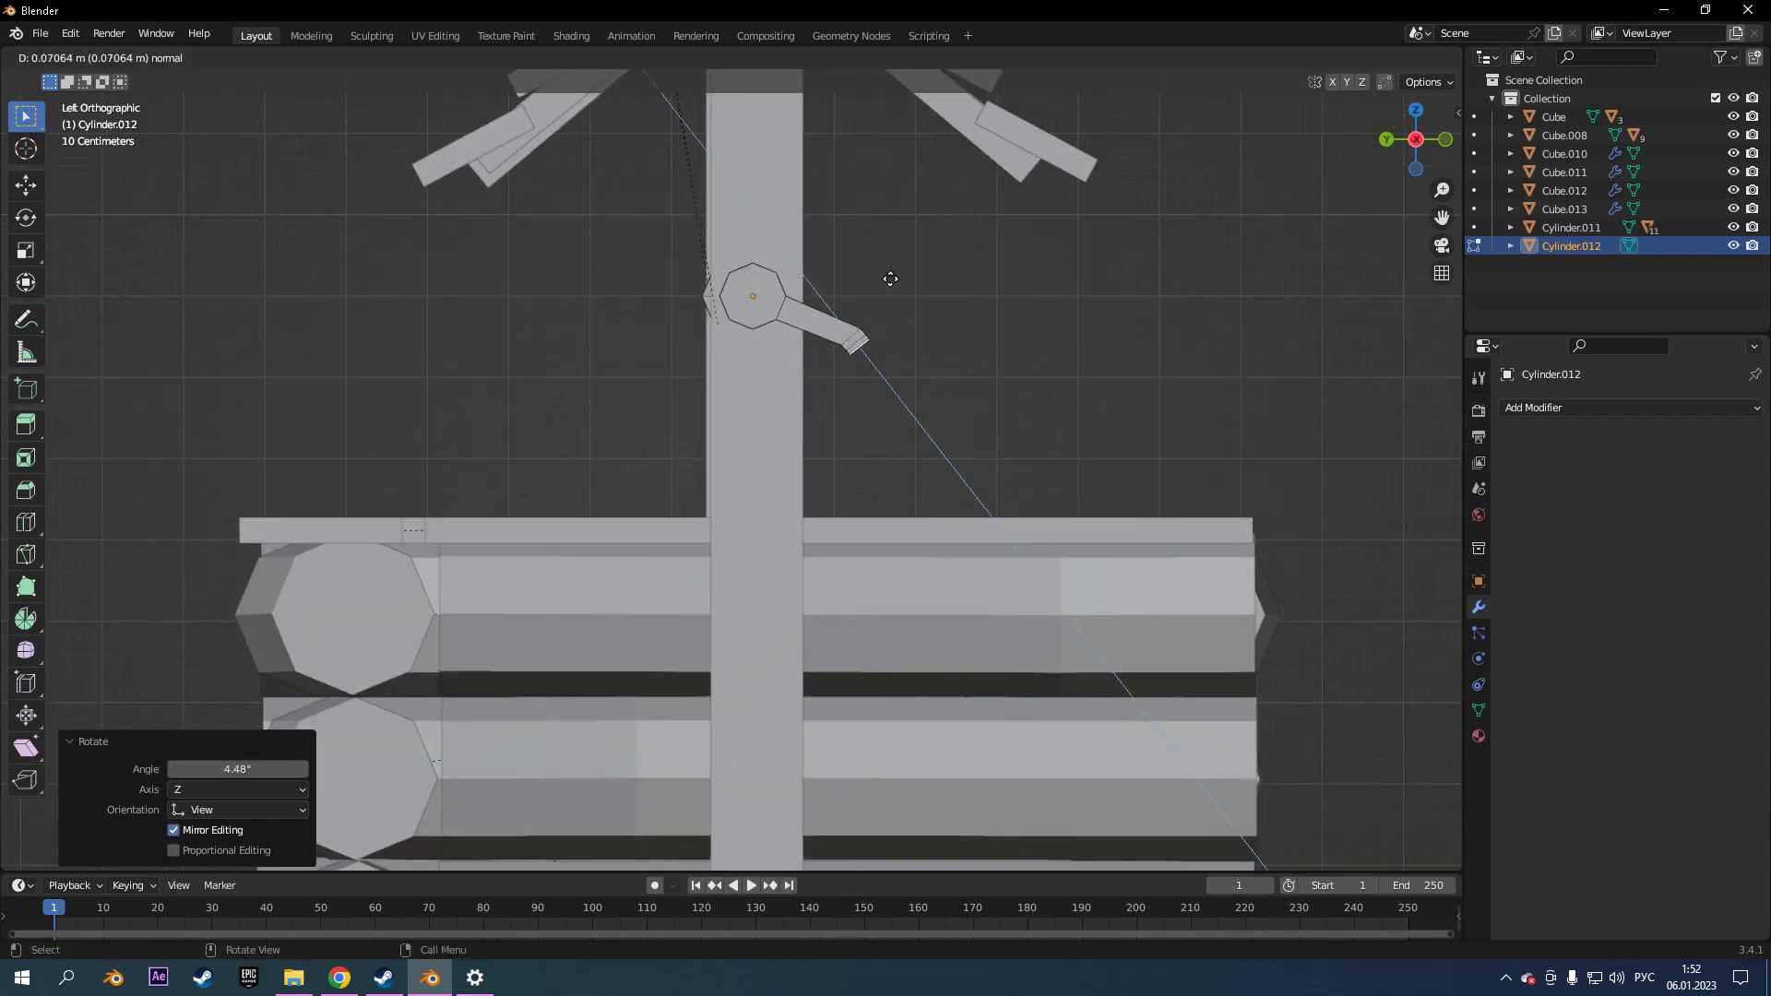
pyautogui.click(932, 367)
pyautogui.moveTo(933, 367)
pyautogui.mouseDown(button='middle')
pyautogui.moveTo(356, 427)
pyautogui.moveTo(609, 443)
pyautogui.moveTo(469, 421)
pyautogui.mouseUp(button='middle')
pyautogui.scroll(-5, 468, 420)
pyautogui.click(1629, 407)
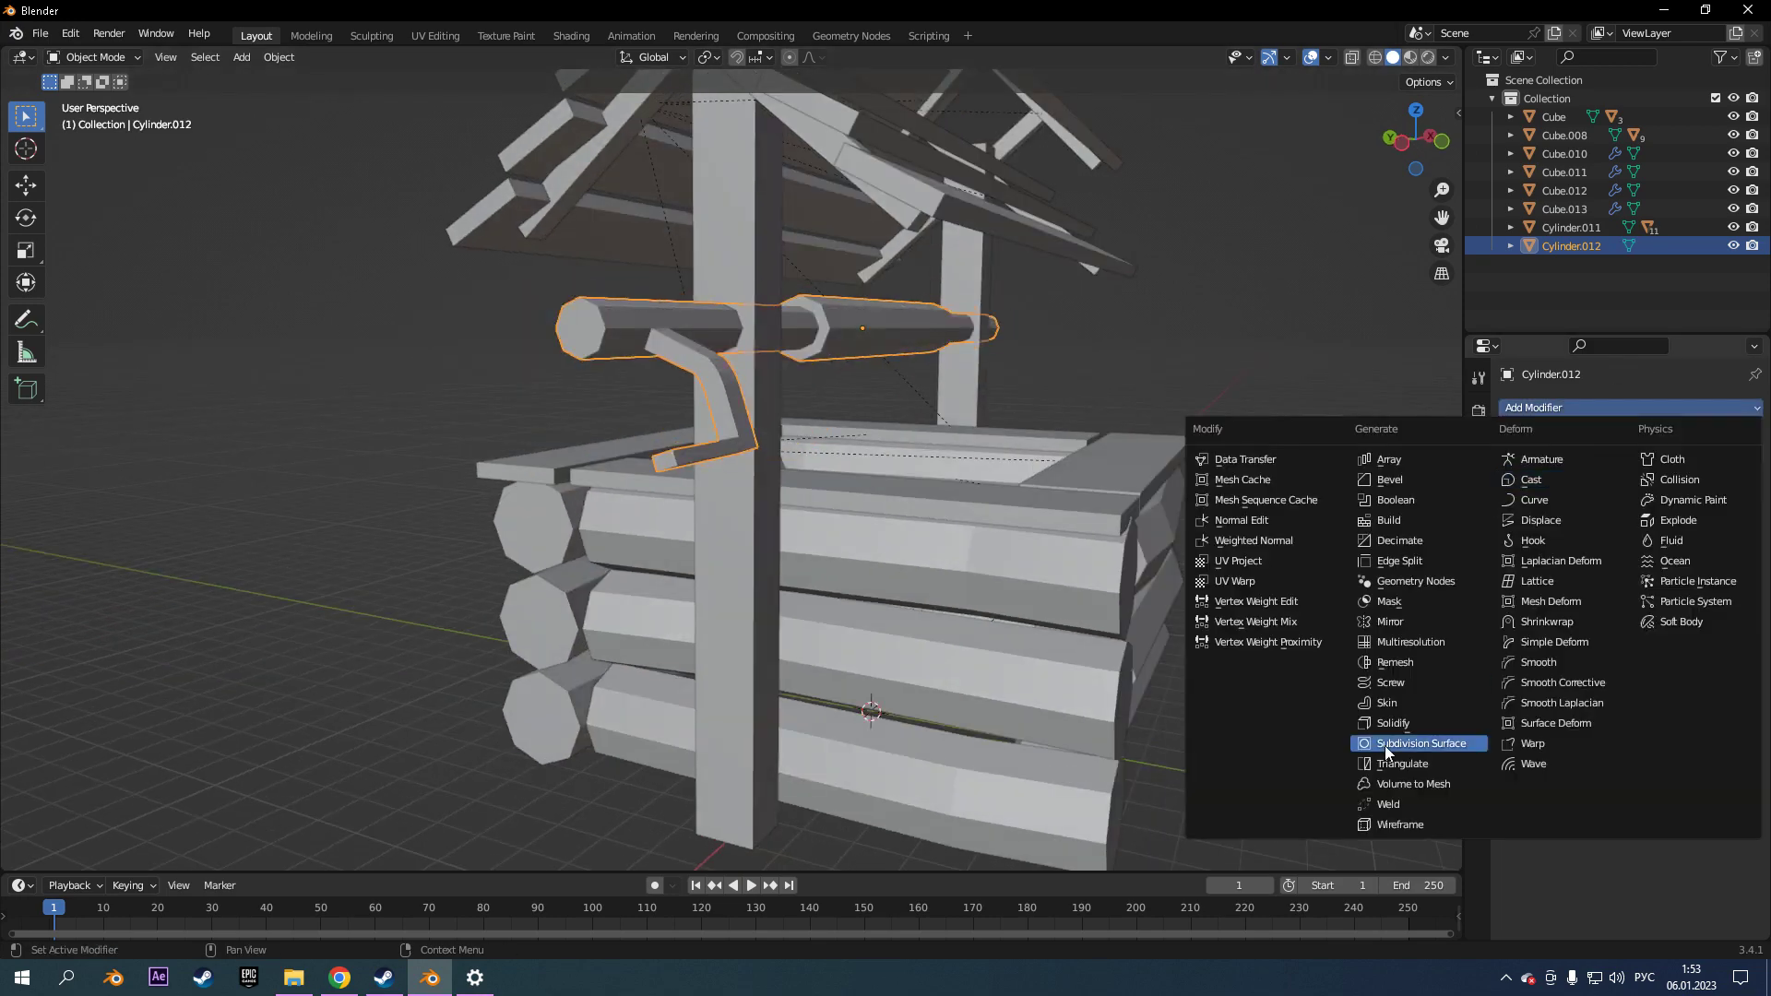
# Add a Subdivision Surface modifier to the windlass and a supporting loop cut on the axle.
pyautogui.click(1374, 722)
pyautogui.scroll(4, 828, 399)
pyautogui.click(830, 326)
pyautogui.moveTo(831, 326)
pyautogui.mouseDown(button='middle')
pyautogui.moveTo(1015, 277)
pyautogui.moveTo(1393, 57)
pyautogui.moveTo(954, 280)
pyautogui.moveTo(276, 442)
pyautogui.mouseUp(button='middle')
pyautogui.hotkey('alt', 'z')
pyautogui.hotkey('alt', 'z')
pyautogui.click(113, 494)
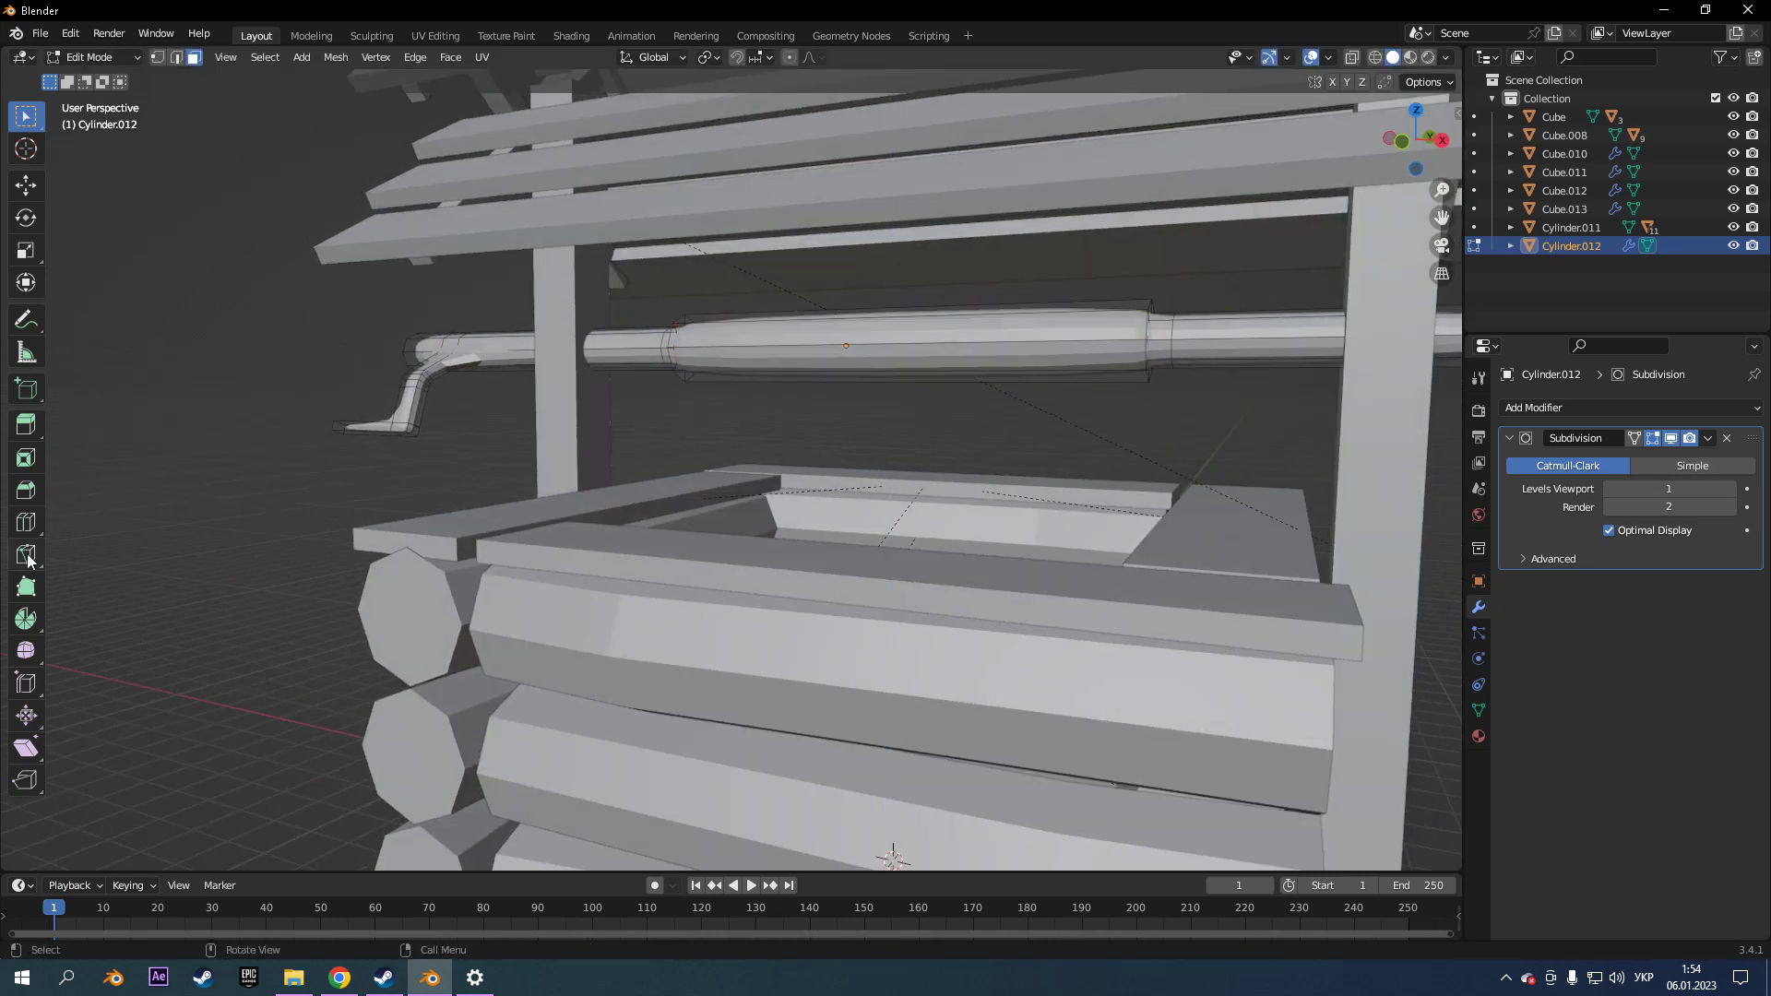
# Add loop cuts near the drum's edges, flare its rims with Alt+S, and set render level 2.
pyautogui.click(646, 348)
pyautogui.moveTo(645, 349)
pyautogui.mouseDown(button='middle')
pyautogui.moveTo(1125, 245)
pyautogui.moveTo(799, 228)
pyautogui.moveTo(261, 326)
pyautogui.mouseUp(button='middle')
pyautogui.hotkey('alt', 's')
pyautogui.click(801, 185)
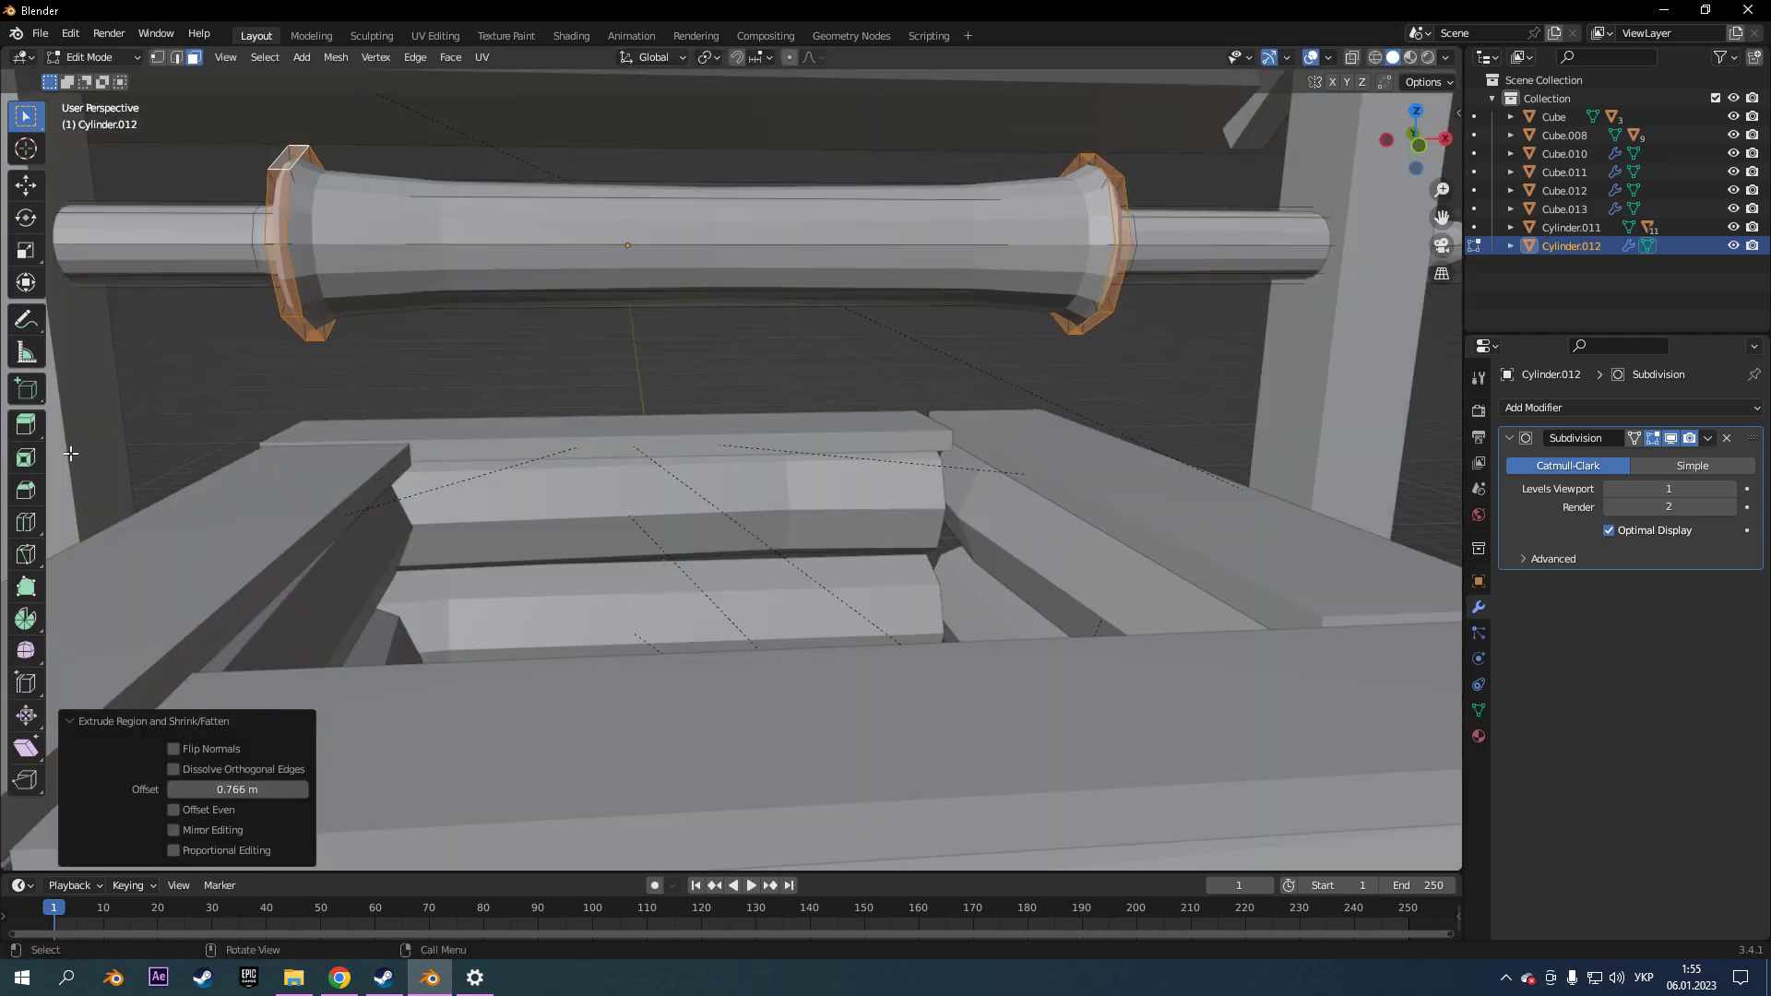
pyautogui.moveTo(475, 263)
pyautogui.mouseDown(button='middle')
pyautogui.moveTo(646, 369)
pyautogui.moveTo(830, 416)
pyautogui.mouseUp(button='middle')
pyautogui.press('w')
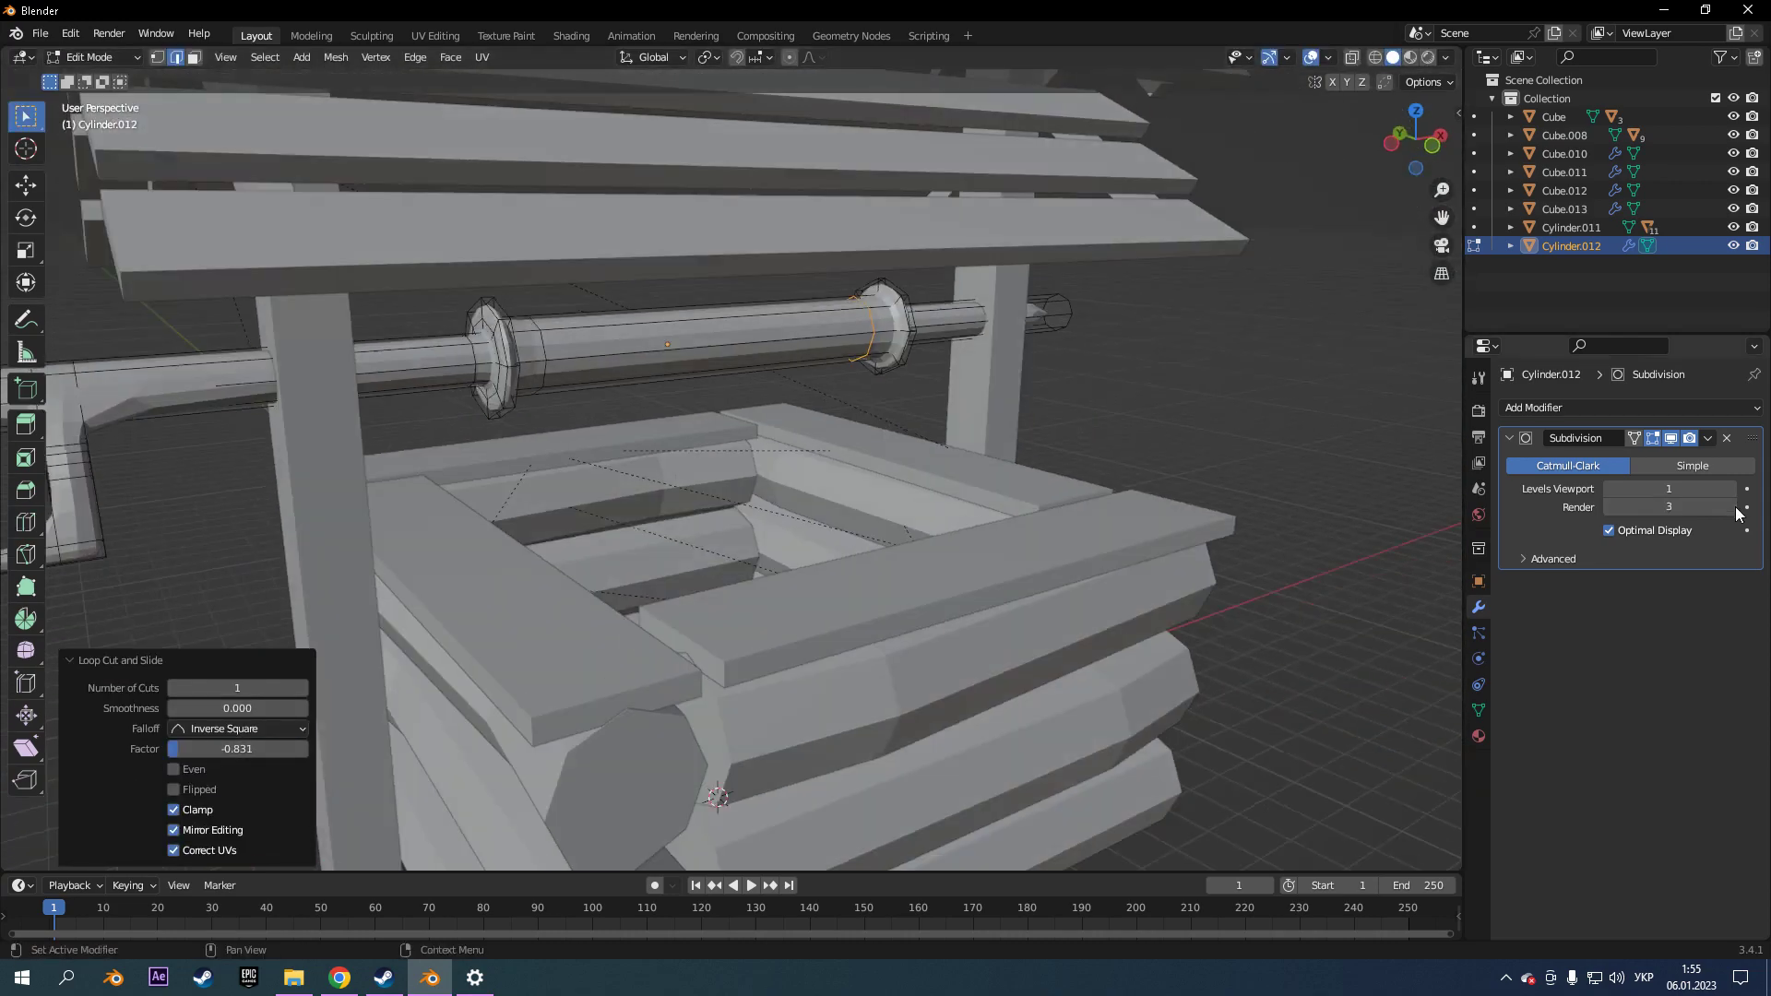
pyautogui.moveTo(1616, 507); pyautogui.dragTo(1591, 507)
# Inset the crank handle's end face and extrude it outward into a grip.
pyautogui.moveTo(830, 461)
pyautogui.mouseDown(button='middle')
pyautogui.moveTo(514, 378)
pyautogui.moveTo(1095, 552)
pyautogui.mouseUp(button='middle')
pyautogui.press('i')
pyautogui.click(514, 378)
pyautogui.press('e')
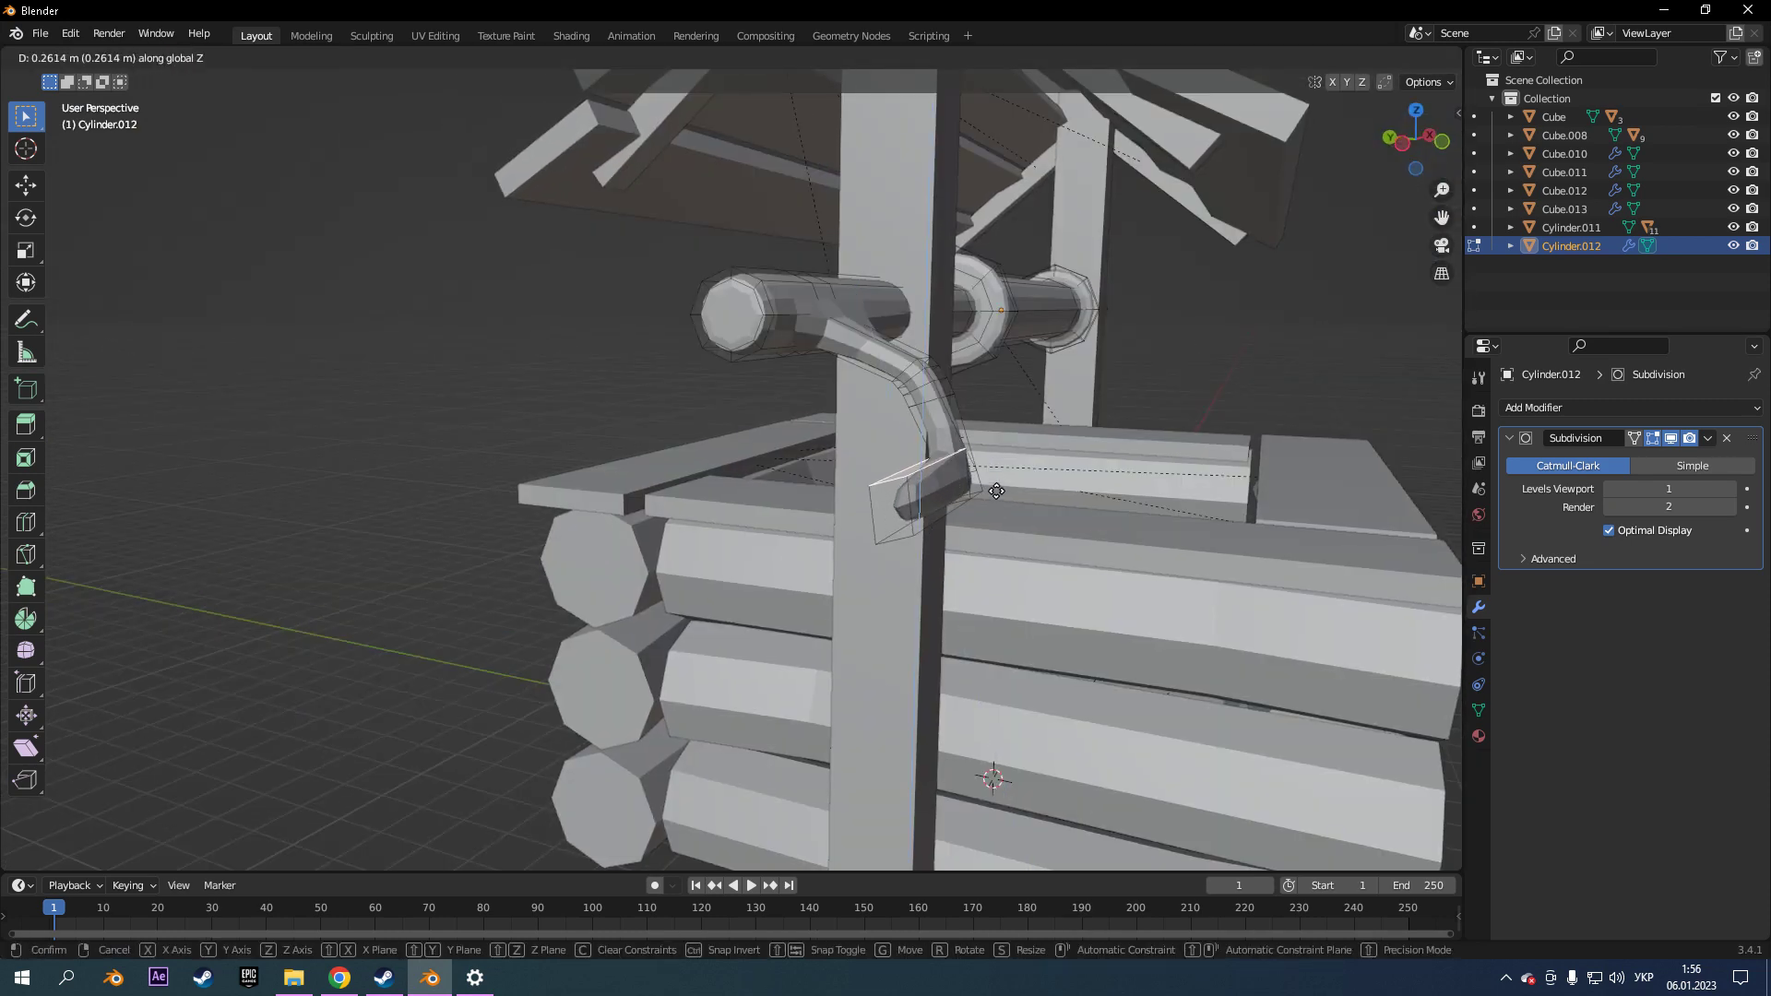
pyautogui.click(1000, 475)
pyautogui.moveTo(1000, 475); pyautogui.dragTo(681, 518, button='middle')
# Add a loop cut near the handle's end and extrude the handle further.
pyautogui.moveTo(572, 544); pyautogui.dragTo(609, 535)
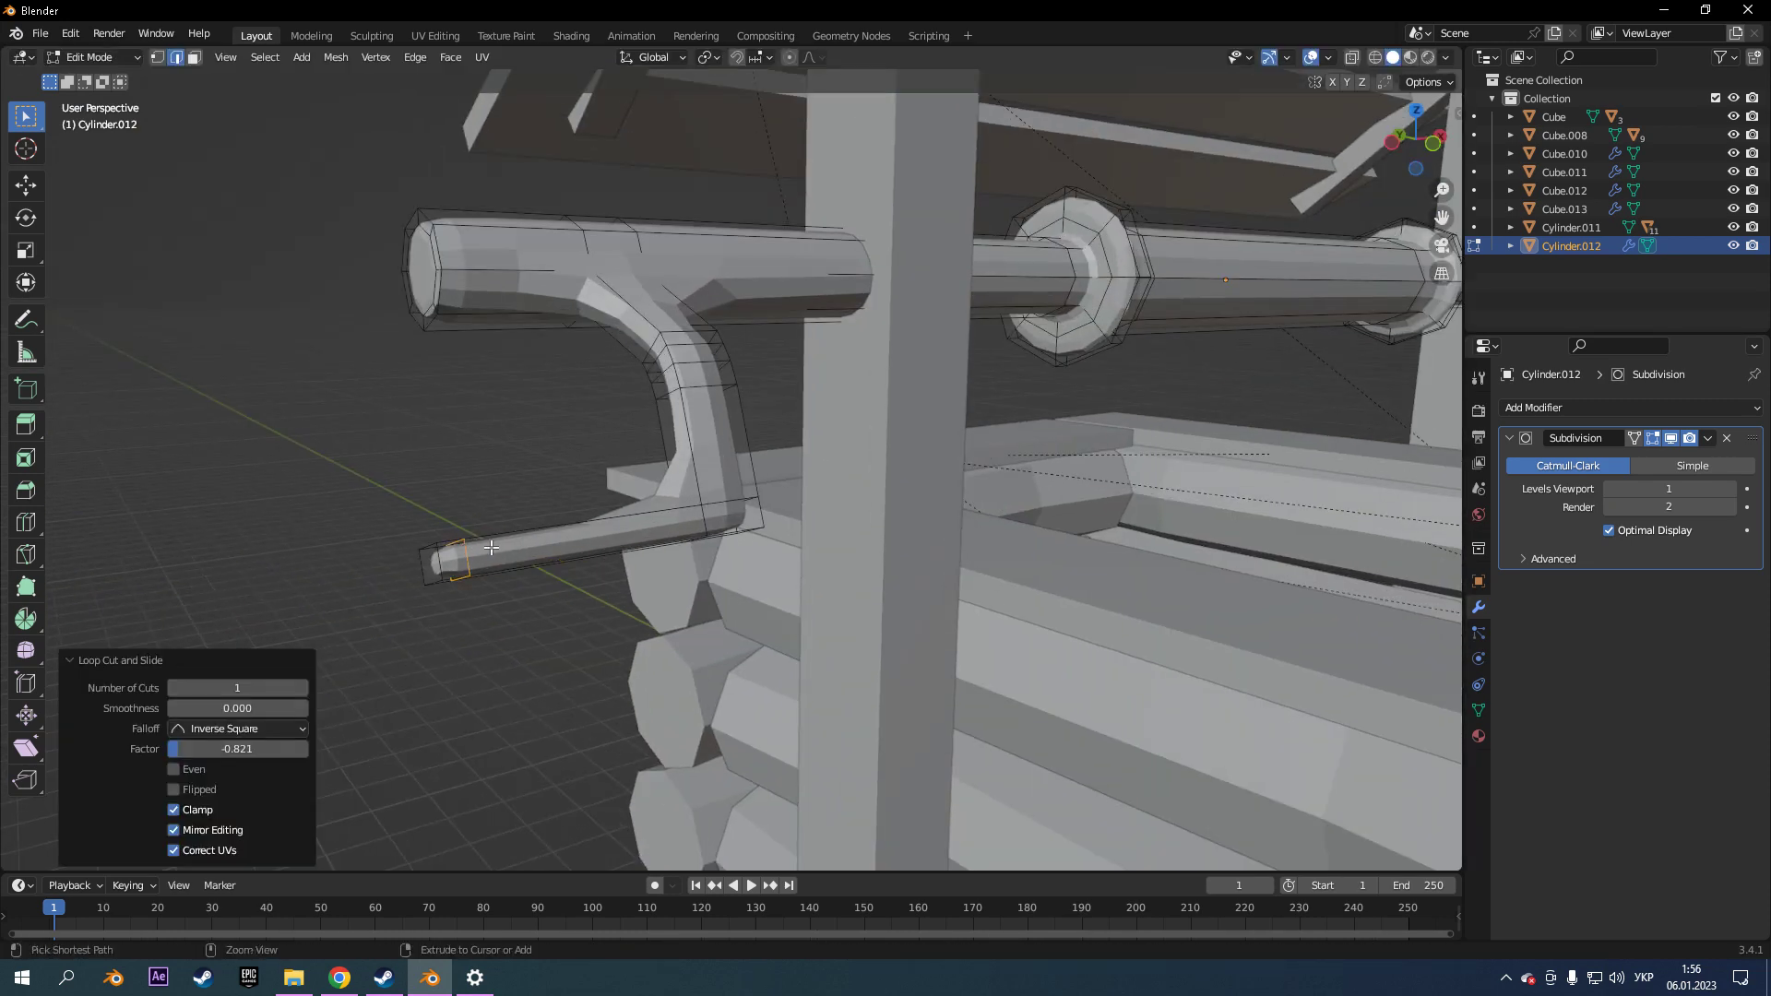
pyautogui.moveTo(609, 535); pyautogui.dragTo(496, 433, button='middle')
pyautogui.click(566, 311)
pyautogui.moveTo(566, 311); pyautogui.dragTo(1168, 683, button='middle')
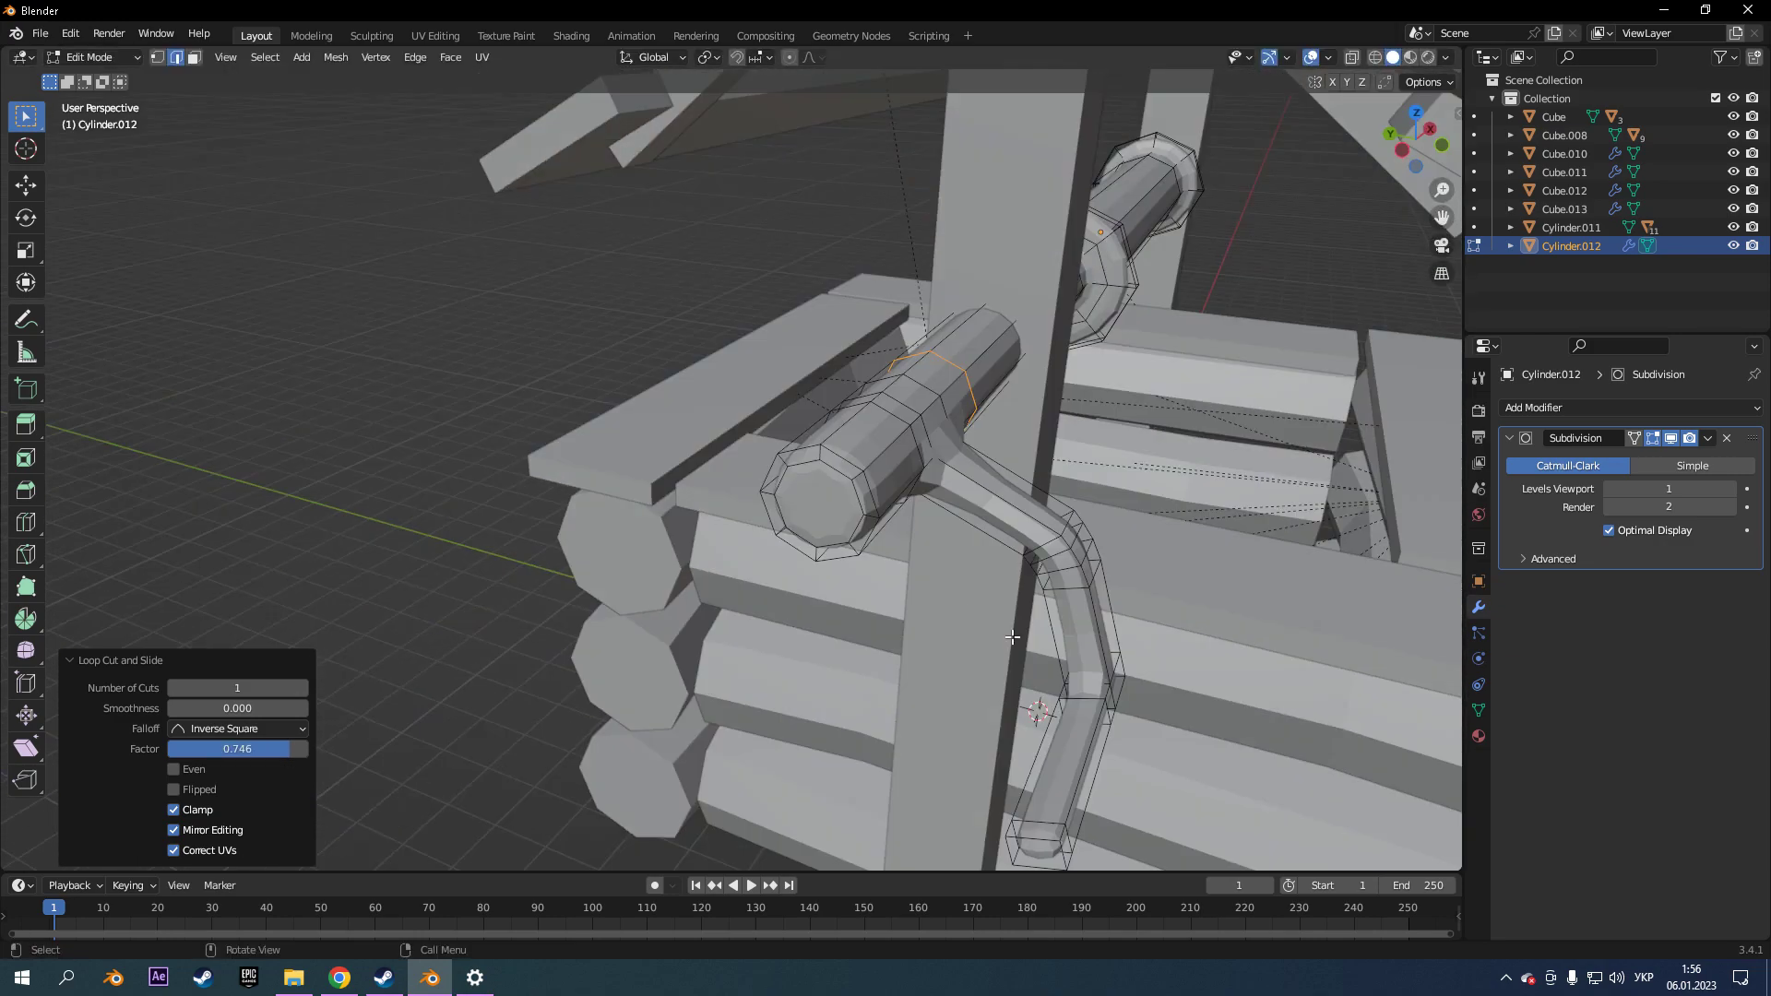
pyautogui.press('e')
pyautogui.click(1168, 683)
pyautogui.scroll(-6, 1167, 682)
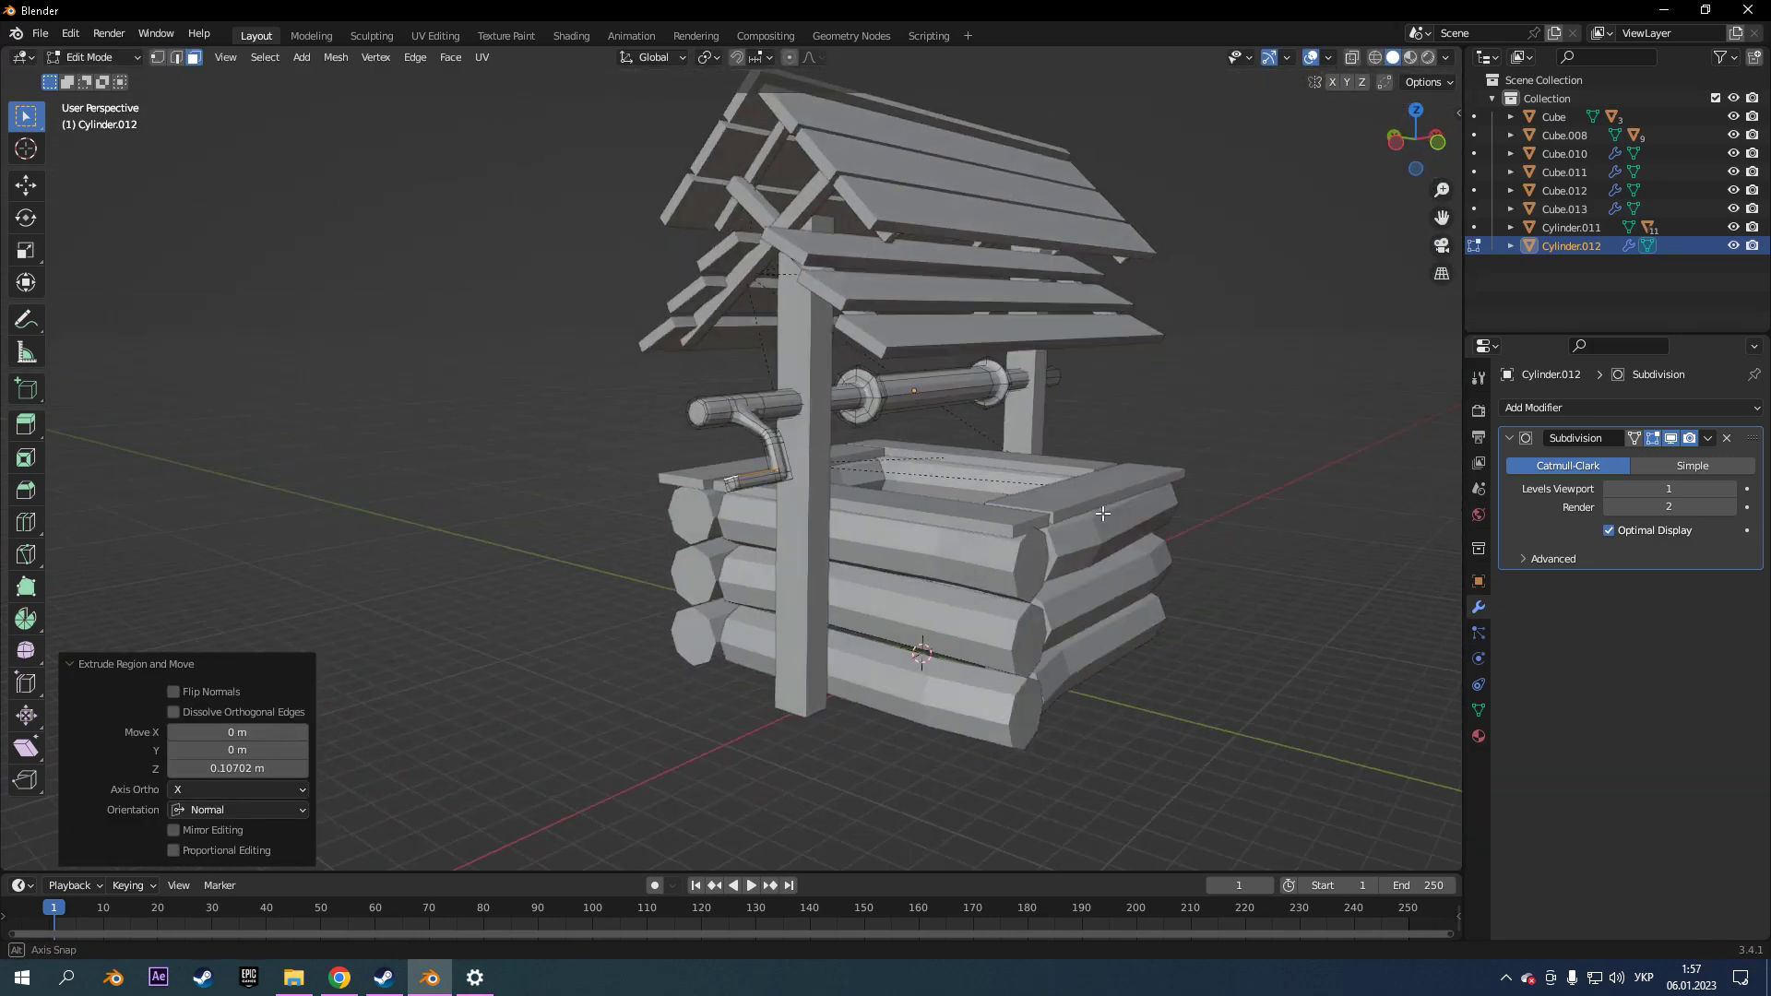
# Lengthen the axle end, keeping the subdivision render level at 2.
pyautogui.press('Tab')
pyautogui.moveTo(941, 415); pyautogui.dragTo(1107, 434, button='middle')
pyautogui.click(1730, 506)
pyautogui.hotkey('ctrl', 'z')
pyautogui.press('Tab')
pyautogui.scroll(4, 877, 316)
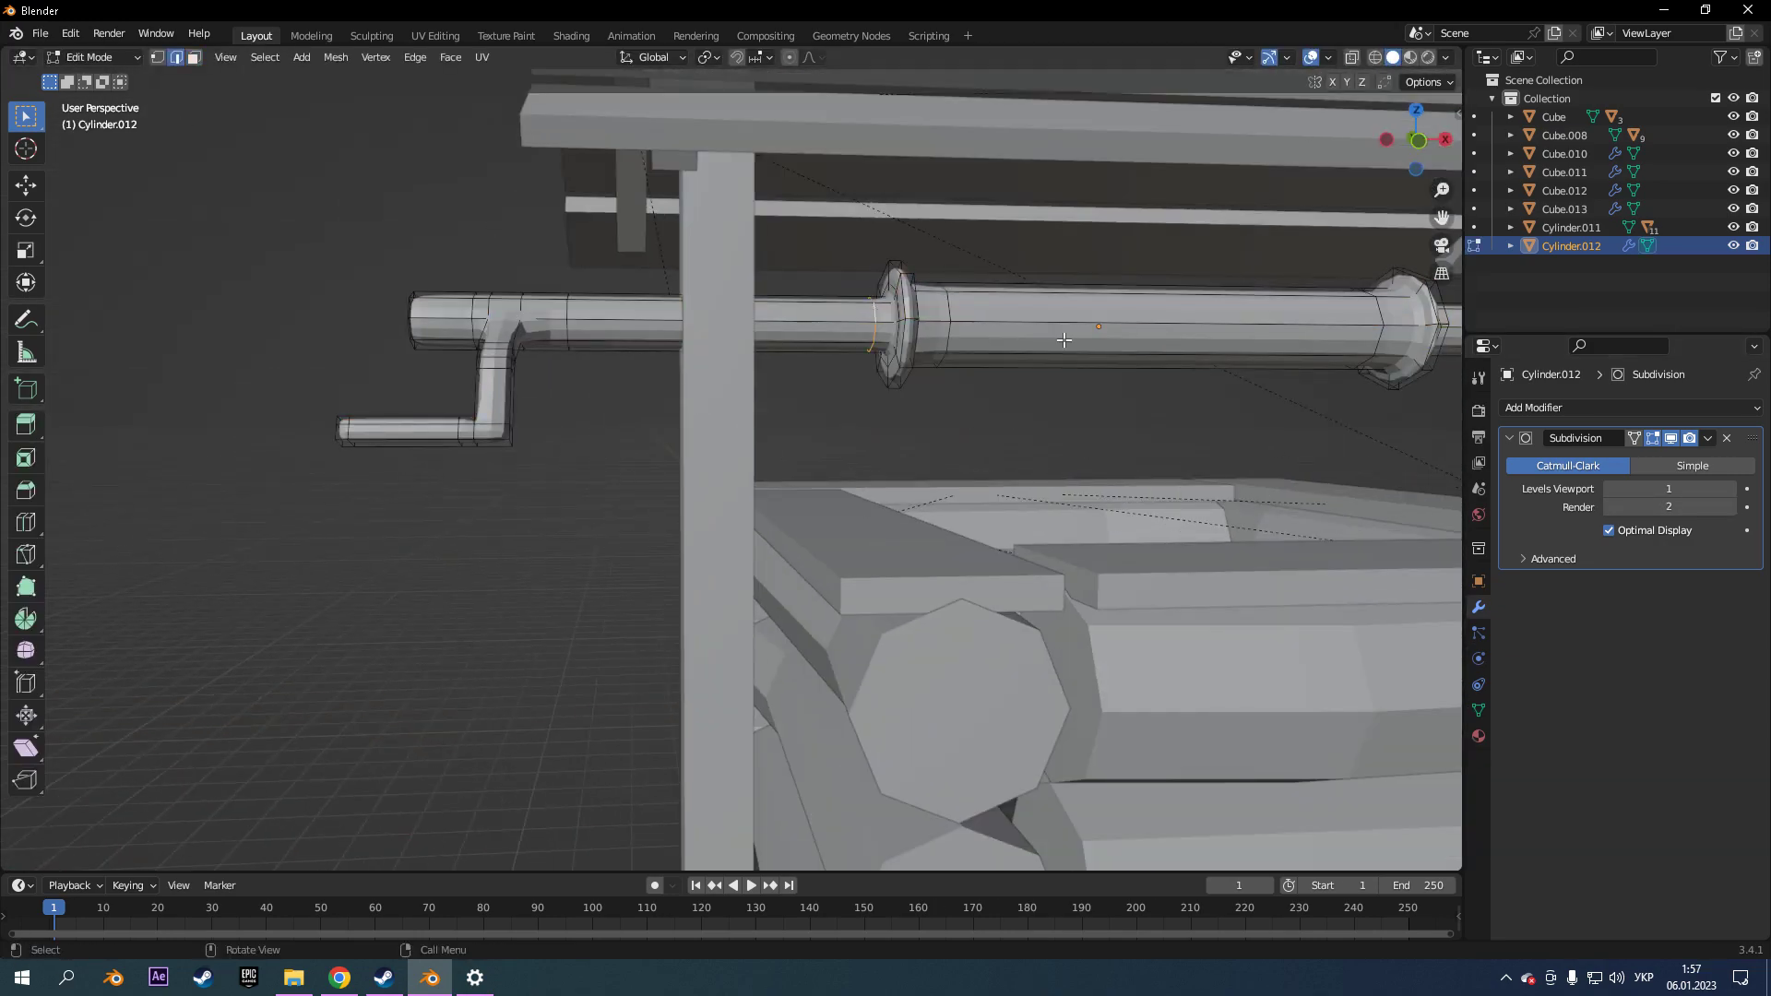
pyautogui.click(960, 338)
pyautogui.scroll(-4, 960, 339)
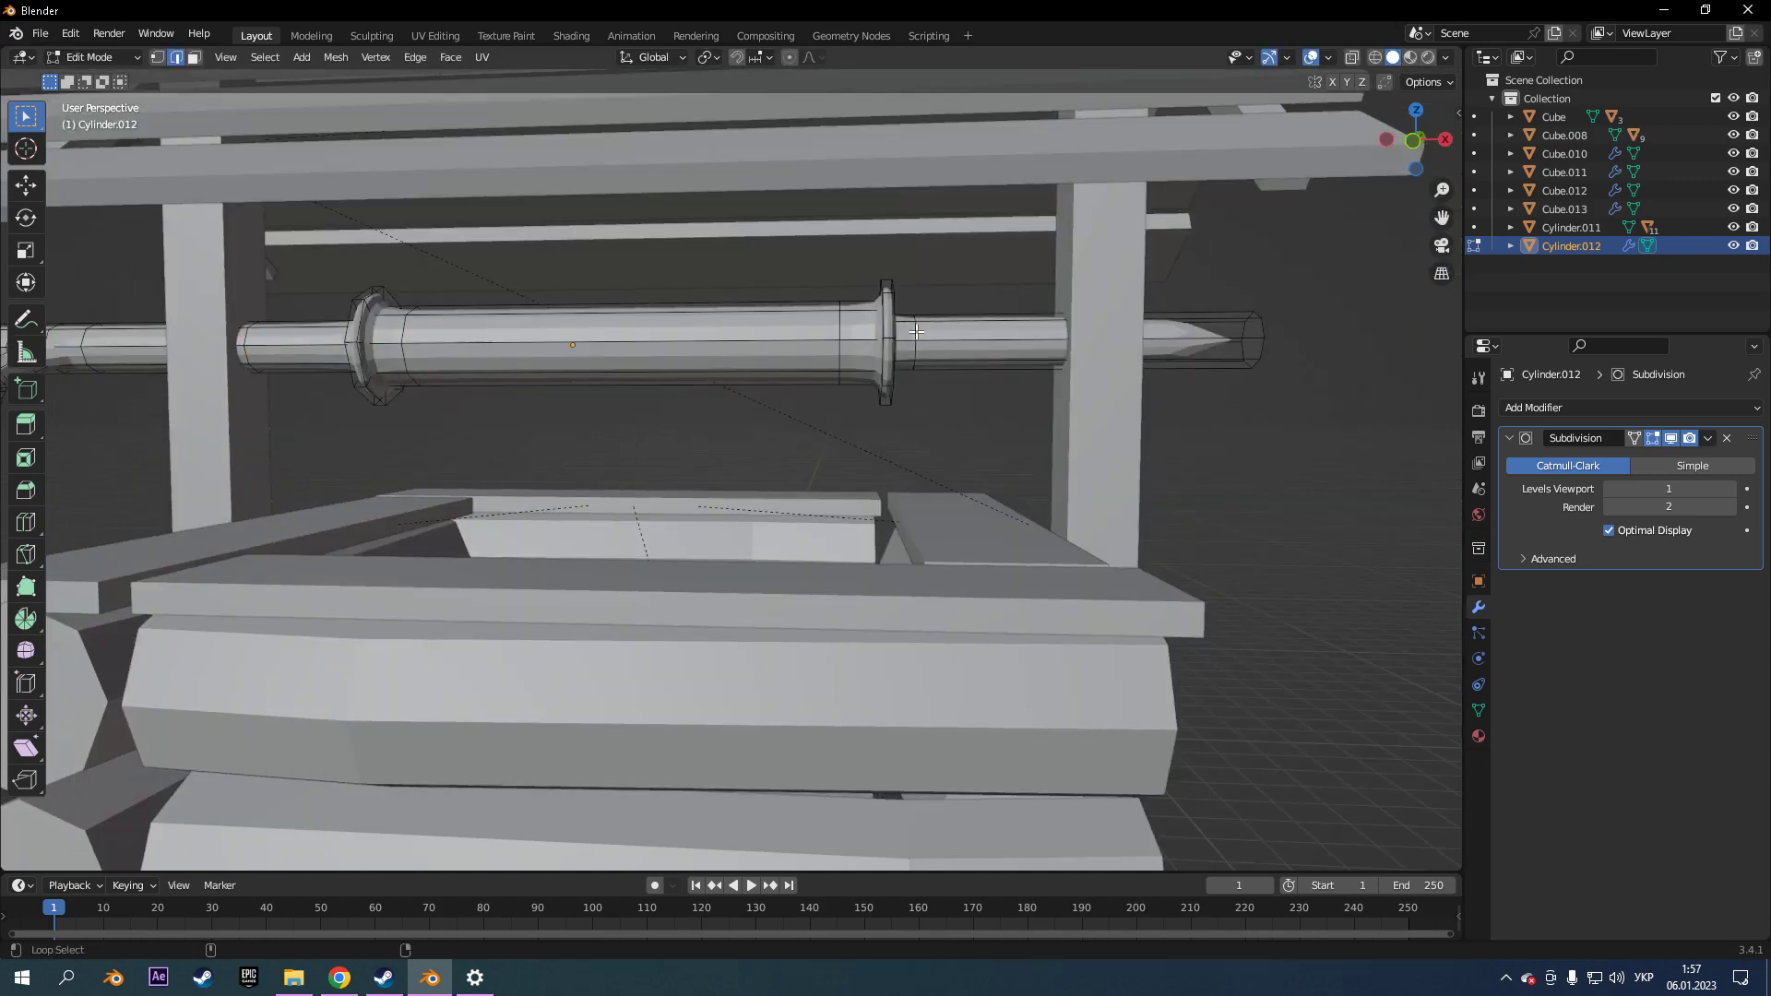
# Add a new eight-vertex cylinder at the scene origin for the bucket.
pyautogui.moveTo(923, 415); pyautogui.dragTo(711, 574, button='middle')
pyautogui.press('Tab')
pyautogui.hotkey('shift', 'a')
pyautogui.click(1135, 680)
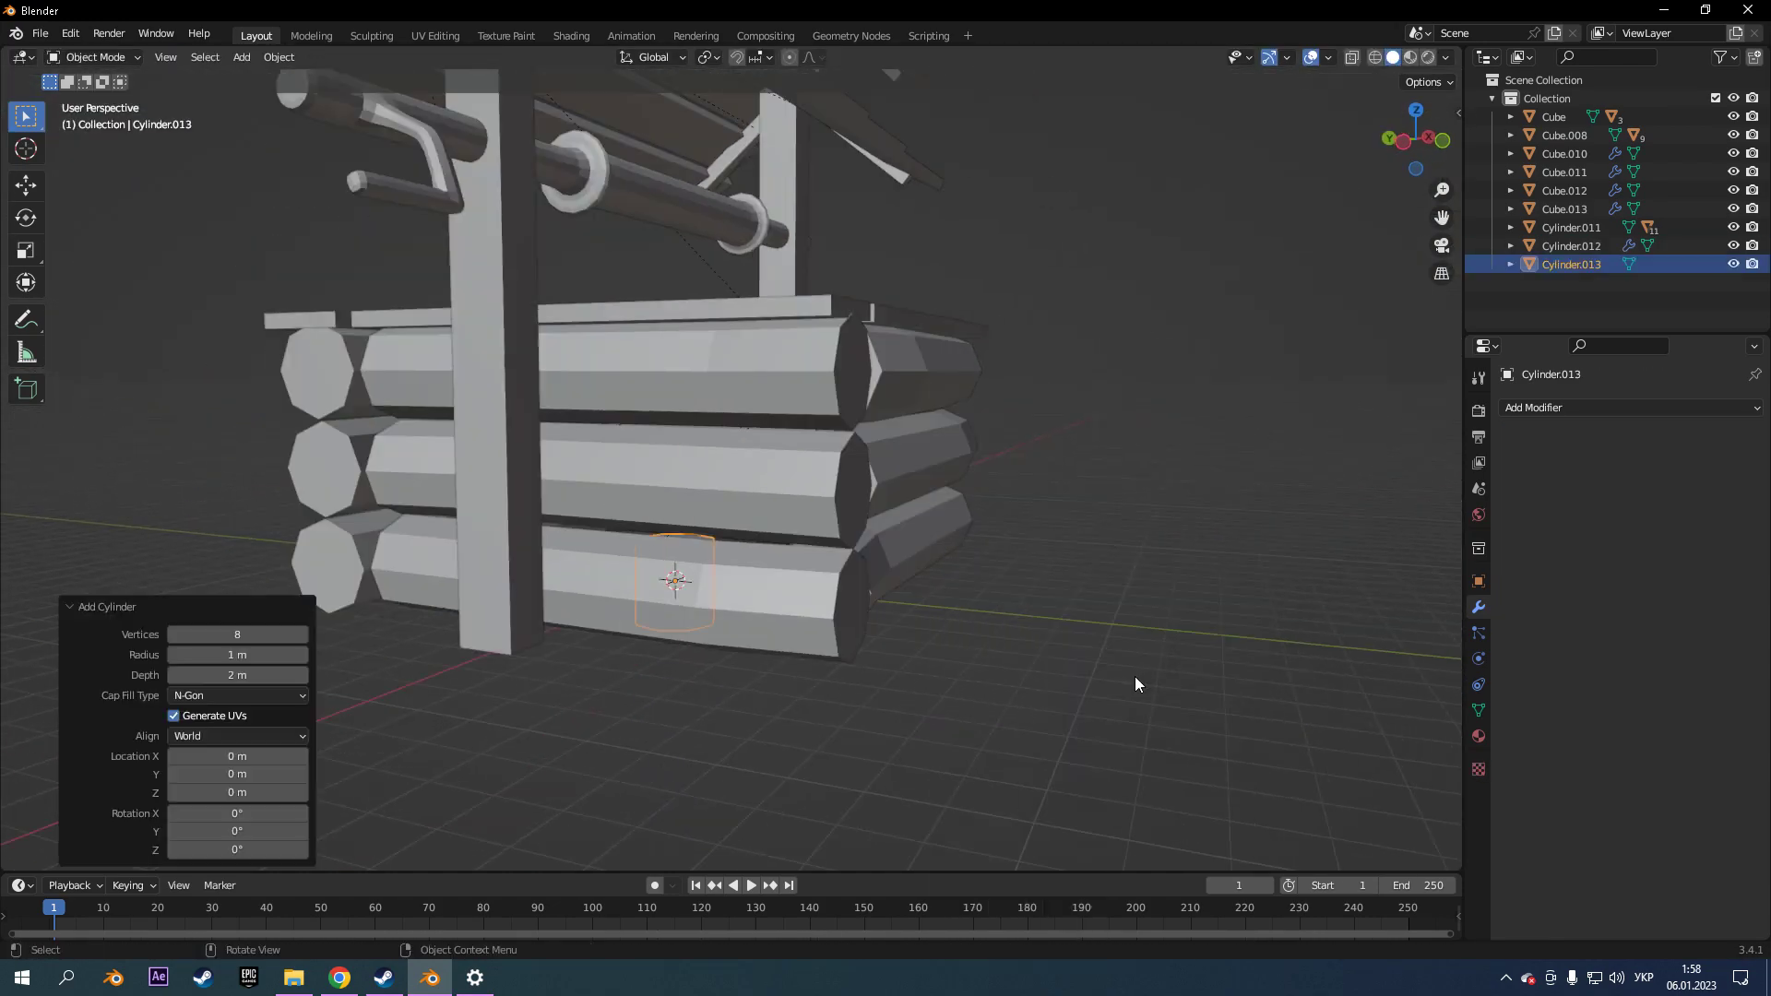
# Move the new cylinder beside the well and isolate it in local view.
pyautogui.press('g')
pyautogui.press('z')
pyautogui.click(1119, 400)
pyautogui.press('KP_3')
pyautogui.press('g')
pyautogui.click(723, 375)
pyautogui.moveTo(723, 376); pyautogui.dragTo(717, 506, button='middle')
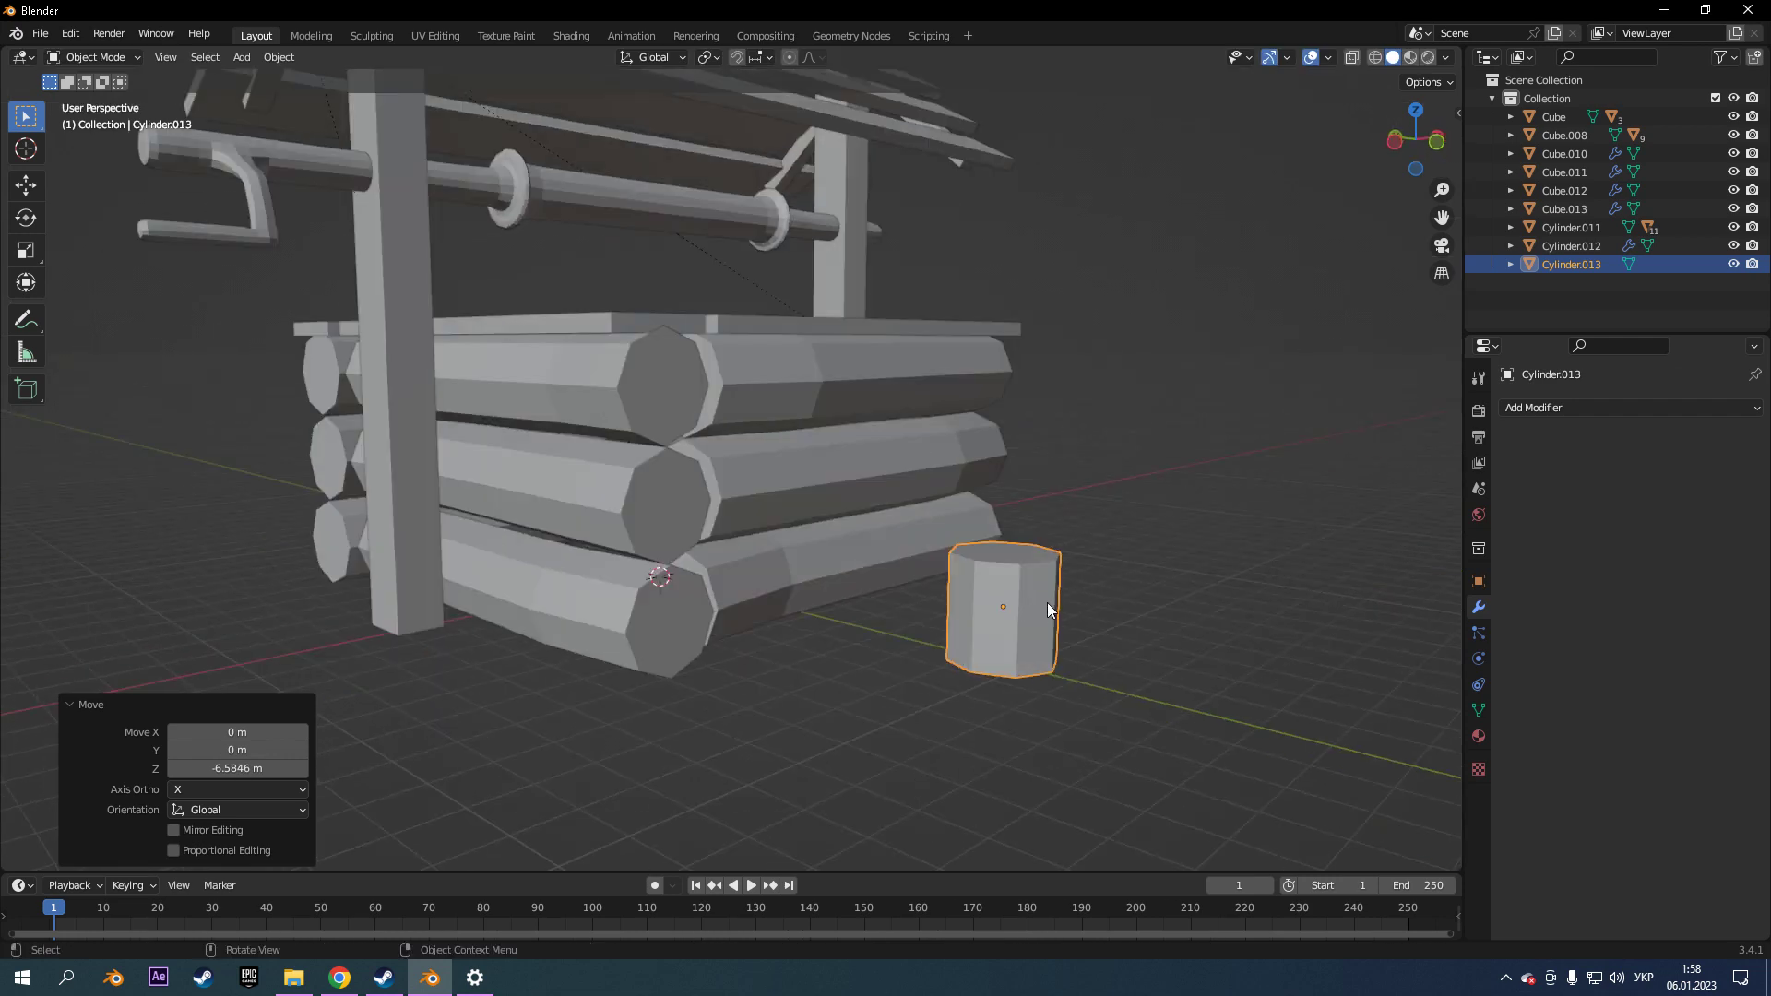
pyautogui.press('KP_Divide')
# Inset the cylinder's top face and extrude it downward to hollow the bucket.
pyautogui.press('Tab')
pyautogui.moveTo(829, 503)
pyautogui.mouseDown(button='middle')
pyautogui.moveTo(803, 581)
pyautogui.moveTo(997, 388)
pyautogui.mouseUp(button='middle')
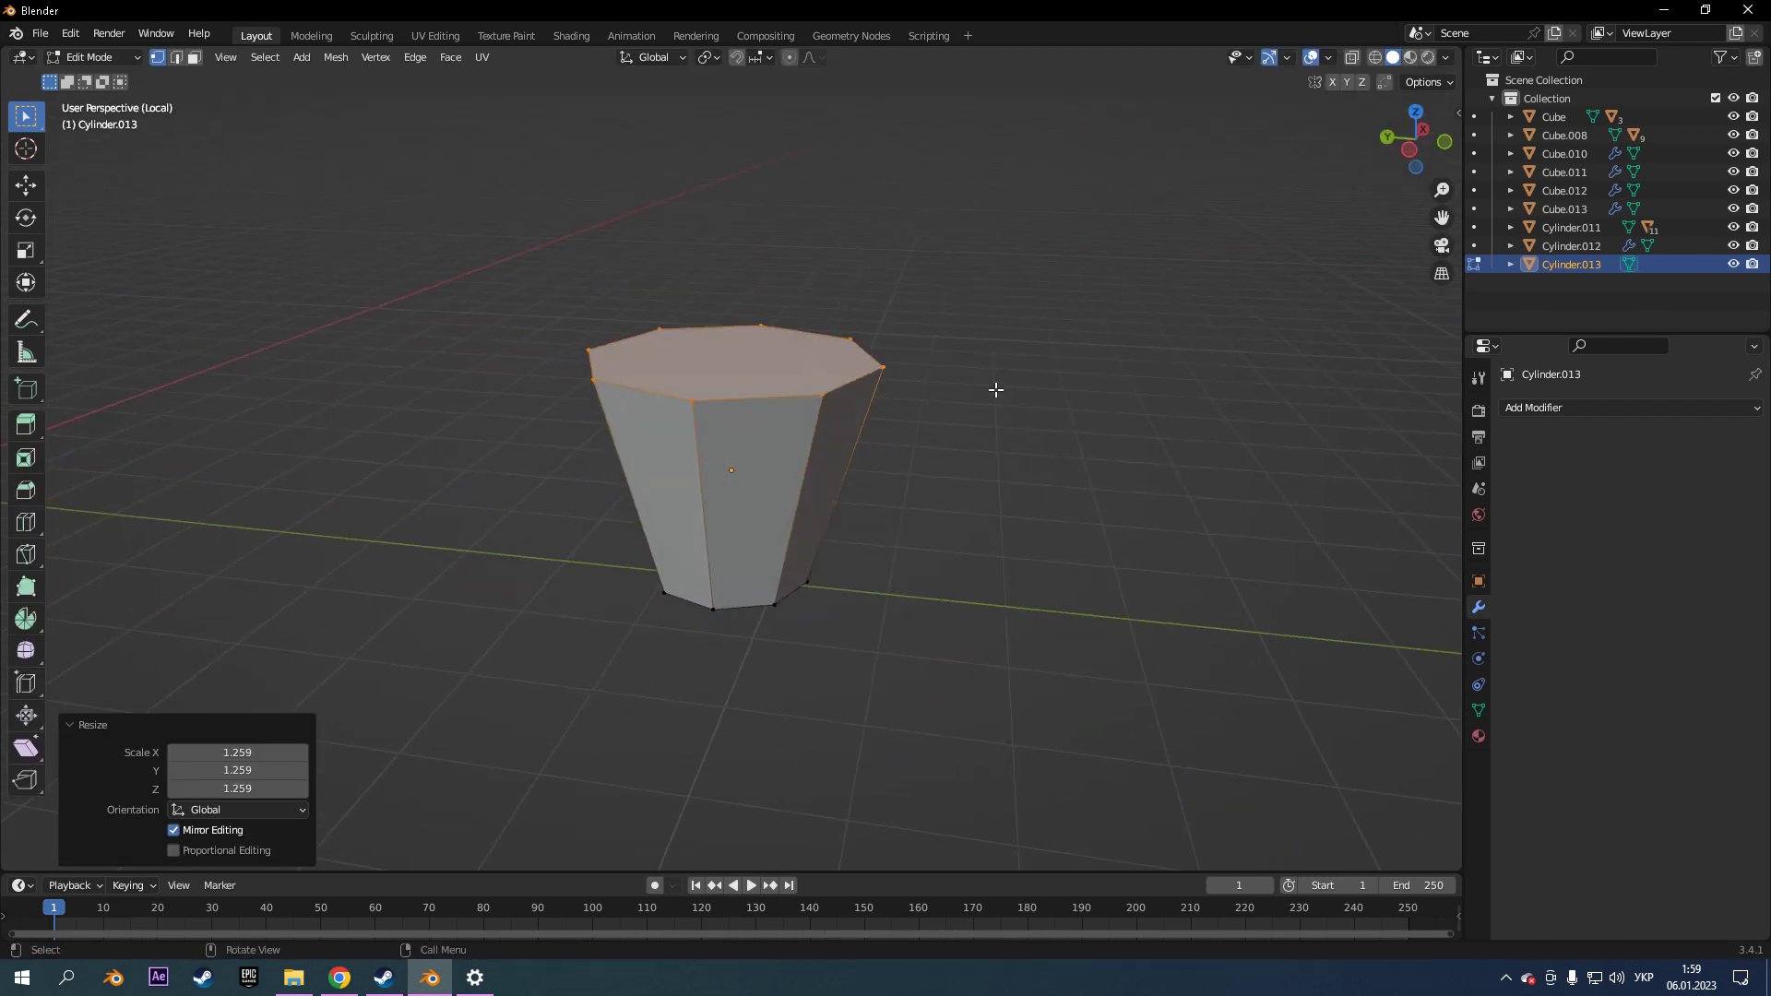
pyautogui.press('i')
pyautogui.click(885, 350)
pyautogui.press('e')
pyautogui.moveTo(897, 472); pyautogui.dragTo(30, 476, button='middle')
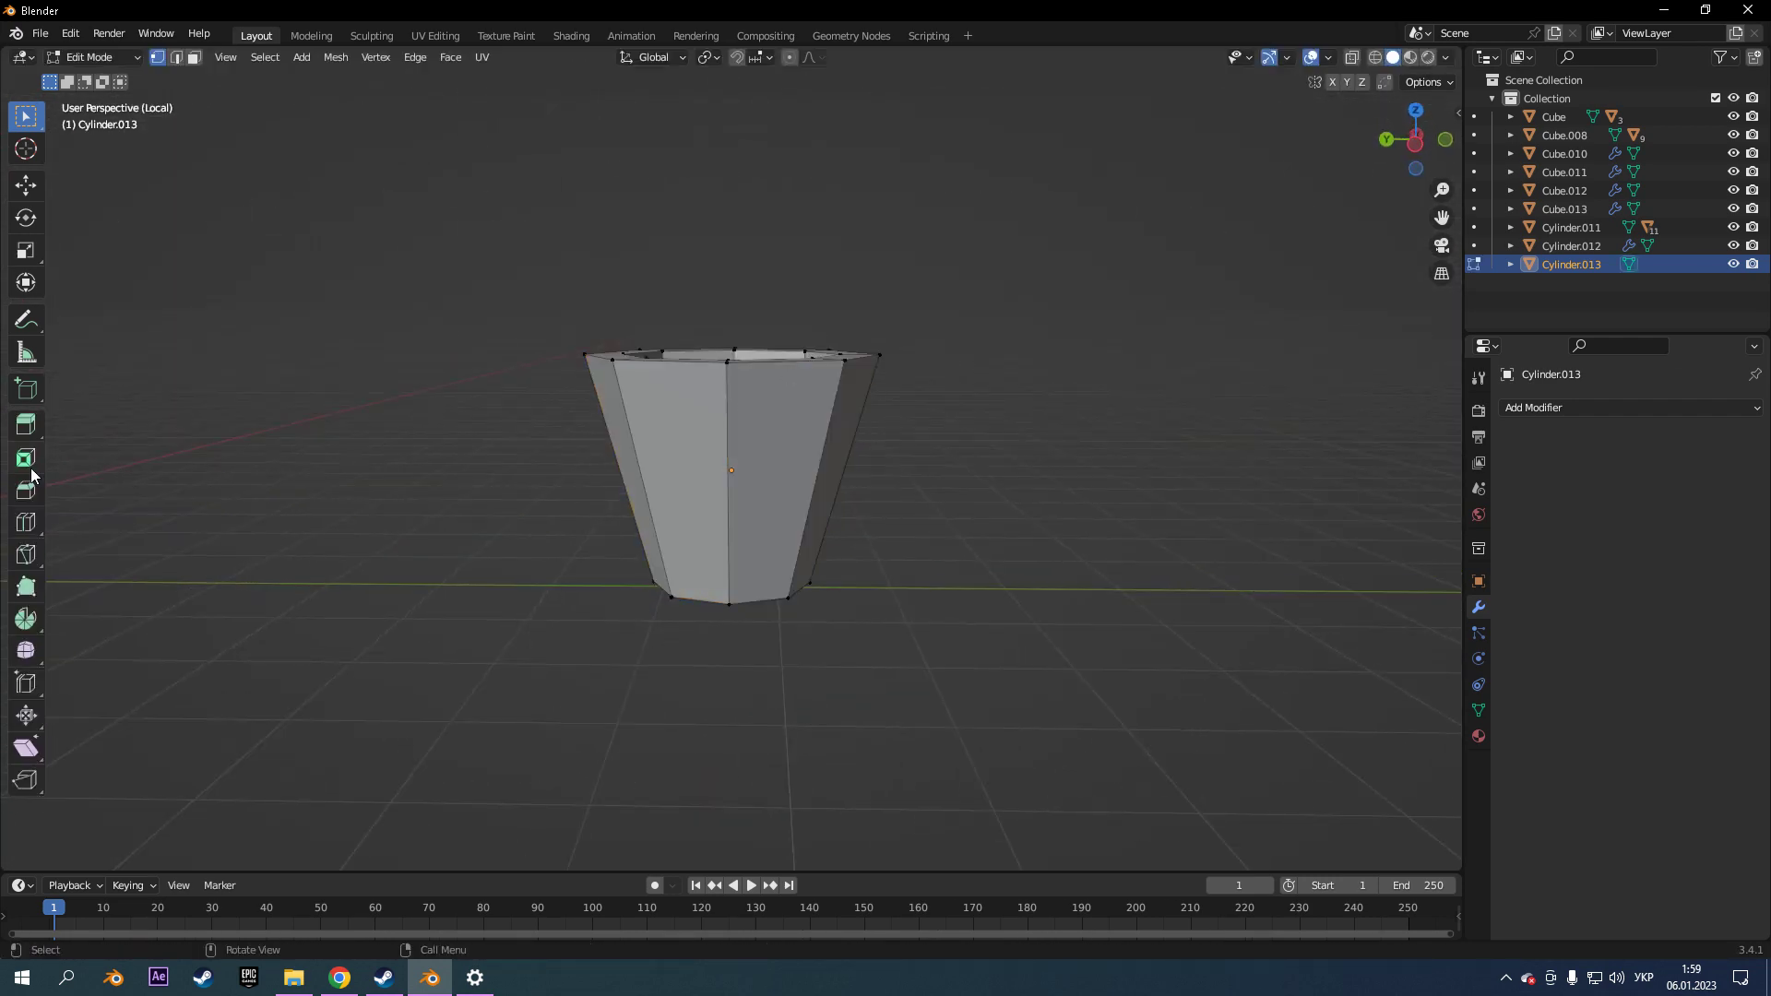
pyautogui.rightClick(760, 471)
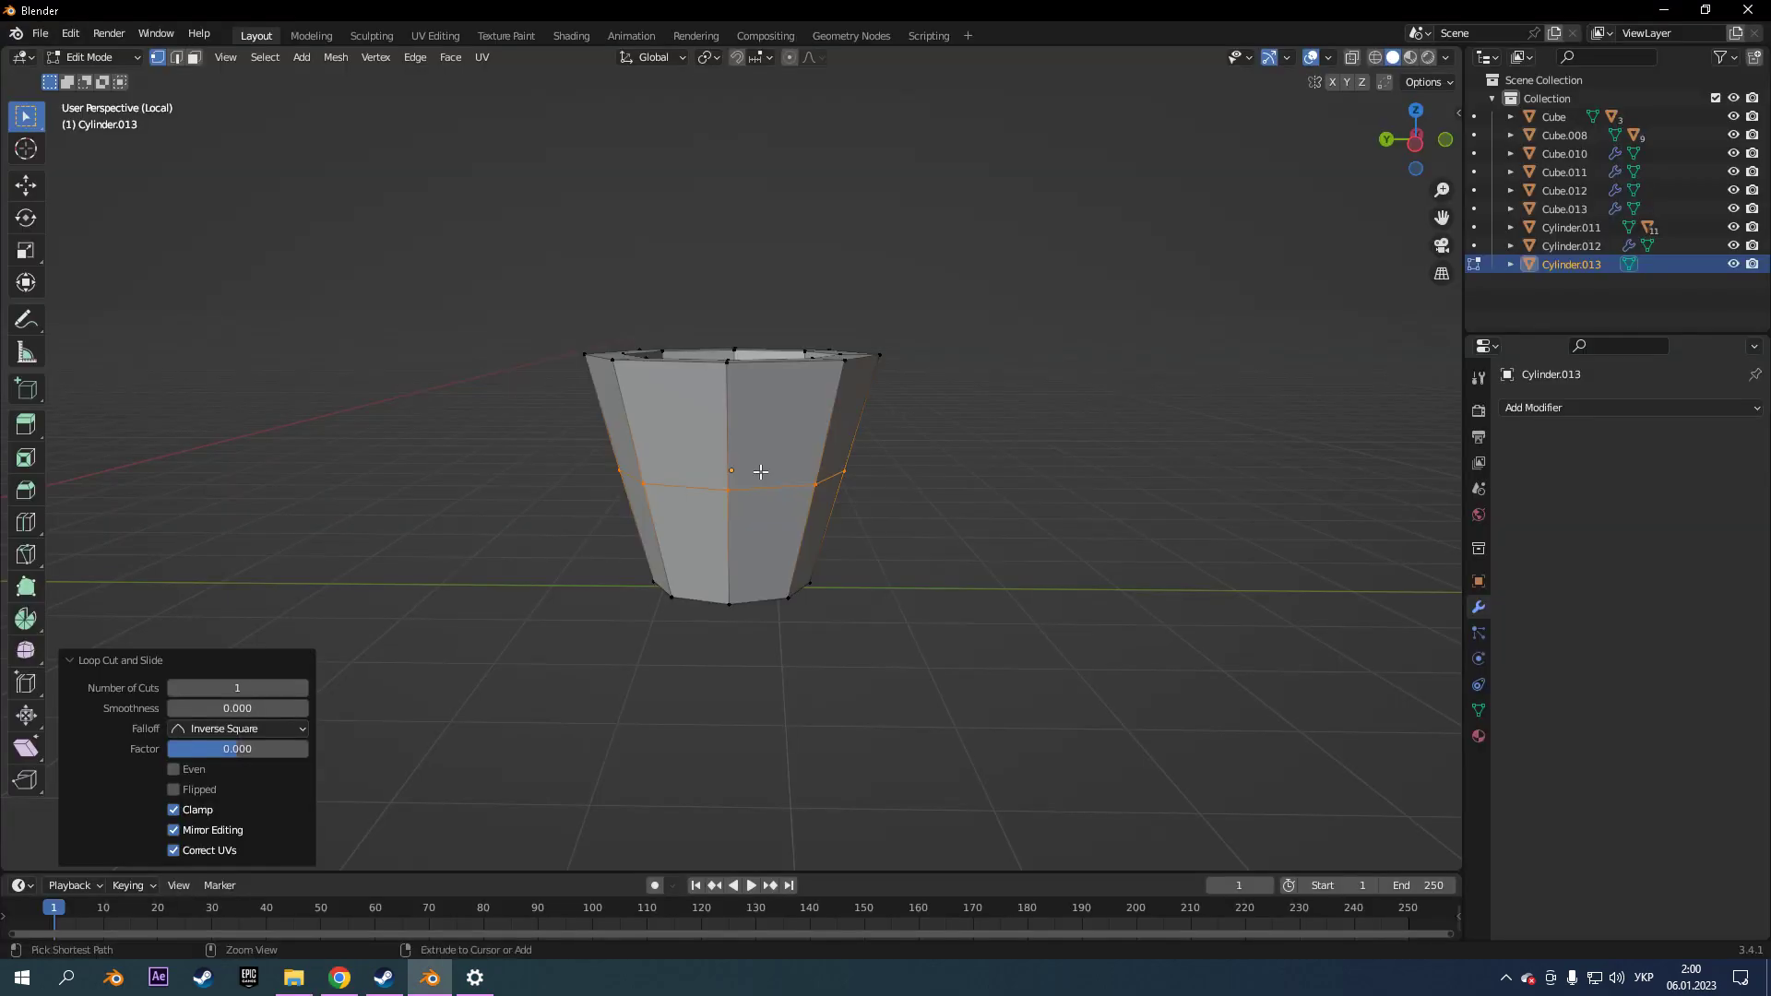
pyautogui.hotkey('ctrl', 'z')
# Add two edge loops around the bucket's middle, then reposition and rescale one.
pyautogui.press('s')
pyautogui.moveTo(722, 471); pyautogui.dragTo(578, 436)
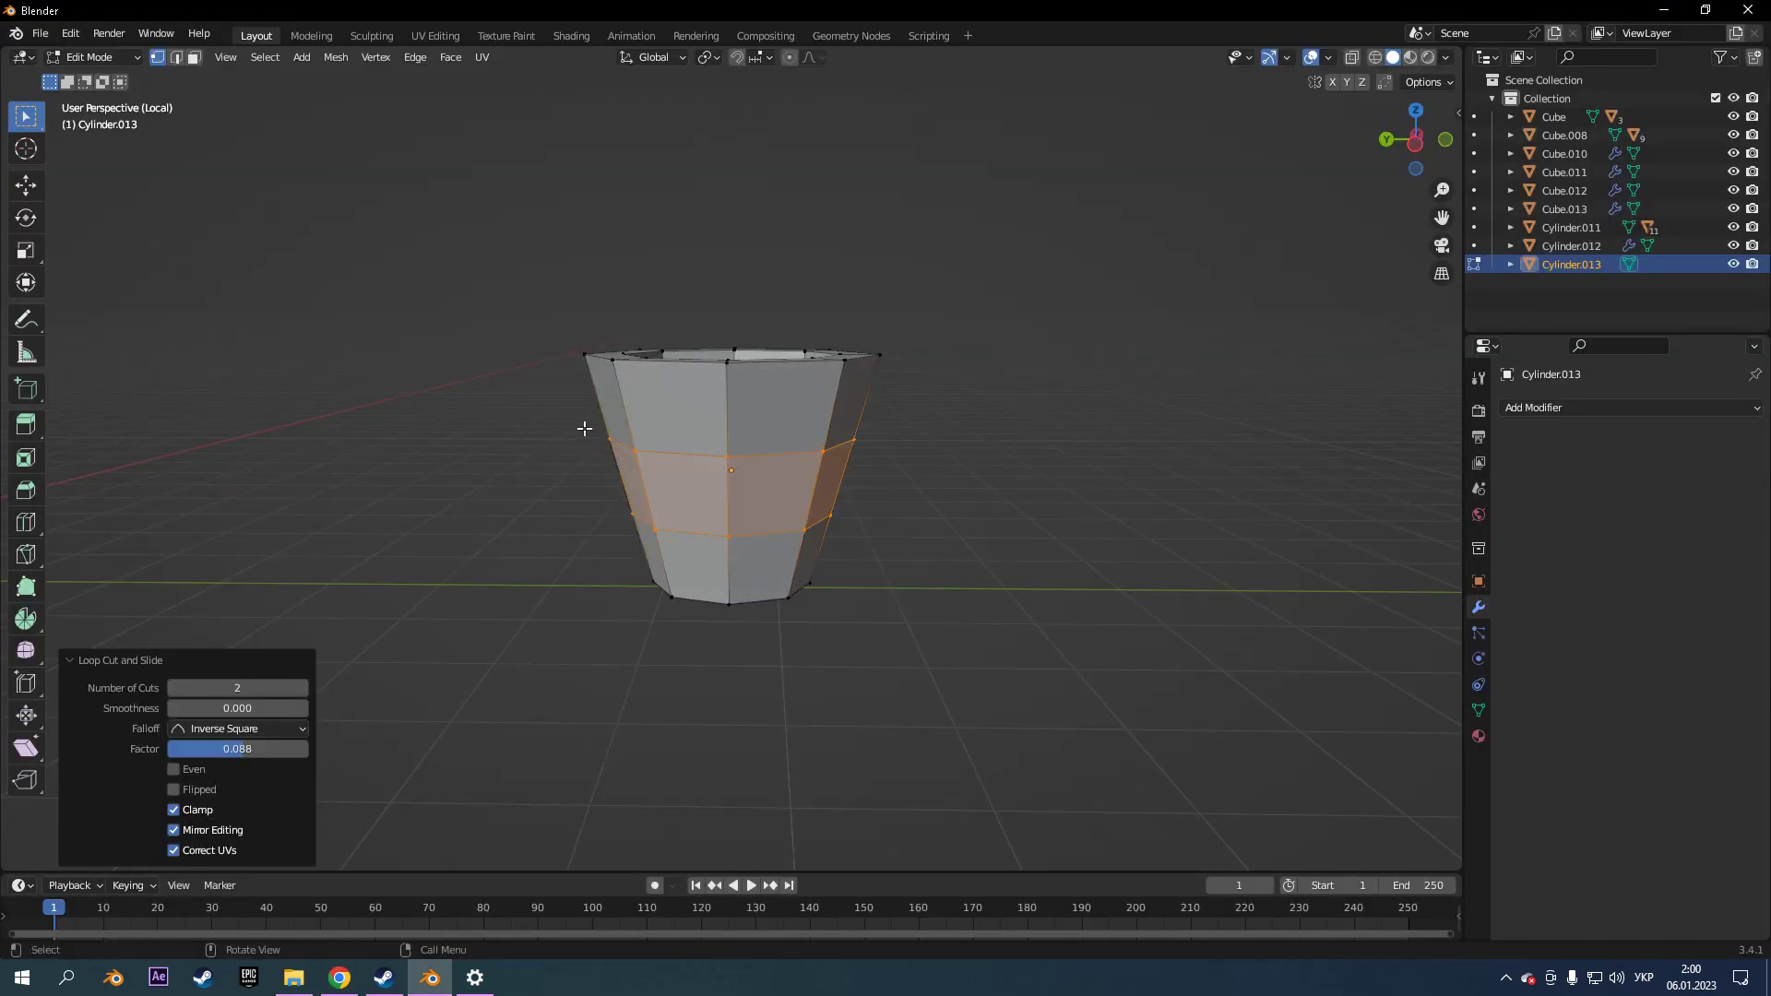
pyautogui.click(1388, 58)
pyautogui.keyDown('alt'); pyautogui.click(692, 434); pyautogui.keyUp('alt')
pyautogui.press('g')
pyautogui.click(688, 391)
pyautogui.press('s')
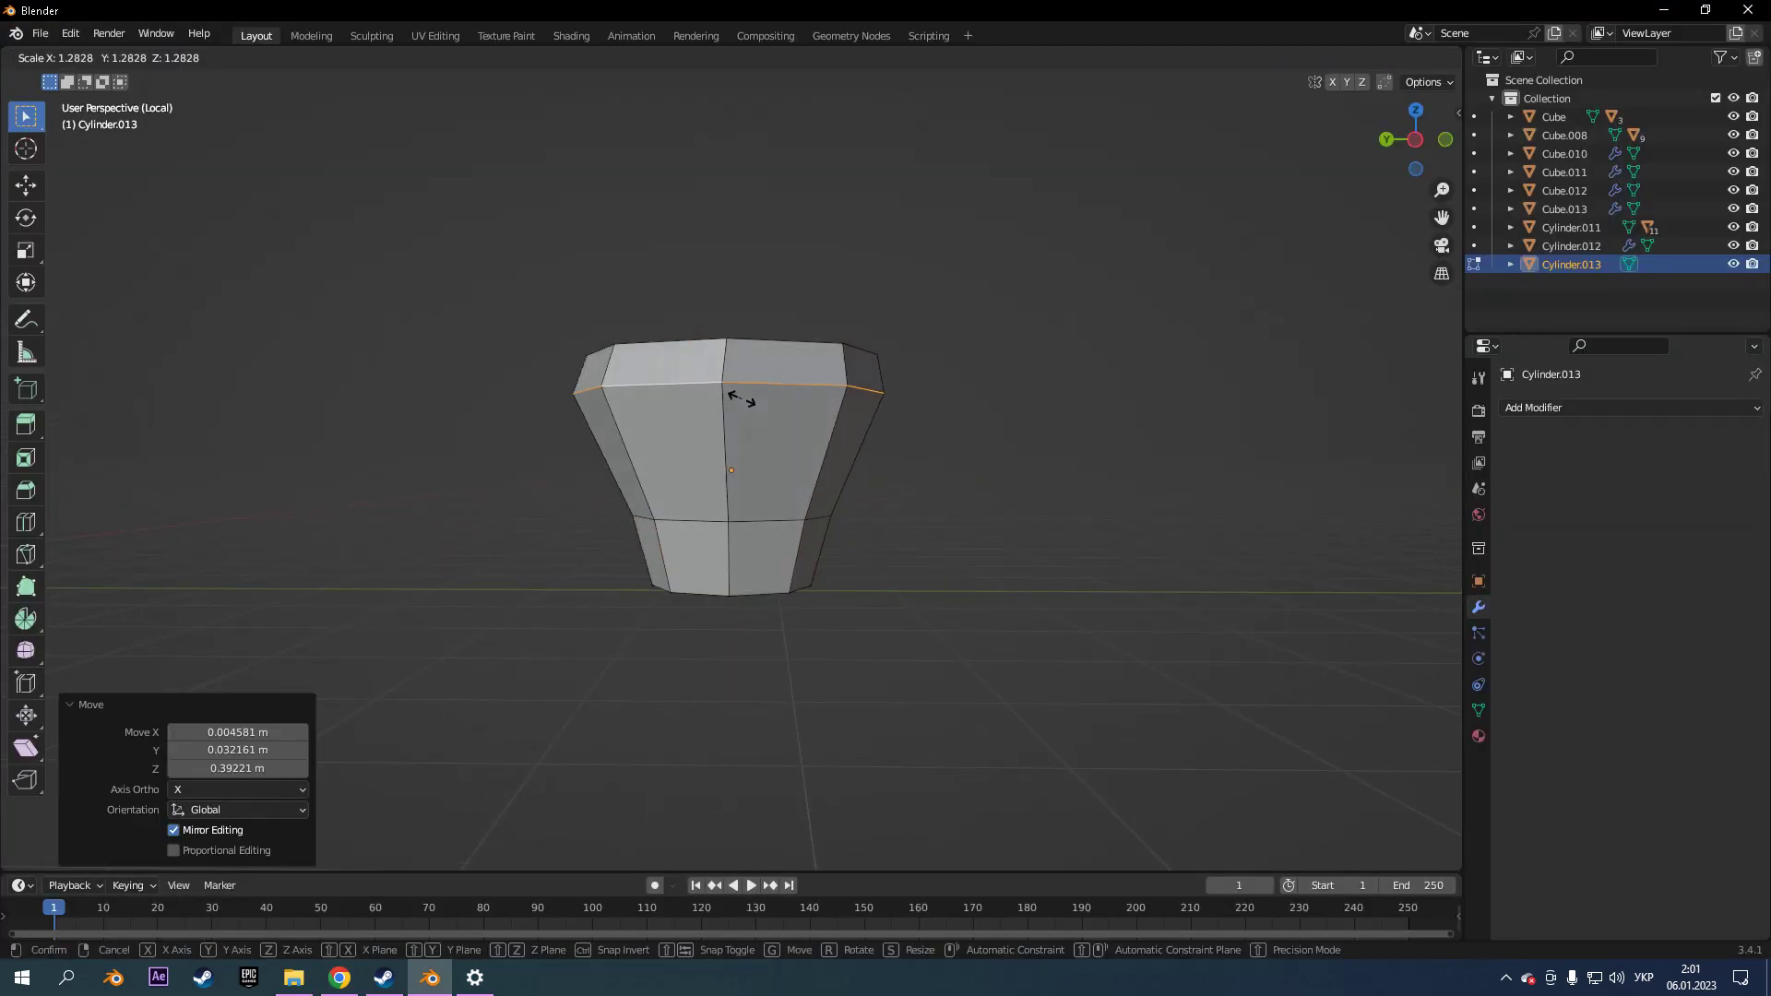
pyautogui.click(735, 397)
# Lower another loop along Z and scale it to taper the bucket.
pyautogui.moveTo(231, 572); pyautogui.dragTo(249, 561, button='middle')
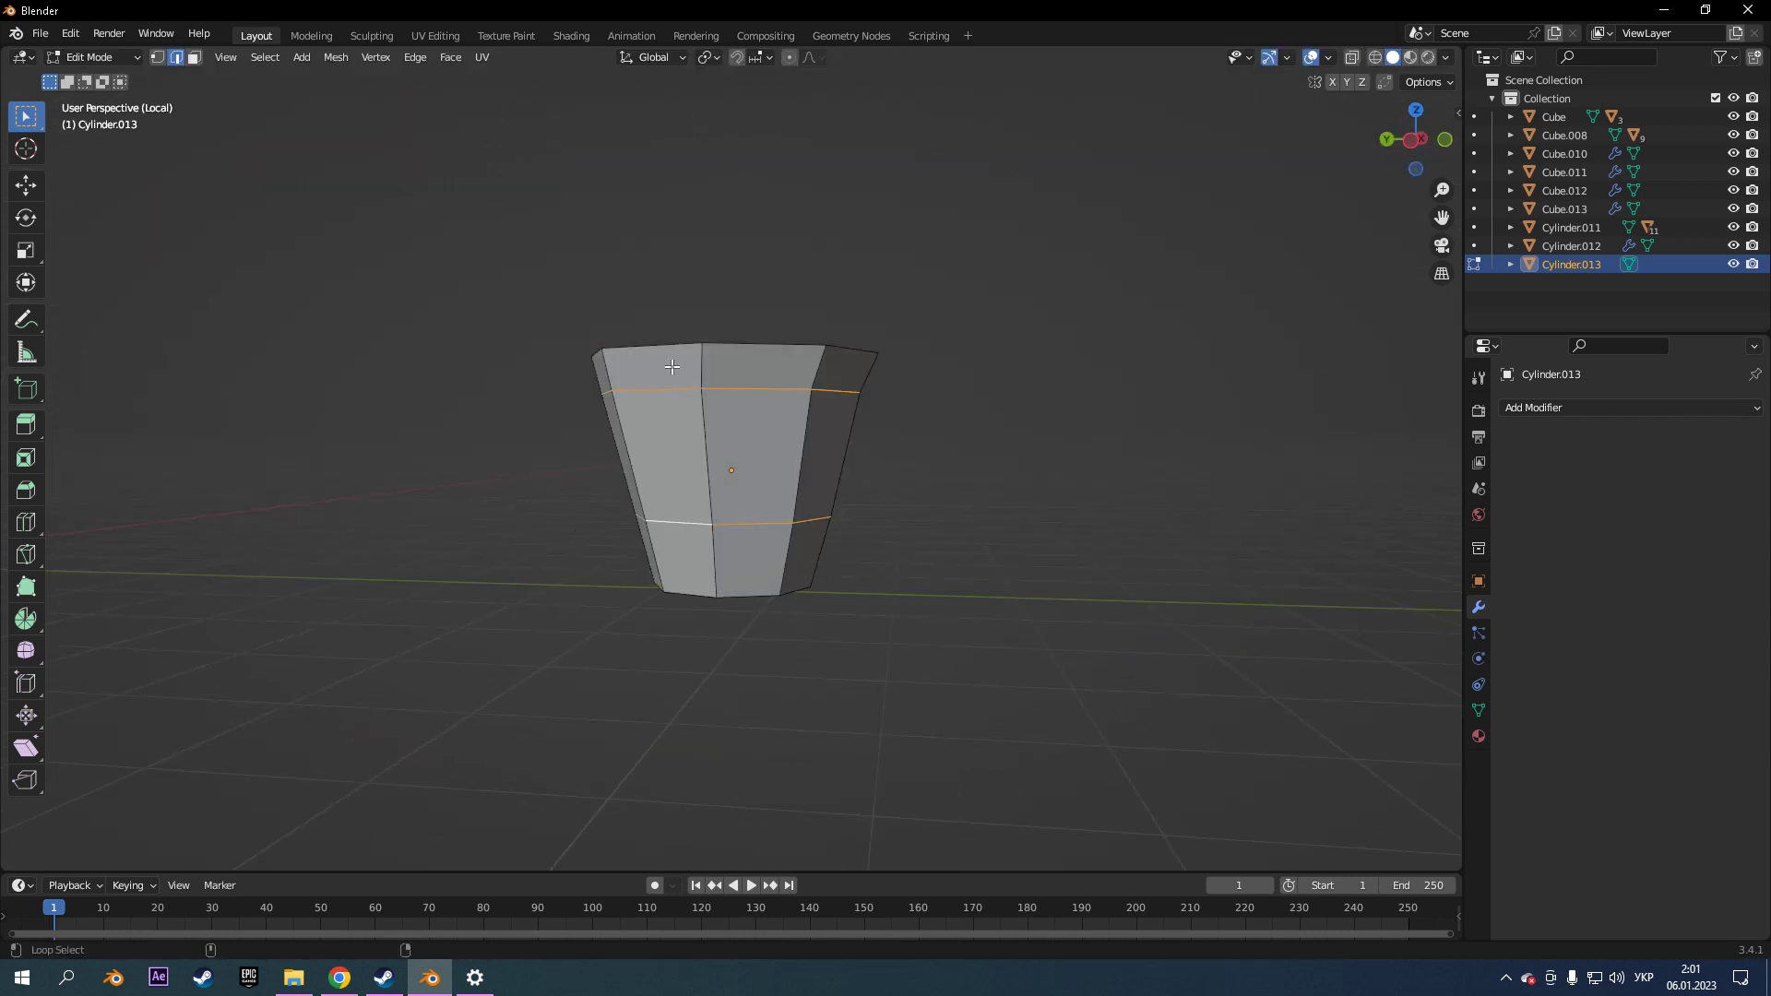
pyautogui.click(731, 492)
pyautogui.press('s')
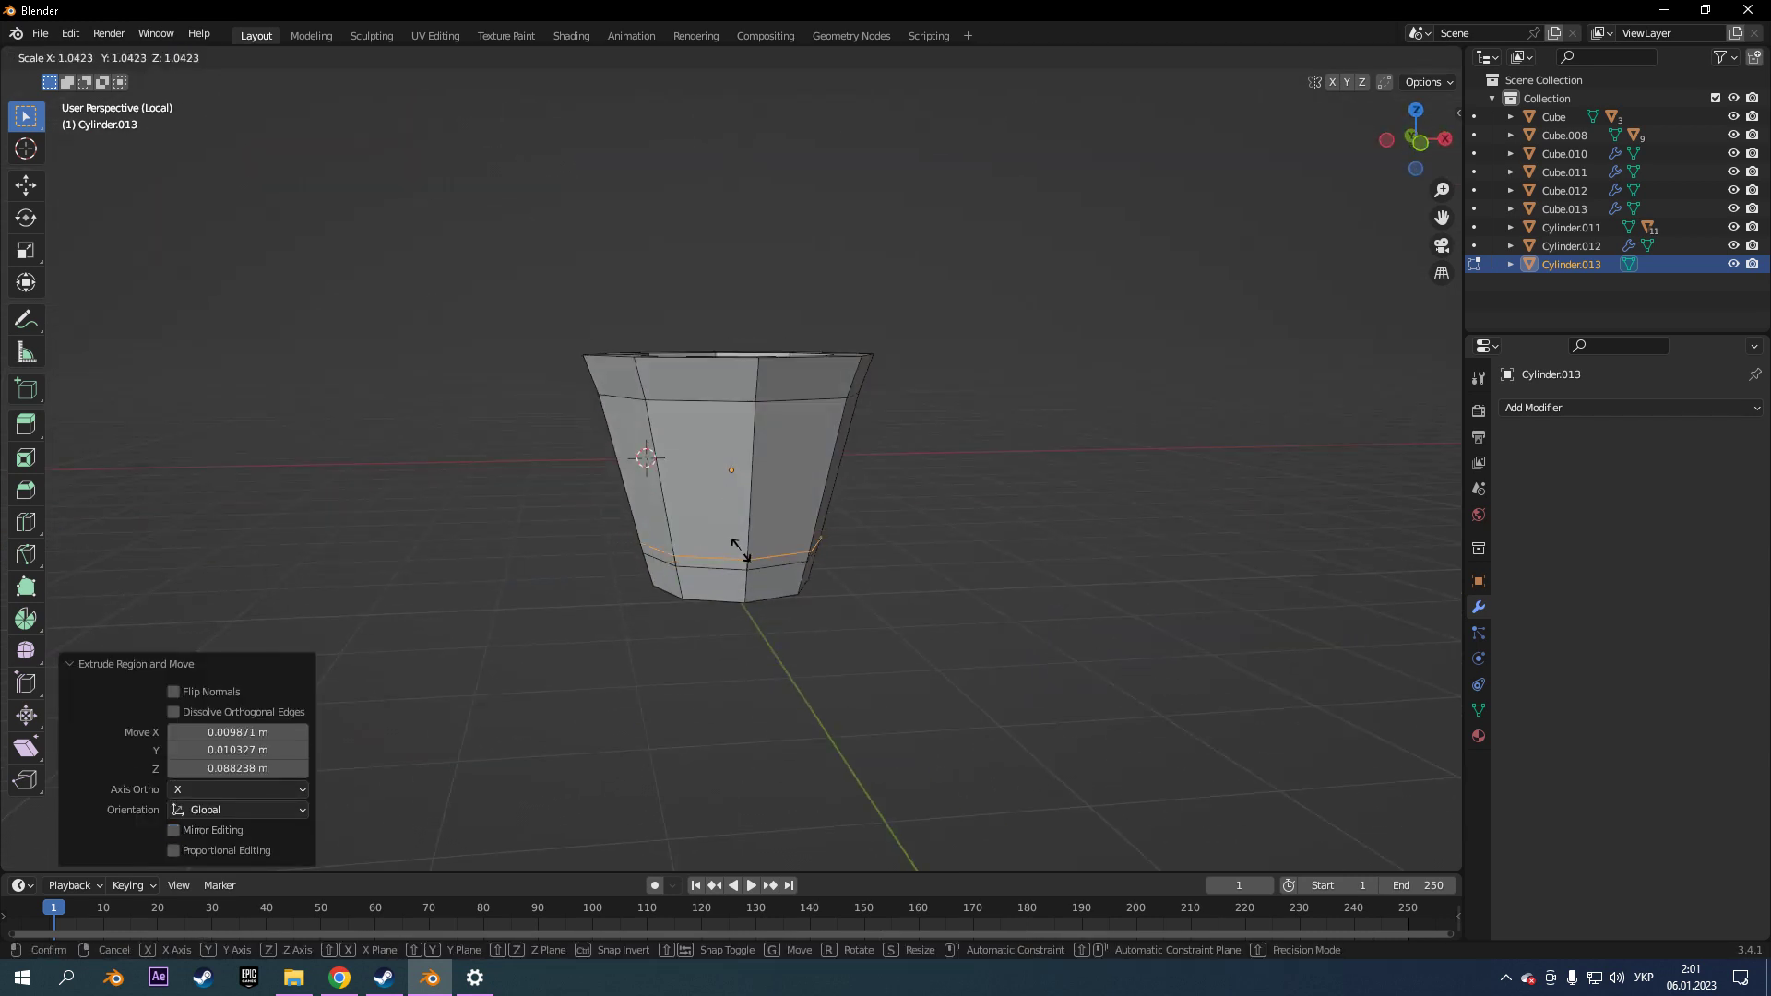
pyautogui.click(735, 418)
pyautogui.moveTo(735, 418); pyautogui.dragTo(693, 386, button='middle')
# Extrude a rim edge loop and scale it outward into a raised flange band.
pyautogui.moveTo(672, 447); pyautogui.dragTo(732, 507, button='middle')
pyautogui.hotkey('ctrl', 'e')
pyautogui.click(729, 500)
pyautogui.press('s')
pyautogui.click(738, 544)
pyautogui.click(748, 583)
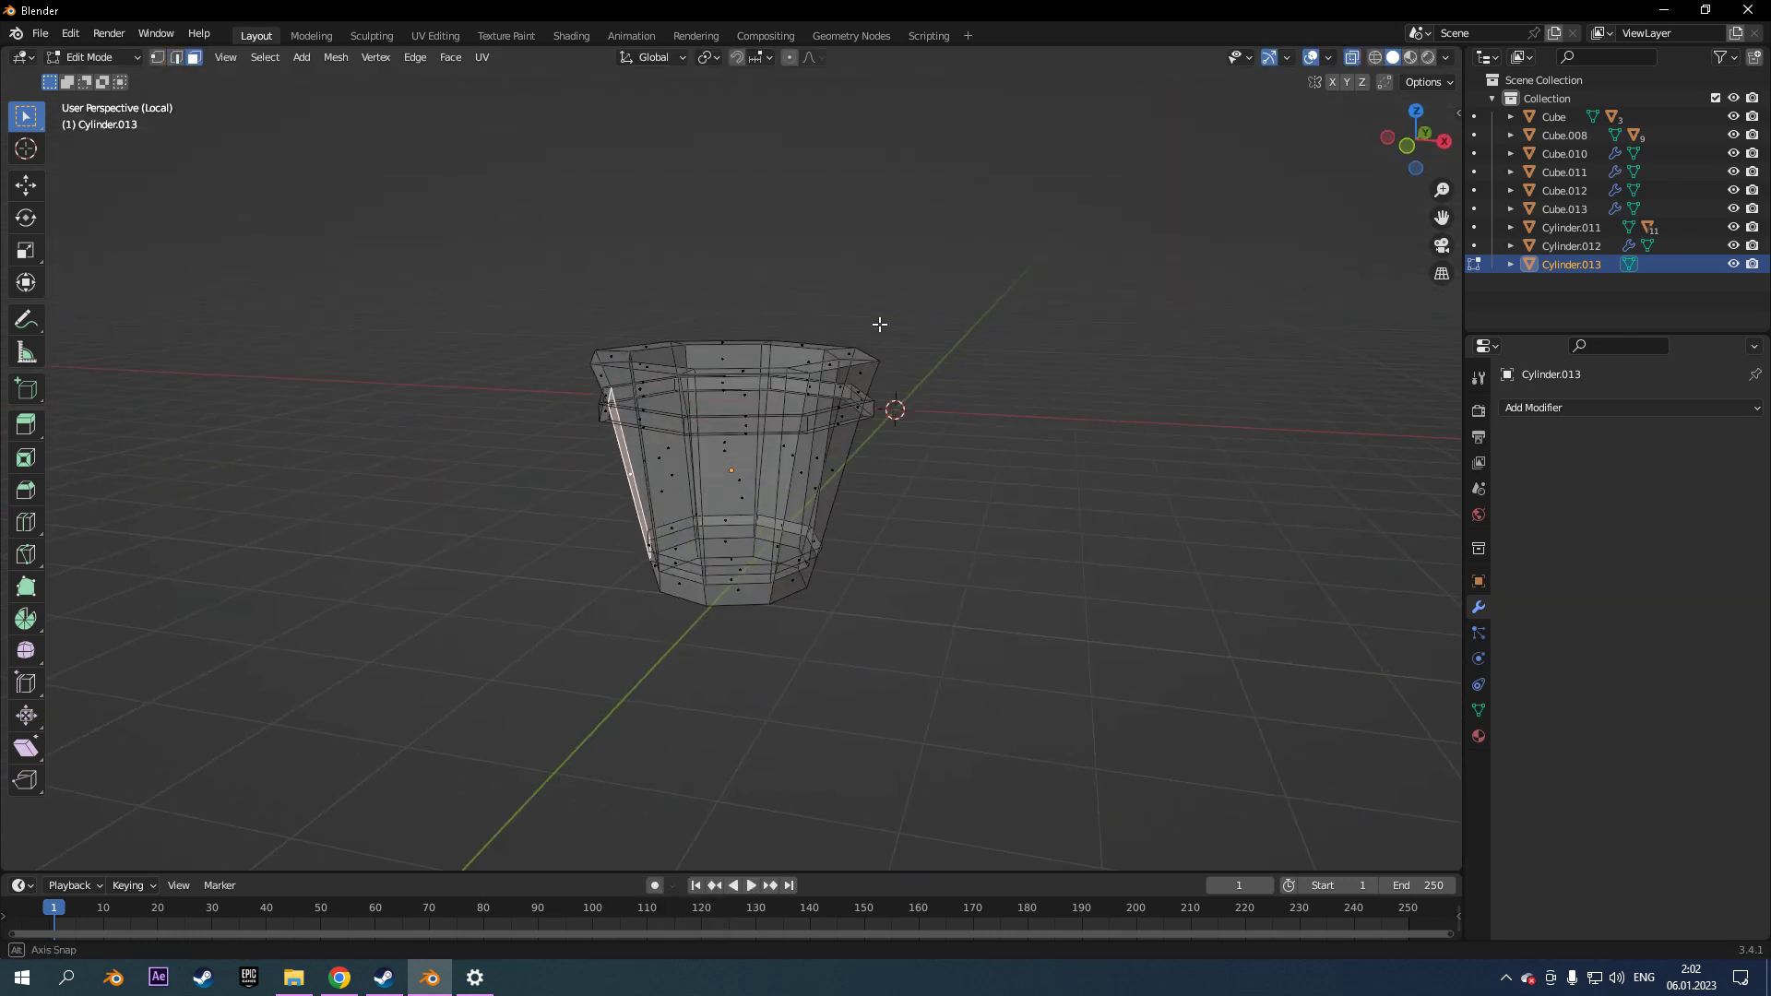
# Select the base edge loop, then rotate the whole bucket mesh -22.1° in Top view.
pyautogui.moveTo(879, 329); pyautogui.dragTo(923, 590, button='middle')
pyautogui.keyDown('alt'); pyautogui.click(926, 596); pyautogui.keyUp('alt')
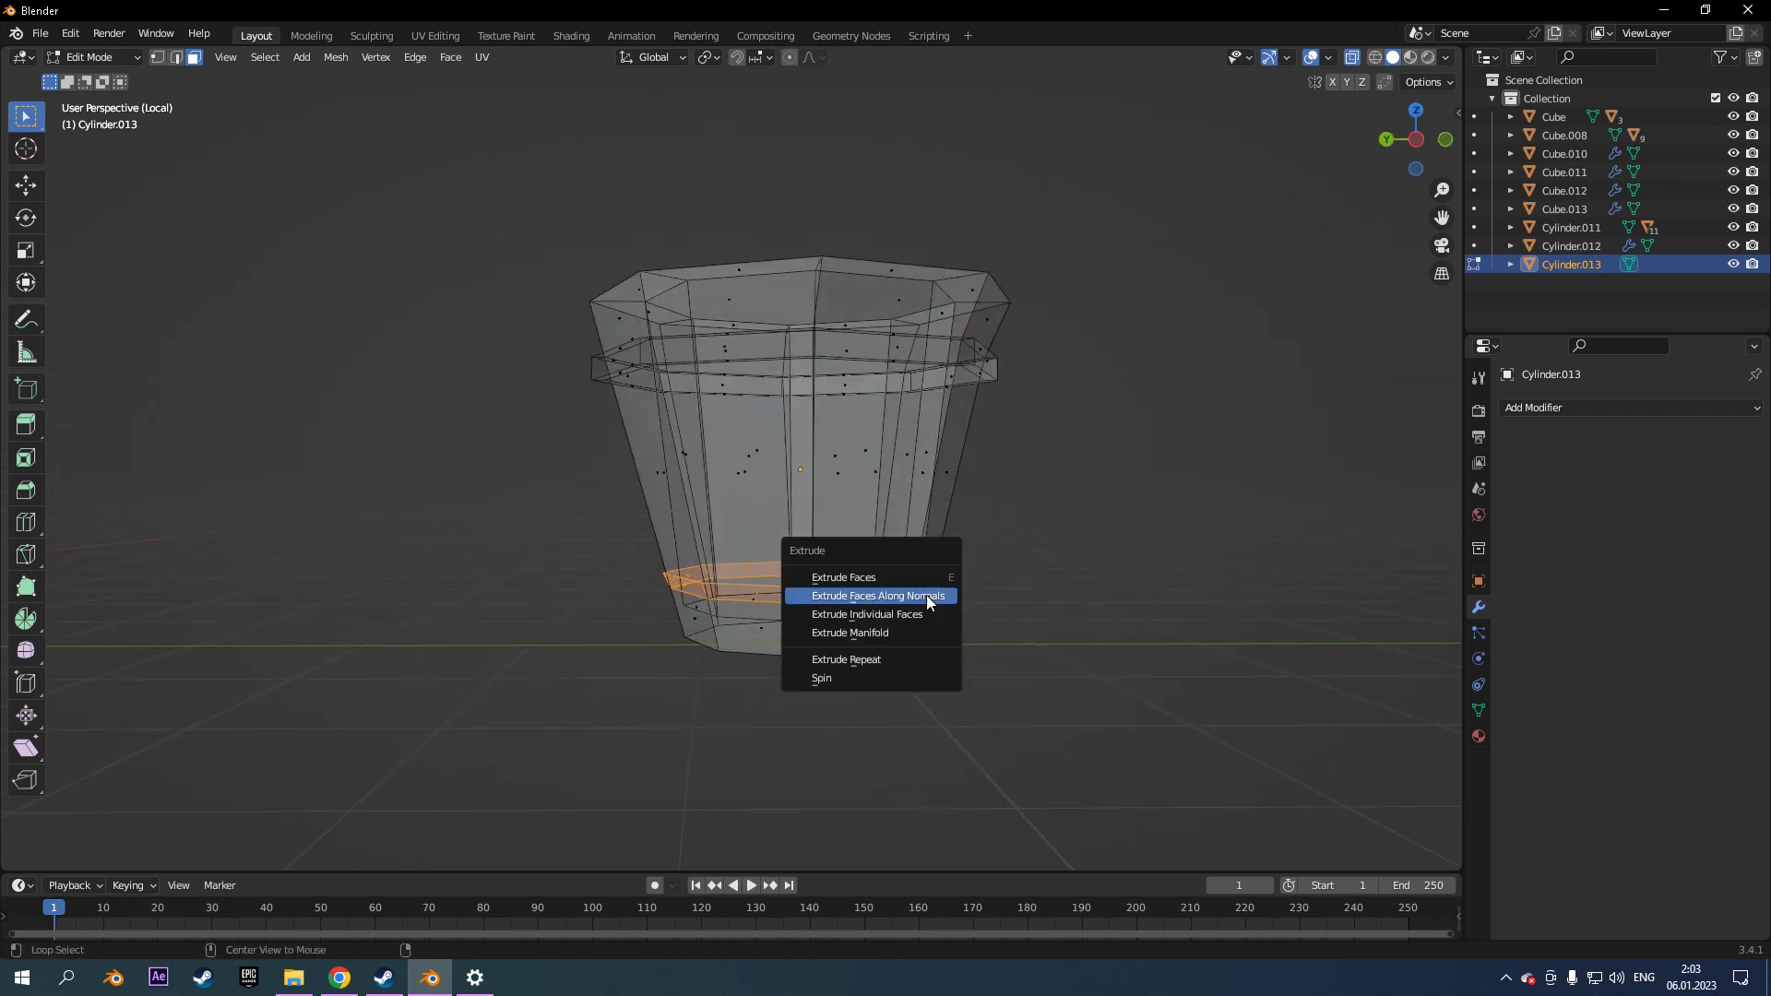
pyautogui.moveTo(1134, 309)
pyautogui.mouseDown(button='middle')
pyautogui.moveTo(993, 332)
pyautogui.moveTo(1064, 375)
pyautogui.mouseUp(button='middle')
pyautogui.press('a')
pyautogui.press('KP_7')
pyautogui.press('r')
pyautogui.click(830, 304)
pyautogui.scroll(-3, 832, 308)
pyautogui.click(821, 286)
pyautogui.scroll(6, 858, 341)
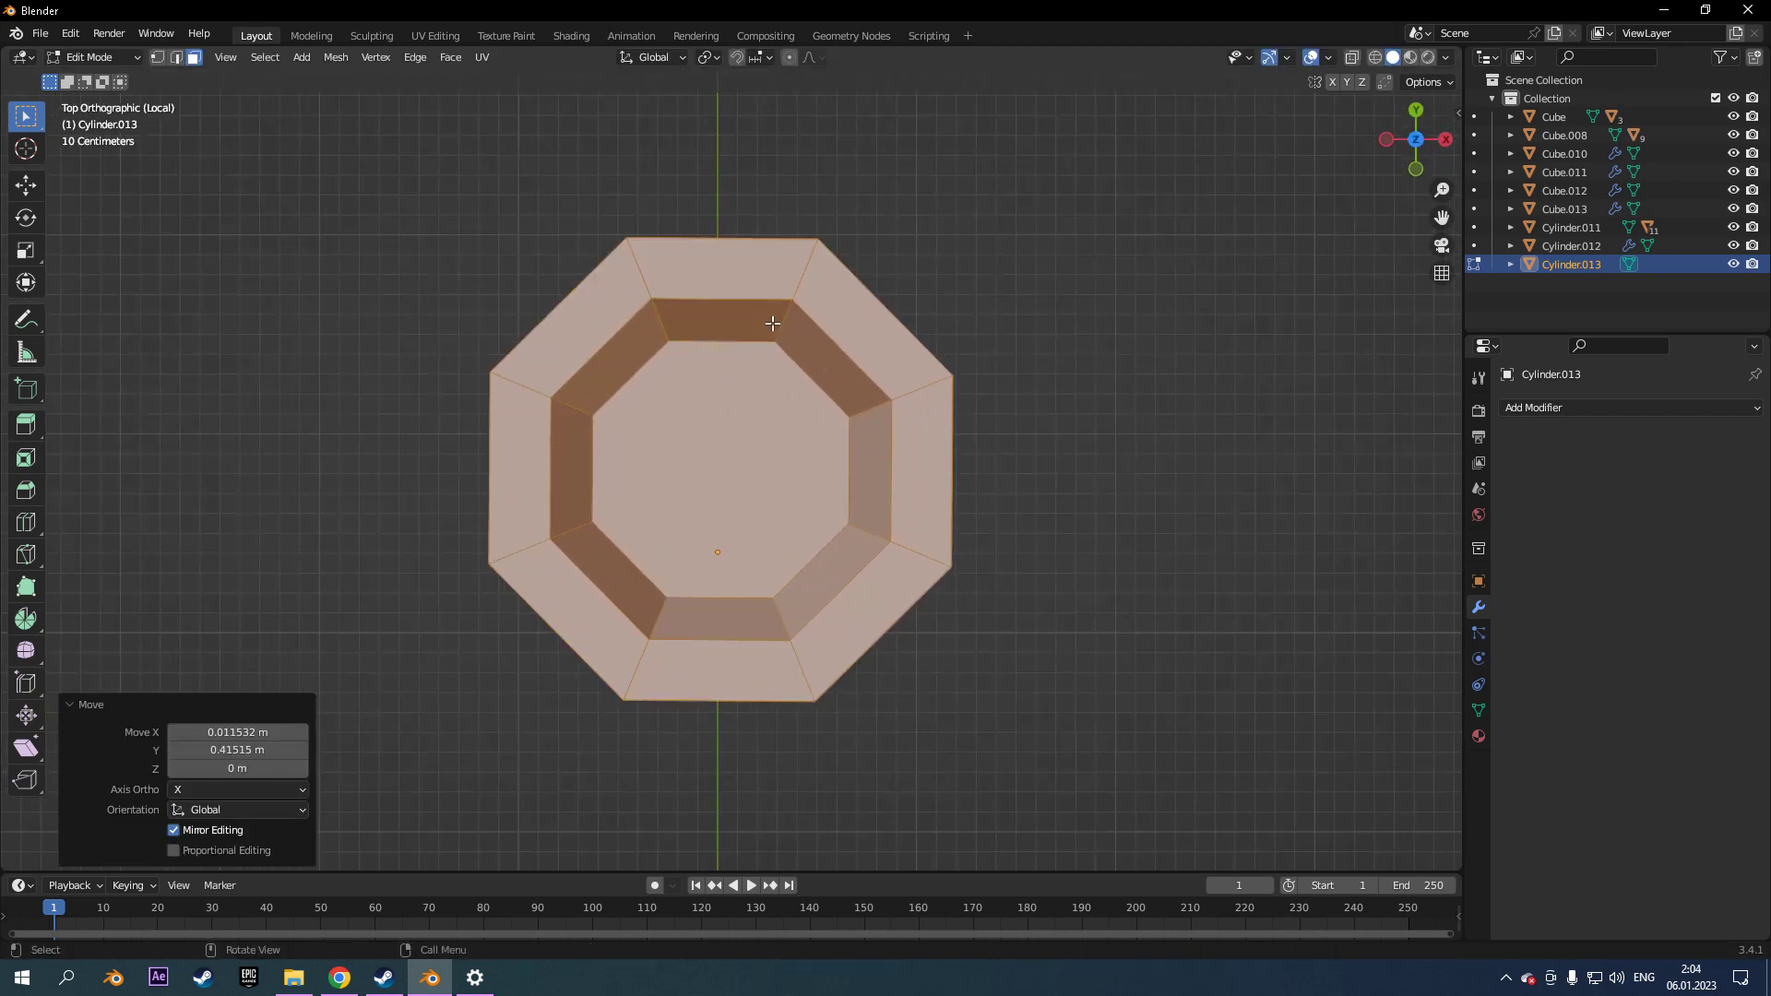
pyautogui.scroll(-1, 902, 388)
pyautogui.moveTo(691, 402); pyautogui.dragTo(684, 470, button='middle')
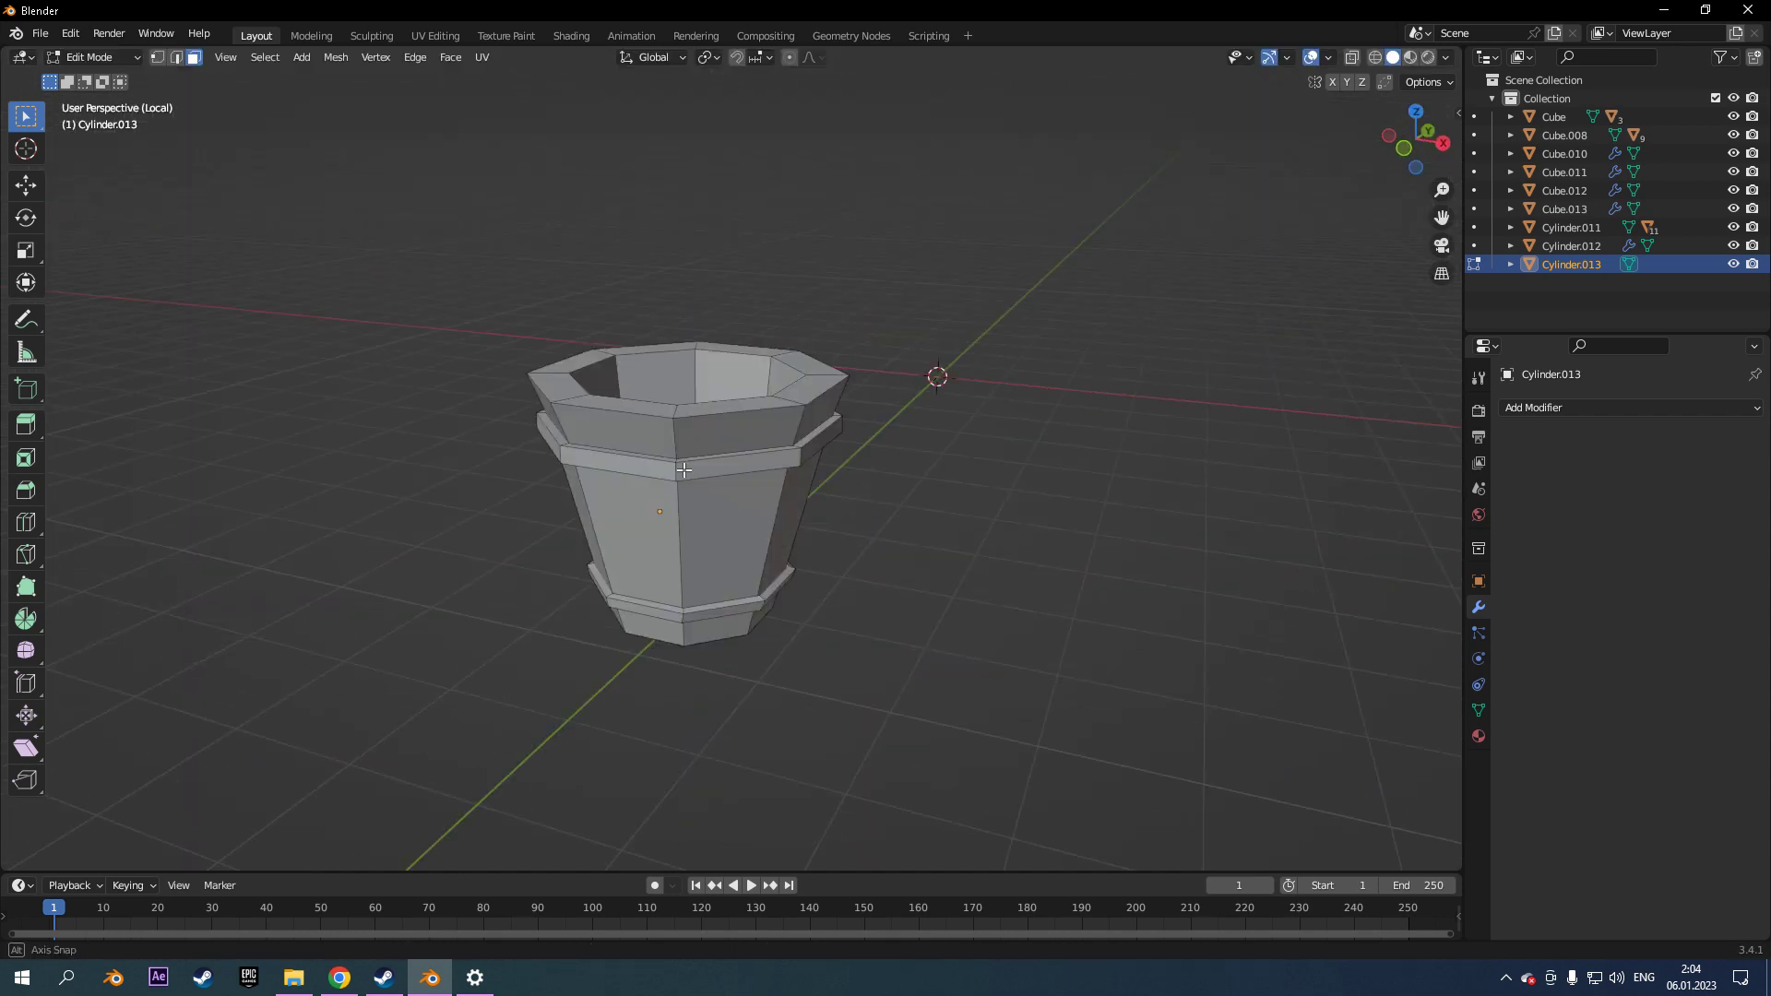
# Extrude the rim plate along its normals, inset its faces, and merge vertices by distance.
pyautogui.click(770, 354)
pyautogui.scroll(3, 729, 346)
pyautogui.press('i')
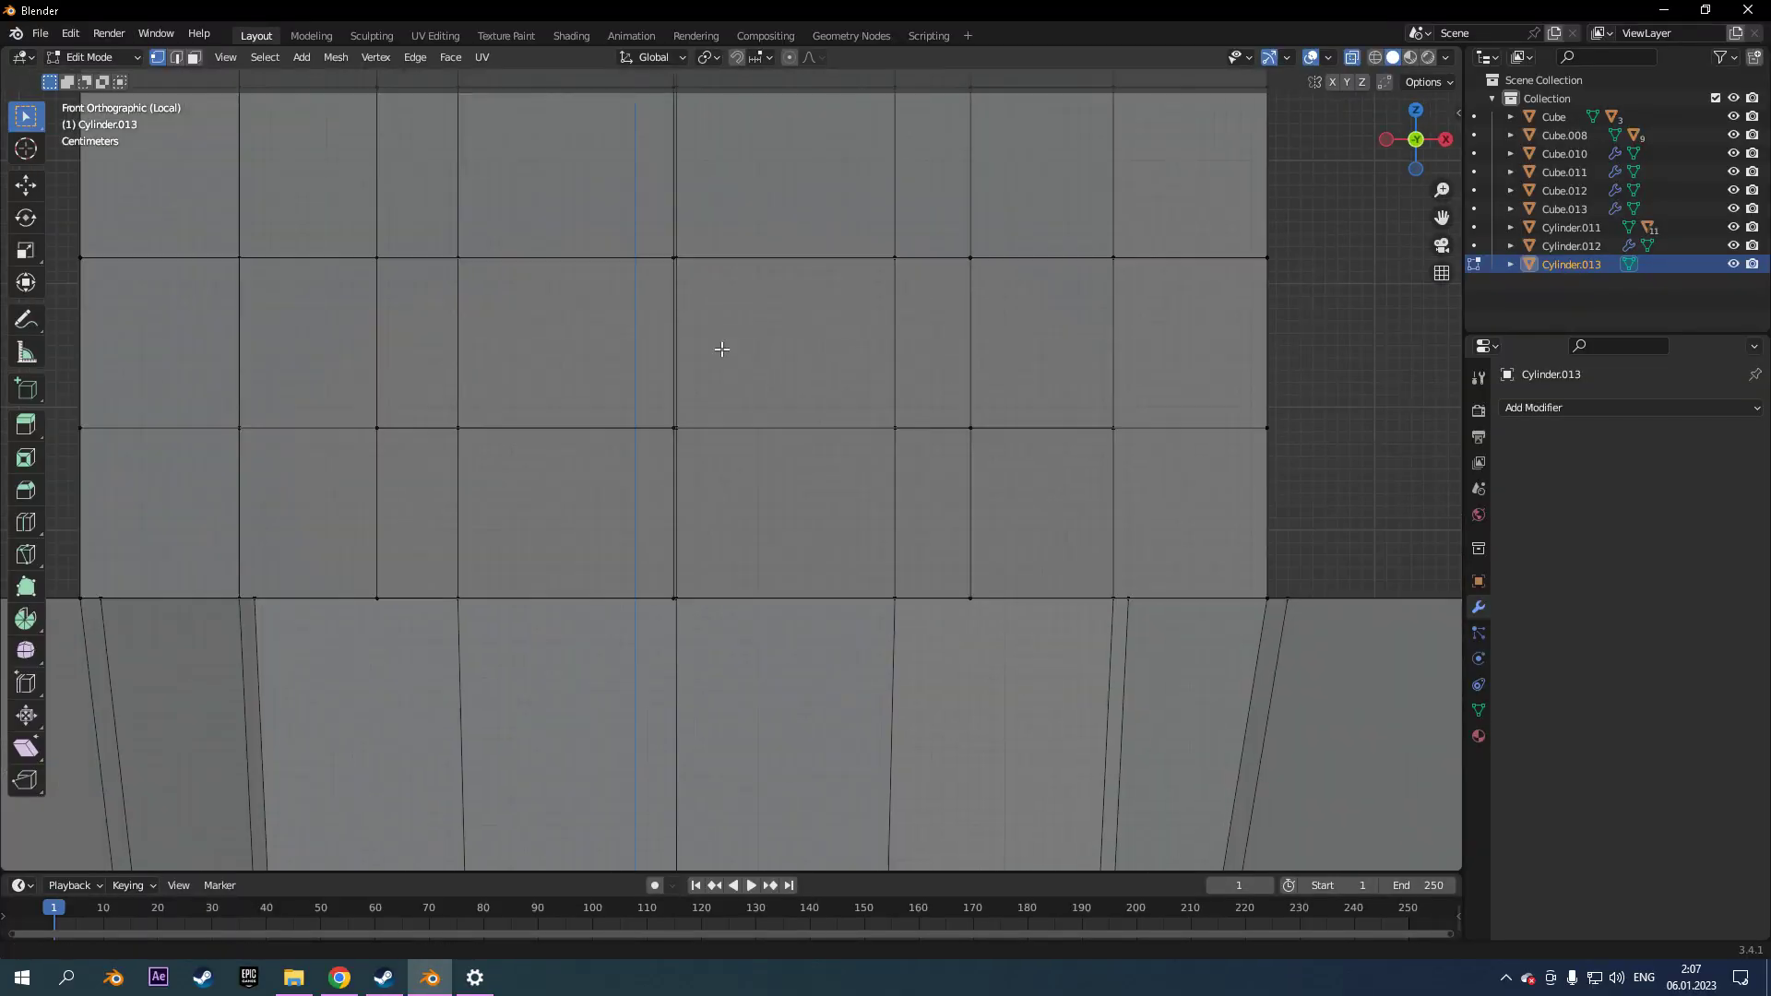
pyautogui.scroll(-2, 722, 349)
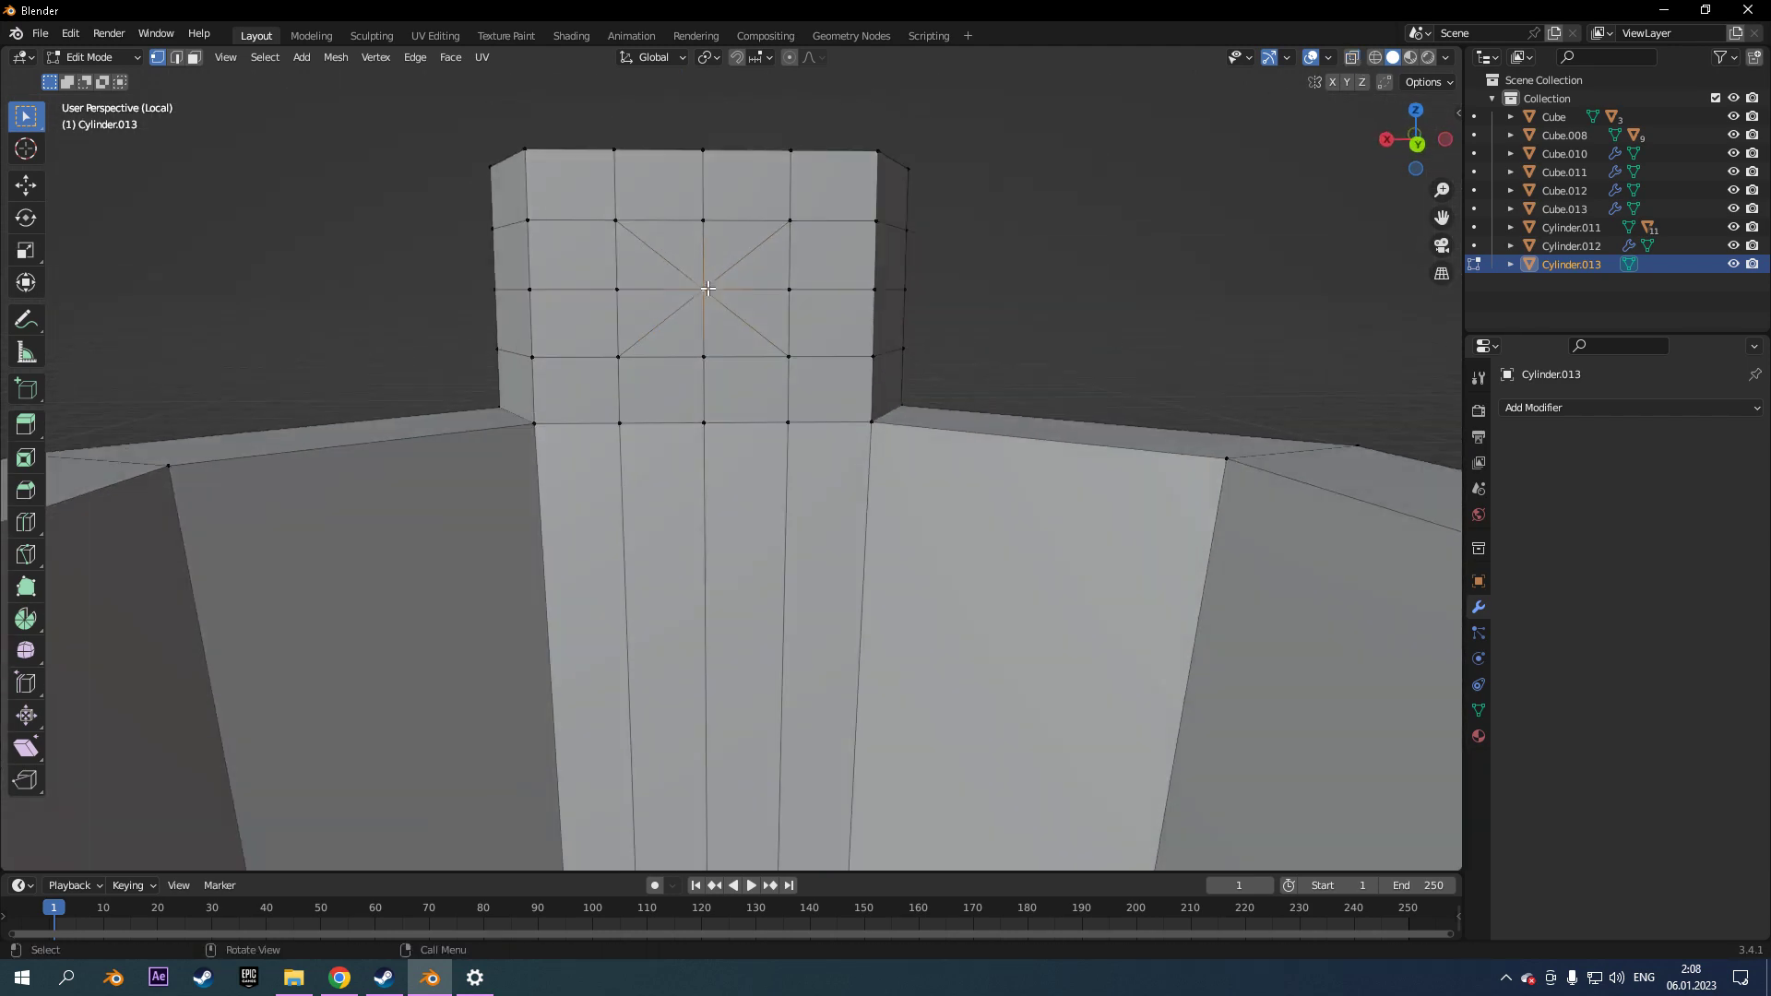
pyautogui.press('a')
pyautogui.press('m')
pyautogui.press('b')
# Delete a face on the plate to open the square window.
pyautogui.moveTo(689, 236)
pyautogui.mouseDown(button='middle')
pyautogui.moveTo(598, 396)
pyautogui.moveTo(871, 456)
pyautogui.moveTo(640, 459)
pyautogui.moveTo(761, 463)
pyautogui.moveTo(791, 494)
pyautogui.moveTo(1240, 355)
pyautogui.moveTo(935, 647)
pyautogui.mouseUp(button='middle')
pyautogui.hotkey('ctrl', 'z')
pyautogui.rightClick(778, 462)
pyautogui.click(761, 462)
pyautogui.press('Delete')
pyautogui.press('1')
# Select the window's edges and nudge them slightly along X.
pyautogui.moveTo(629, 641)
pyautogui.mouseDown(button='middle')
pyautogui.moveTo(634, 441)
pyautogui.moveTo(635, 572)
pyautogui.mouseUp(button='middle')
pyautogui.keyDown('shift'); pyautogui.click(912, 395); pyautogui.keyUp('shift')
pyautogui.moveTo(680, 431)
pyautogui.mouseDown(button='middle')
pyautogui.moveTo(929, 360)
pyautogui.moveTo(587, 229)
pyautogui.moveTo(706, 245)
pyautogui.mouseUp(button='middle')
pyautogui.hotkey('alt', 'z')
pyautogui.keyDown('alt'); pyautogui.click(706, 245); pyautogui.keyUp('alt')
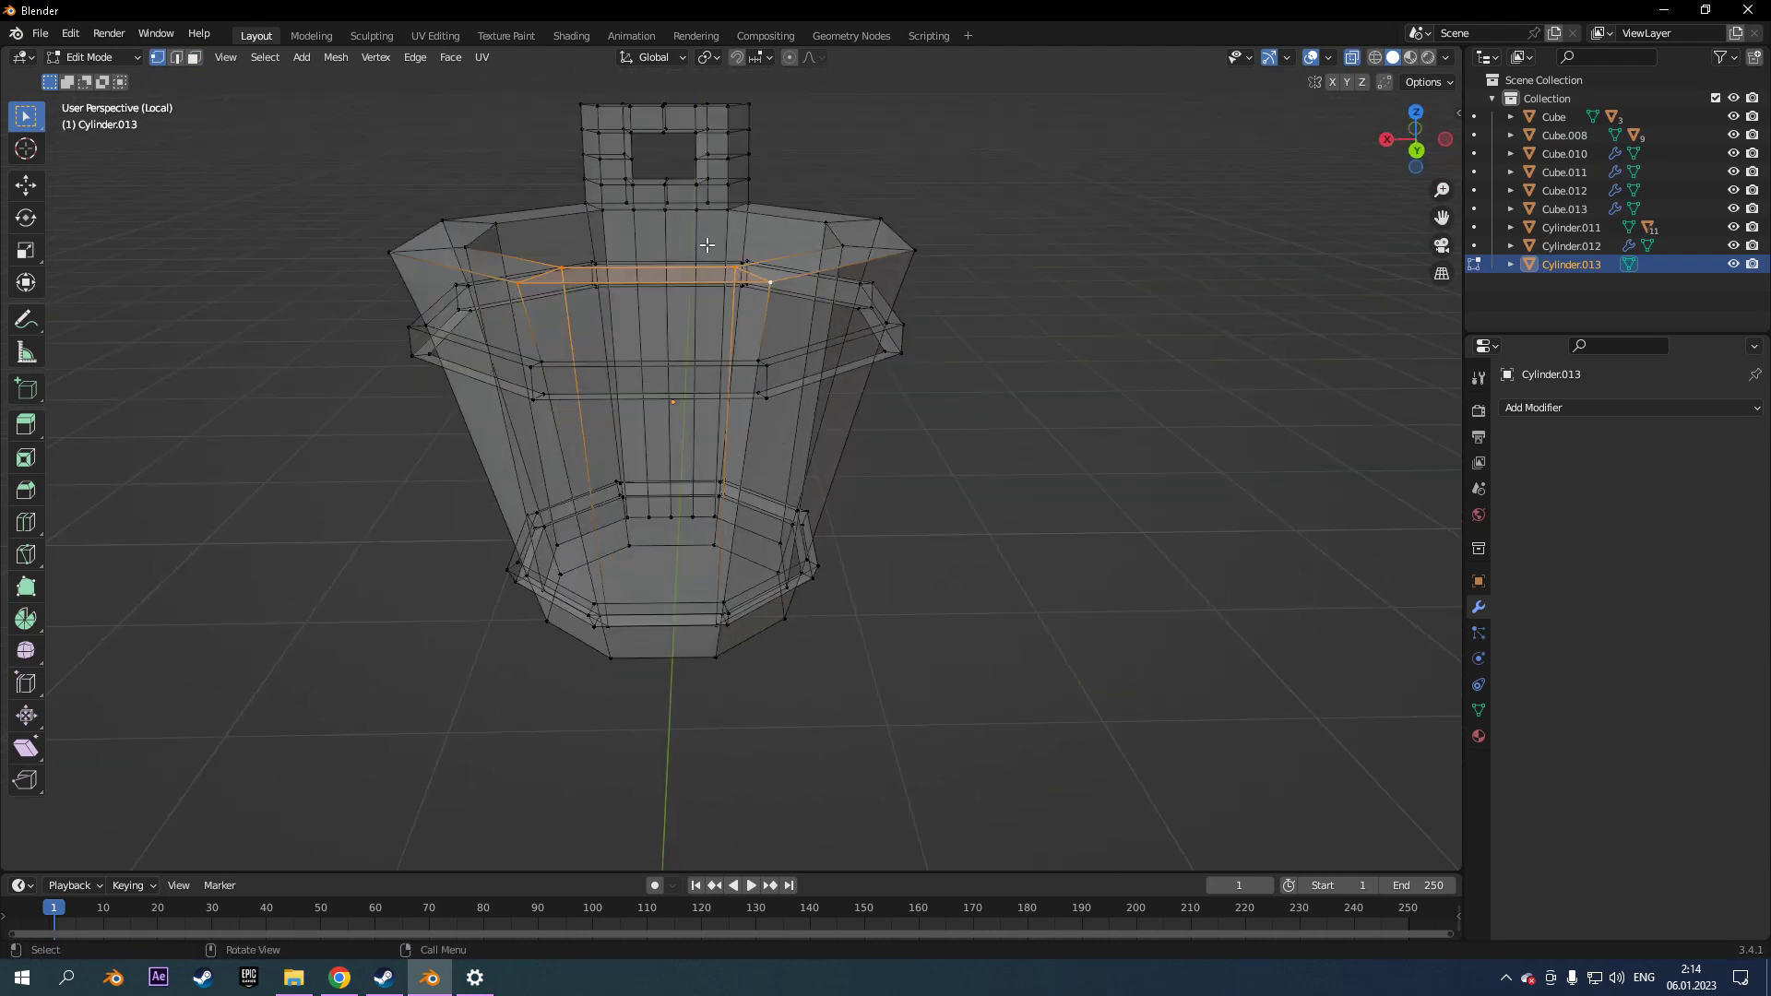
pyautogui.hotkey('alt', 'z')
pyautogui.press('g')
pyautogui.press('x')
pyautogui.click(723, 296)
pyautogui.scroll(3, 850, 400)
# Add a loop cut beside the window in Front view and finish editing the plate.
pyautogui.press('KP_1')
pyautogui.moveTo(770, 279); pyautogui.dragTo(703, 300, button='middle')
pyautogui.click(716, 381)
pyautogui.moveTo(716, 382)
pyautogui.mouseDown(button='middle')
pyautogui.moveTo(766, 345)
pyautogui.moveTo(554, 461)
pyautogui.mouseUp(button='middle')
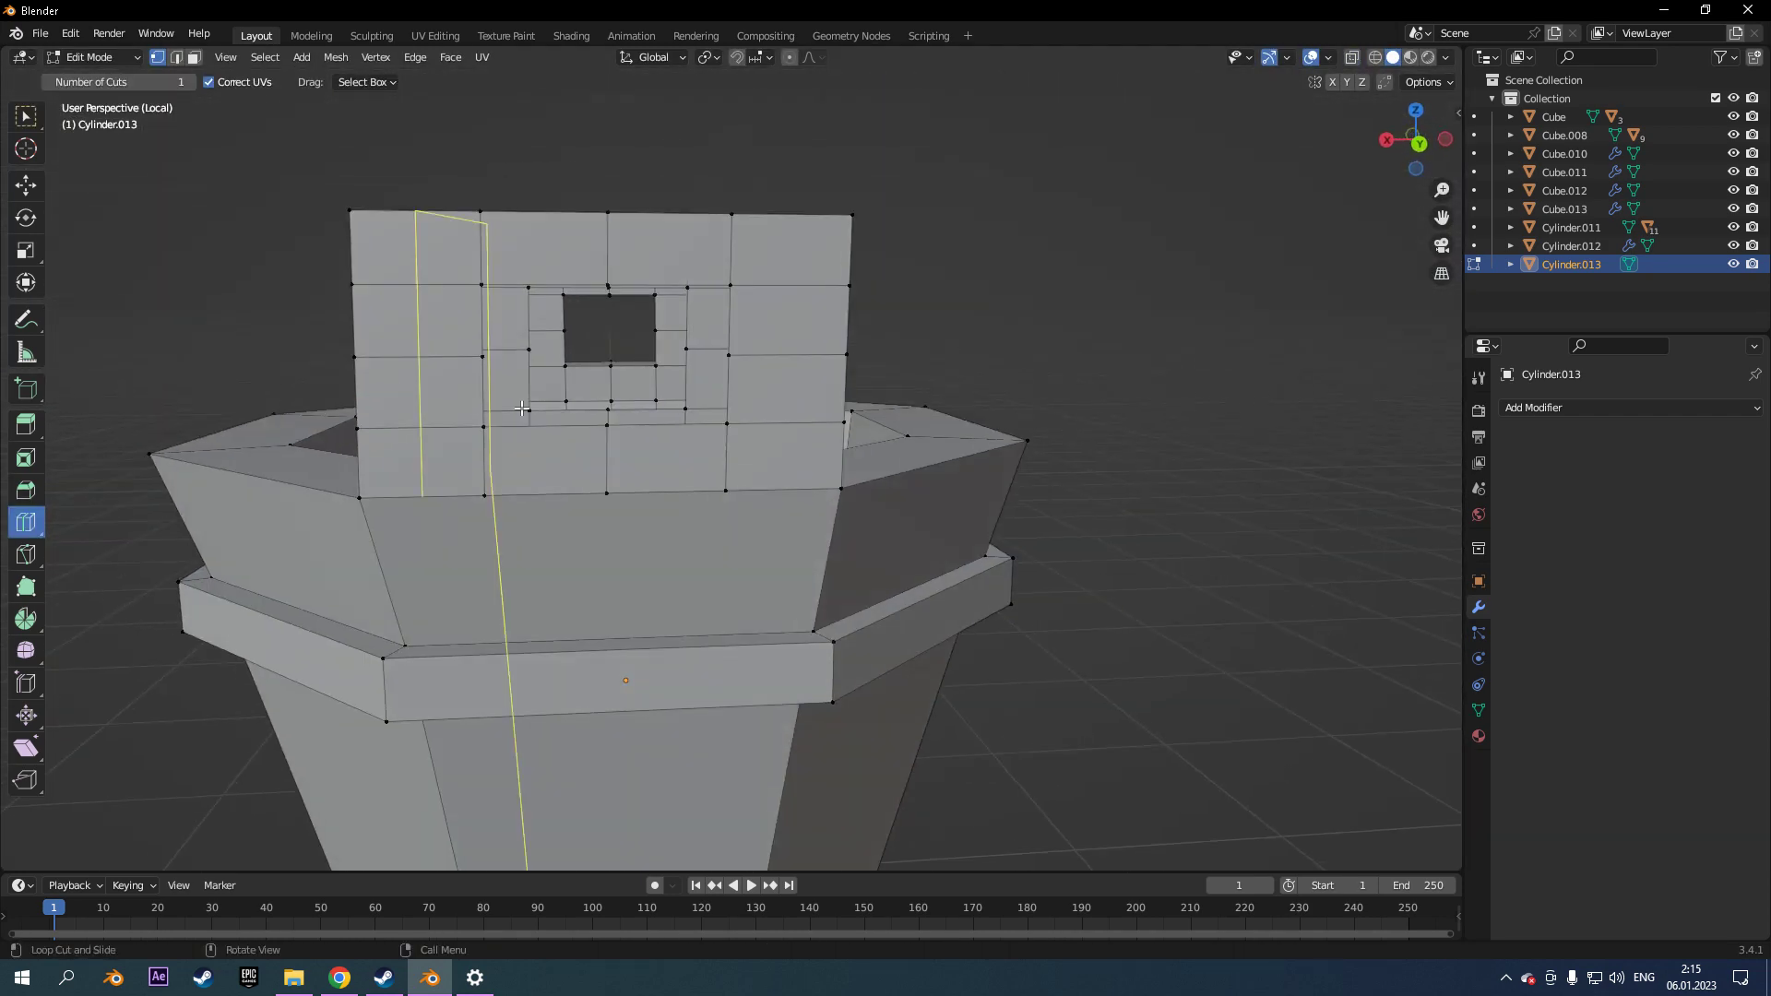
pyautogui.press('w')
pyautogui.click(537, 493)
pyautogui.moveTo(728, 430); pyautogui.dragTo(467, 457, button='middle')
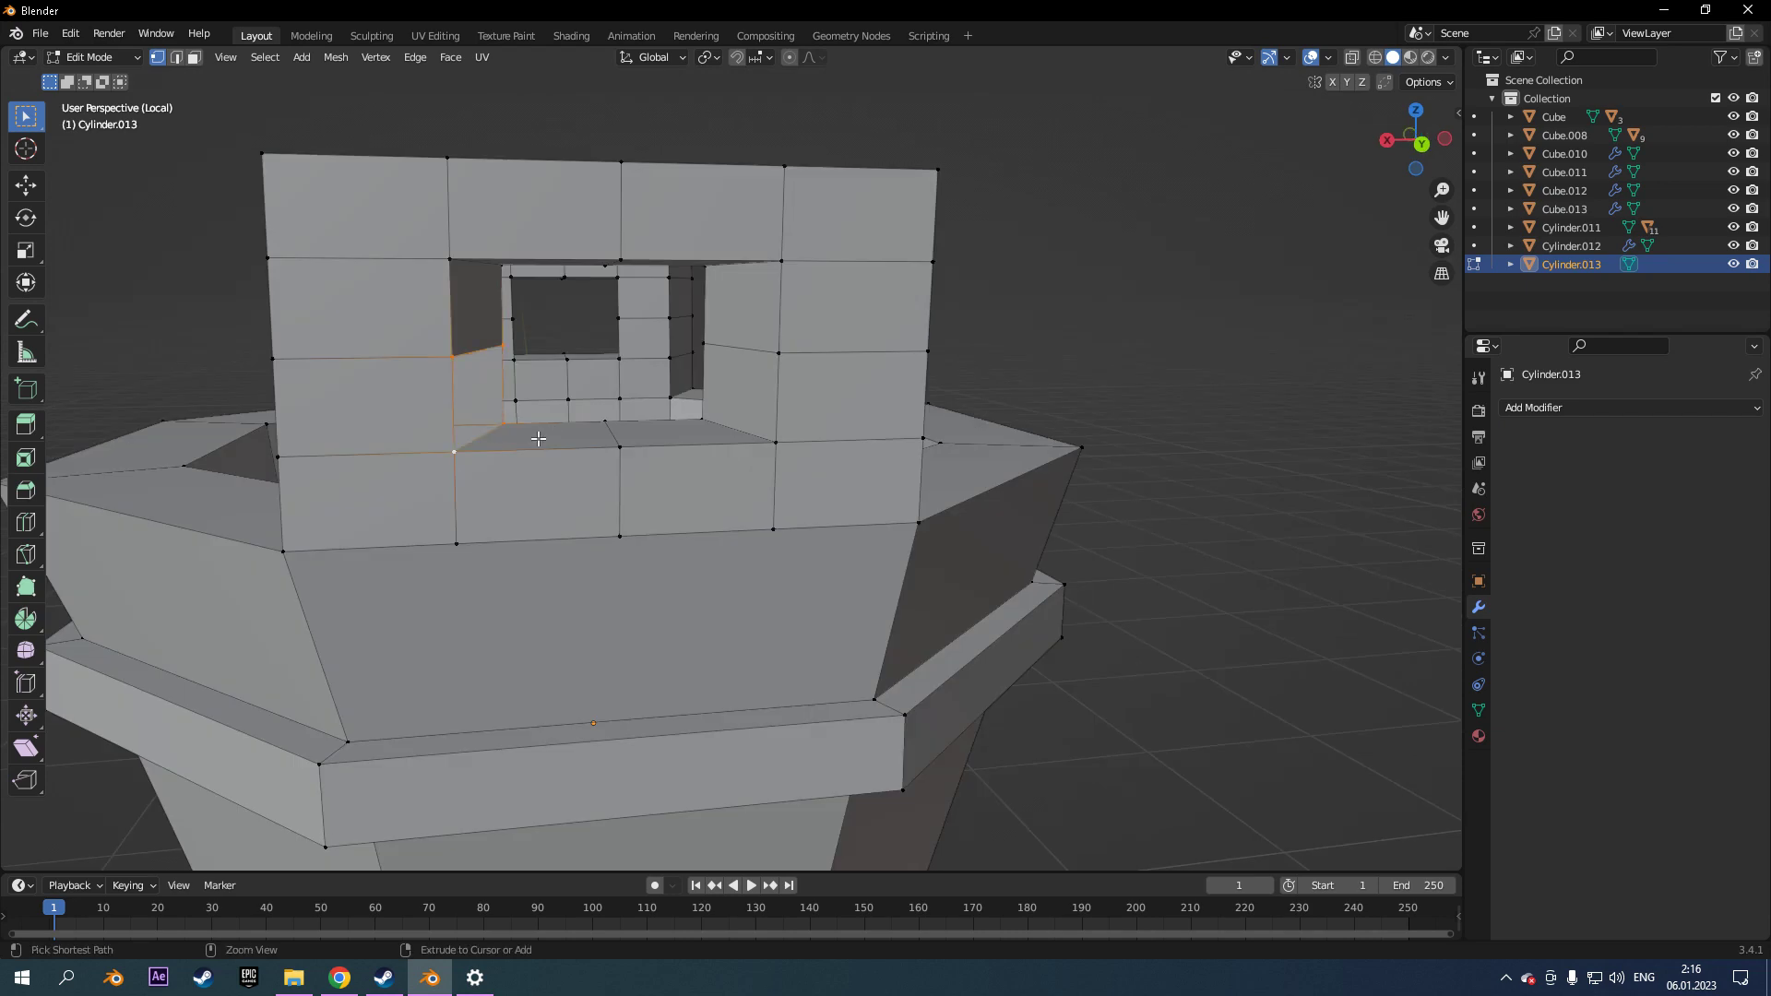
pyautogui.press('Tab')
pyautogui.click(1568, 407)
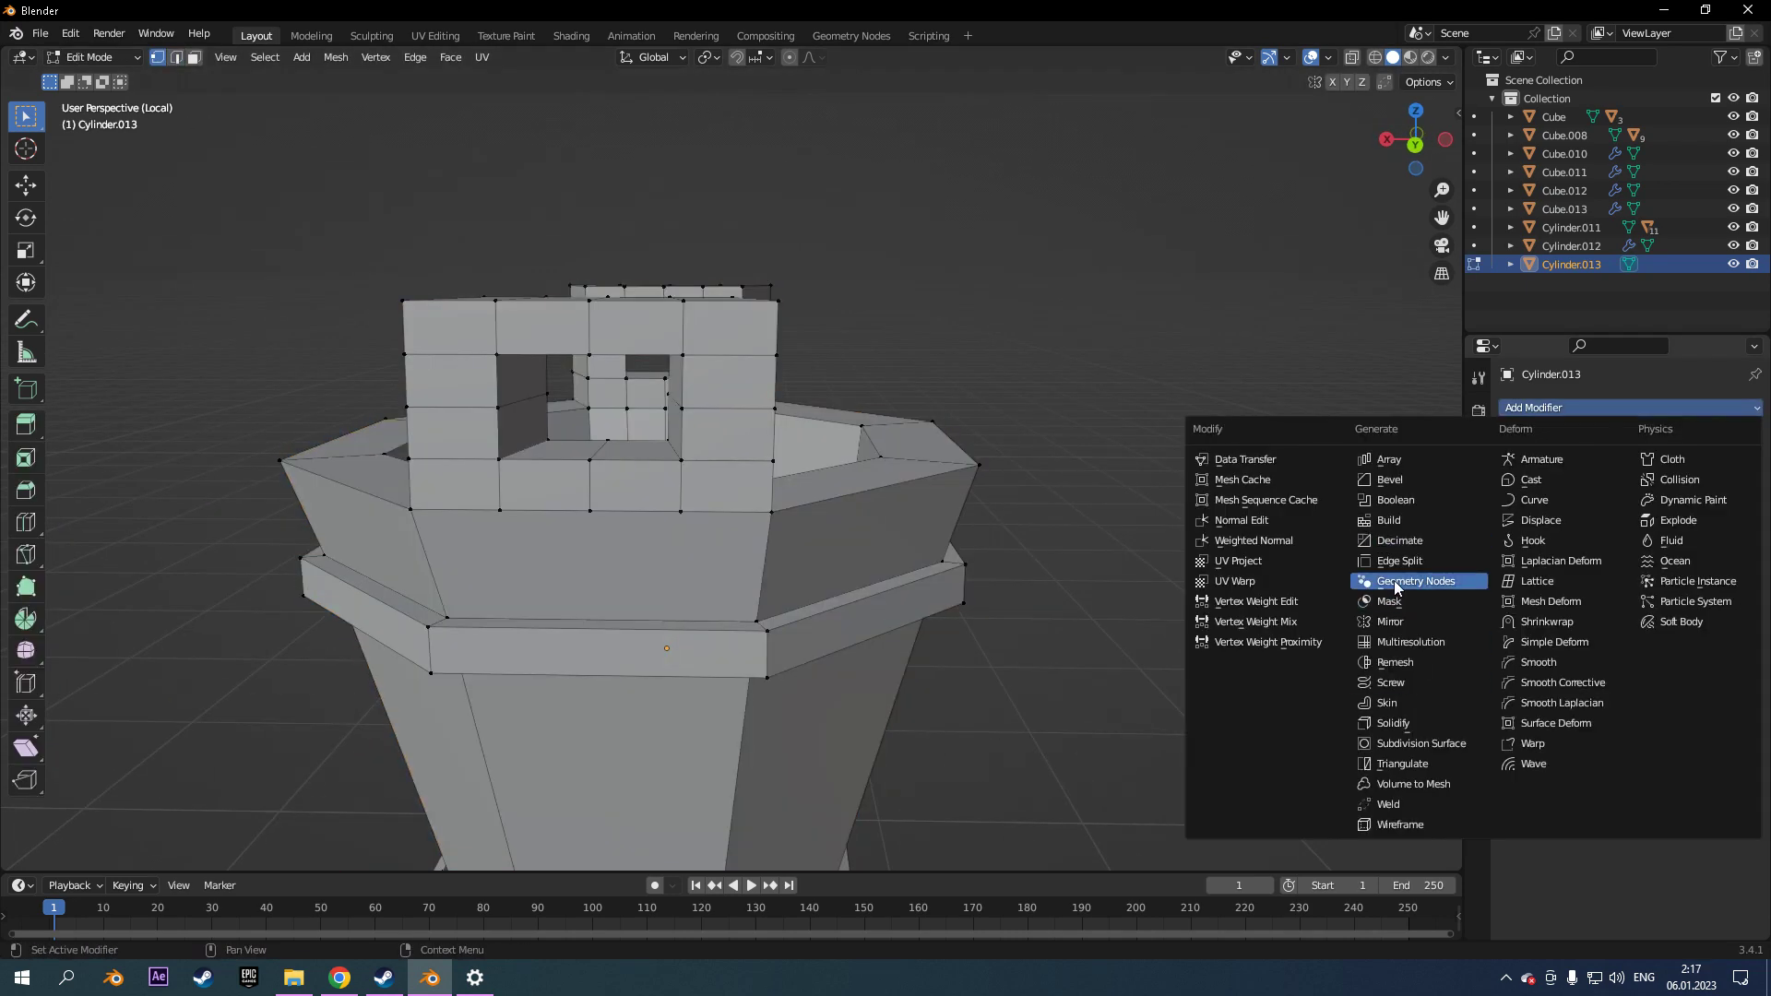
# Give the bucket a level-2 Subdivision Surface modifier and set it beside the well.
pyautogui.click(1319, 578)
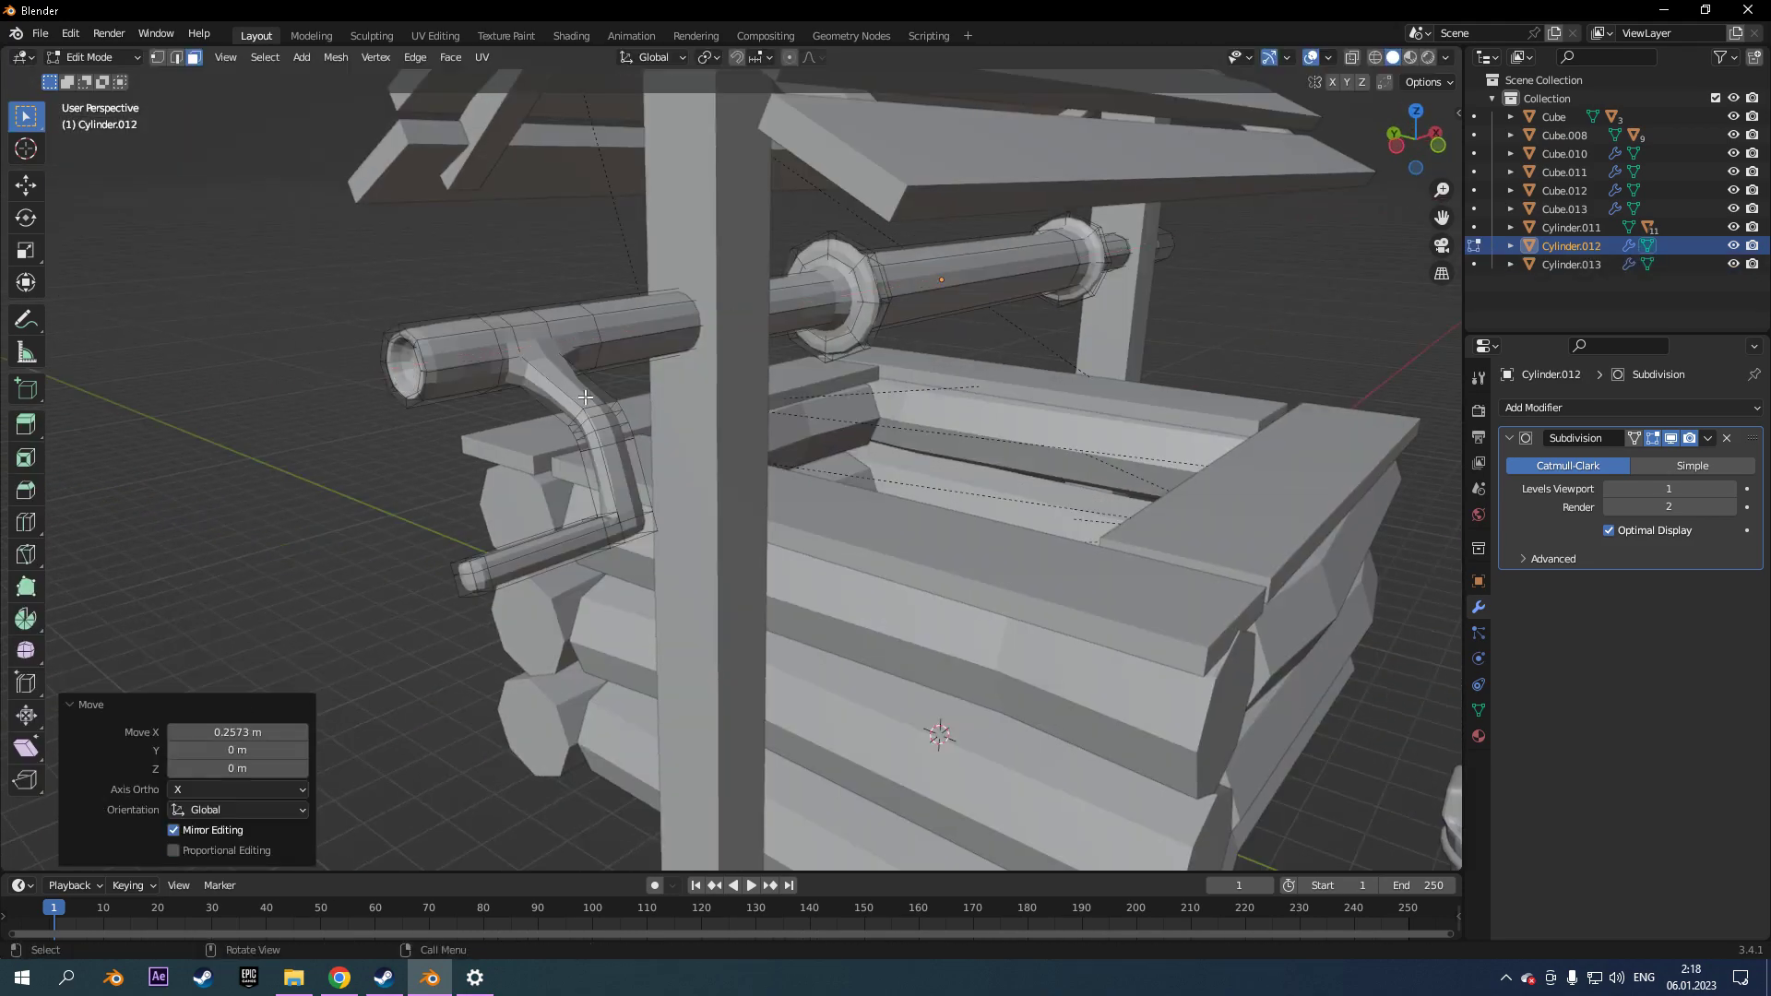
pyautogui.moveTo(585, 397); pyautogui.dragTo(595, 341, button='middle')
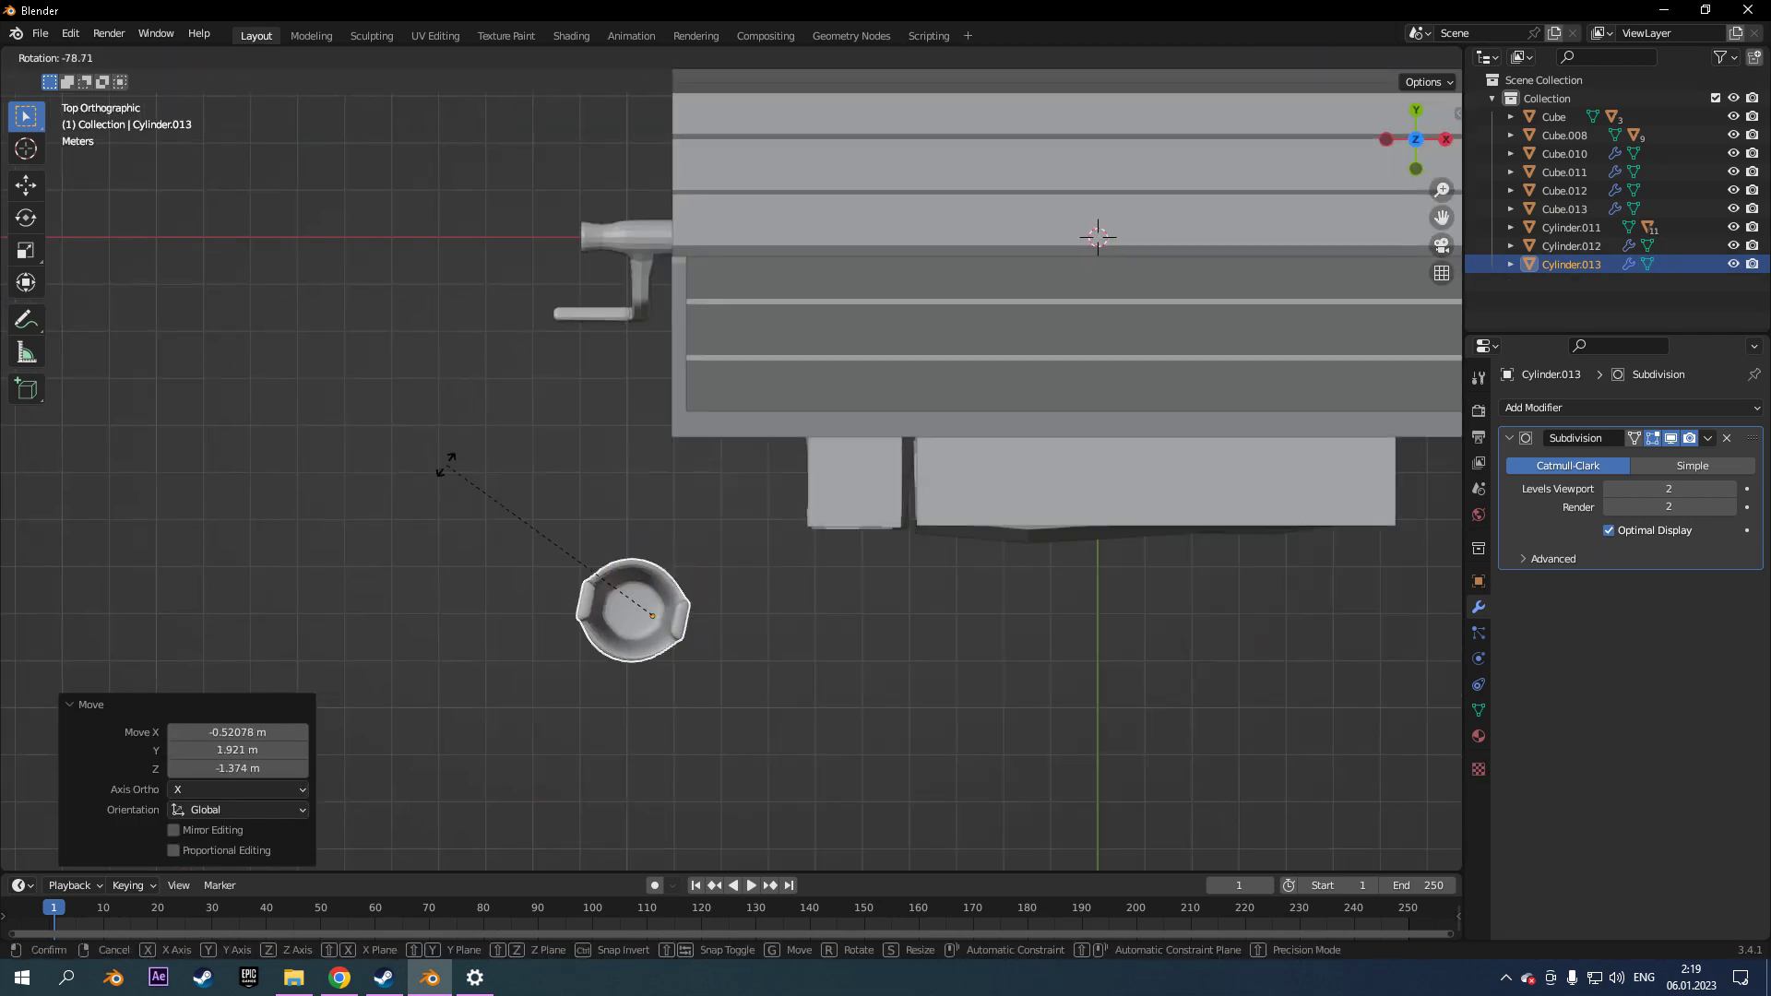
pyautogui.click(70, 34)
# Find the curve add-on by searching 'cu', then select every point of the roller spiral.
pyautogui.click(101, 289)
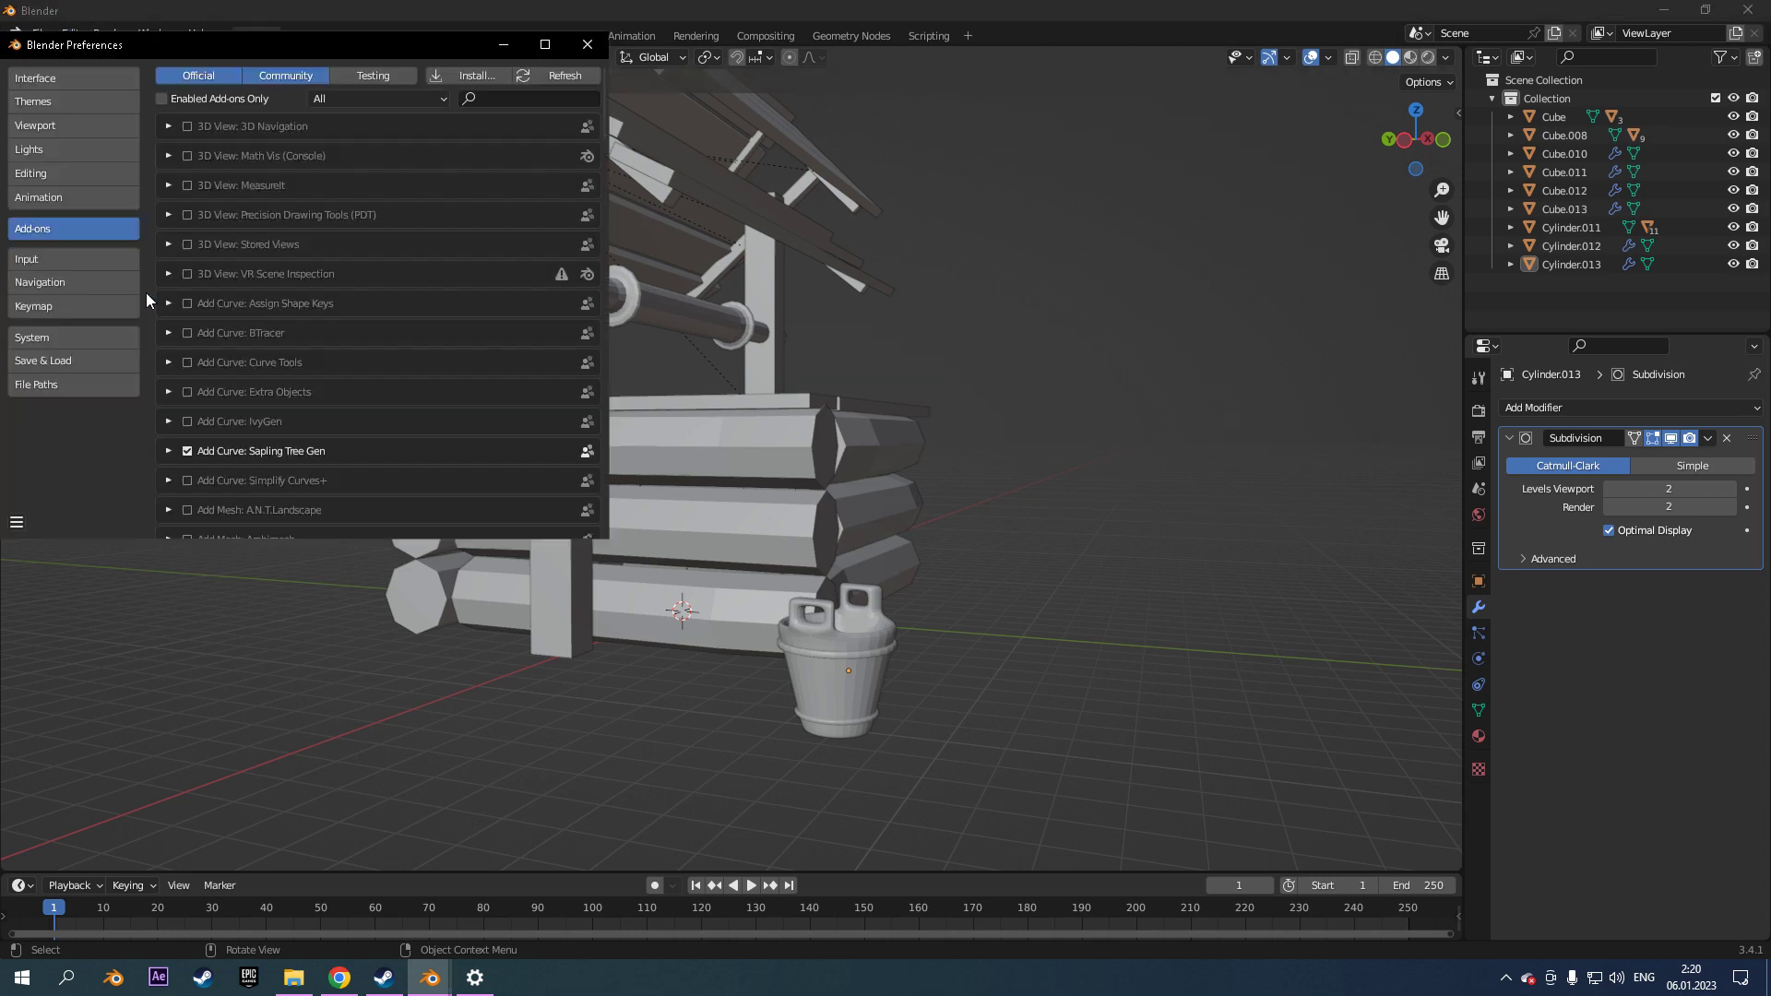
pyautogui.write('c')
pyautogui.click(525, 98)
pyautogui.write('cu')
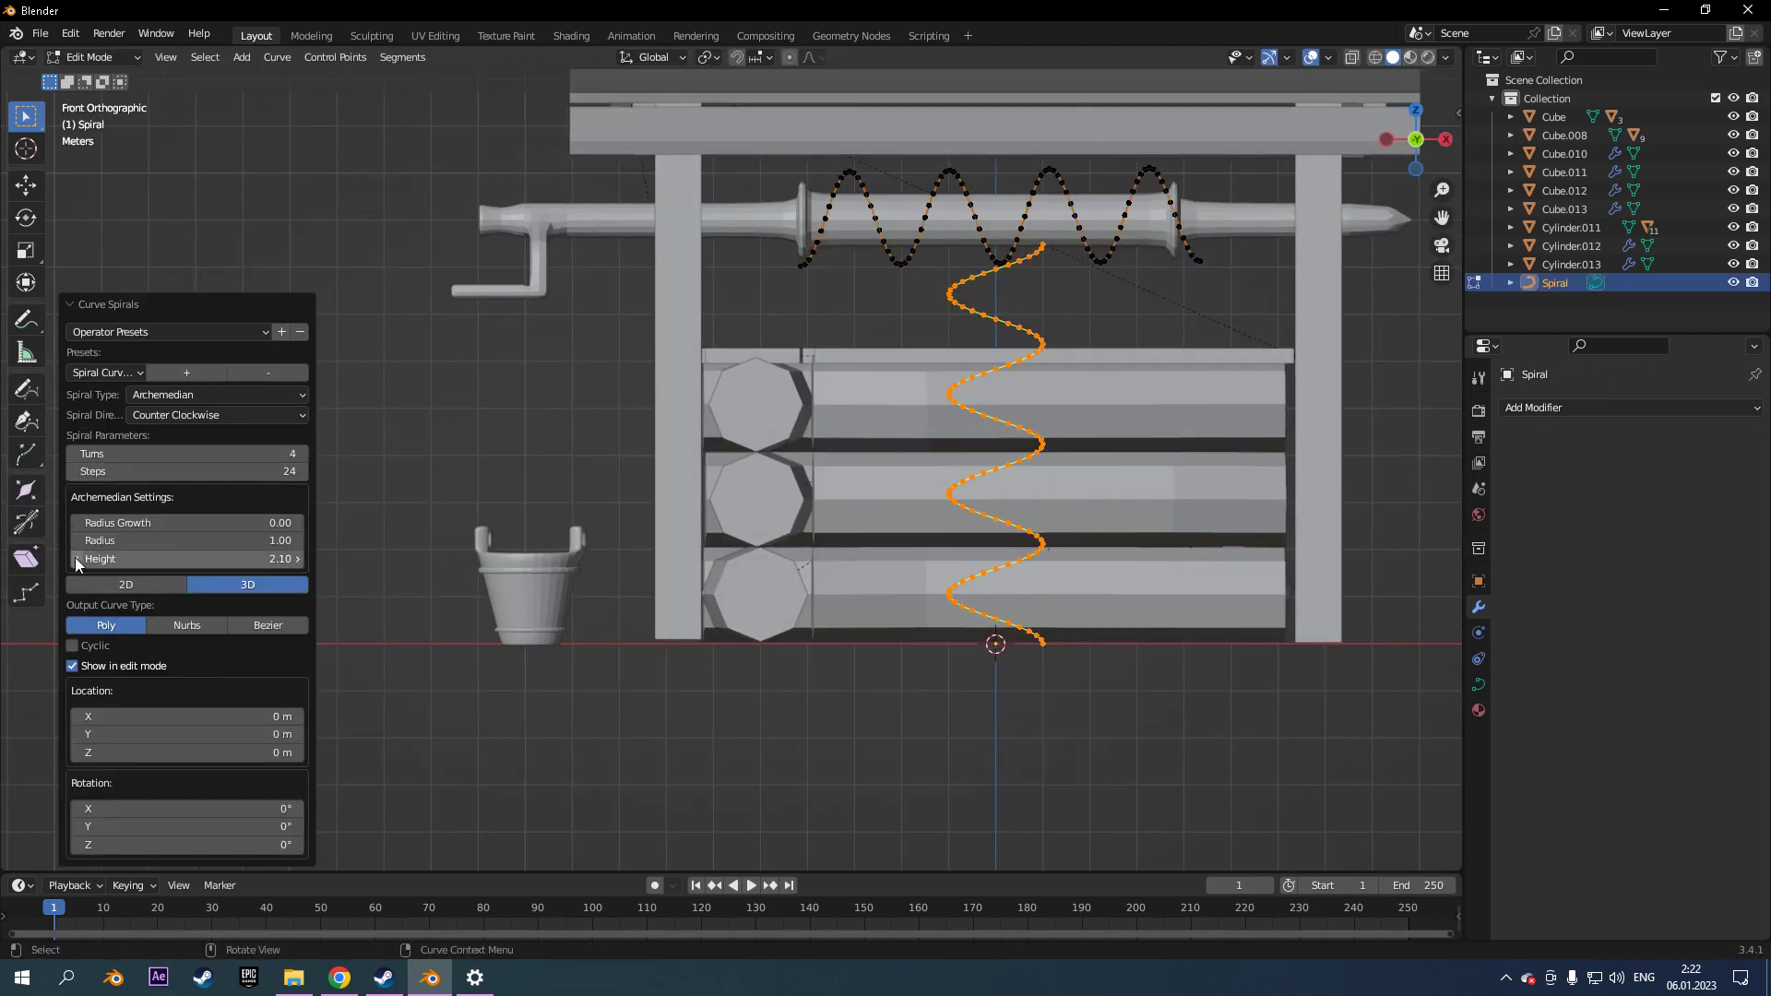
pyautogui.click(824, 244)
pyautogui.hotkey('ctrl', 'l')
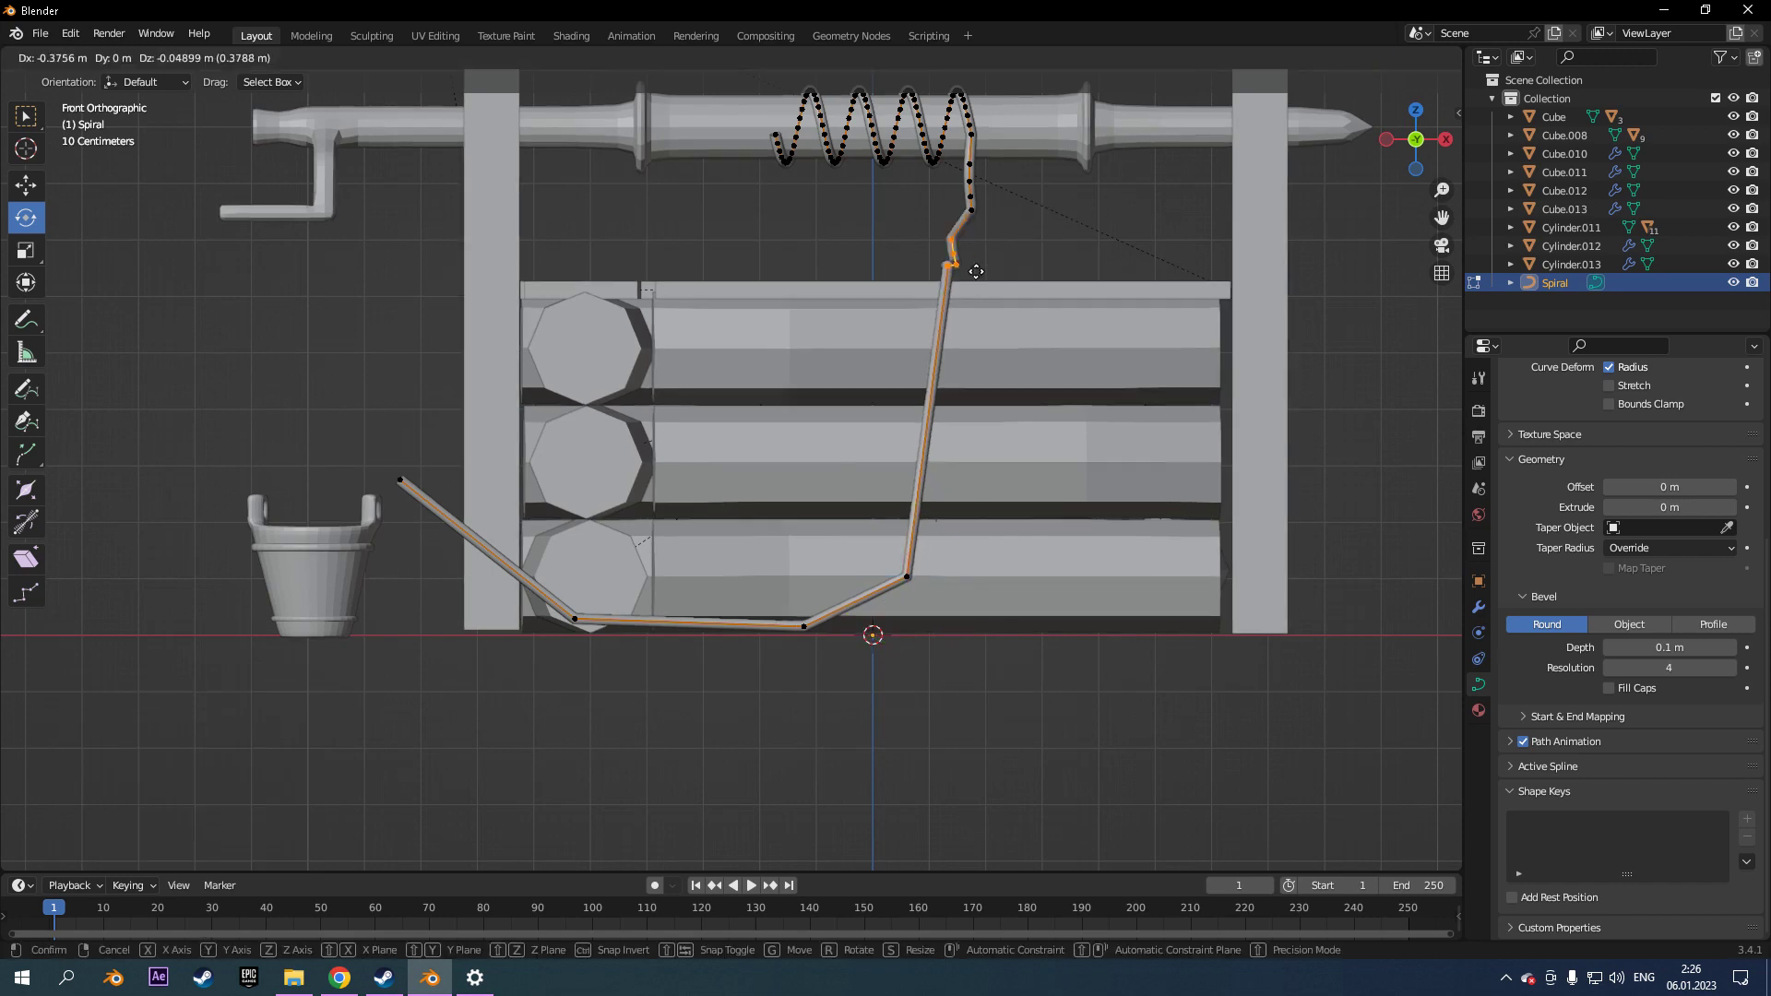
# Extrude and move the rope's end points down to loop through the bucket's handle.
pyautogui.click(987, 272)
pyautogui.moveTo(987, 272); pyautogui.dragTo(571, 694, button='middle')
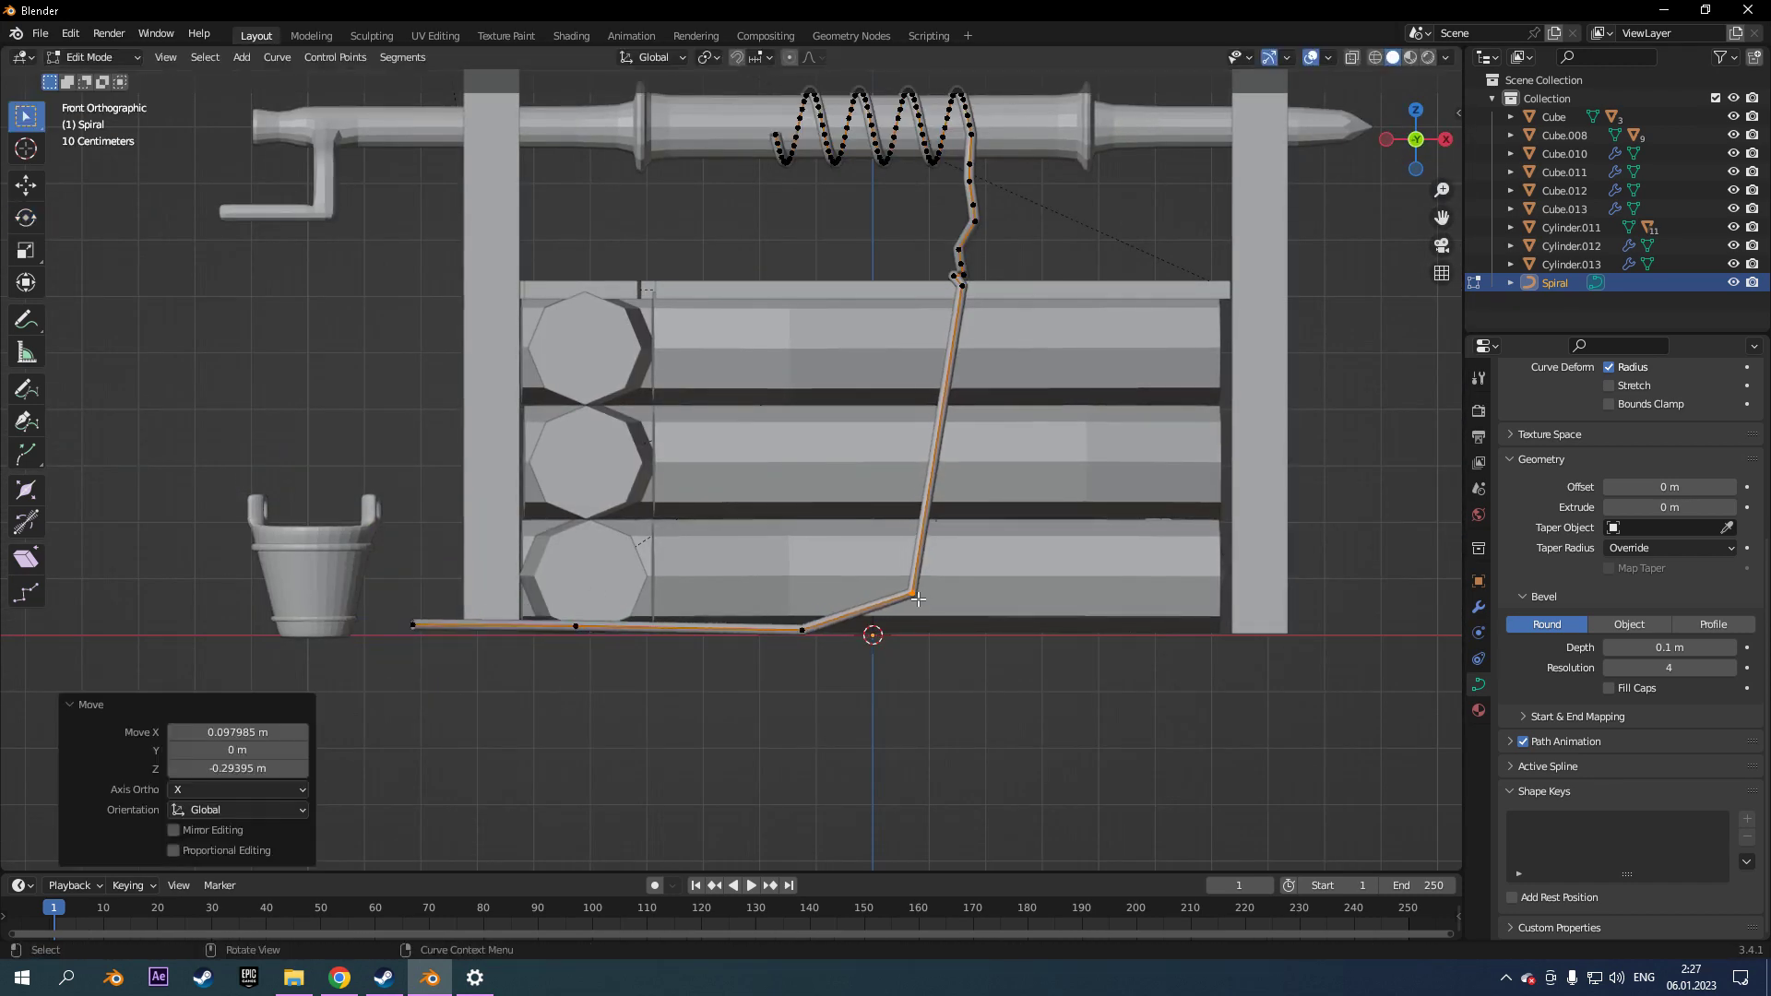
pyautogui.scroll(3, 391, 601)
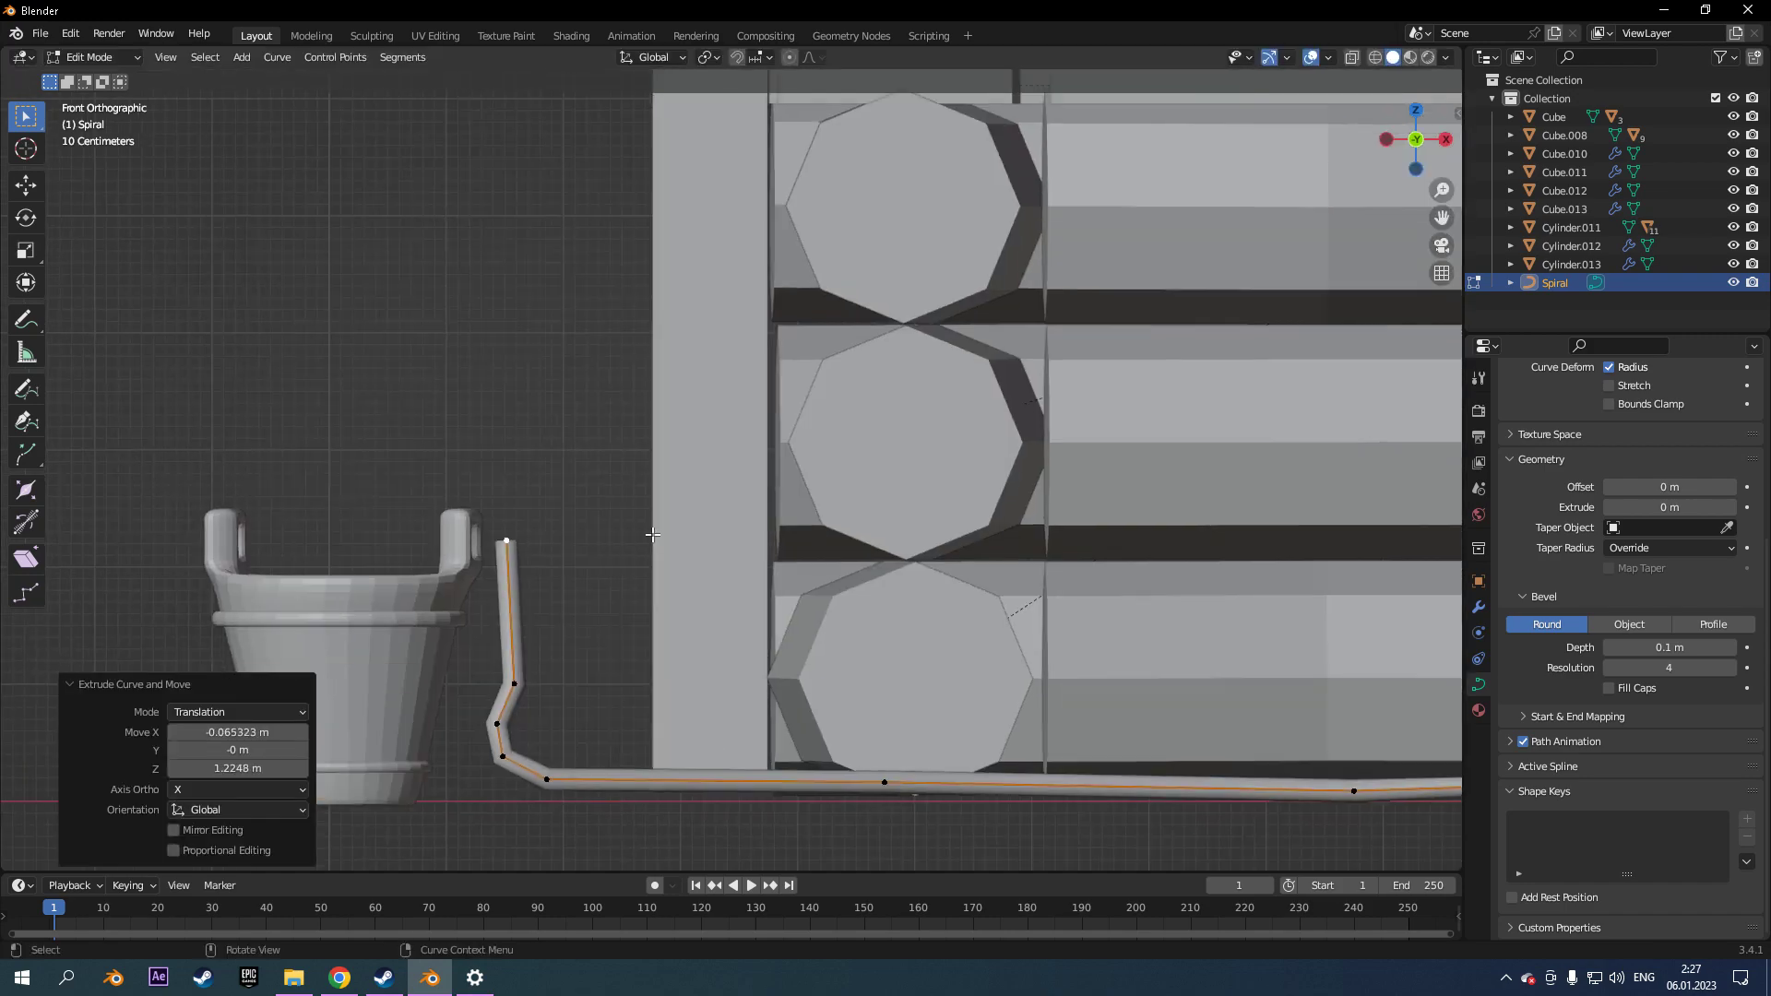
pyautogui.moveTo(391, 601)
pyautogui.mouseDown(button='middle')
pyautogui.moveTo(573, 533)
pyautogui.moveTo(1141, 493)
pyautogui.moveTo(465, 594)
pyautogui.mouseUp(button='middle')
pyautogui.press('e')
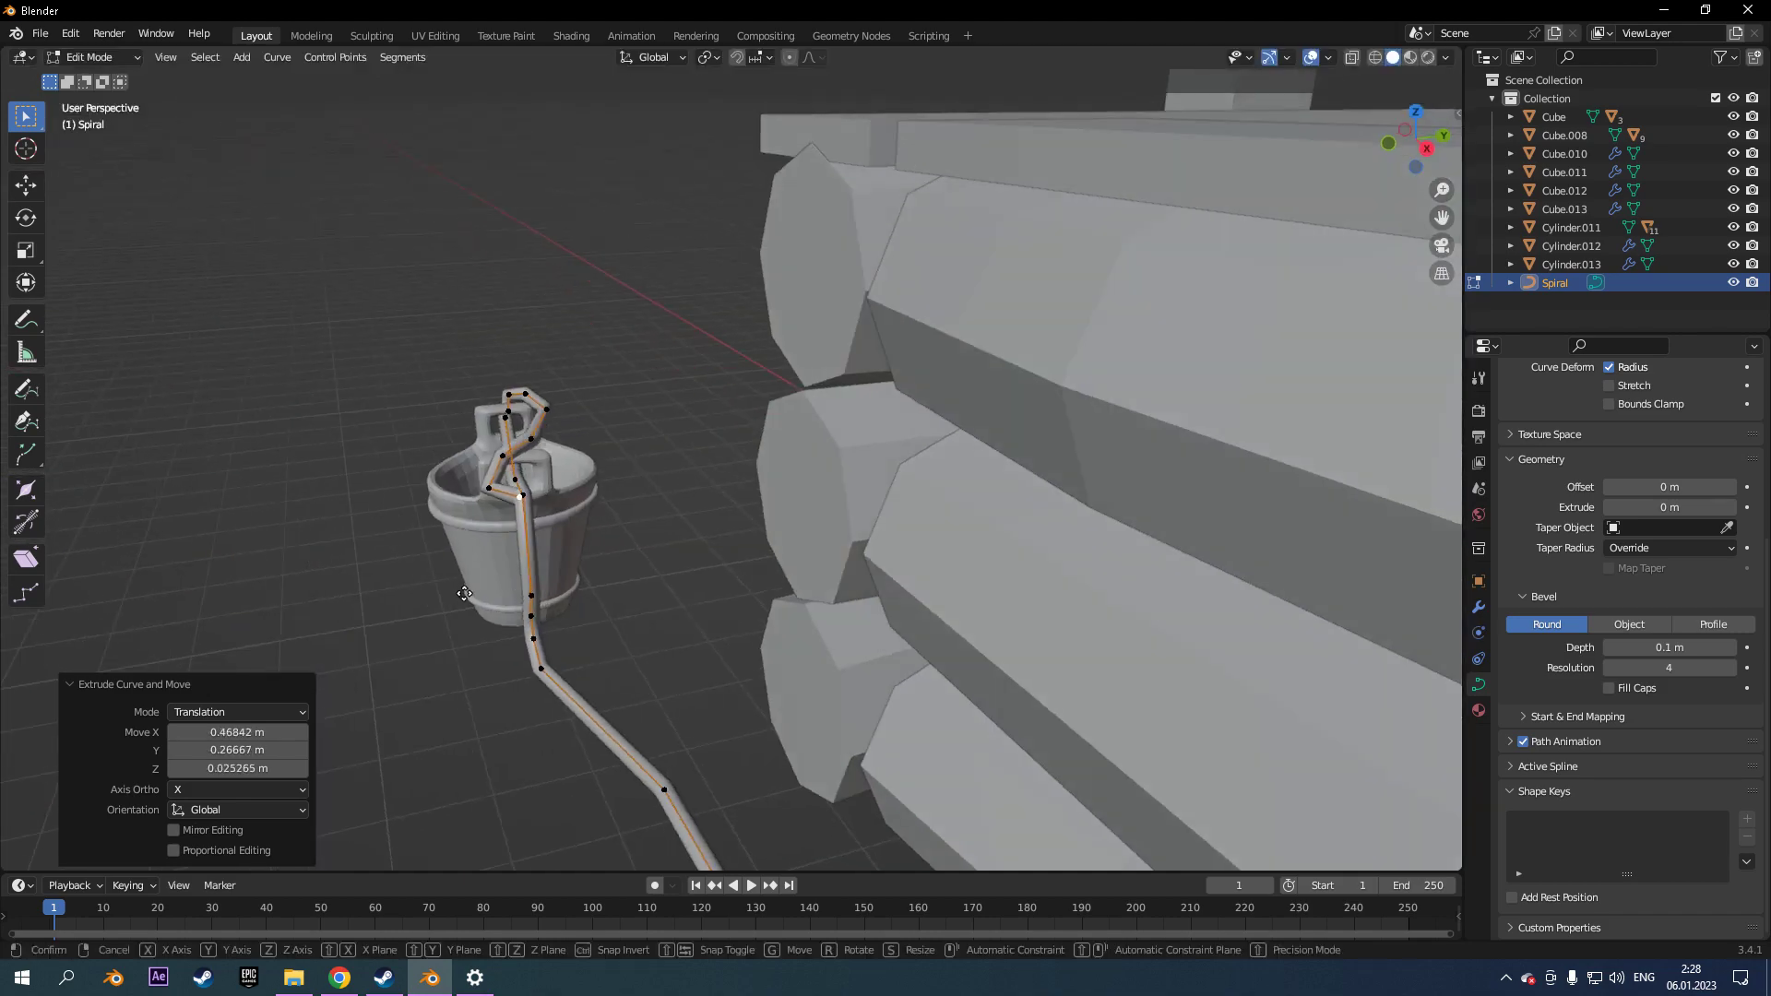
pyautogui.click(465, 593)
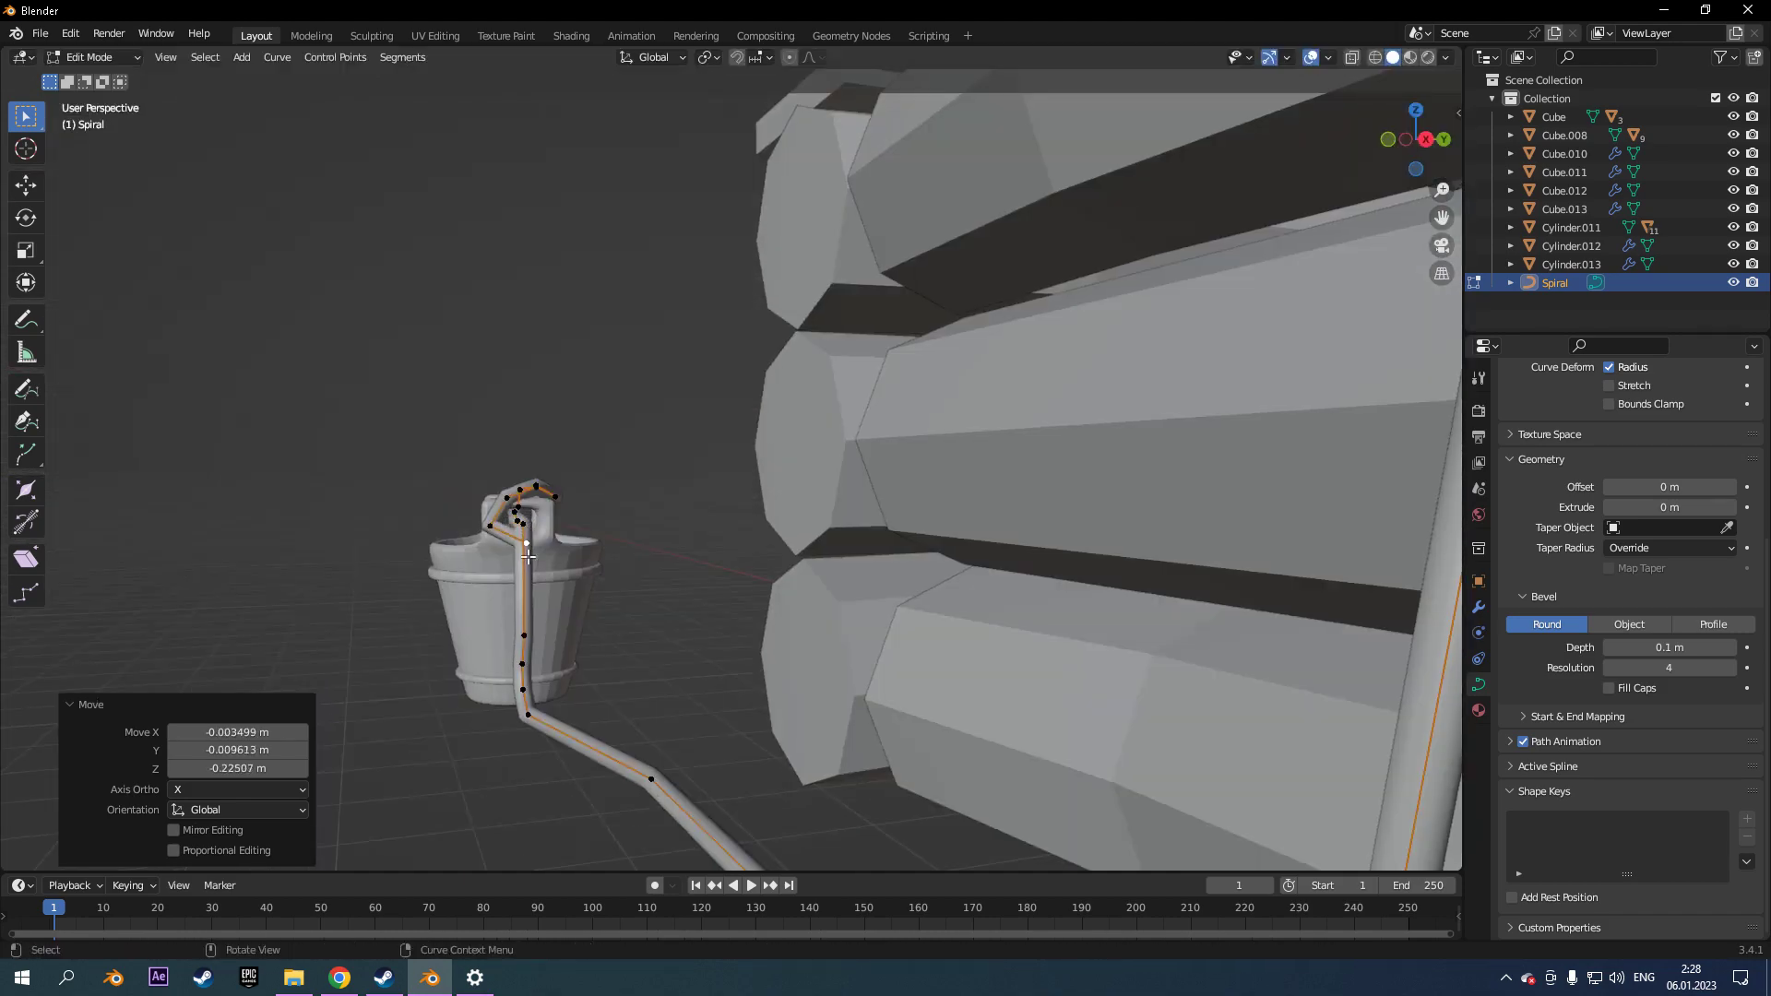
pyautogui.moveTo(465, 593); pyautogui.dragTo(831, 595, button='middle')
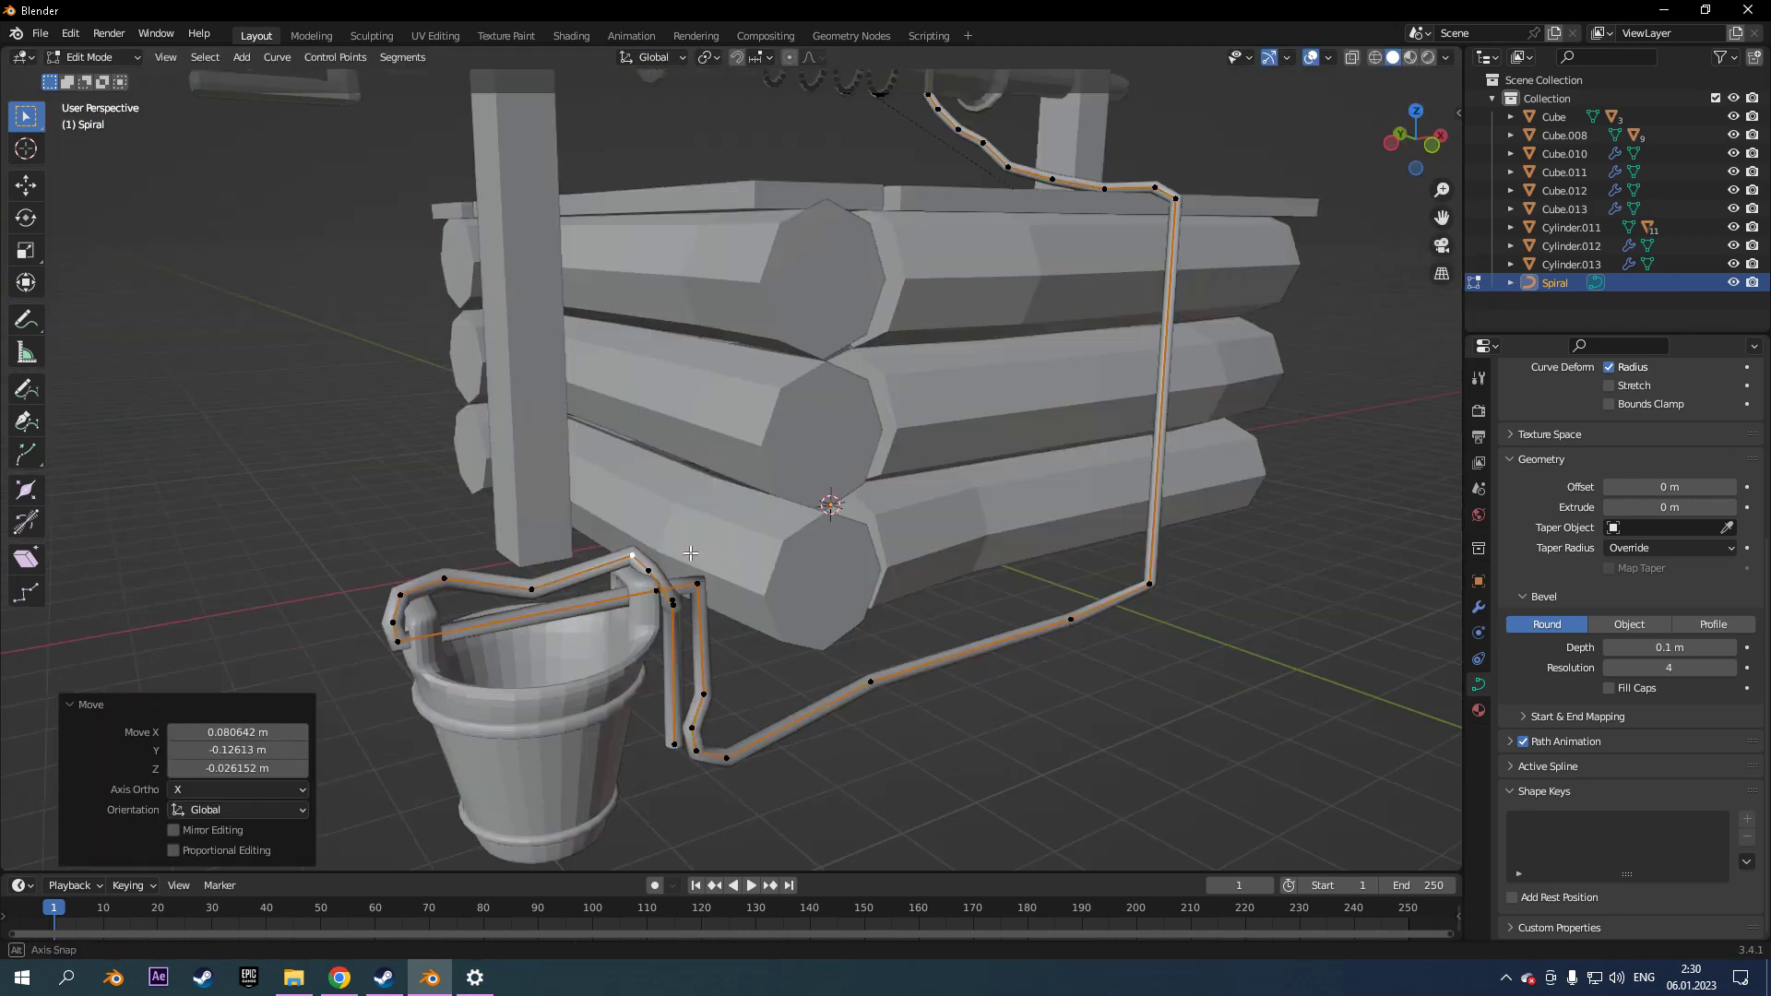
pyautogui.press('g')
pyautogui.click(565, 584)
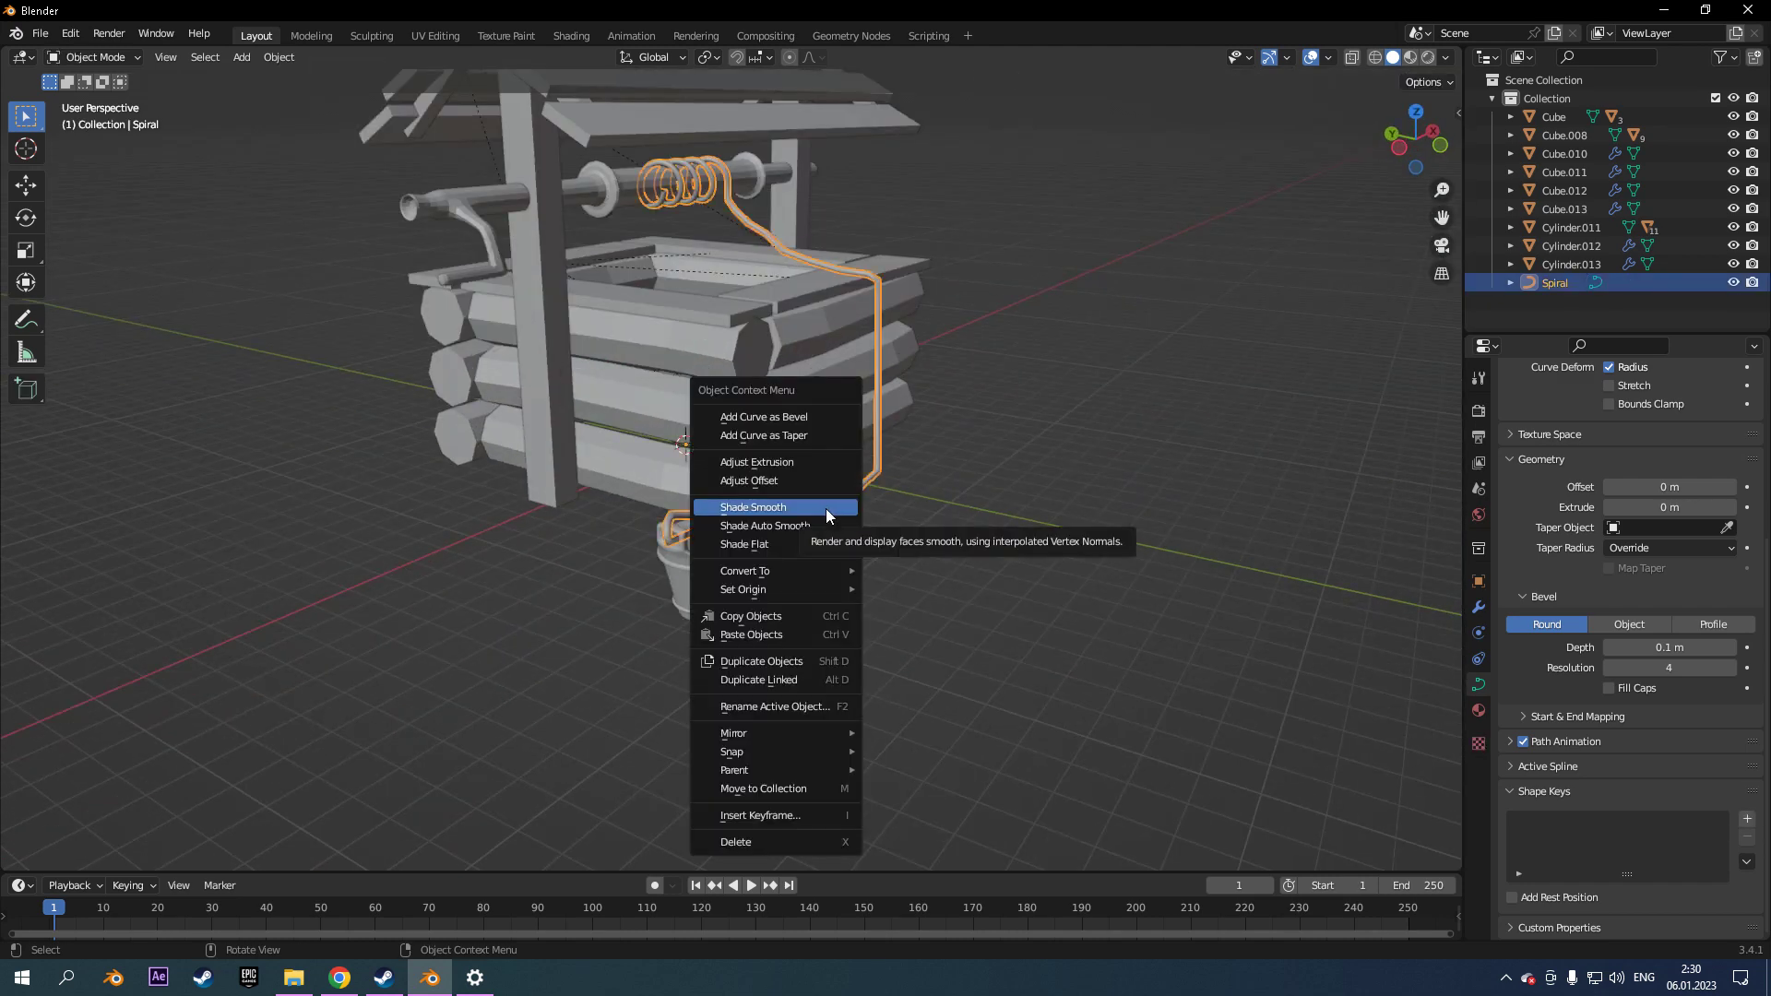
# Convert the spiral rope curve into a mesh and enter its Edit Mode.
pyautogui.rightClick(799, 552)
pyautogui.press('Tab')
pyautogui.rightClick(804, 508)
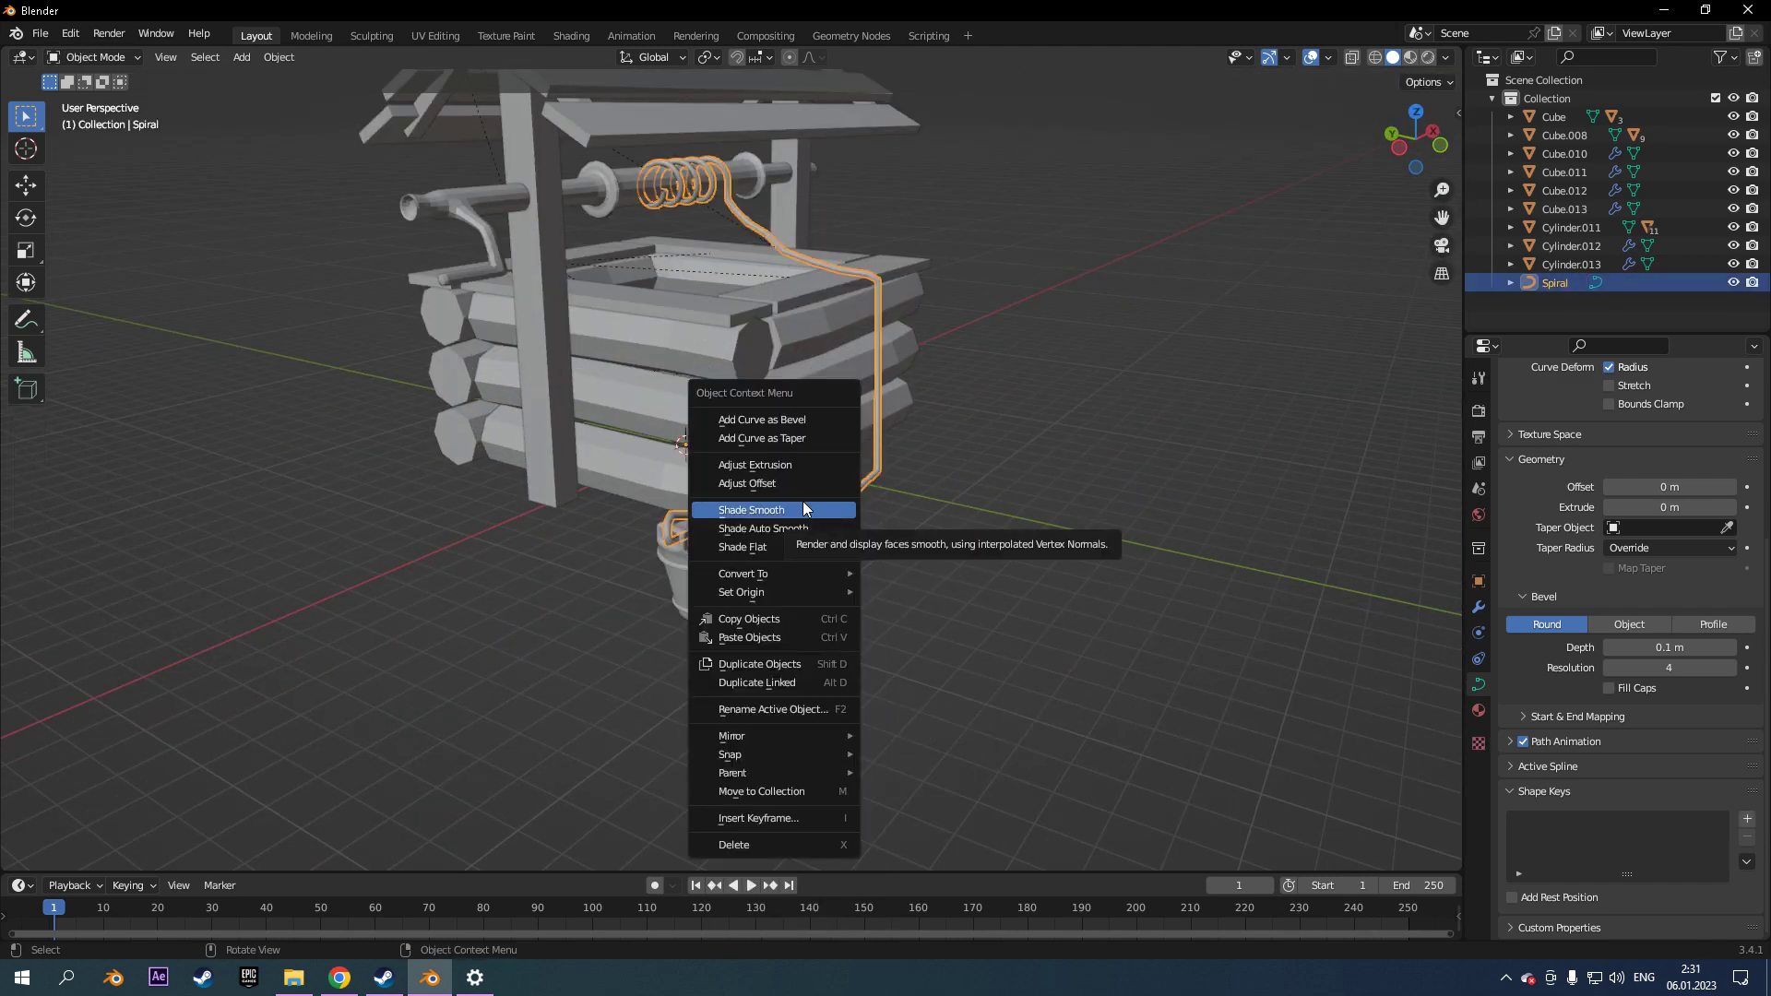
pyautogui.click(913, 591)
pyautogui.scroll(5, 646, 415)
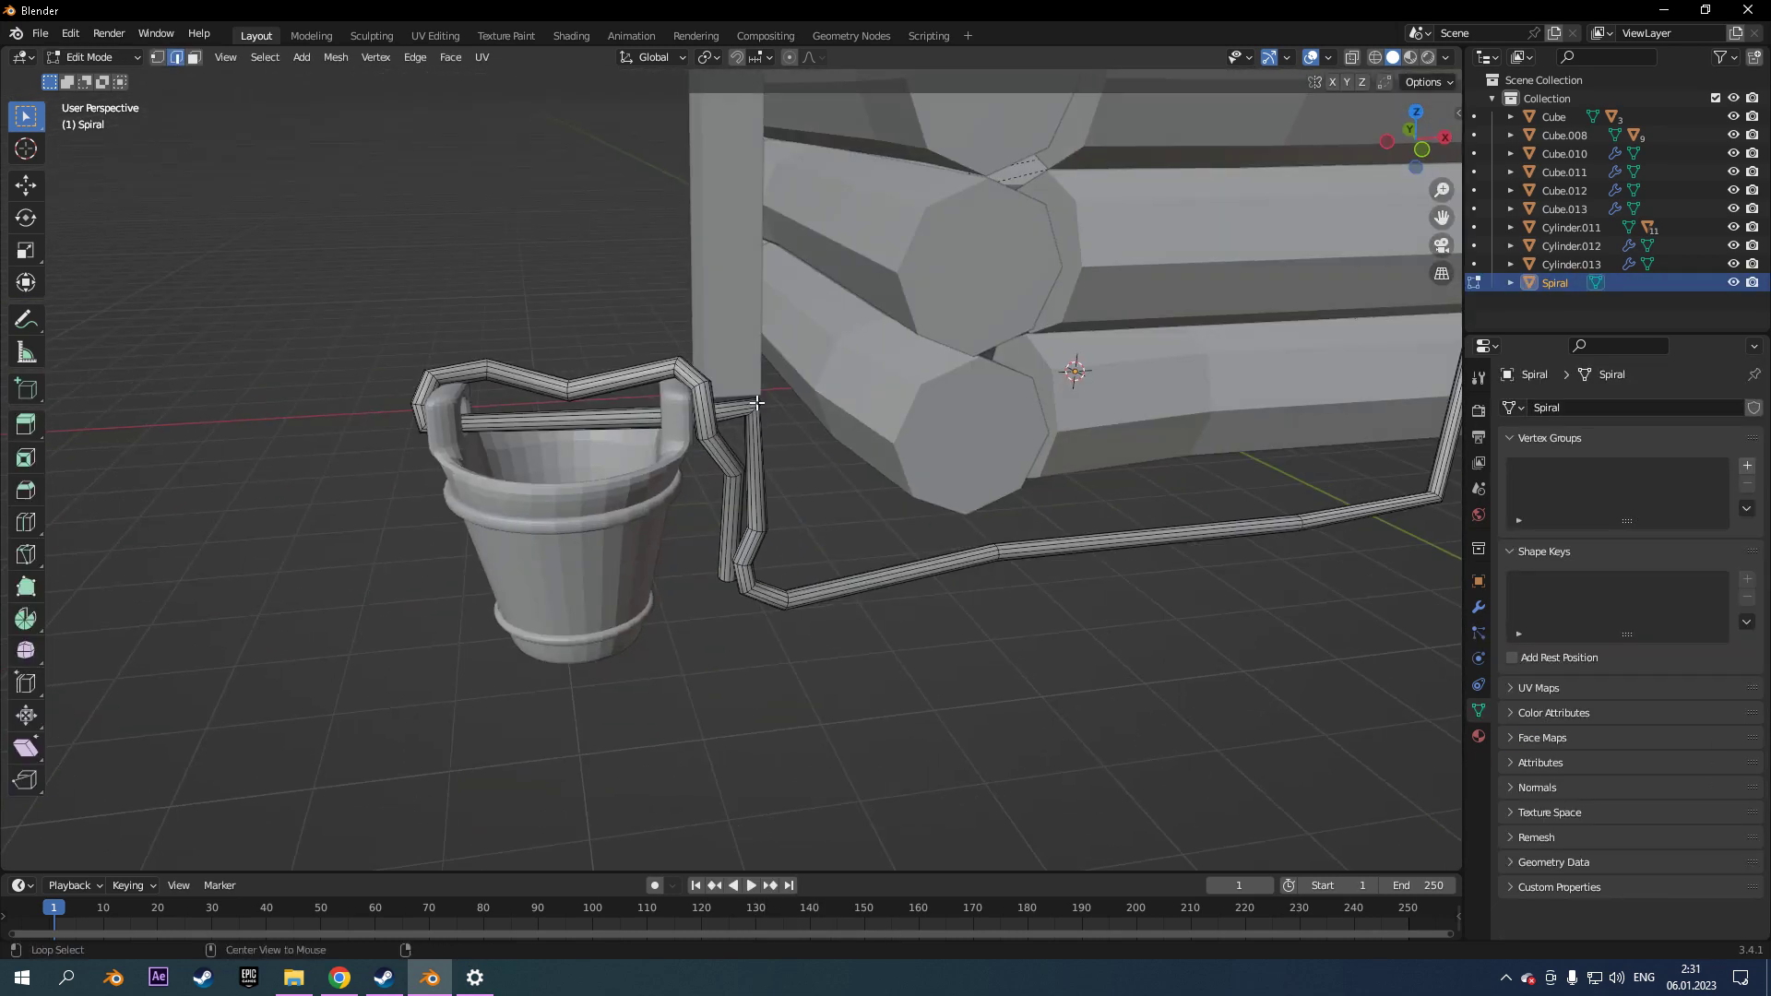
pyautogui.press('Tab')
# Smooth the rope with a Subdivision Surface modifier at viewport level 5.
pyautogui.click(1479, 607)
pyautogui.click(1628, 407)
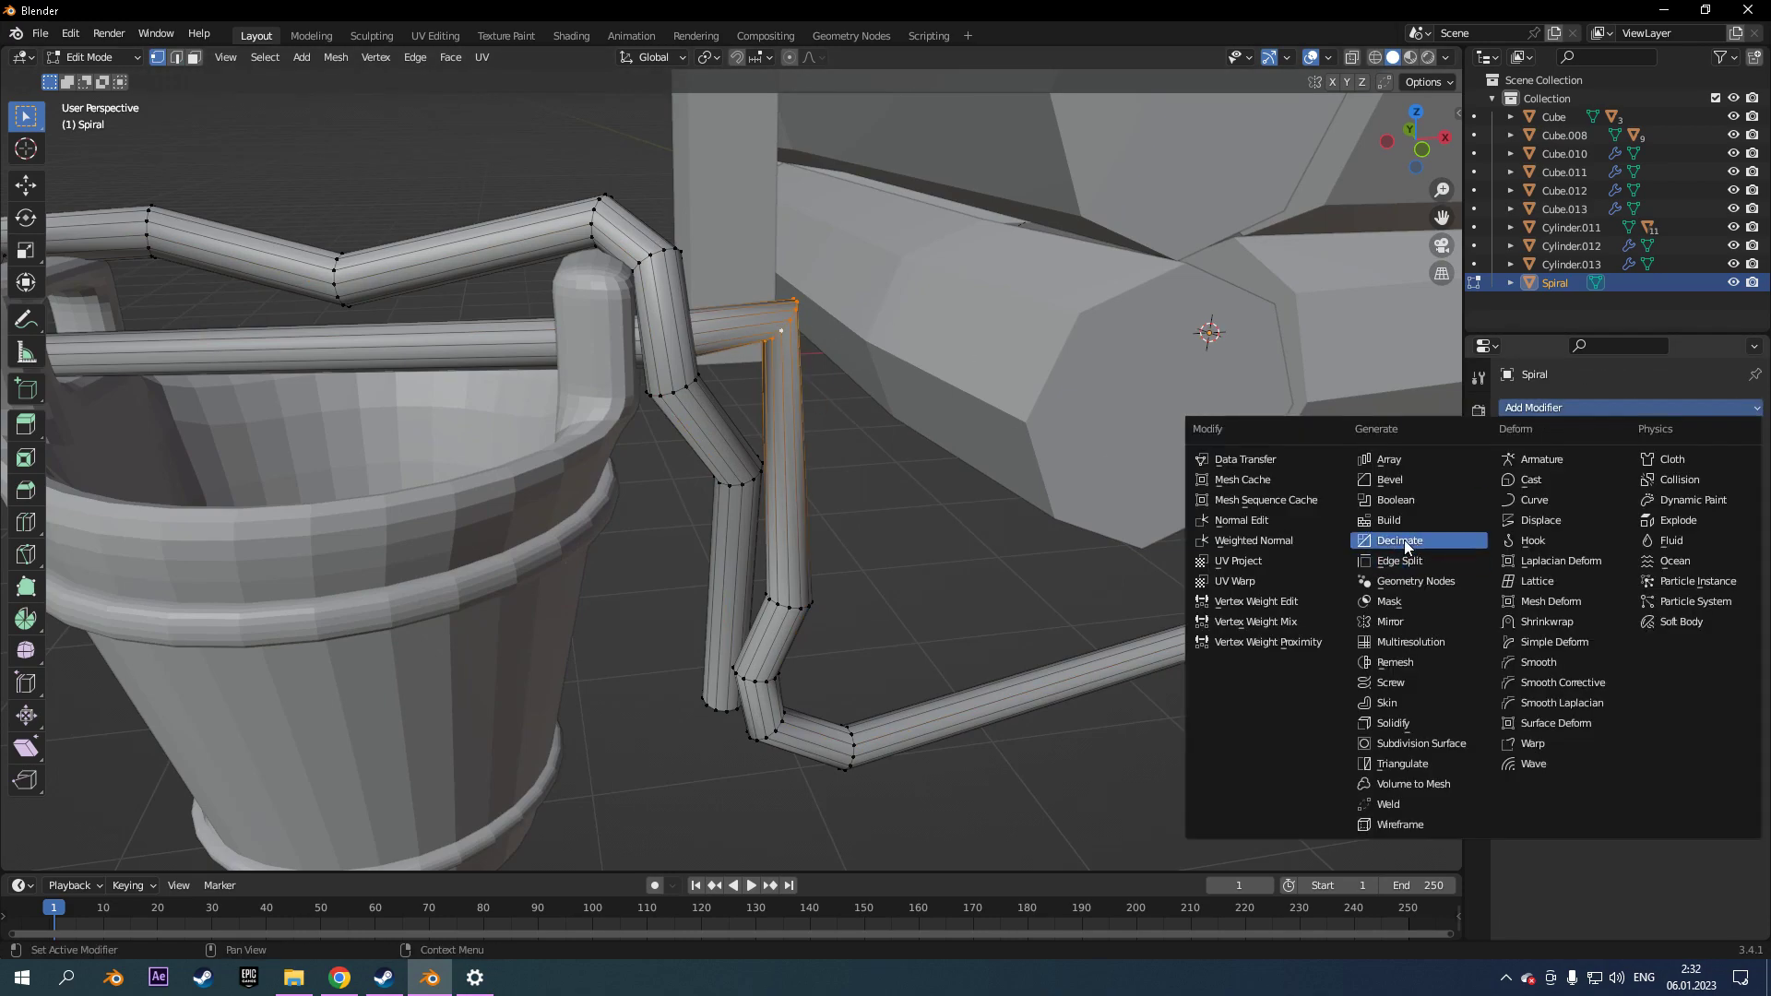
pyautogui.click(1391, 626)
pyautogui.hotkey('ctrl', '5')
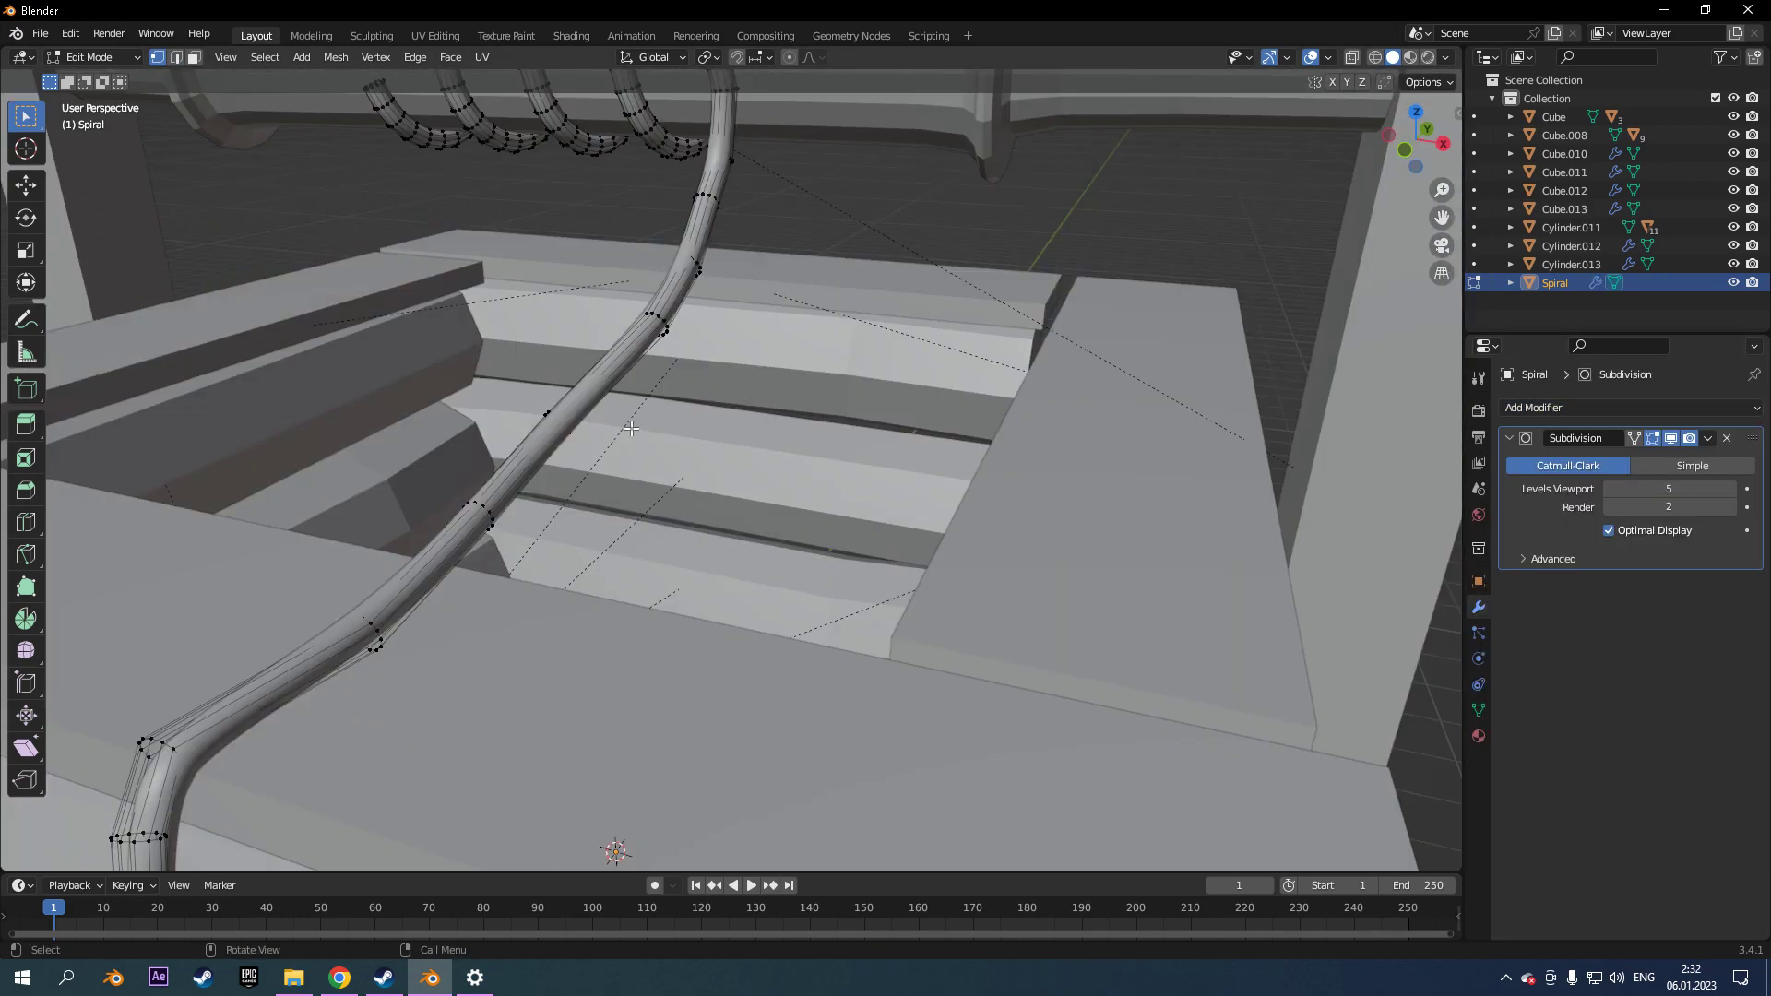
pyautogui.scroll(-5, 862, 329)
pyautogui.hotkey('alt', 'z')
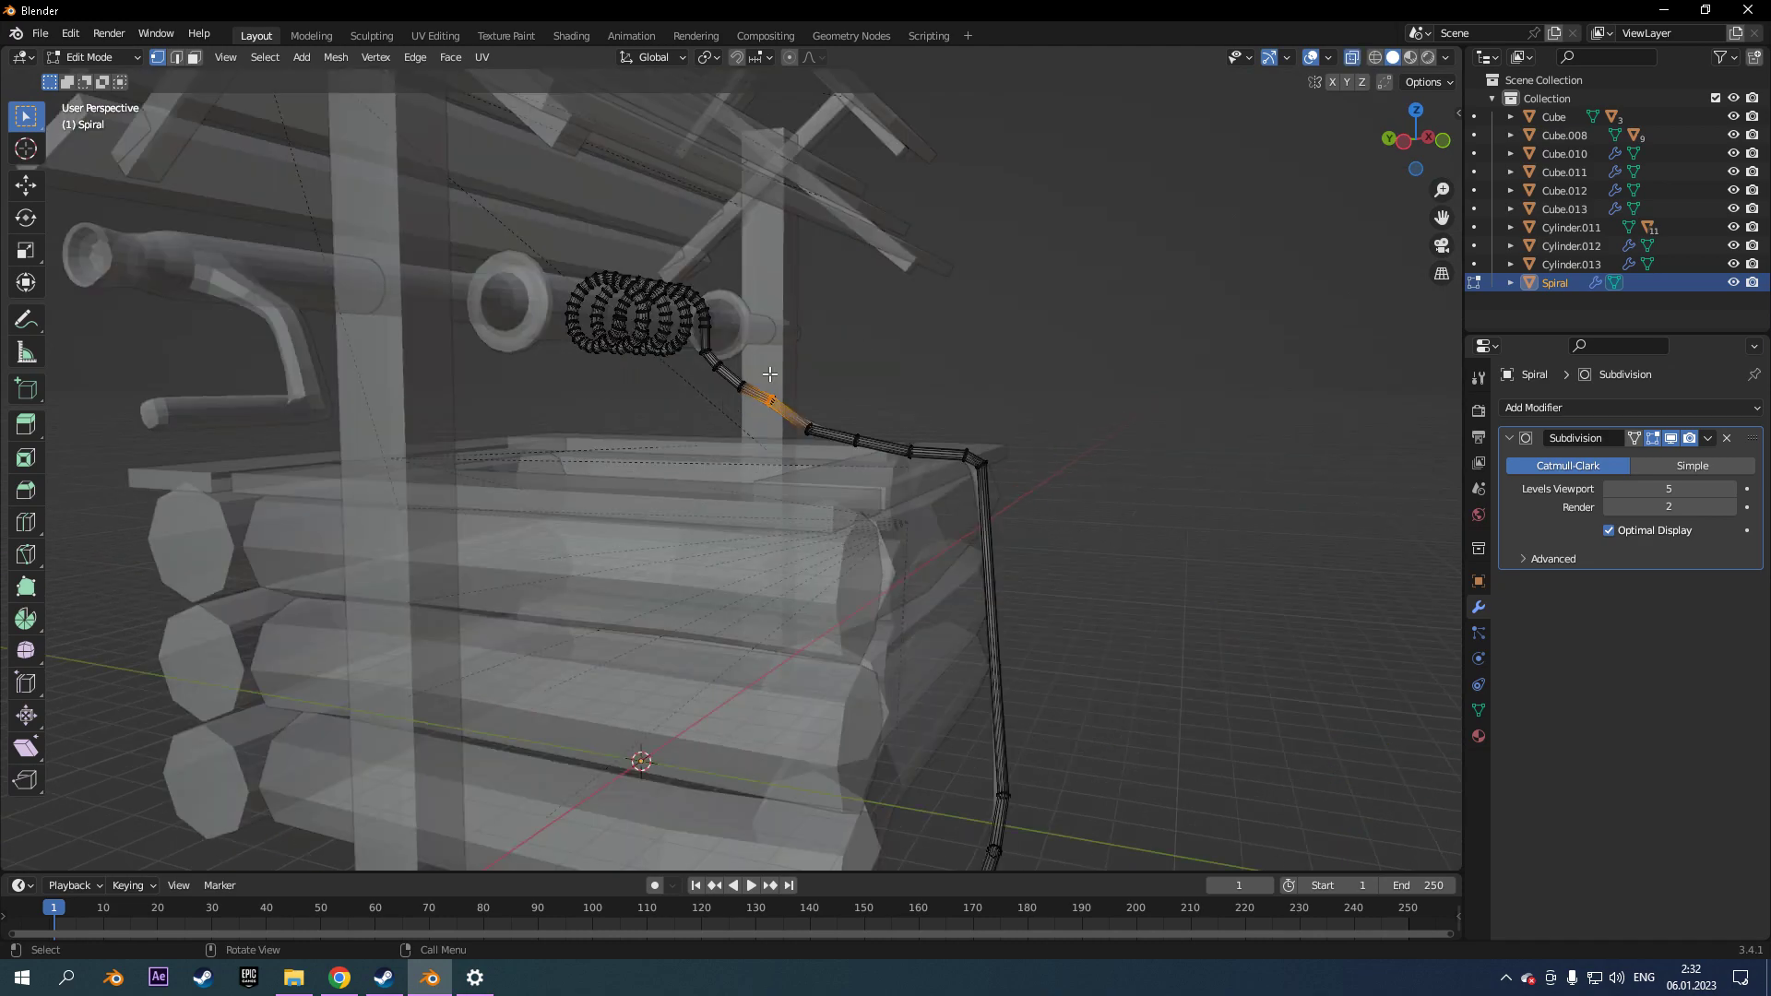
pyautogui.scroll(-3, 736, 376)
pyautogui.scroll(-4, 736, 376)
pyautogui.hotkey('alt', 'z')
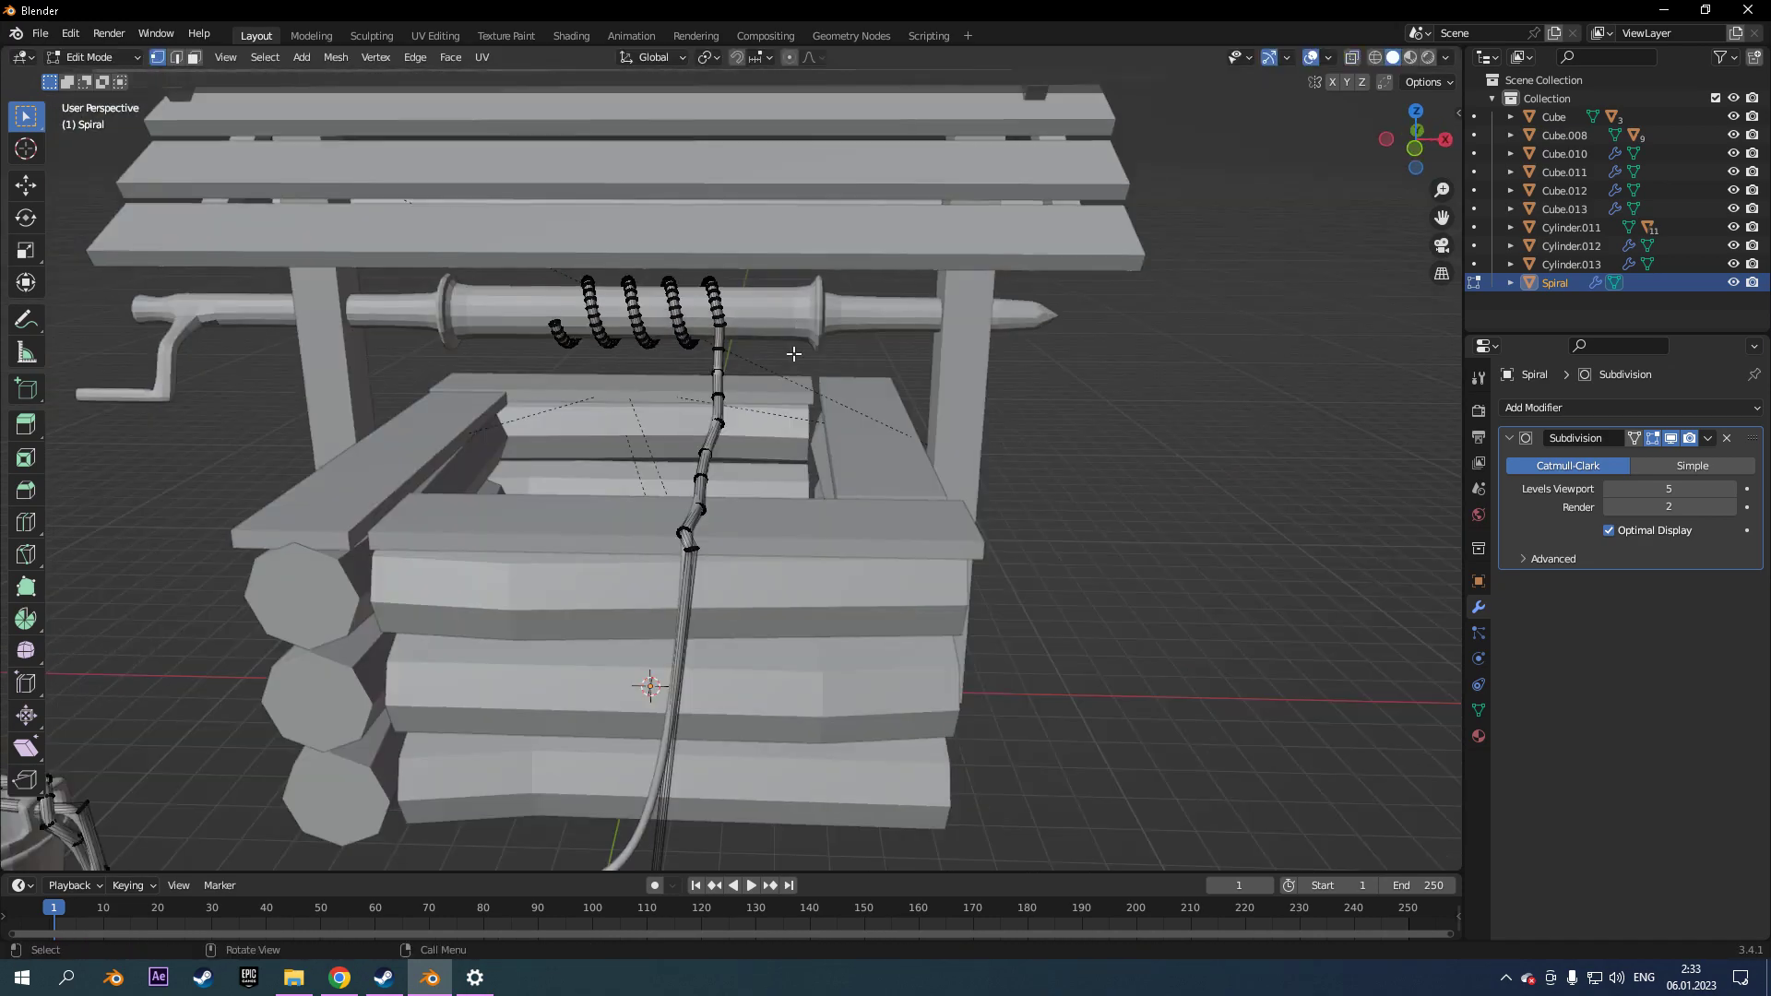
pyautogui.moveTo(736, 376); pyautogui.dragTo(835, 476, button='middle')
# Add a plane under the well and scale it up to about 34.69.
pyautogui.press('Tab')
pyautogui.hotkey('shift', 'a')
pyautogui.click(1006, 522)
pyautogui.press('s')
pyautogui.click(739, 283)
pyautogui.moveTo(739, 283); pyautogui.dragTo(739, 282, button='middle')
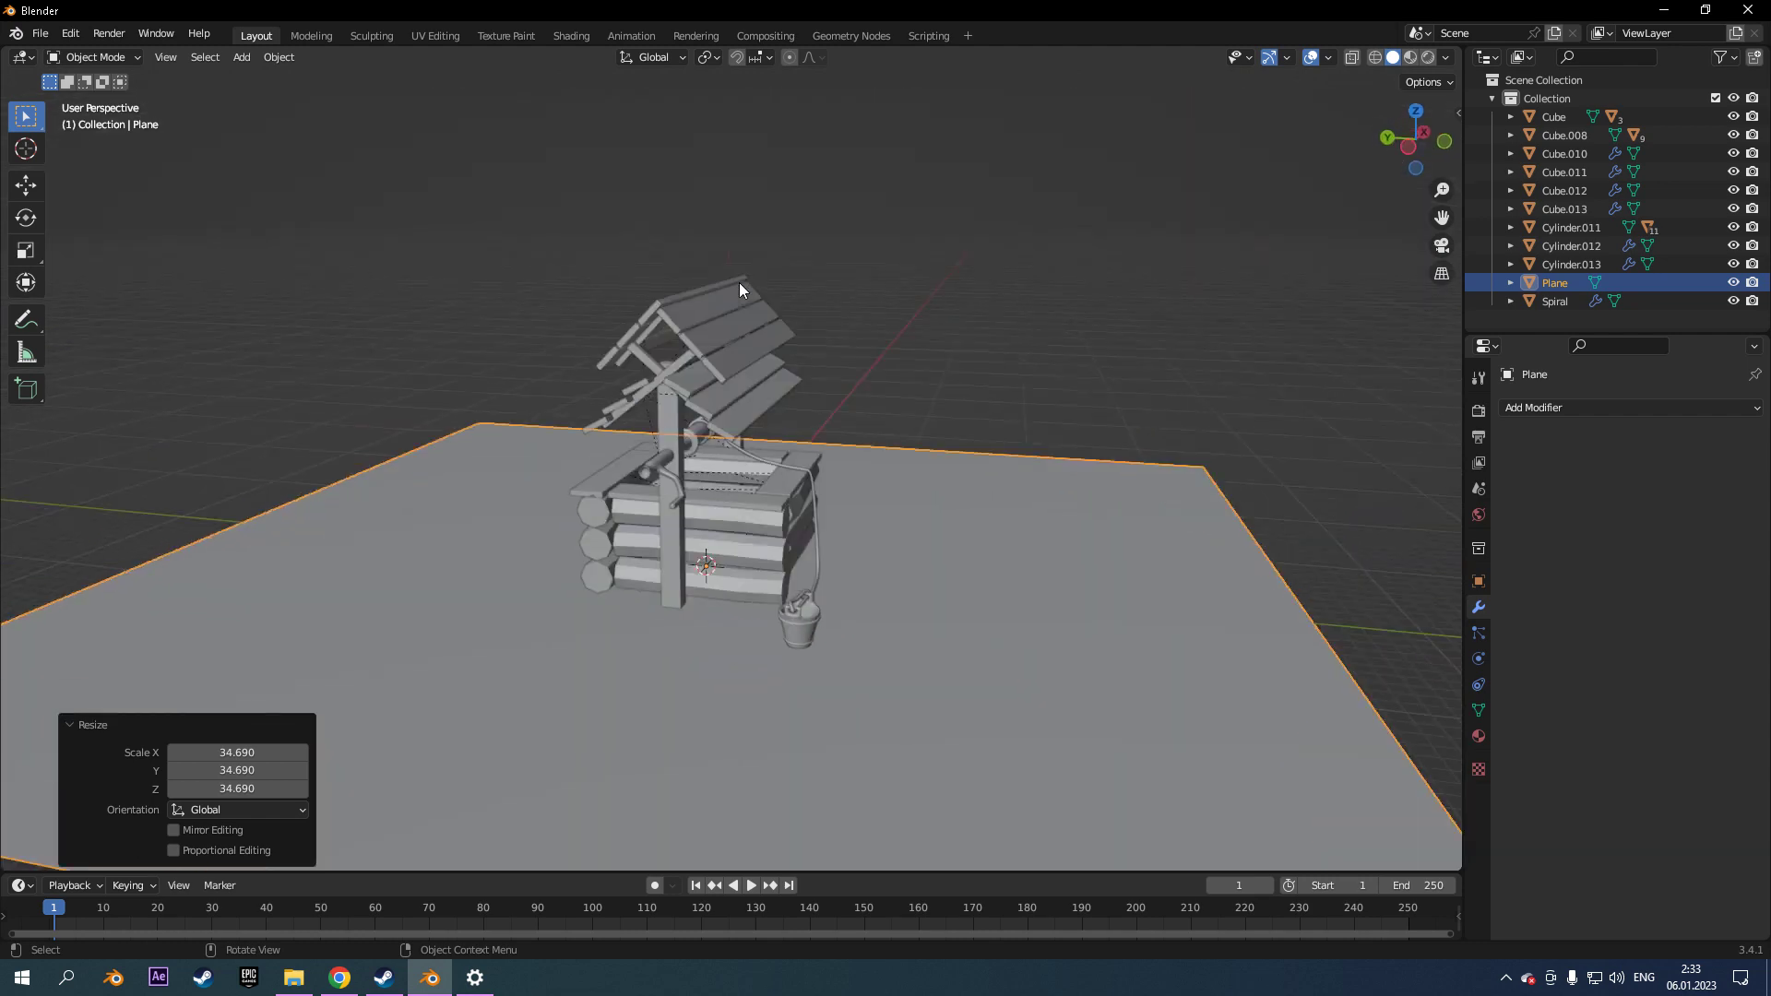
# Finish sizing the ground plane and add a camera framing the well in a 1080×1080 orthographic shot.
pyautogui.press('s')
pyautogui.click(800, 424)
pyautogui.hotkey('shift', 'a')
pyautogui.click(772, 655)
pyautogui.press('ctrl+alt+KP_0')
pyautogui.press('s')
pyautogui.click(1084, 284)
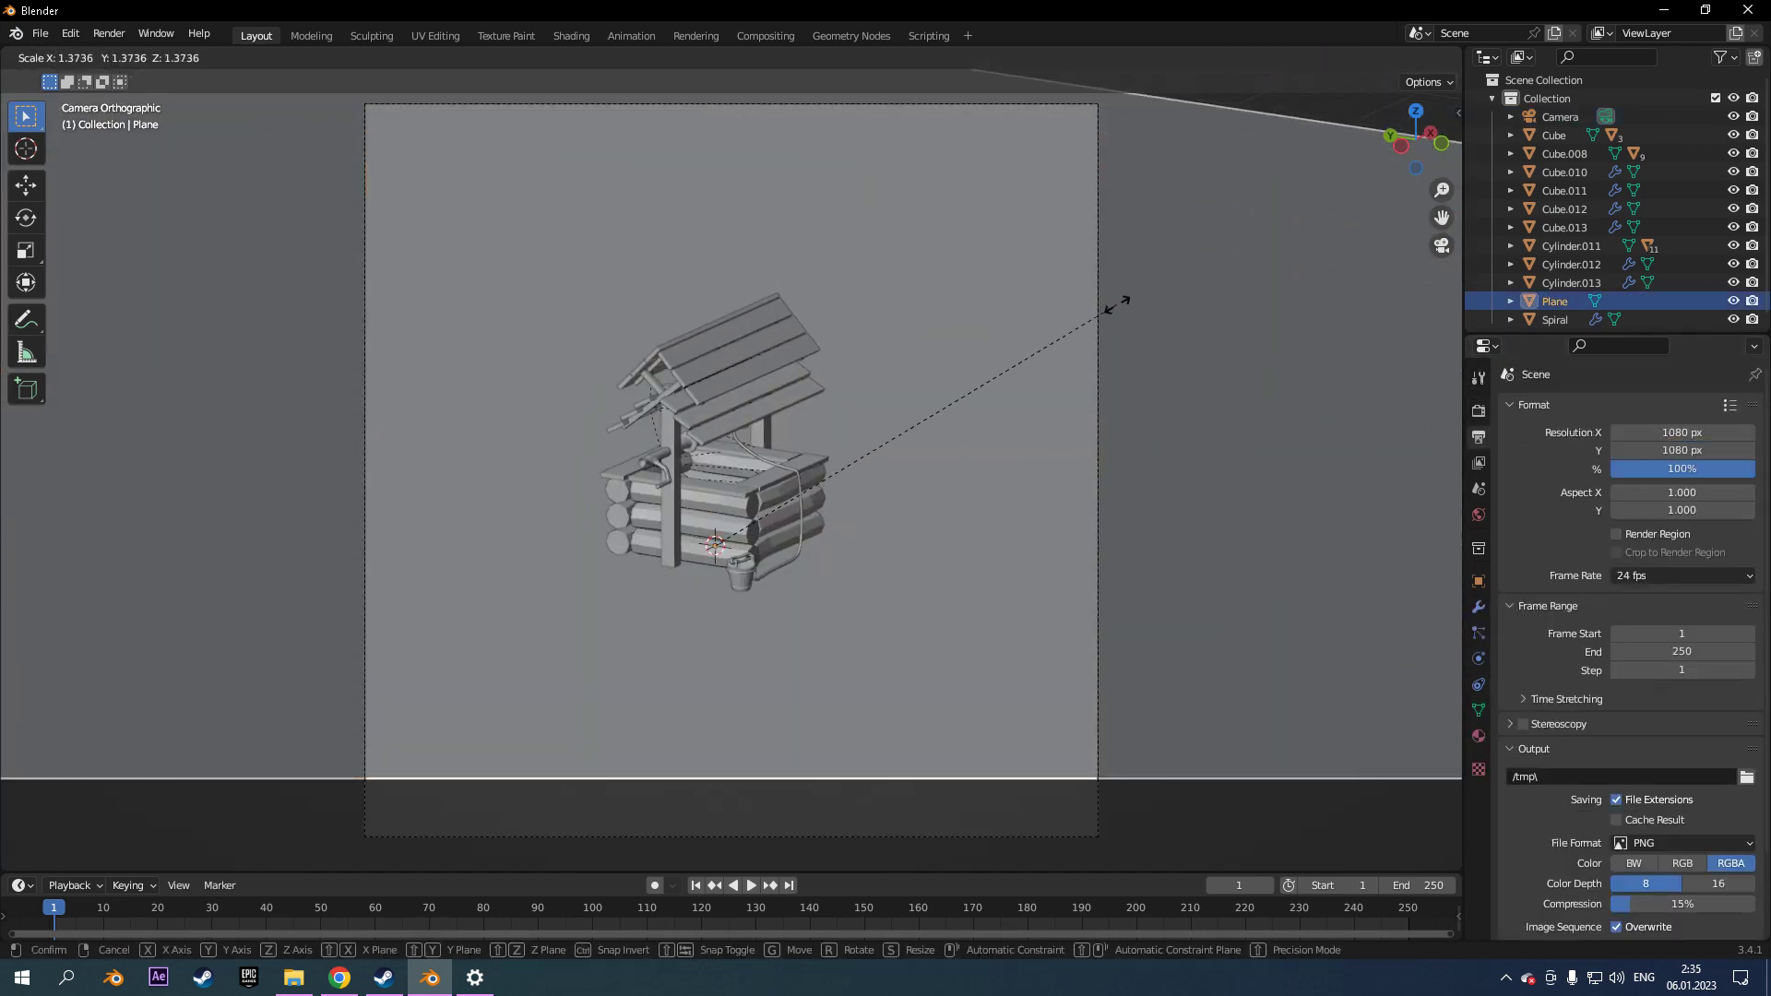
pyautogui.click(944, 451)
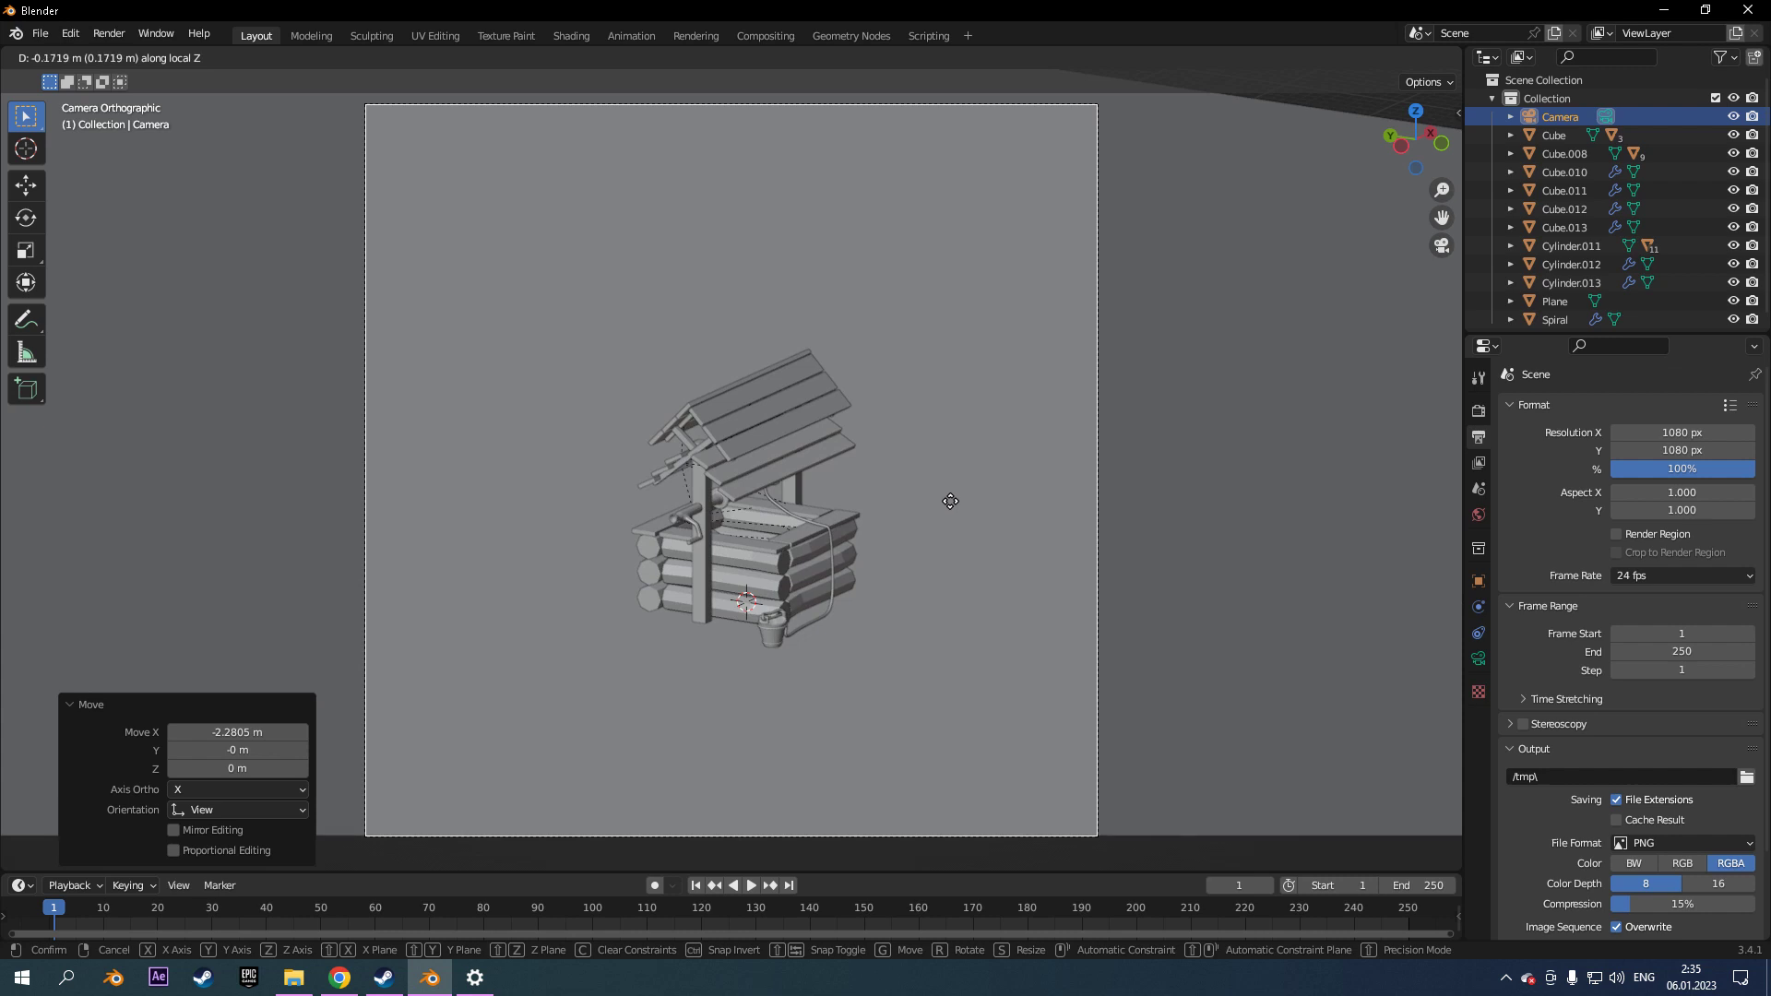
pyautogui.scroll(1, 922, 517)
# Add an icosphere and scale it into a small rock beside the well.
pyautogui.hotkey('shift', 'a')
pyautogui.click(984, 329)
pyautogui.press('s')
pyautogui.click(2, 505)
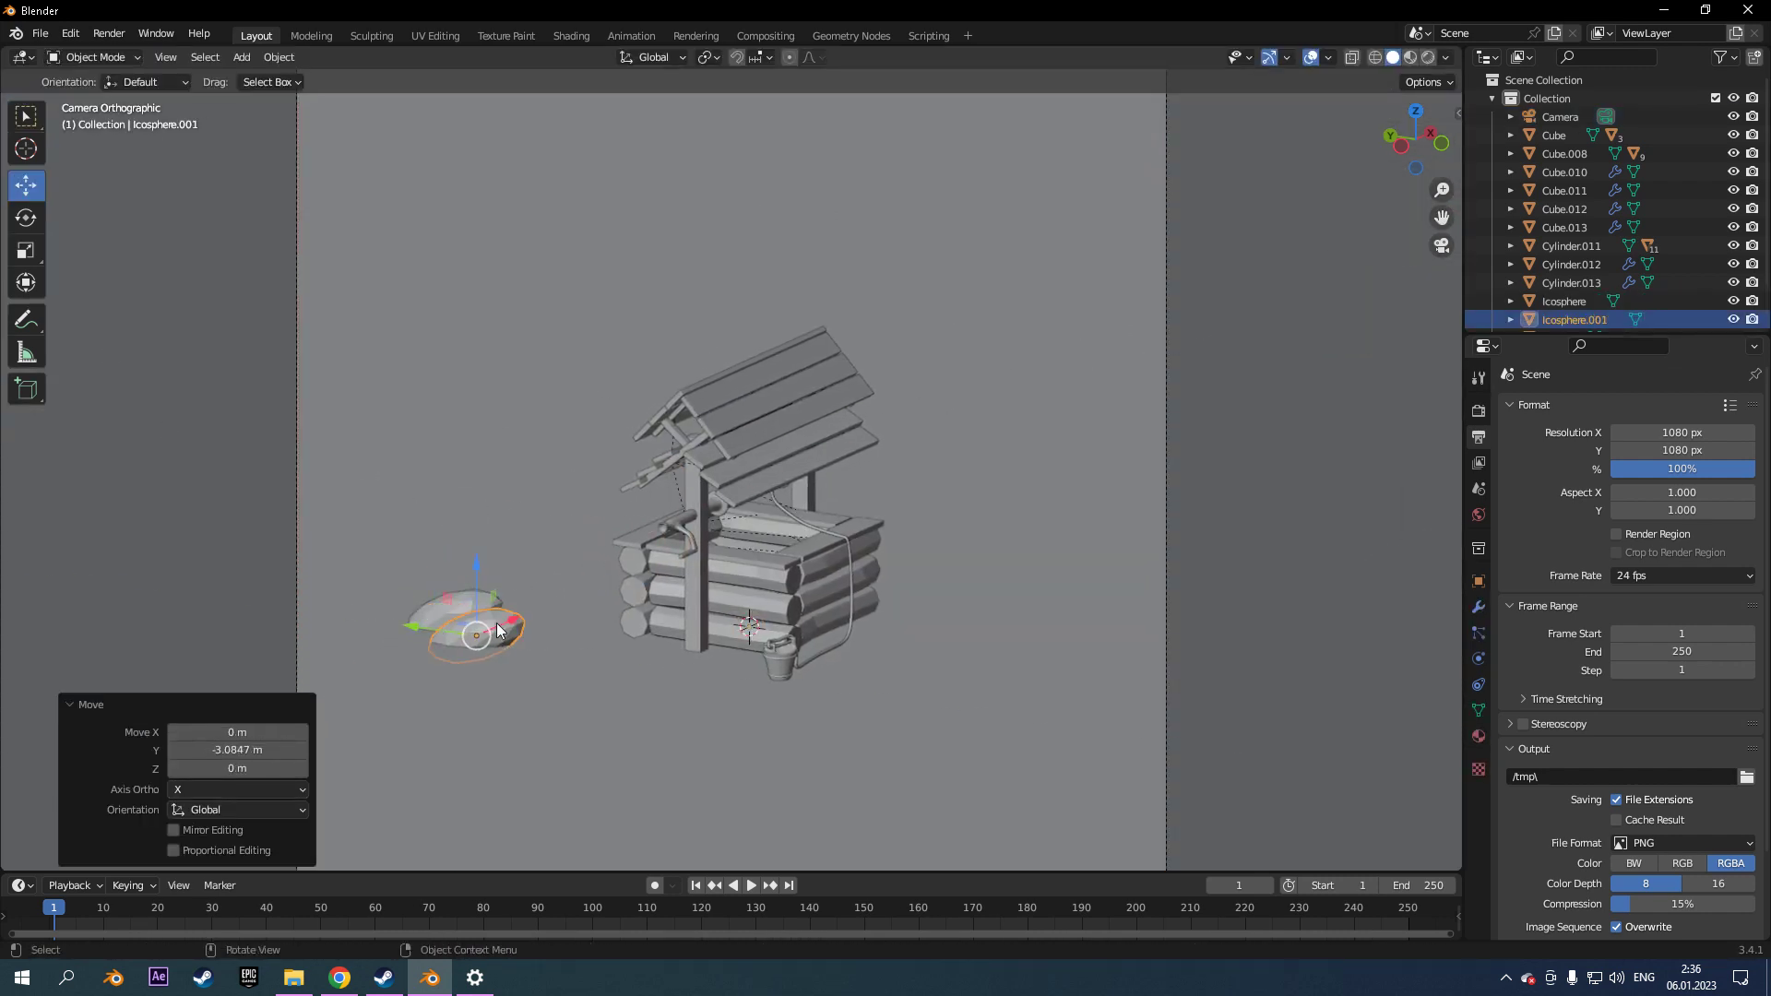
# Rotate the first rock pair into place and duplicate it below the original.
pyautogui.press('r')
pyautogui.click(562, 546)
pyautogui.hotkey('shift', 'd')
pyautogui.click(312, 206)
pyautogui.press('r')
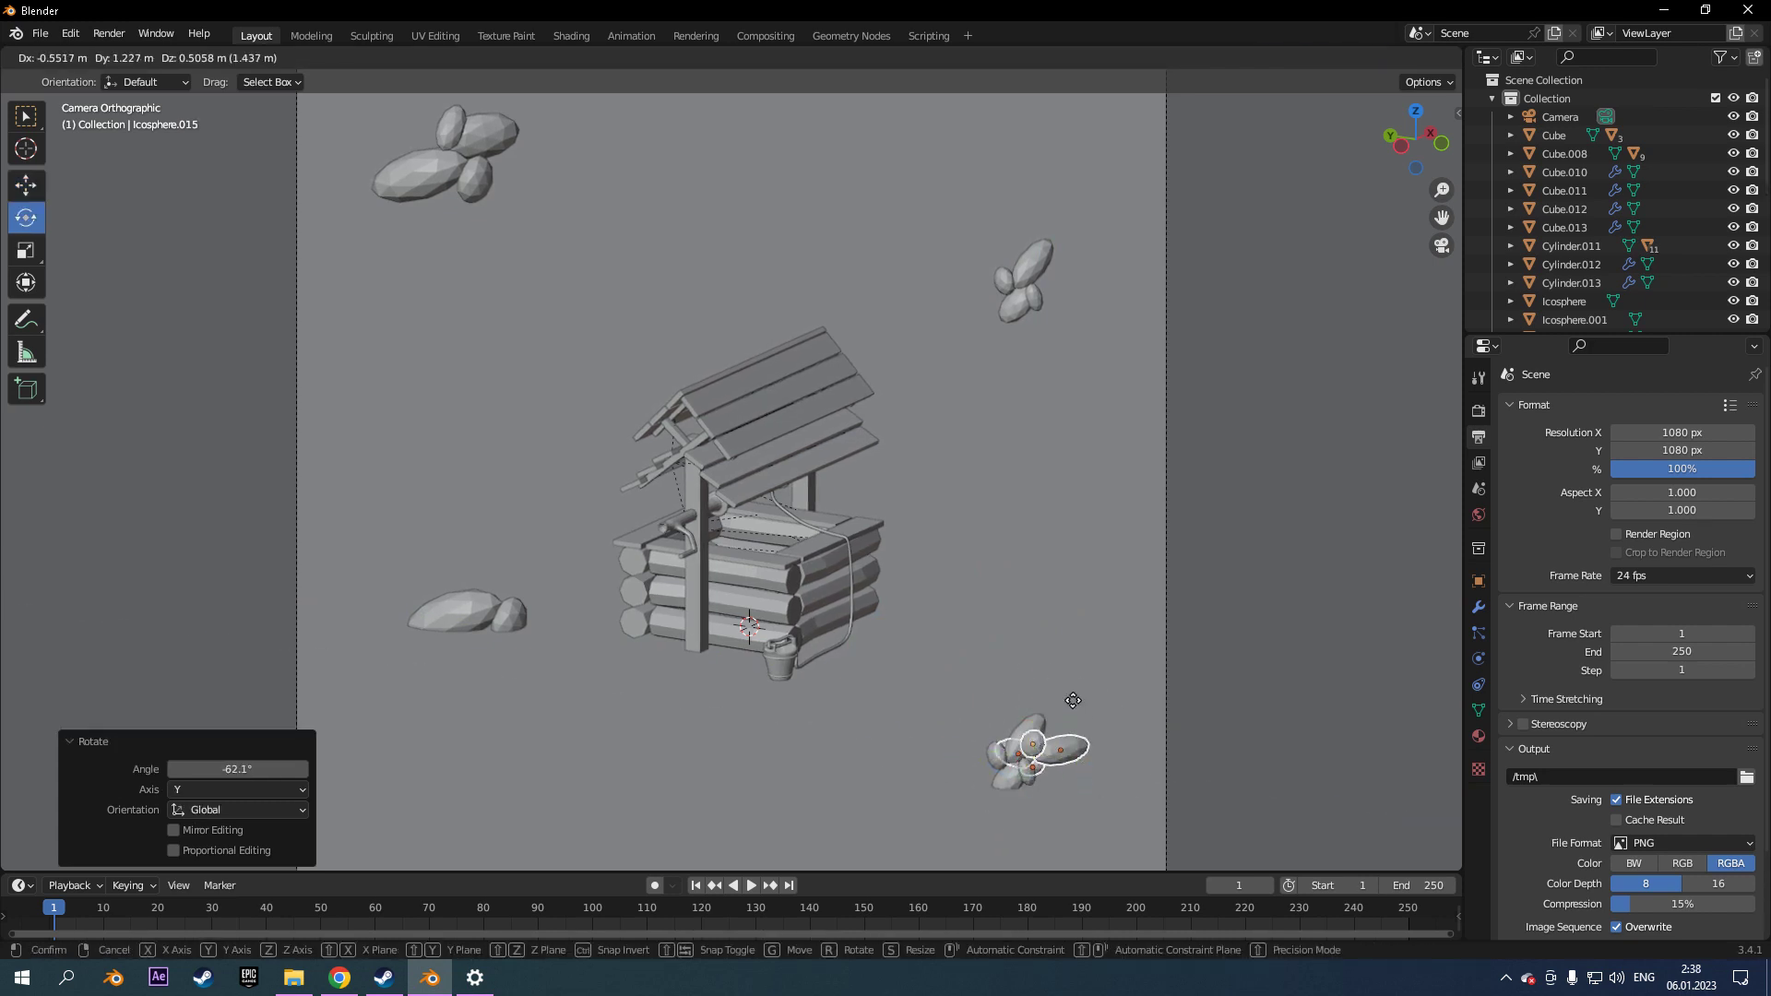
# Copy a rock up-left of the well, stretch it along X, and delete an extra rock.
pyautogui.click(463, 607)
pyautogui.hotkey('shift', 'd')
pyautogui.click(635, 343)
pyautogui.press('s')
pyautogui.press('x')
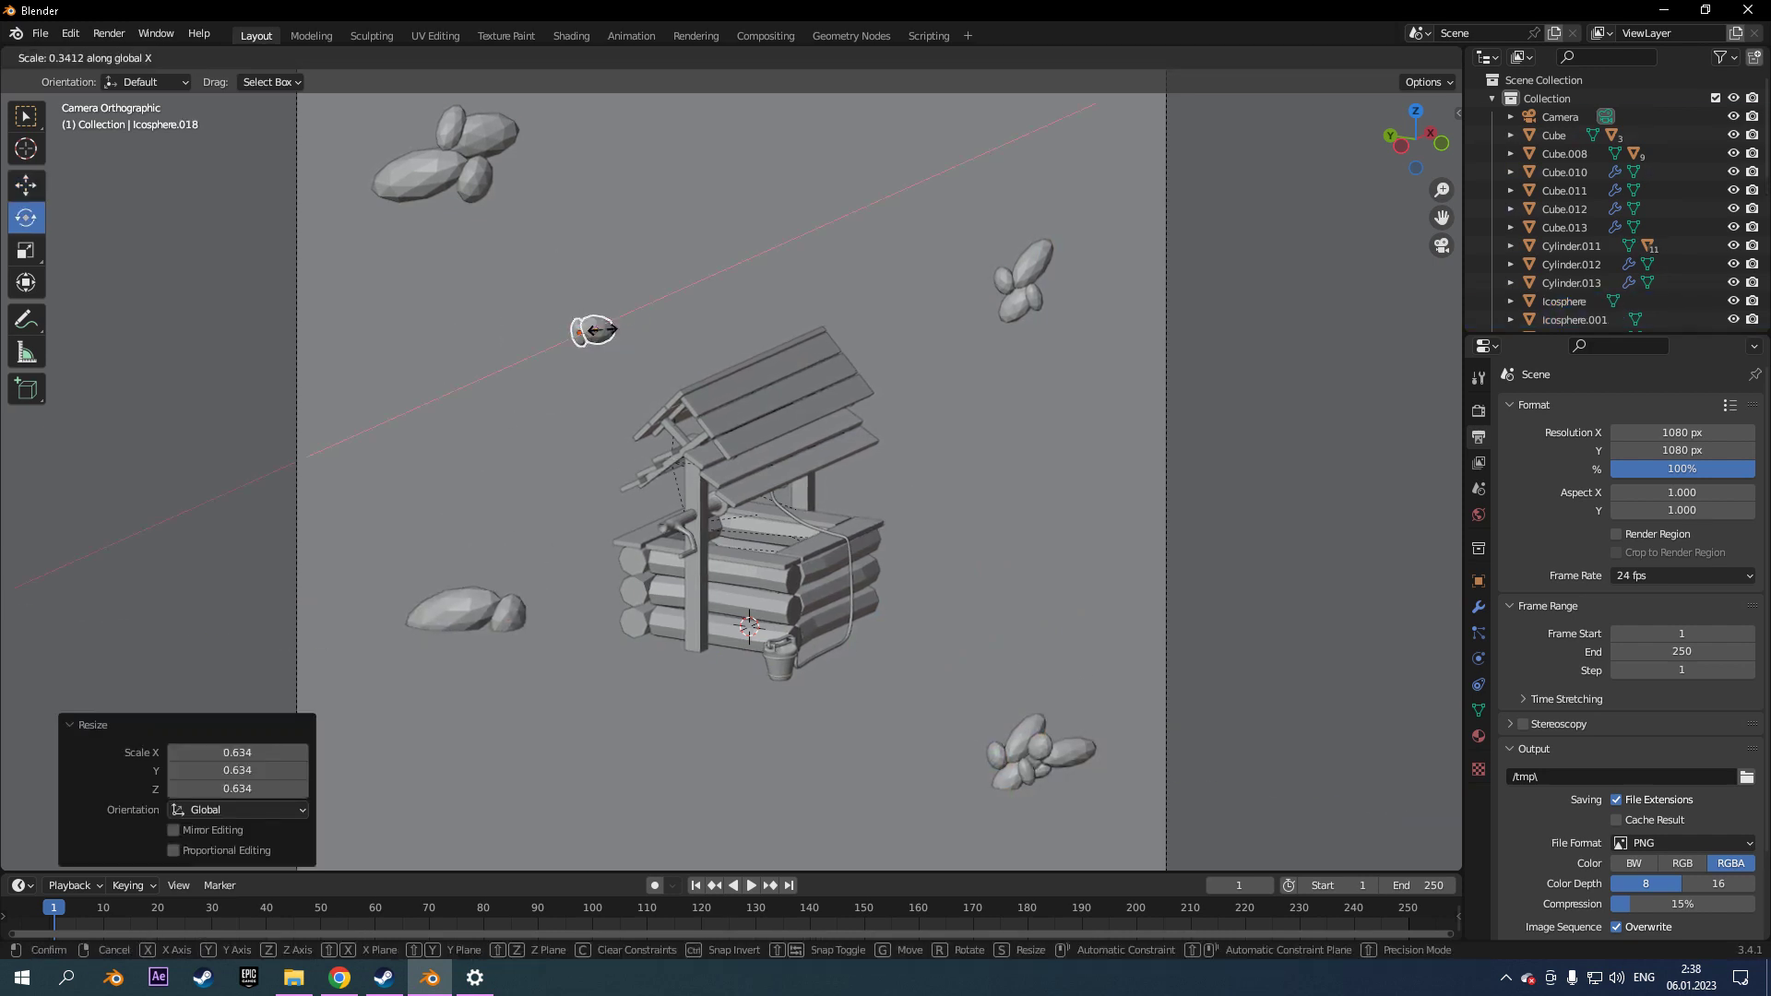
pyautogui.click(684, 322)
pyautogui.press('x')
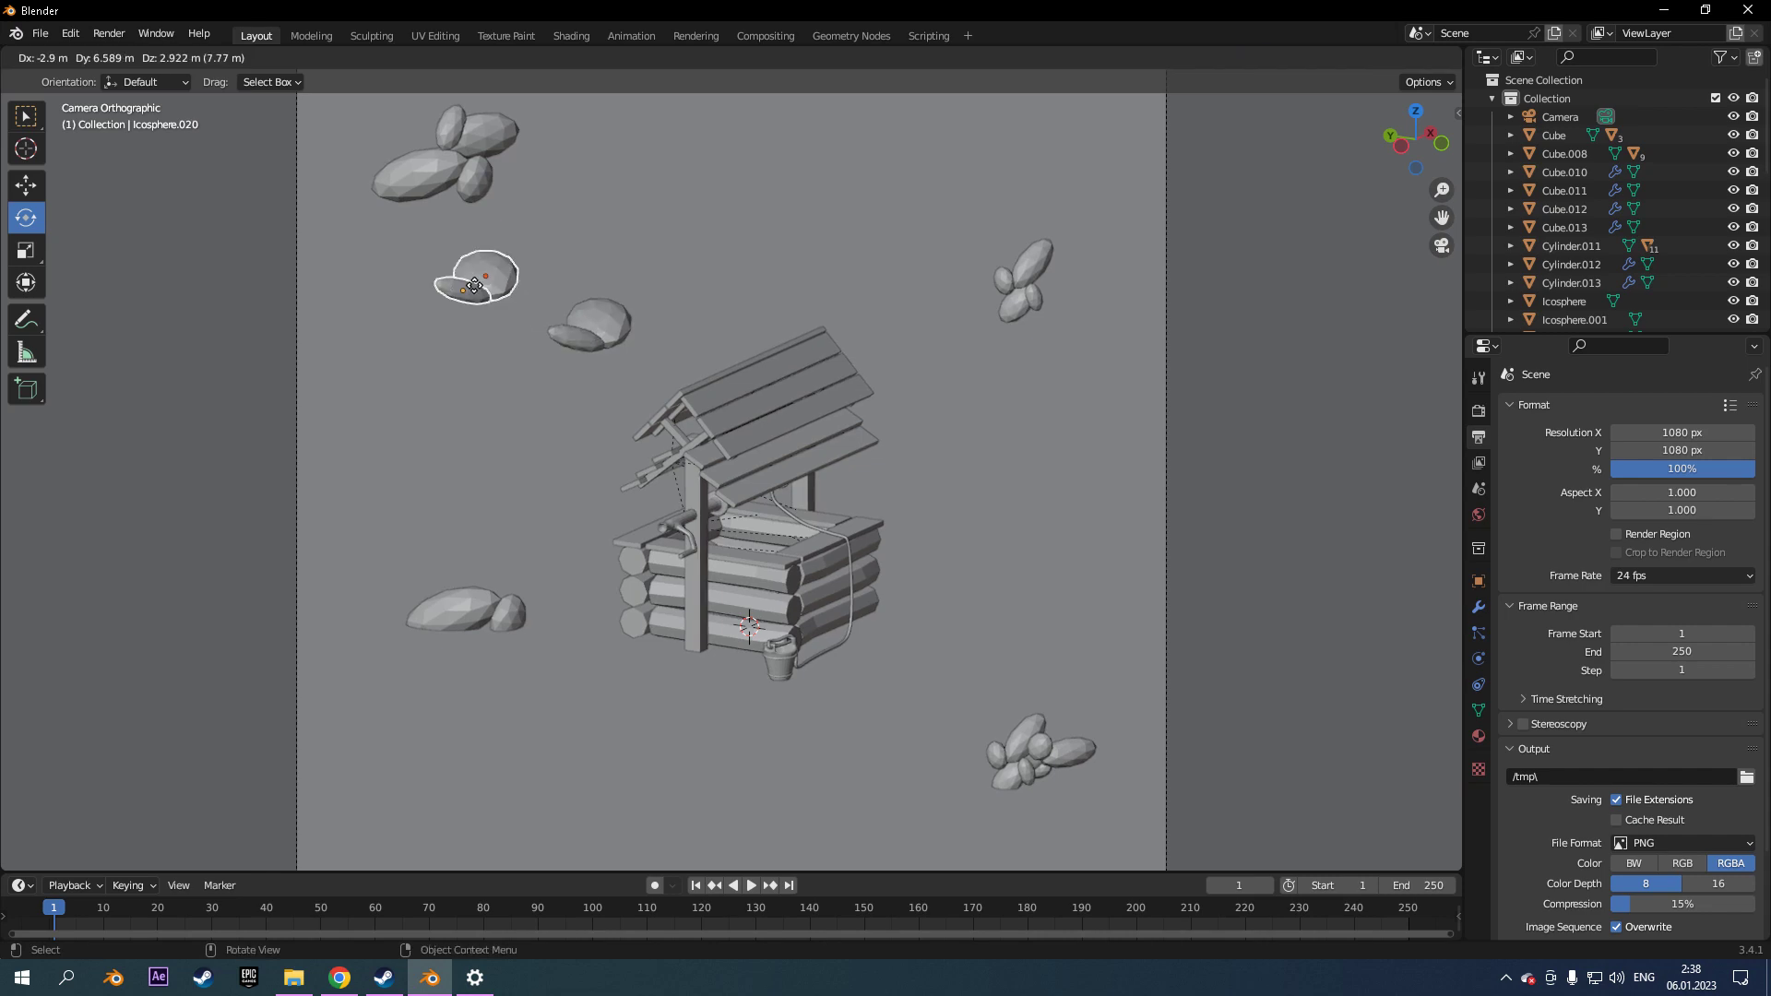
# Duplicate the rock cluster toward the bottom and split the 3D view side by side.
pyautogui.hotkey('shift', 'd')
pyautogui.click(607, 765)
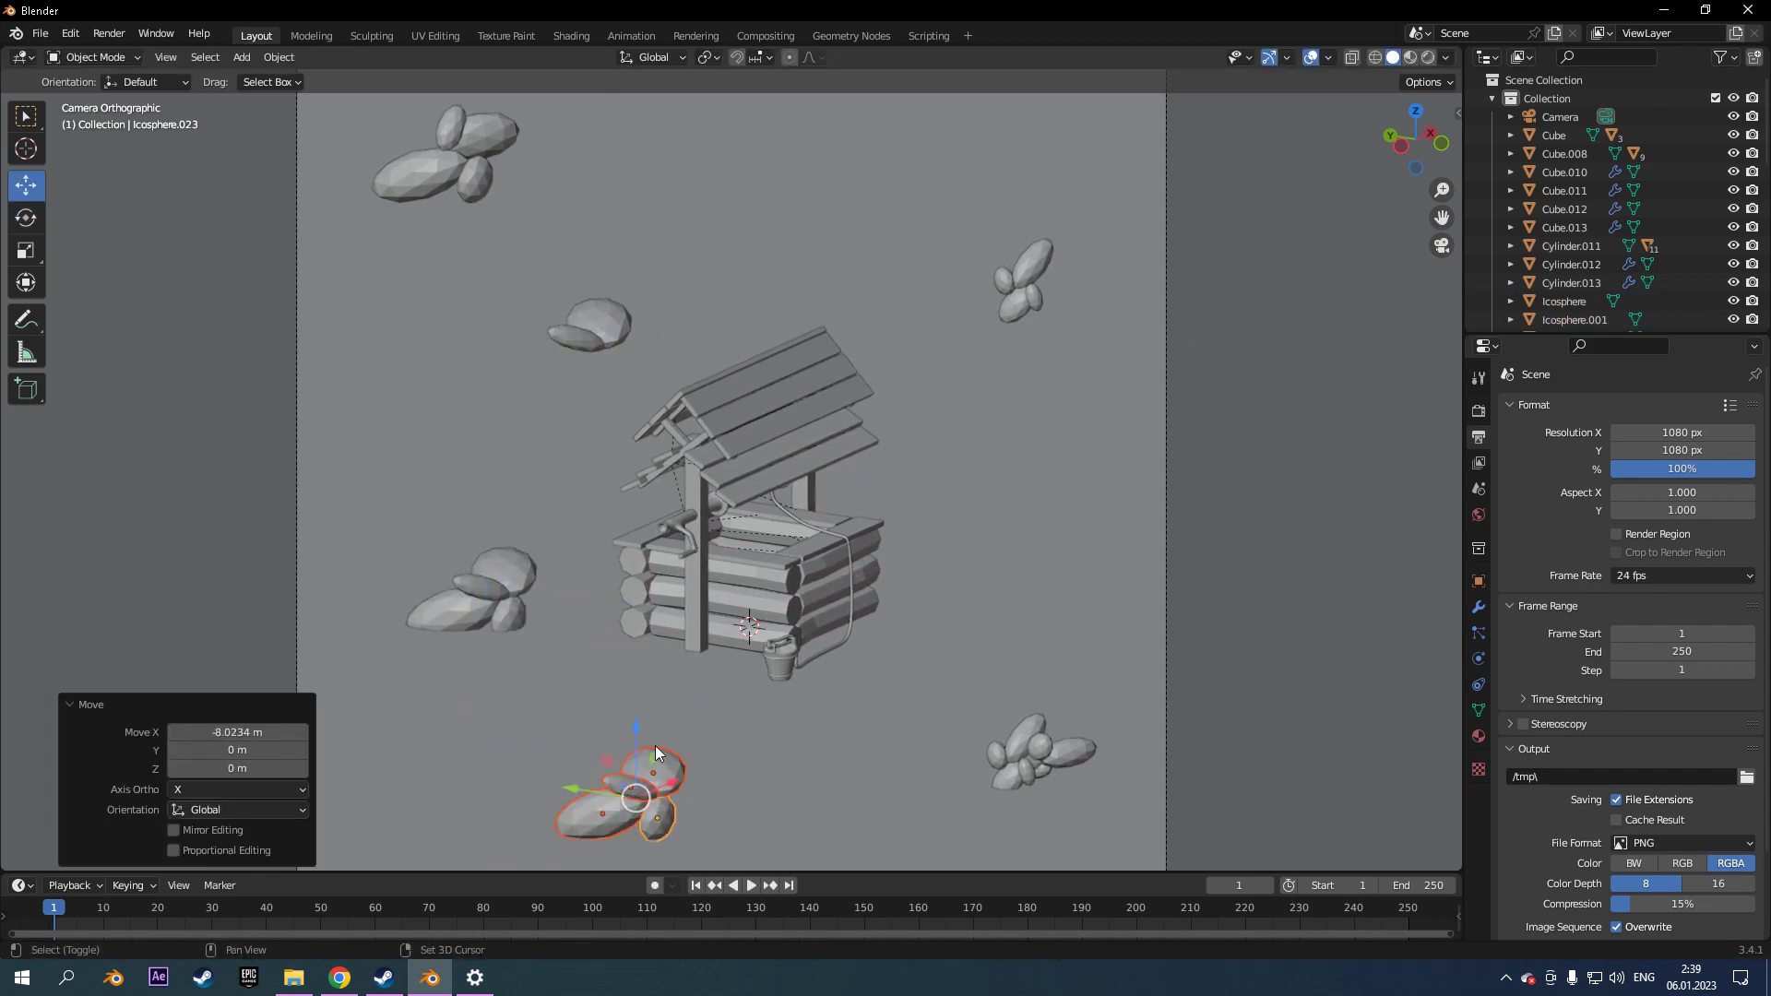
pyautogui.moveTo(1465, 56); pyautogui.dragTo(449, 81)
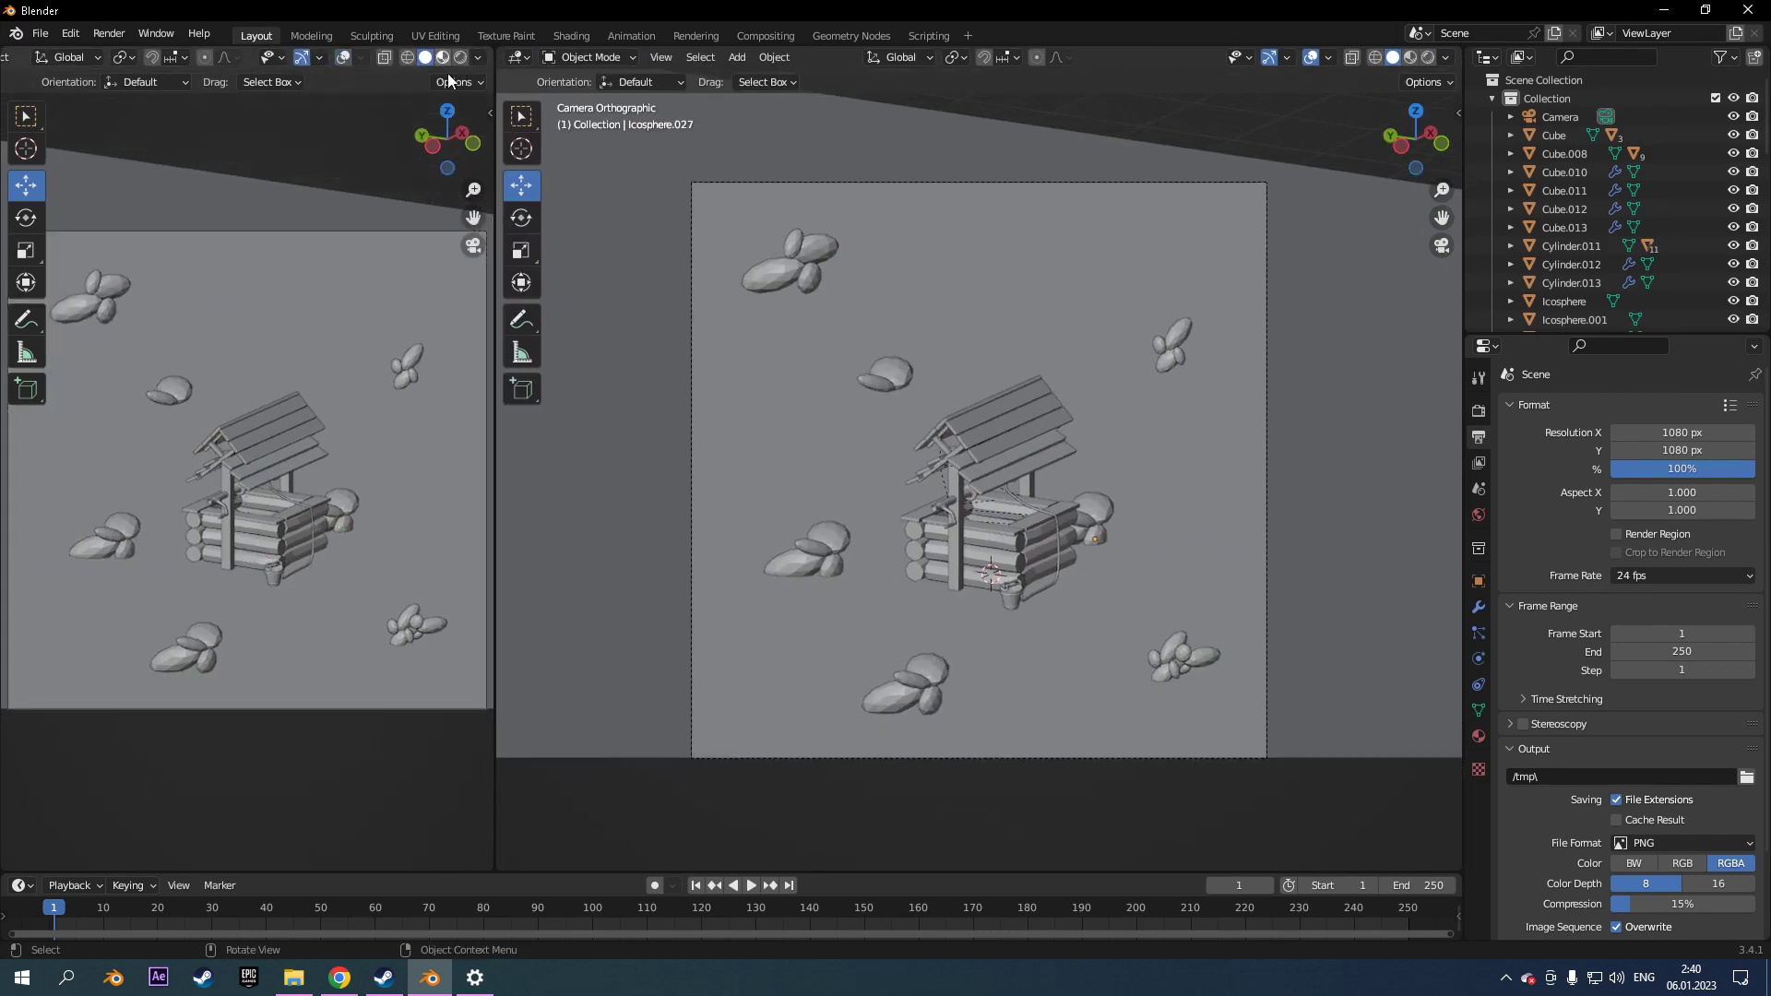
# Show the left view in Material Preview and add an Area light lifted above the well.
pyautogui.click(442, 57)
pyautogui.hotkey('shift', 'a')
pyautogui.click(1061, 729)
pyautogui.press('g')
pyautogui.press('z')
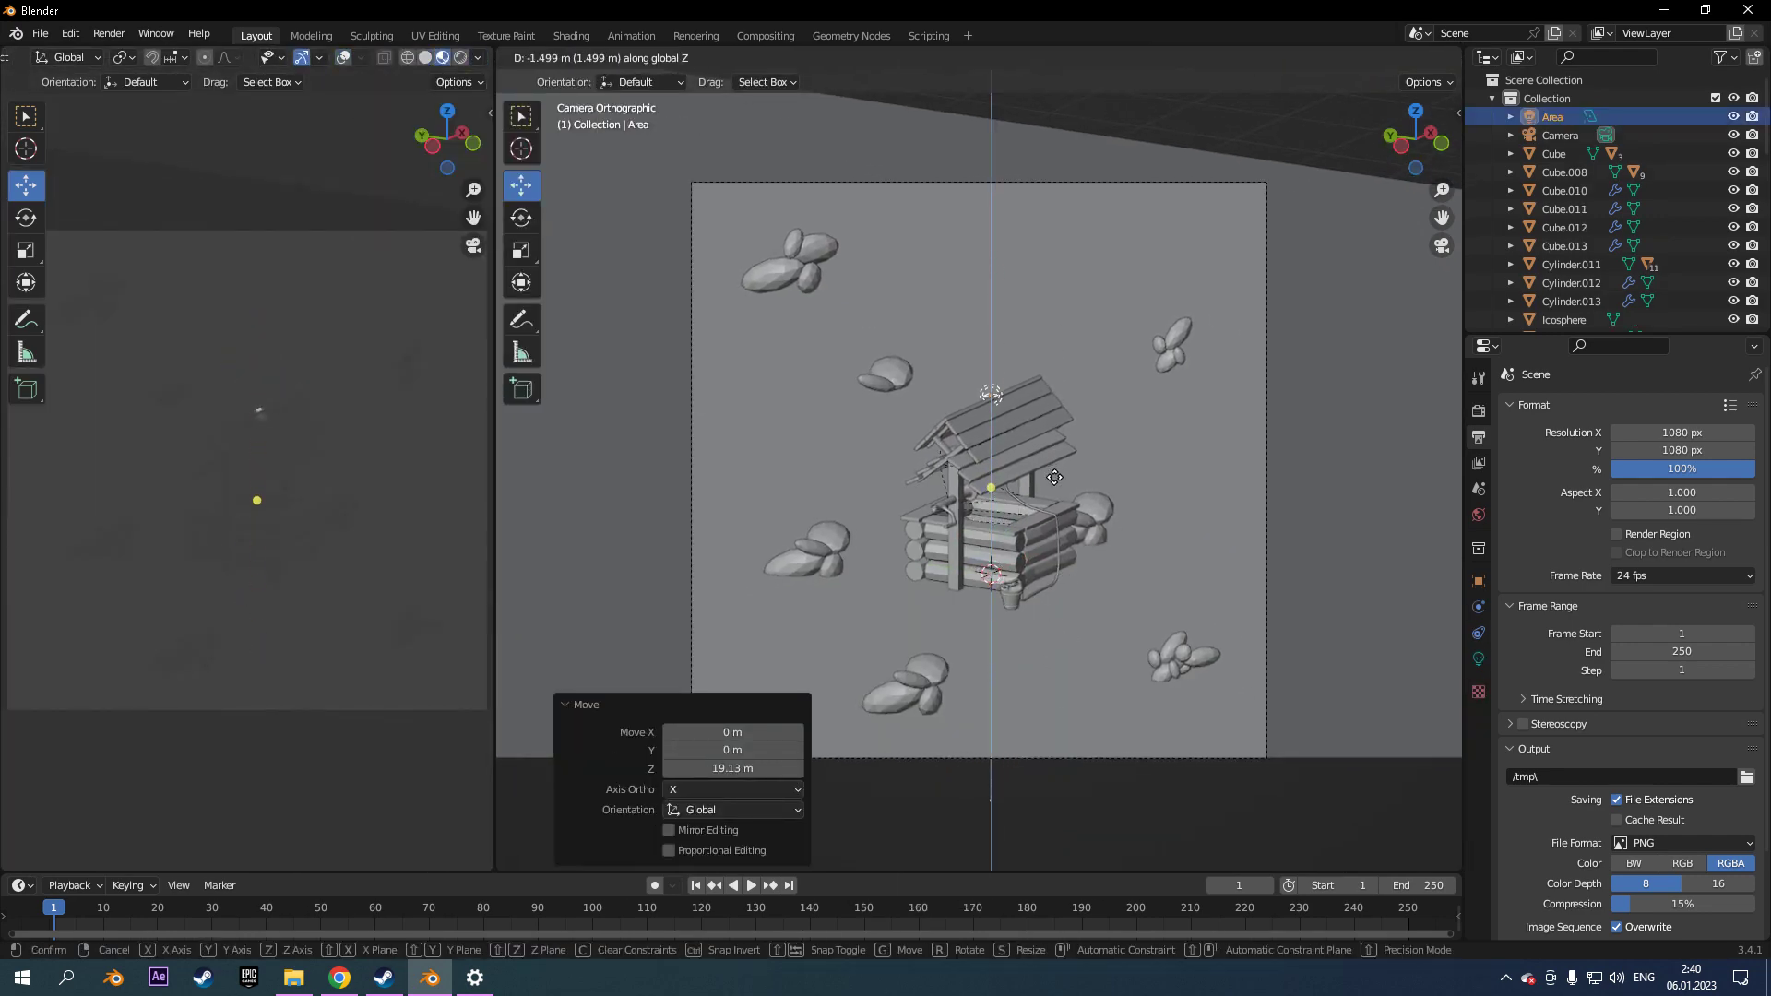
pyautogui.press('g')
pyautogui.click(581, 417)
pyautogui.click(1478, 659)
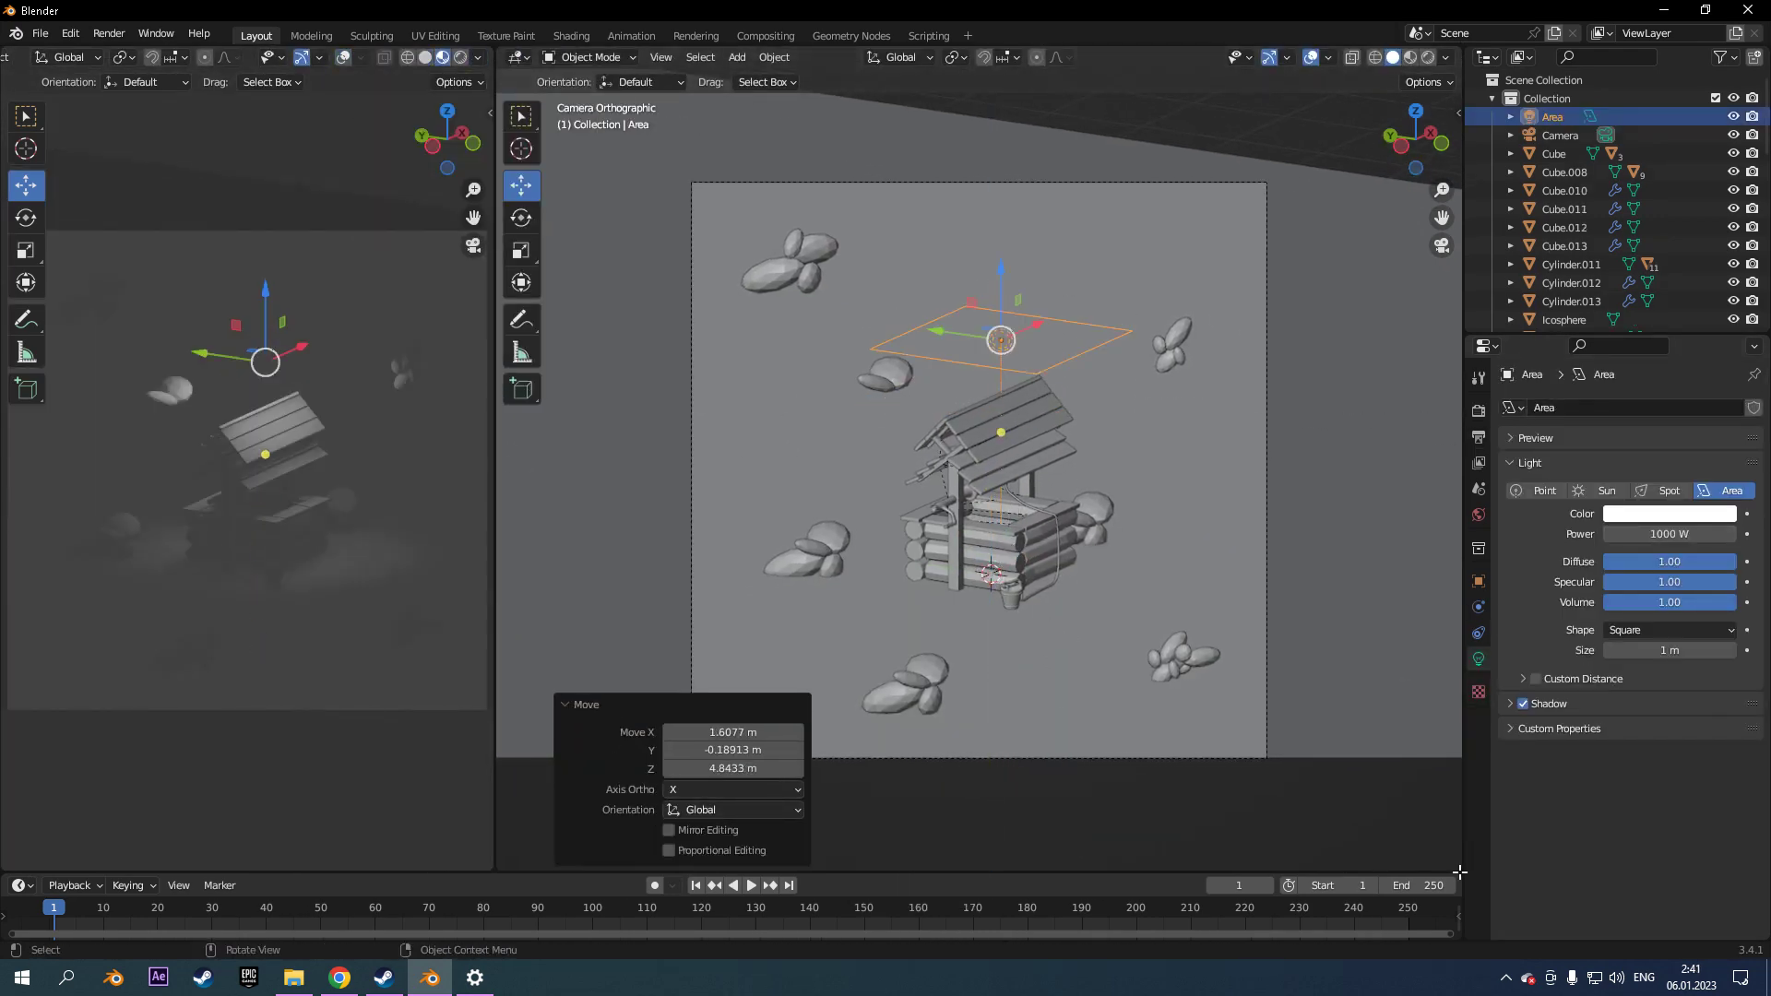
# Split the right view into Top and Right views and raise the light to about 18.5 m.
pyautogui.moveTo(1457, 96); pyautogui.dragTo(1048, 438)
pyautogui.press('KP_7')
pyautogui.press('KP_3')
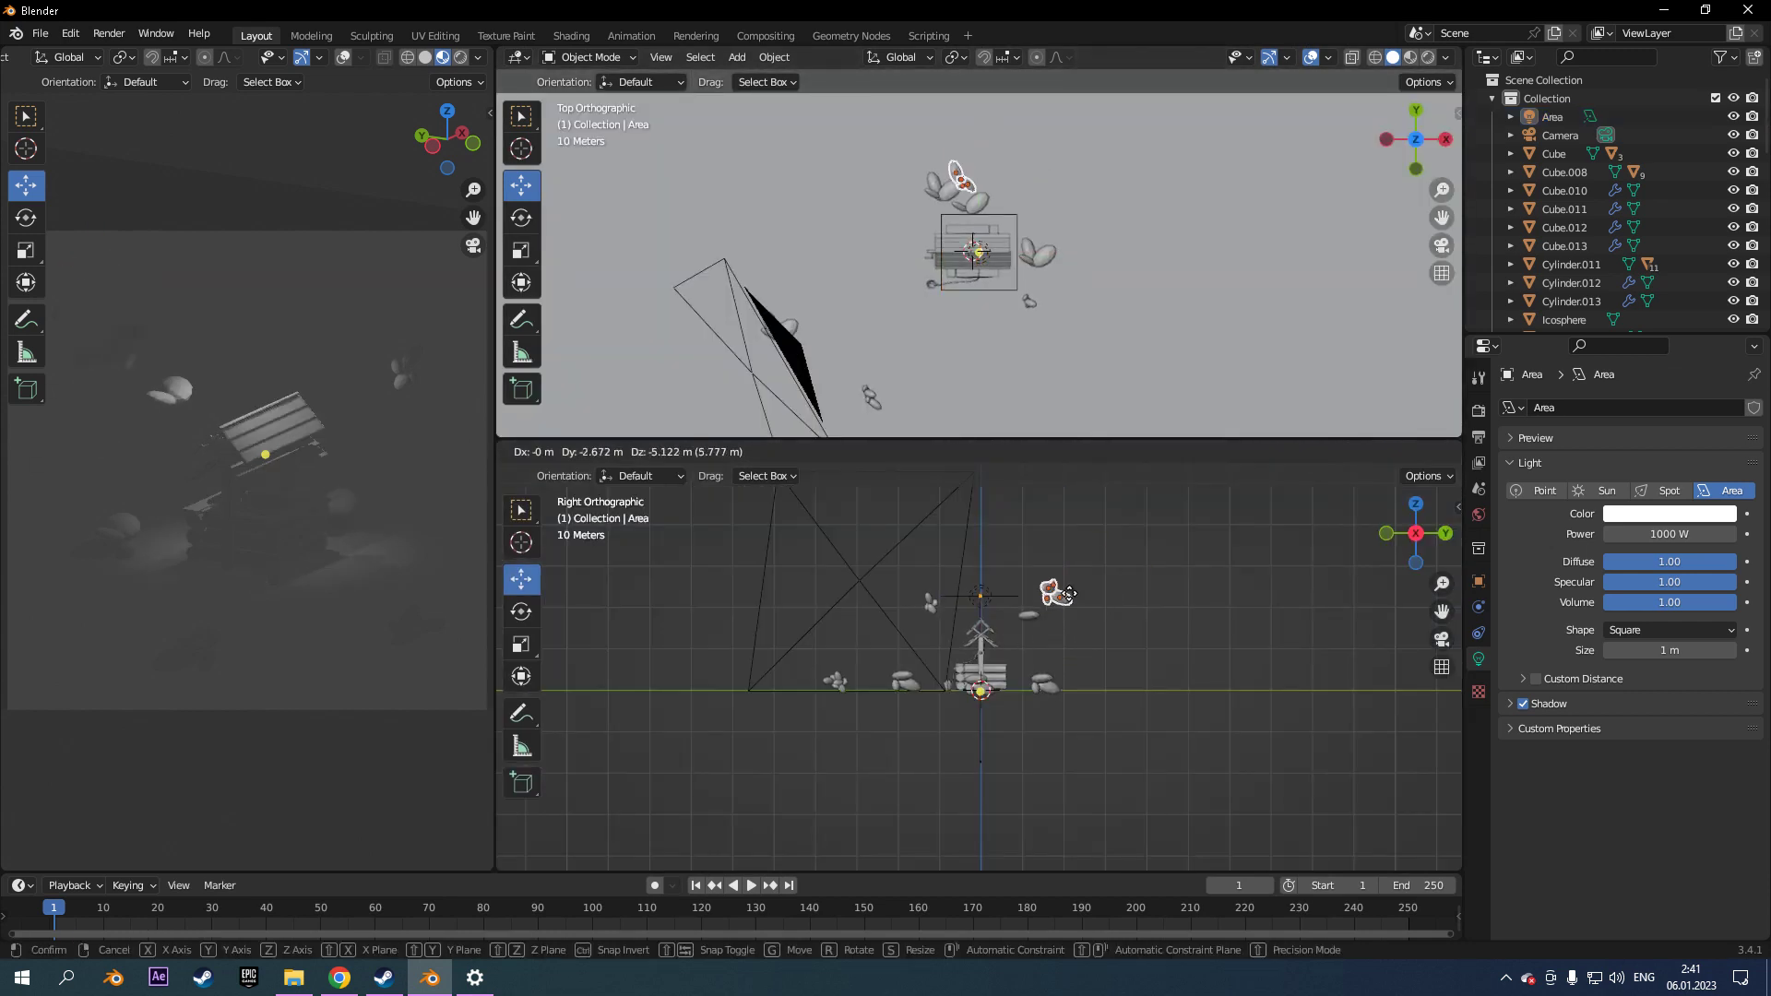
pyautogui.click(1062, 588)
pyautogui.click(1028, 617)
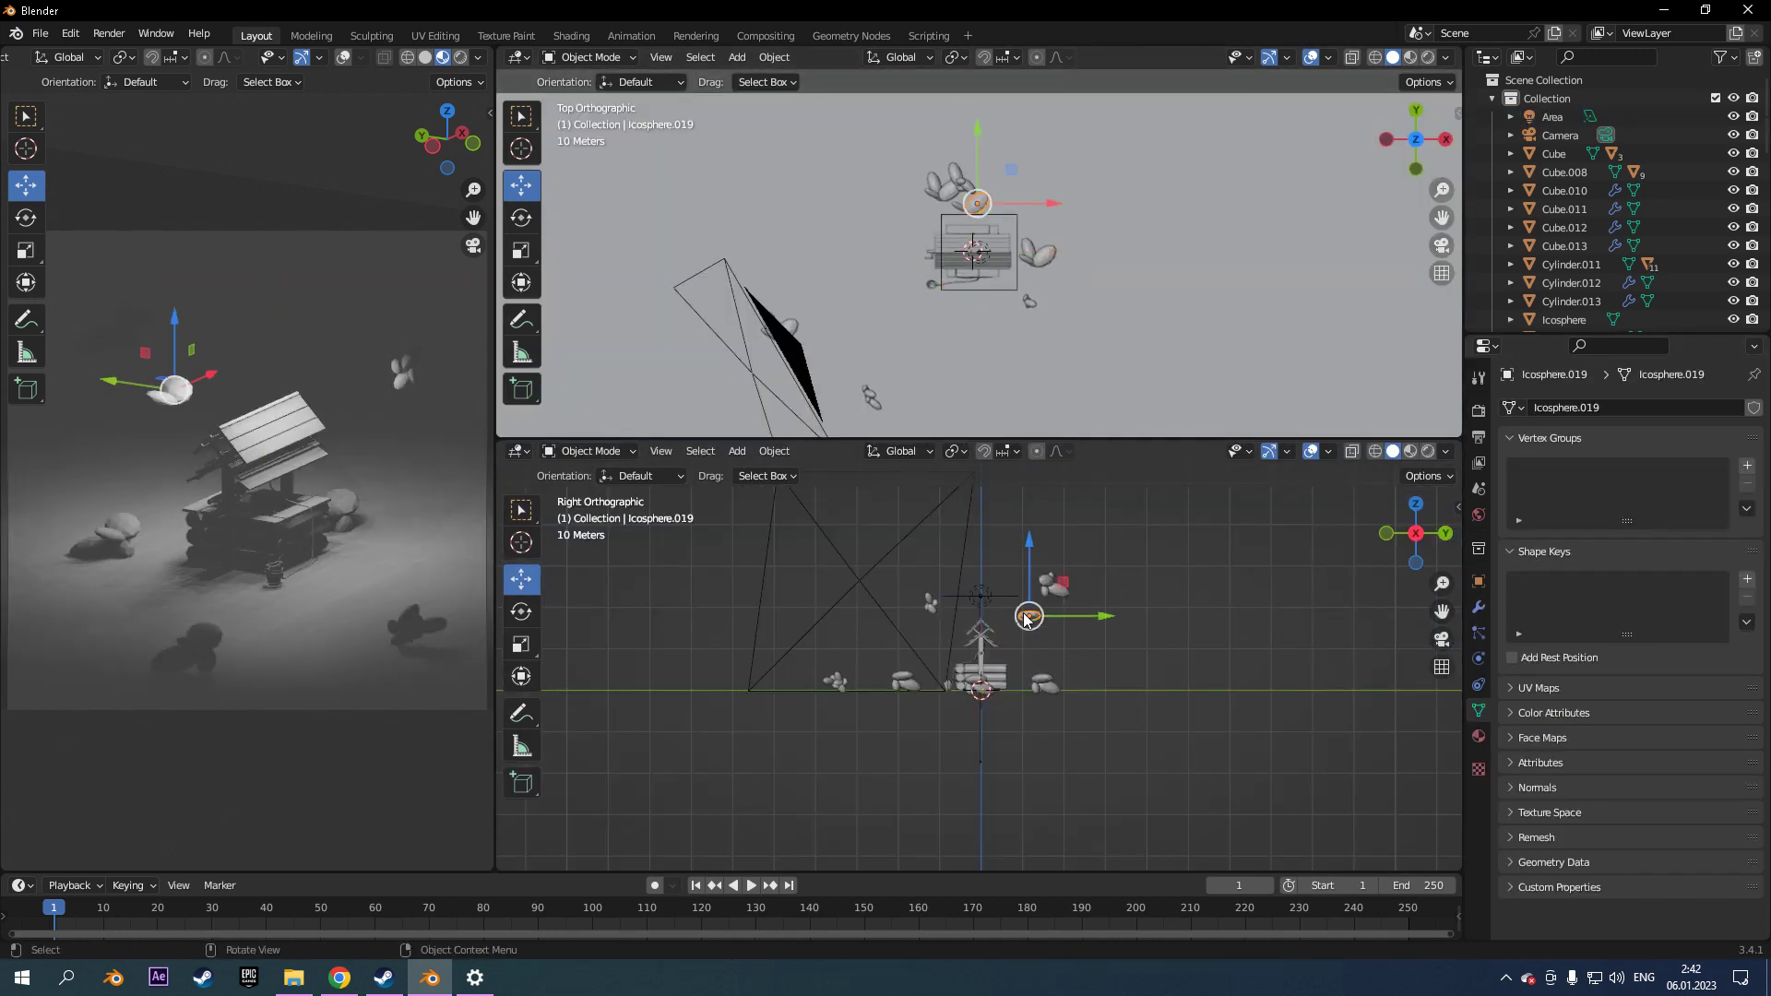
pyautogui.click(1045, 682)
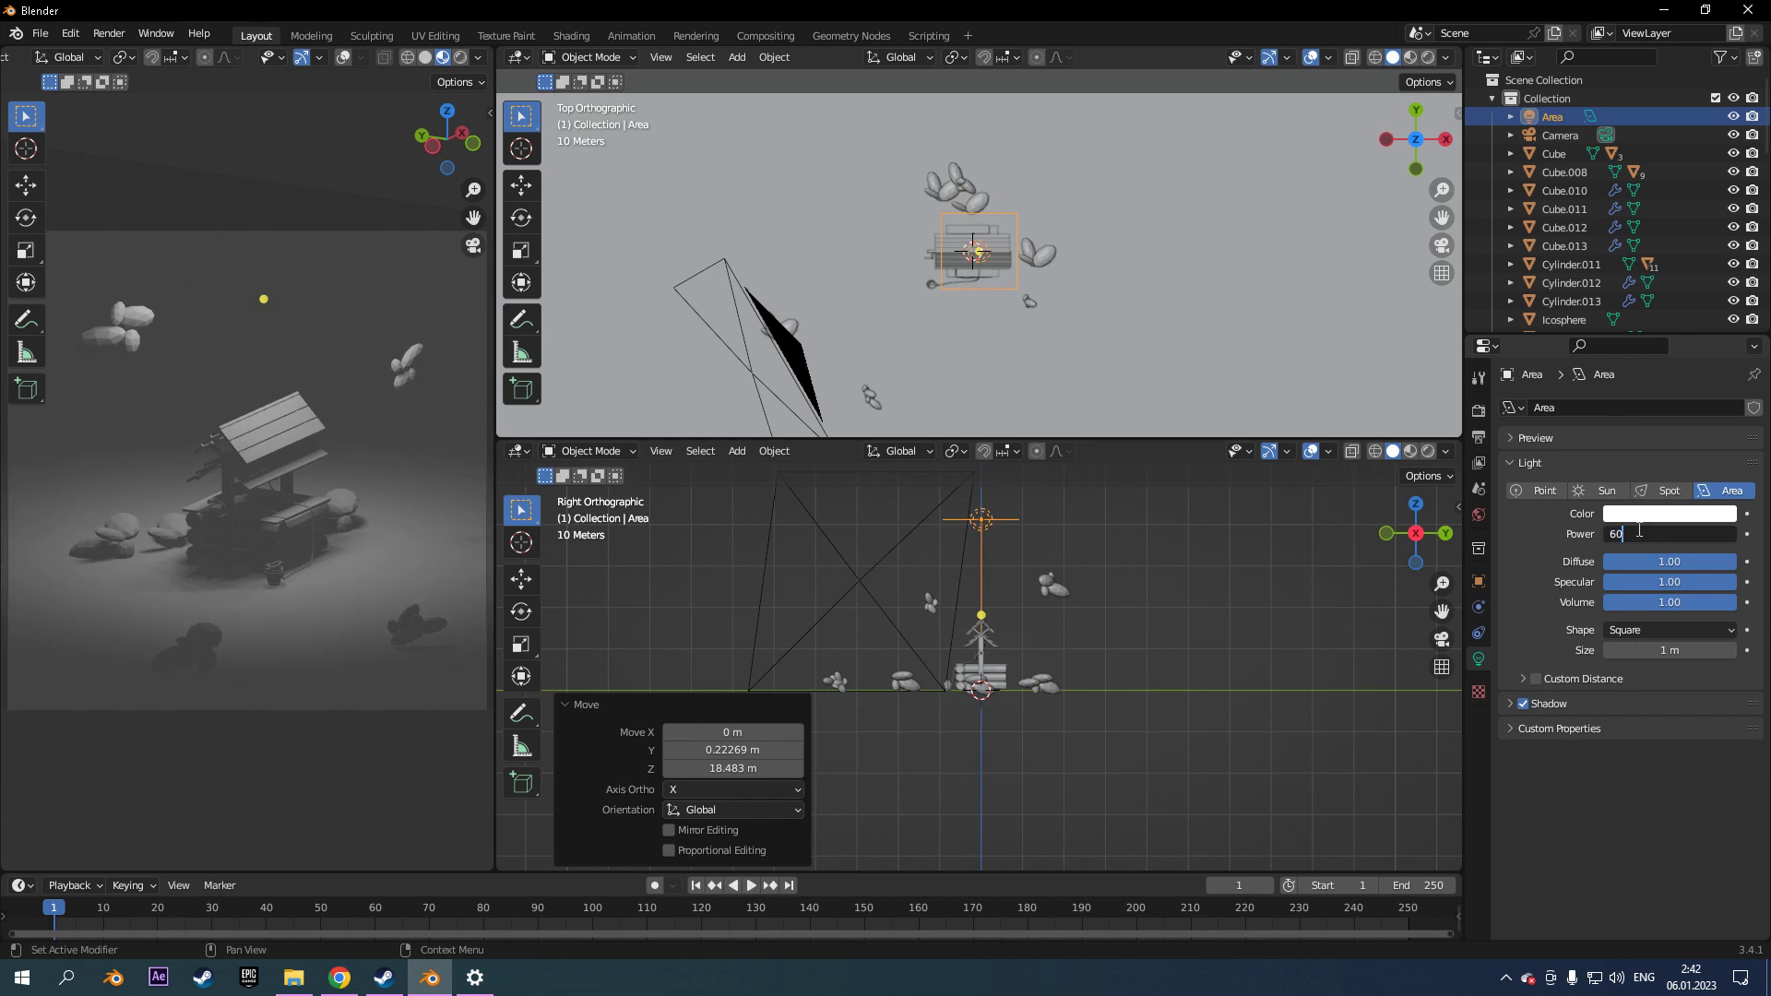
pyautogui.click(984, 575)
pyautogui.moveTo(980, 636)
pyautogui.mouseDown(button='middle')
pyautogui.moveTo(984, 574)
pyautogui.moveTo(1024, 579)
pyautogui.mouseUp(button='middle')
# Colour the roof pink with Base Color hex 904A66 and select a well post for colouring.
pyautogui.click(1478, 736)
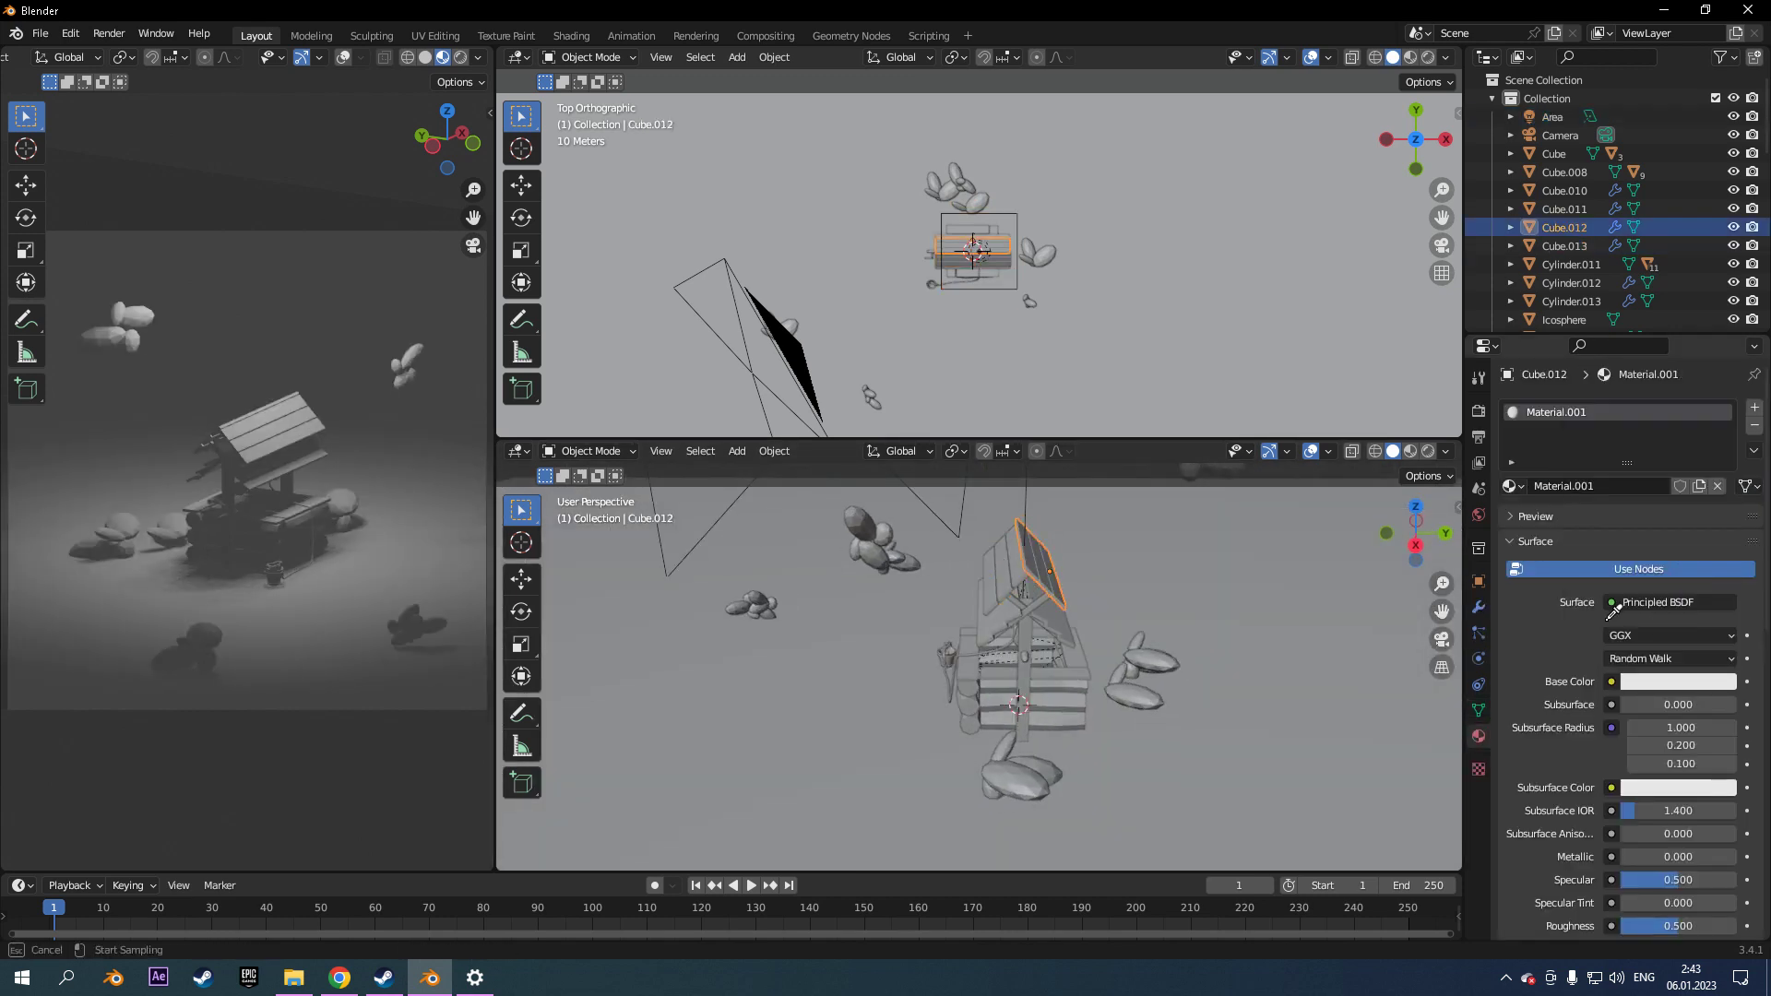
pyautogui.write('904a66')
pyautogui.press('Return')
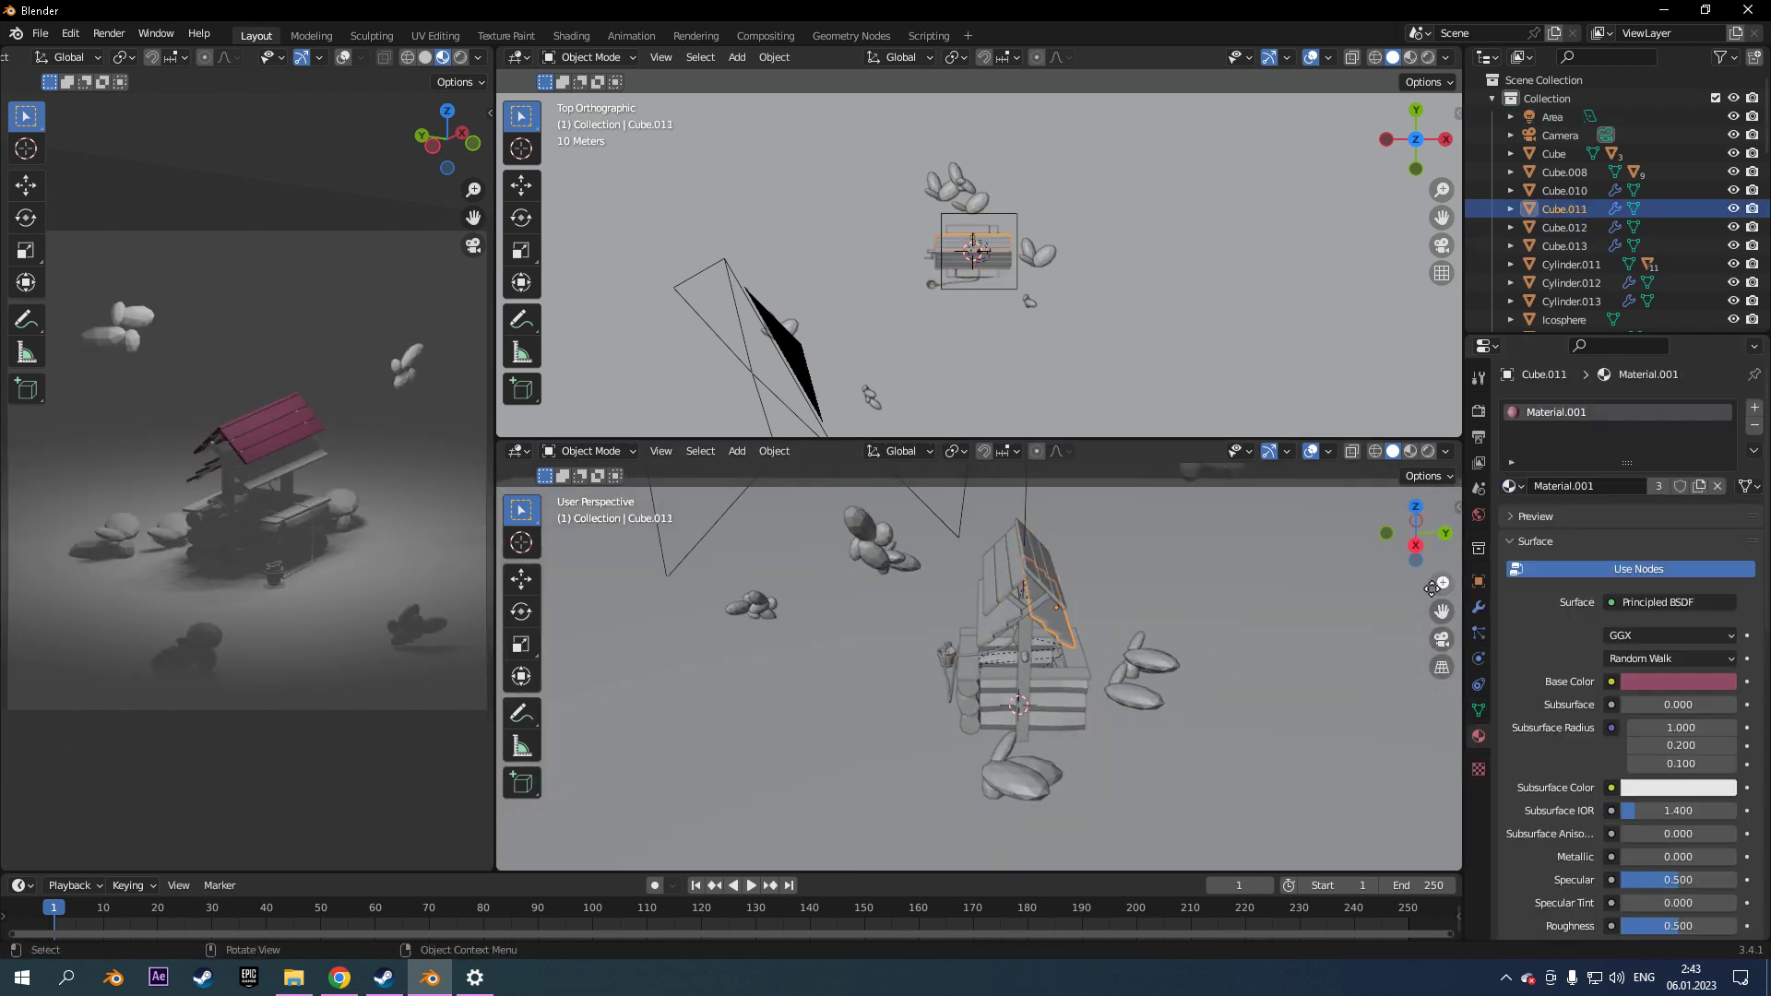
pyautogui.click(1645, 682)
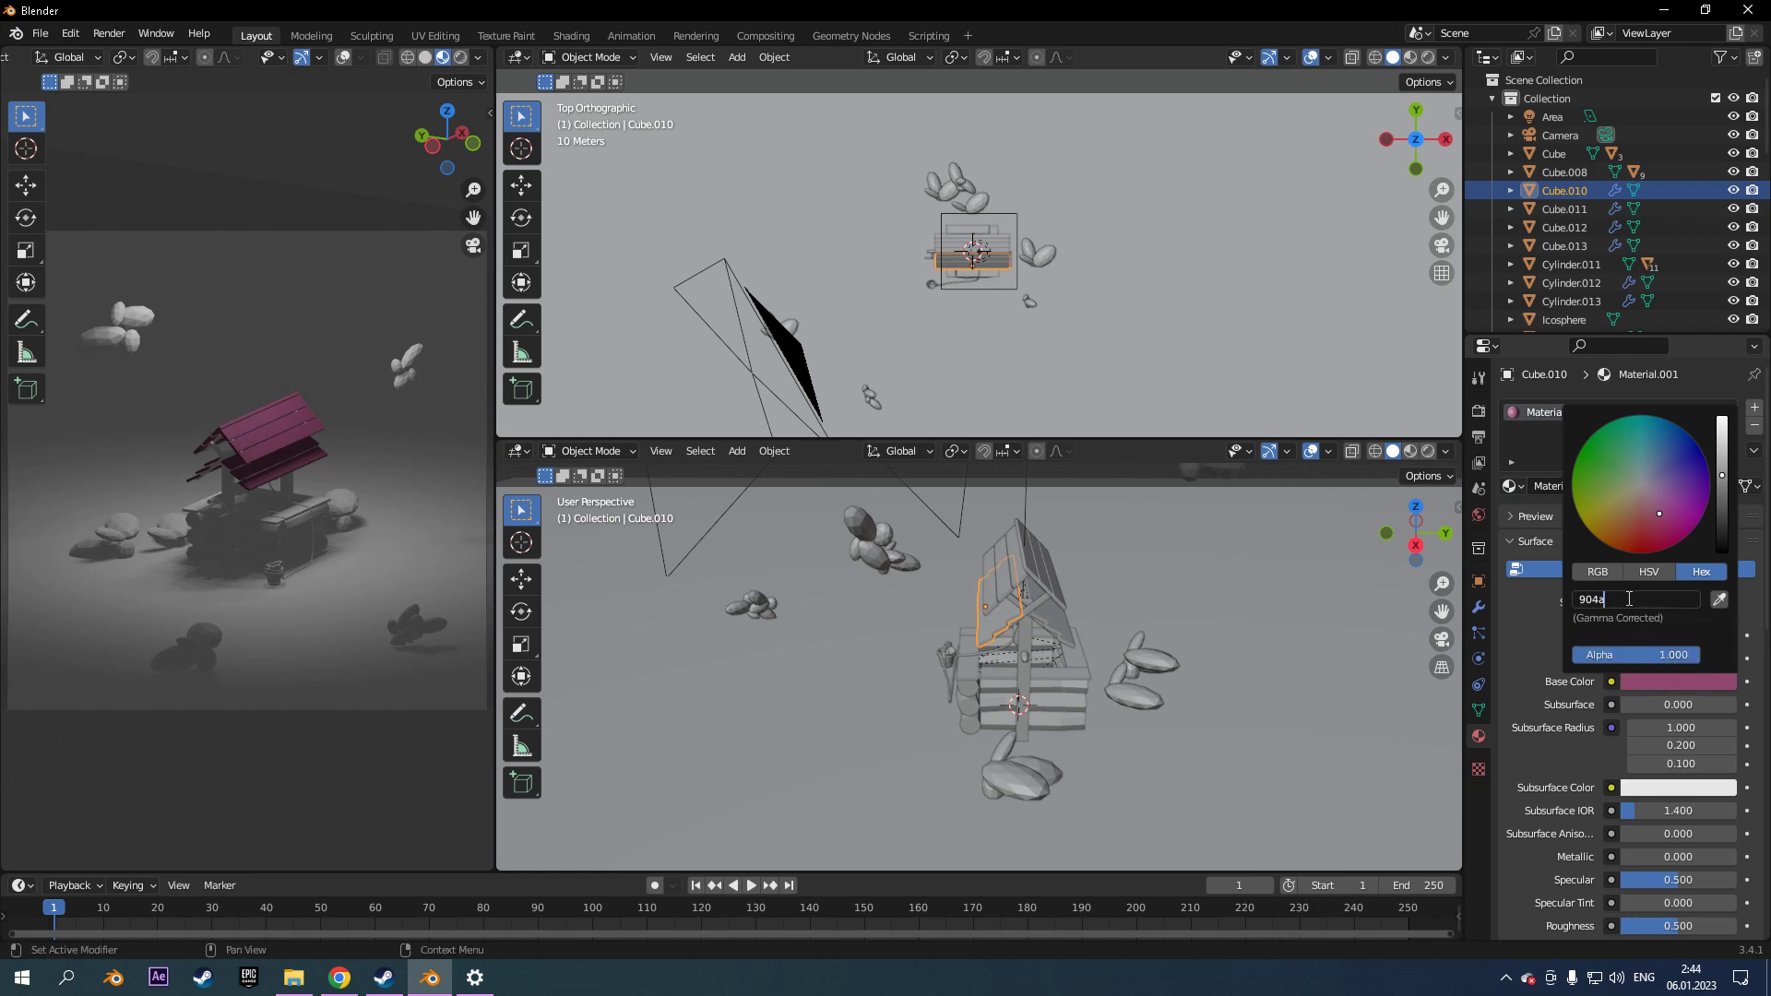
pyautogui.click(1024, 664)
pyautogui.click(1679, 683)
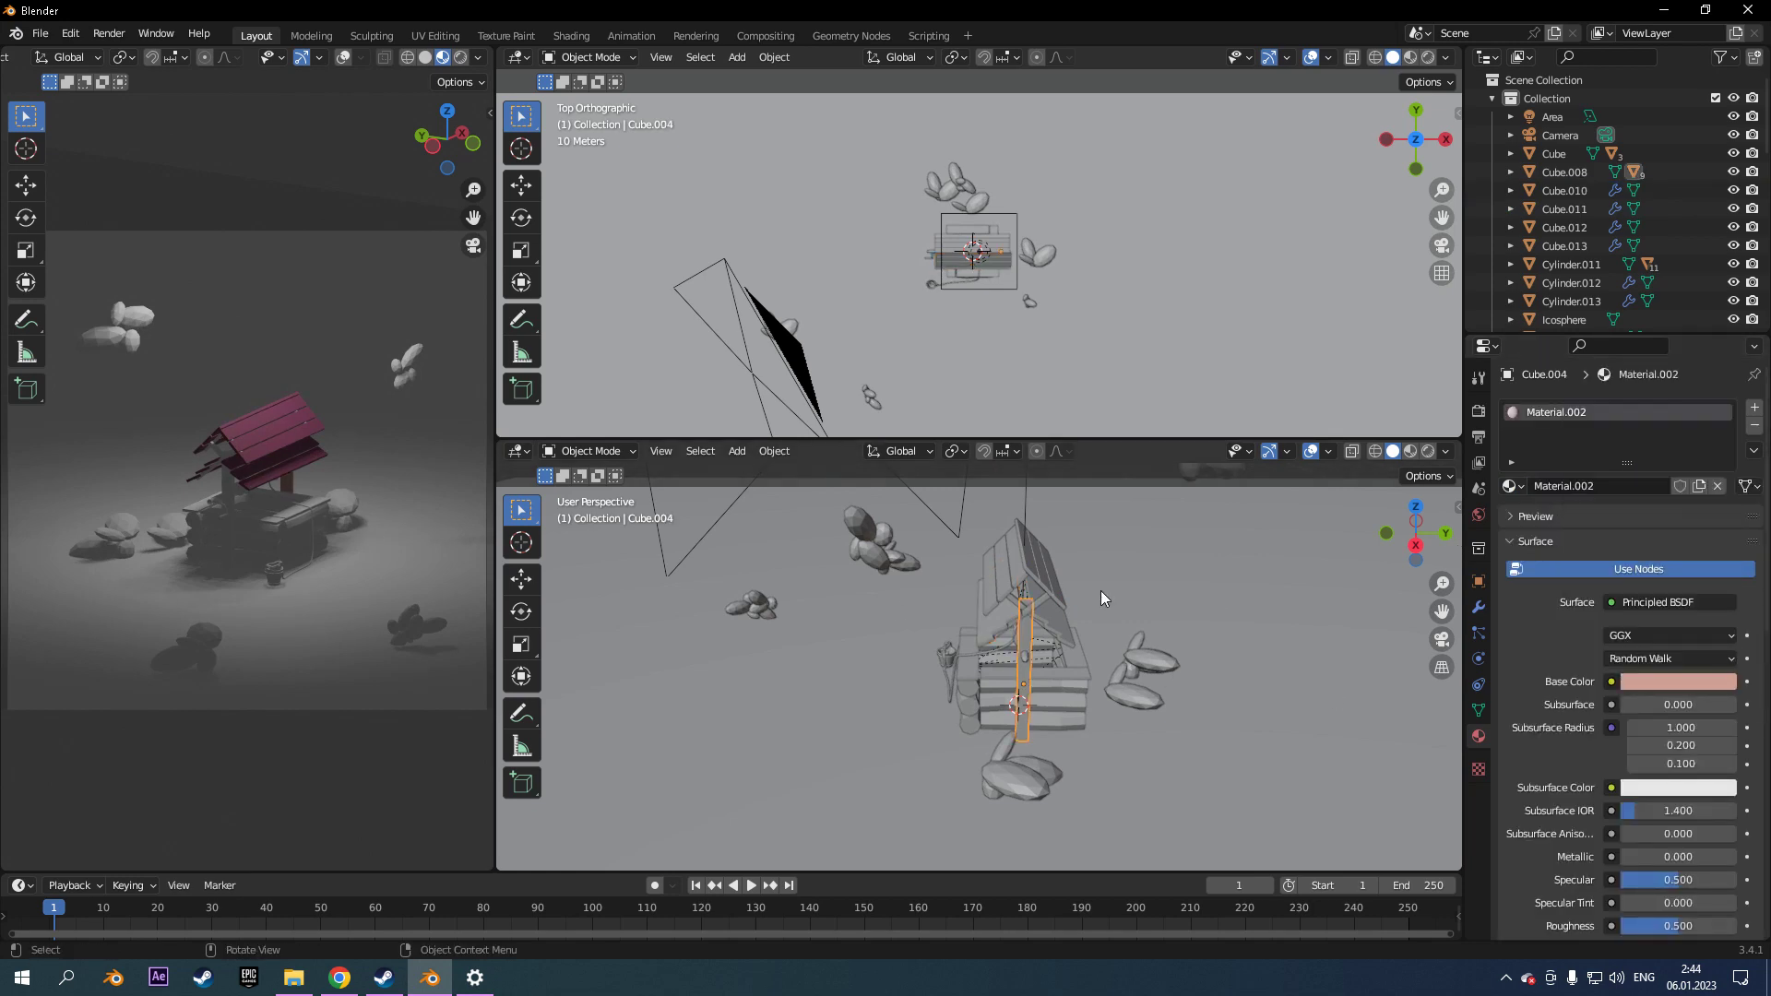
# Select the roof pieces and front logs and assign Material.002 to the logs.
pyautogui.moveTo(1104, 598); pyautogui.dragTo(923, 553, button='middle')
pyautogui.click(751, 572)
pyautogui.moveTo(821, 526)
pyautogui.mouseDown(button='middle')
pyautogui.moveTo(904, 519)
pyautogui.moveTo(941, 590)
pyautogui.moveTo(959, 794)
pyautogui.moveTo(1015, 646)
pyautogui.mouseUp(button='middle')
pyautogui.click(951, 554)
pyautogui.click(913, 591)
pyautogui.click(957, 819)
pyautogui.click(1061, 766)
pyautogui.click(1514, 486)
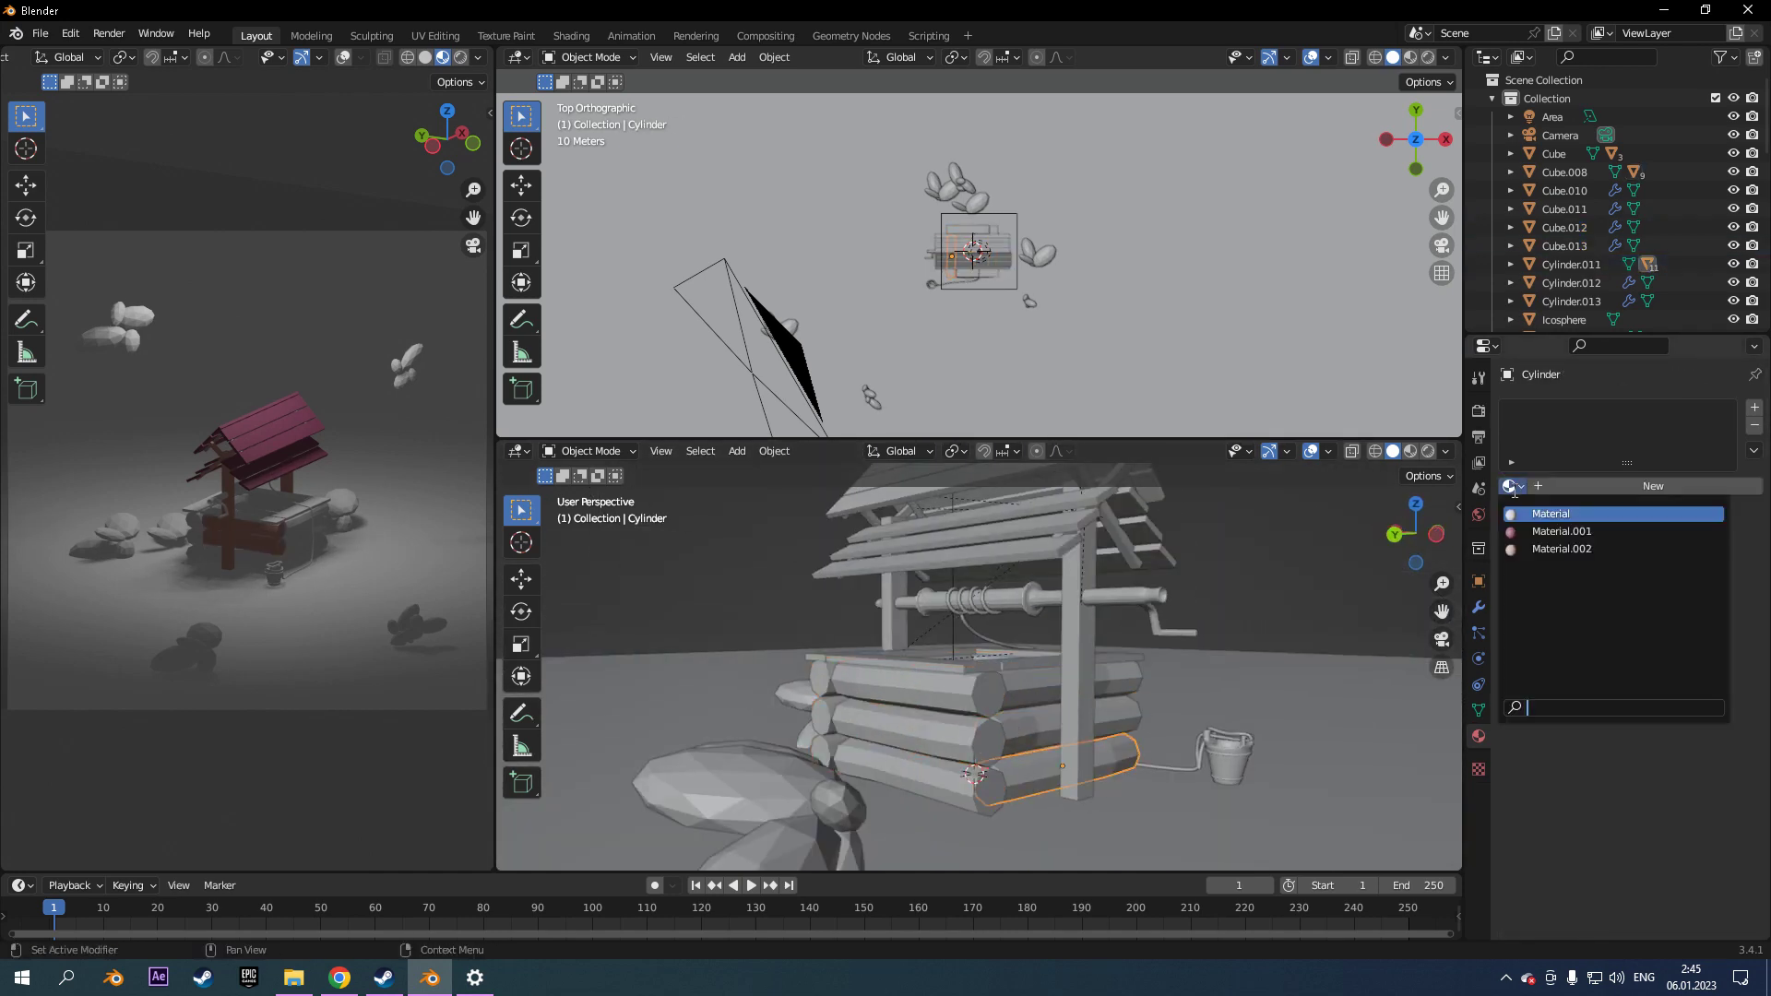
pyautogui.click(1531, 548)
# Assign the existing log materials to the remaining logs around the well.
pyautogui.click(923, 729)
pyautogui.moveTo(922, 729)
pyautogui.mouseDown(button='middle')
pyautogui.moveTo(980, 683)
pyautogui.moveTo(886, 636)
pyautogui.mouseUp(button='middle')
pyautogui.click(830, 659)
pyautogui.click(923, 701)
pyautogui.moveTo(923, 701)
pyautogui.mouseDown(button='middle')
pyautogui.moveTo(959, 692)
pyautogui.moveTo(922, 664)
pyautogui.mouseUp(button='middle')
pyautogui.click(969, 719)
pyautogui.click(932, 697)
pyautogui.click(928, 747)
pyautogui.click(1513, 486)
# Check a log's mesh in Edit Mode and orbit to view the whole well.
pyautogui.click(1001, 668)
pyautogui.scroll(3, 375, 611)
pyautogui.scroll(-5, 374, 611)
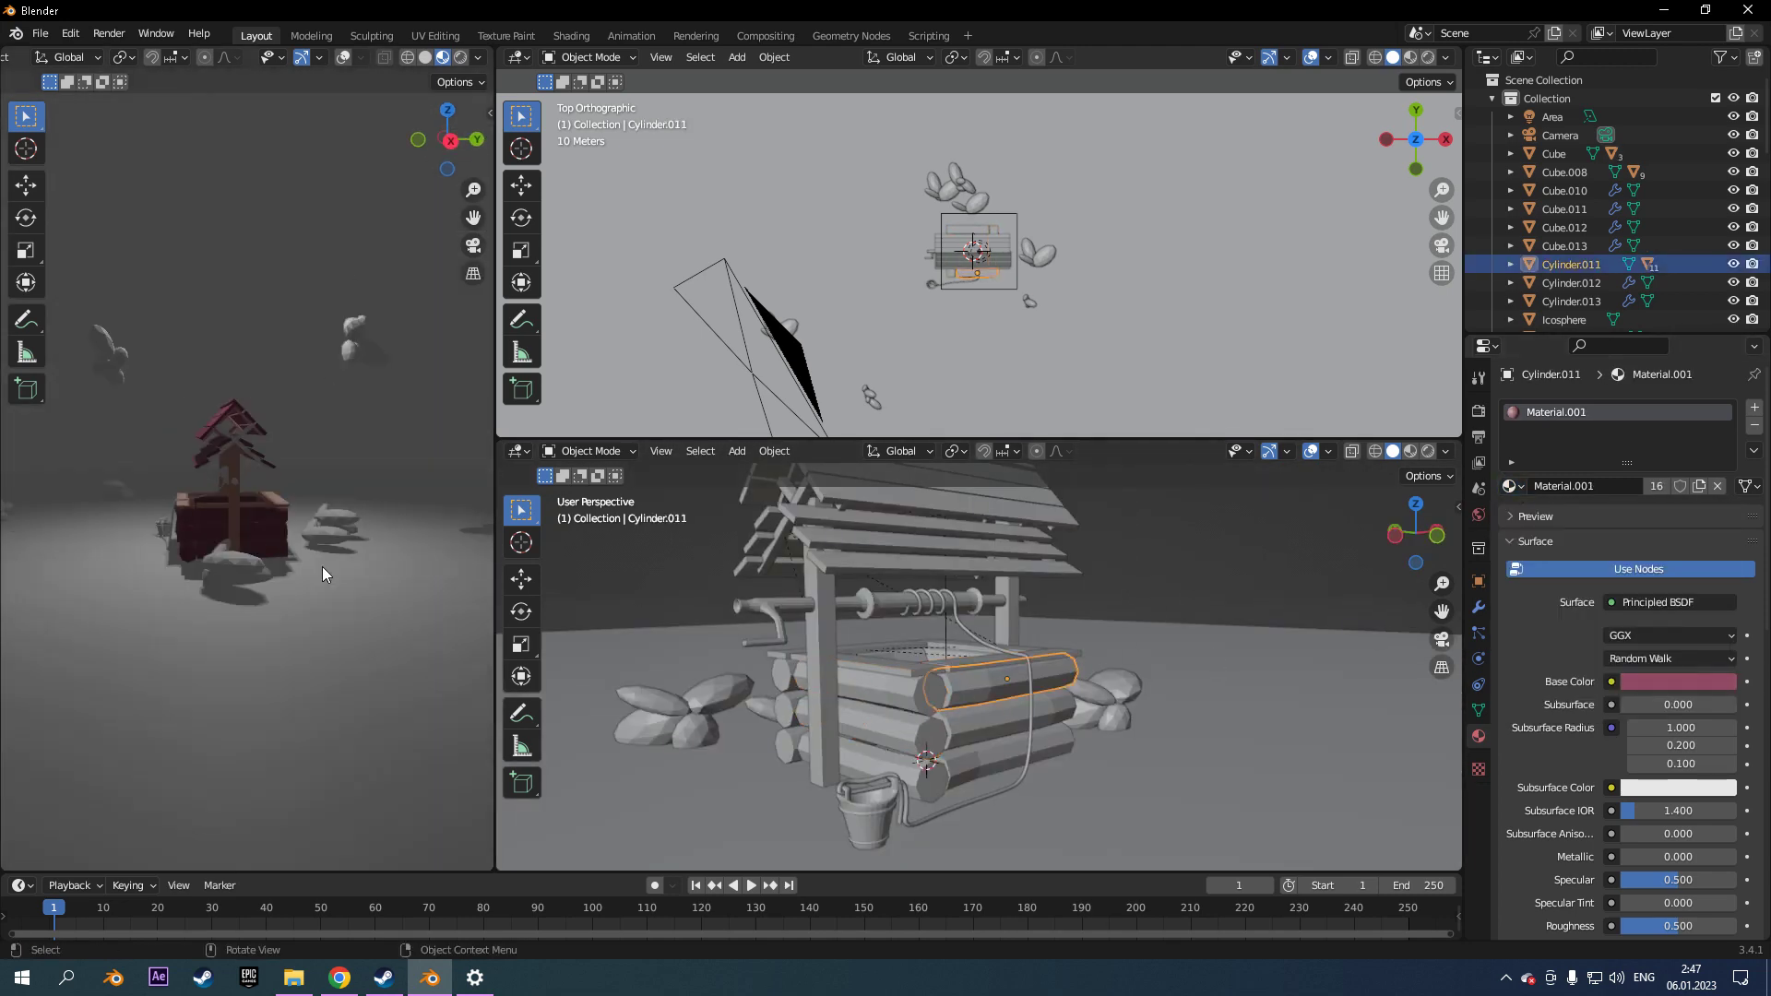
pyautogui.scroll(2, 282, 544)
pyautogui.click(875, 728)
pyautogui.press('Tab')
pyautogui.scroll(3, 875, 728)
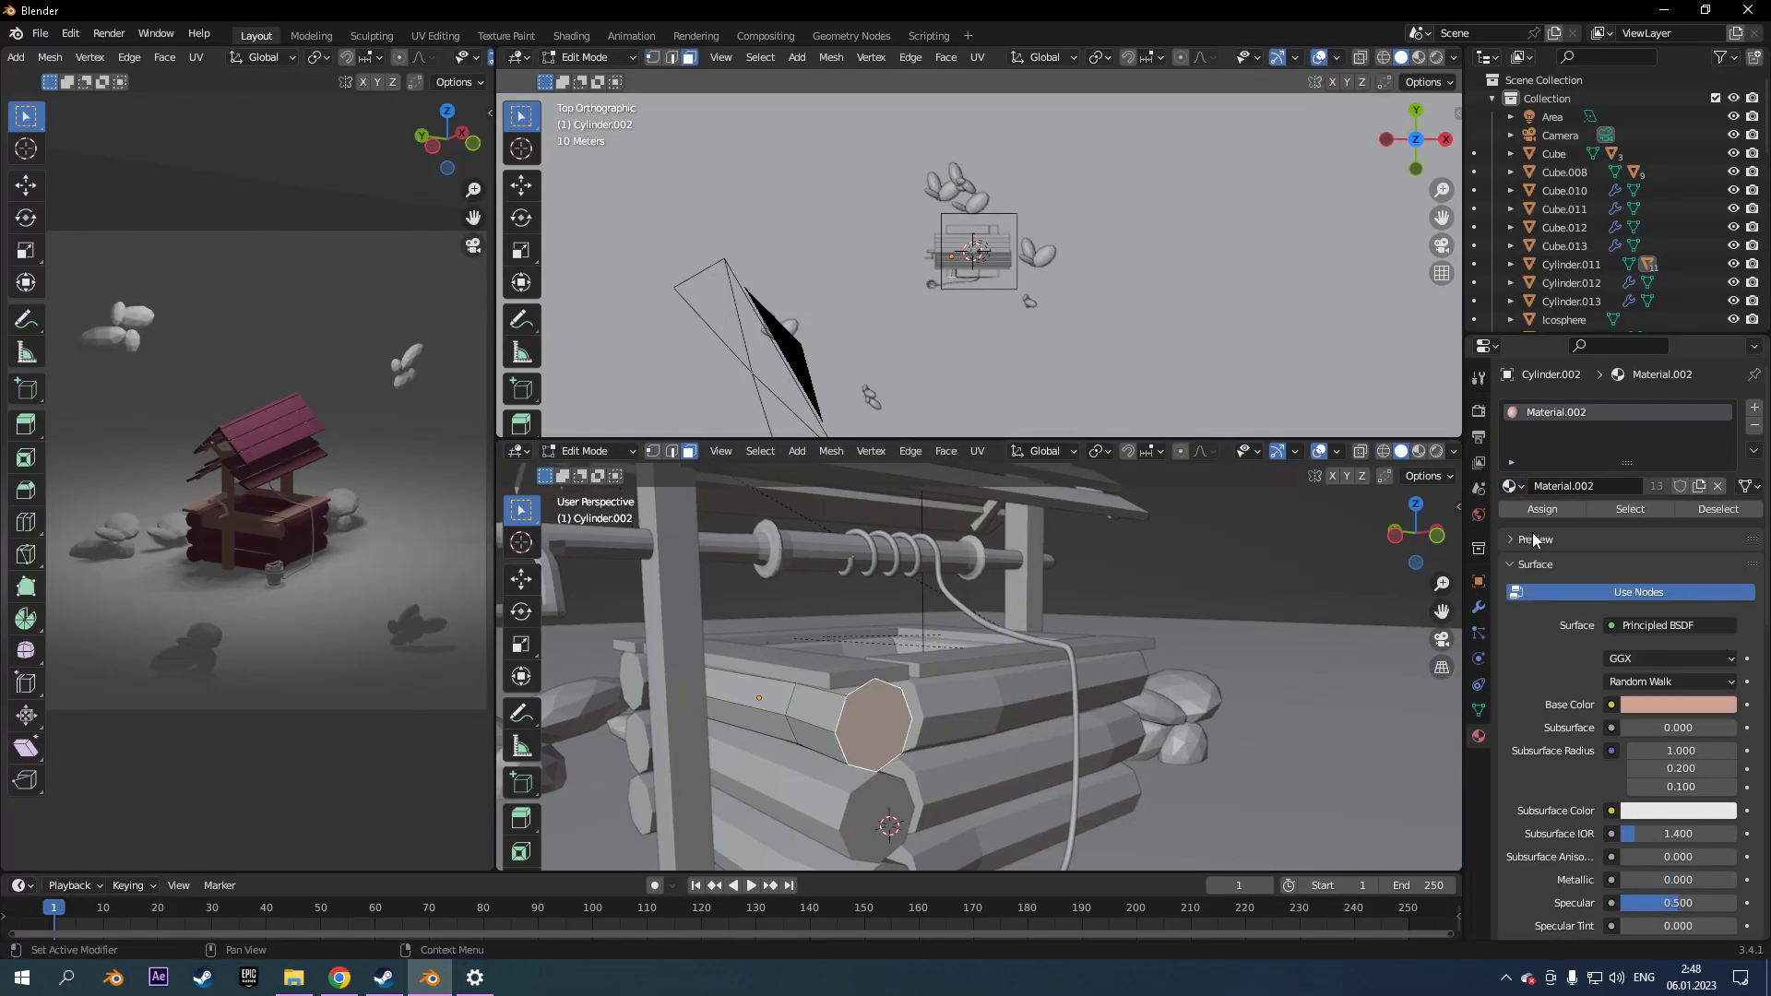
pyautogui.scroll(-5, 969, 680)
pyautogui.moveTo(969, 680); pyautogui.dragTo(1012, 427, button='middle')
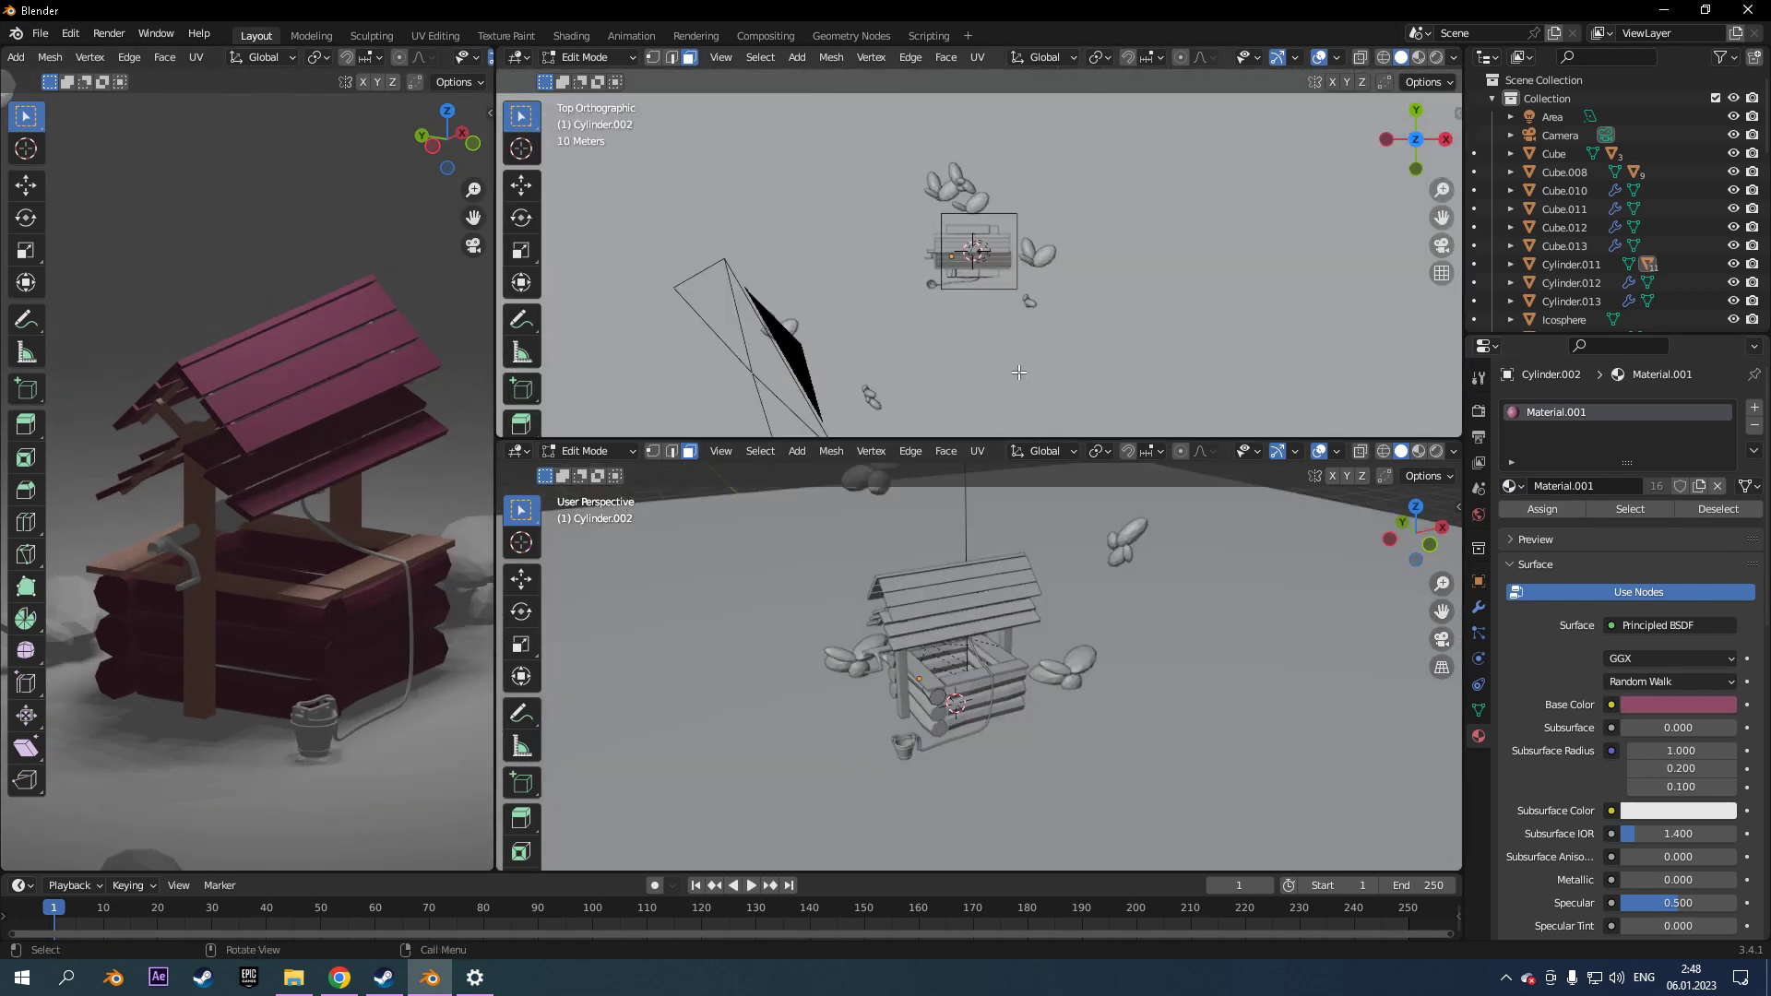
pyautogui.press('Tab')
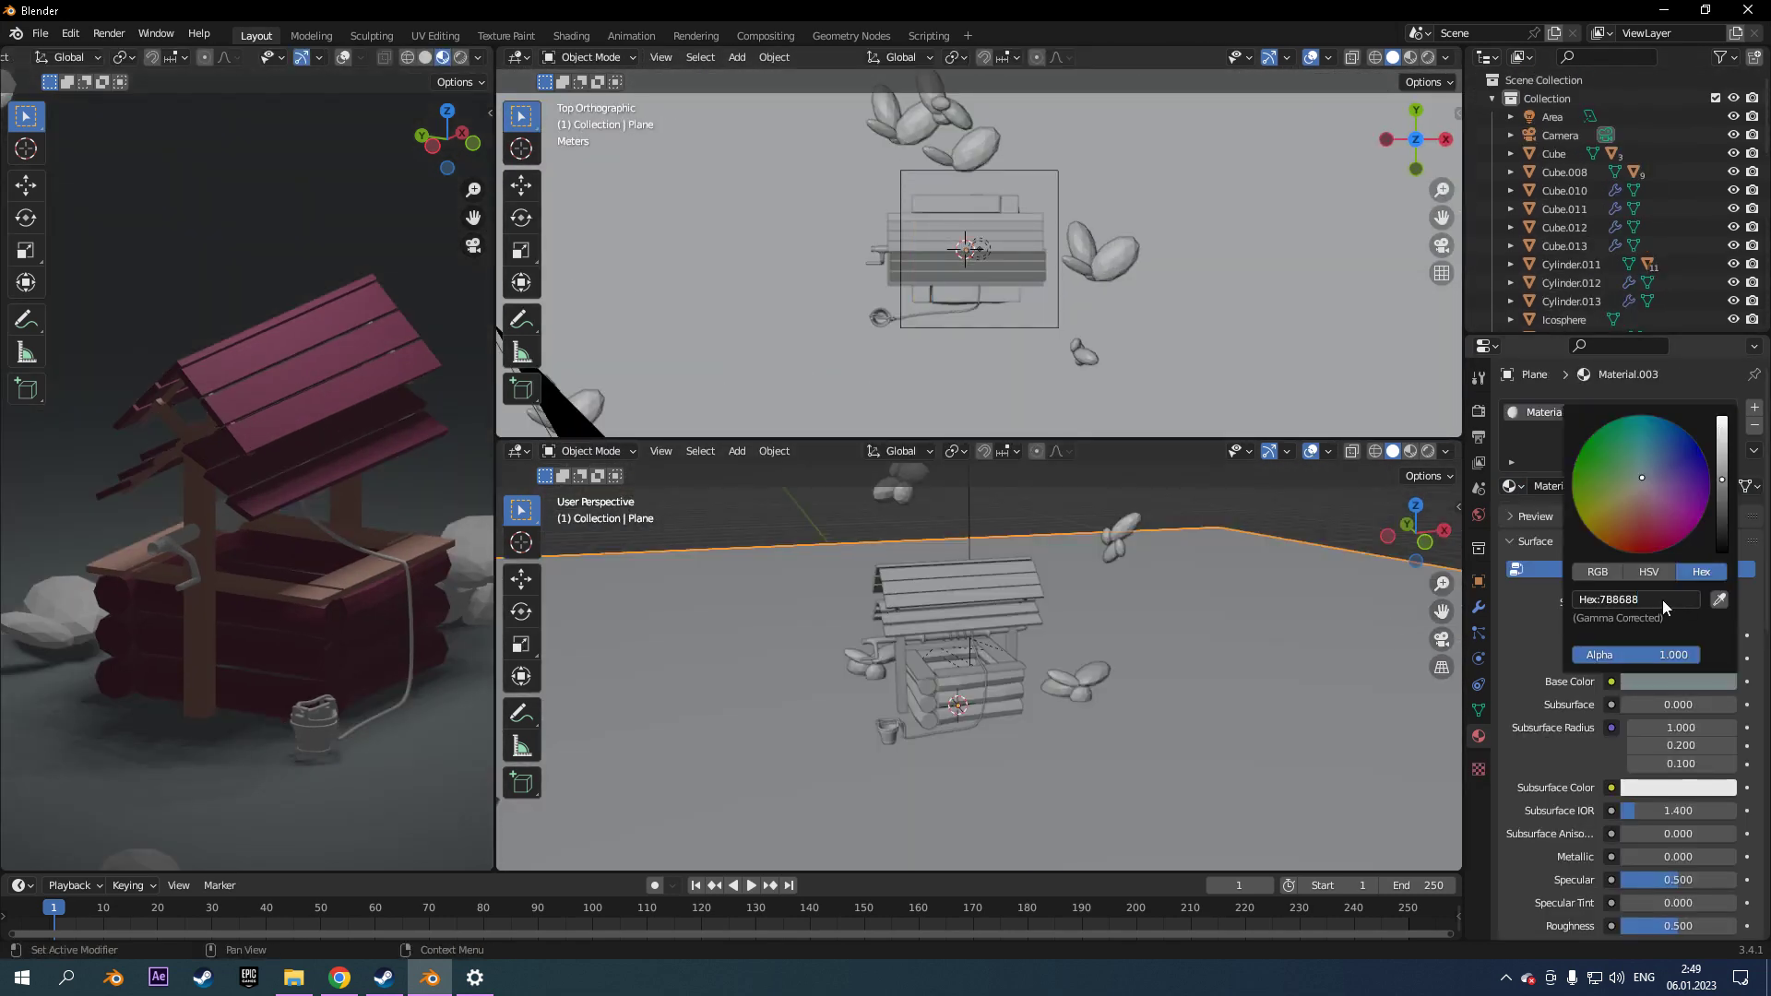
# Give the ground plane its own new Material.004.
pyautogui.click(1092, 674)
pyautogui.click(1511, 486)
pyautogui.click(1292, 738)
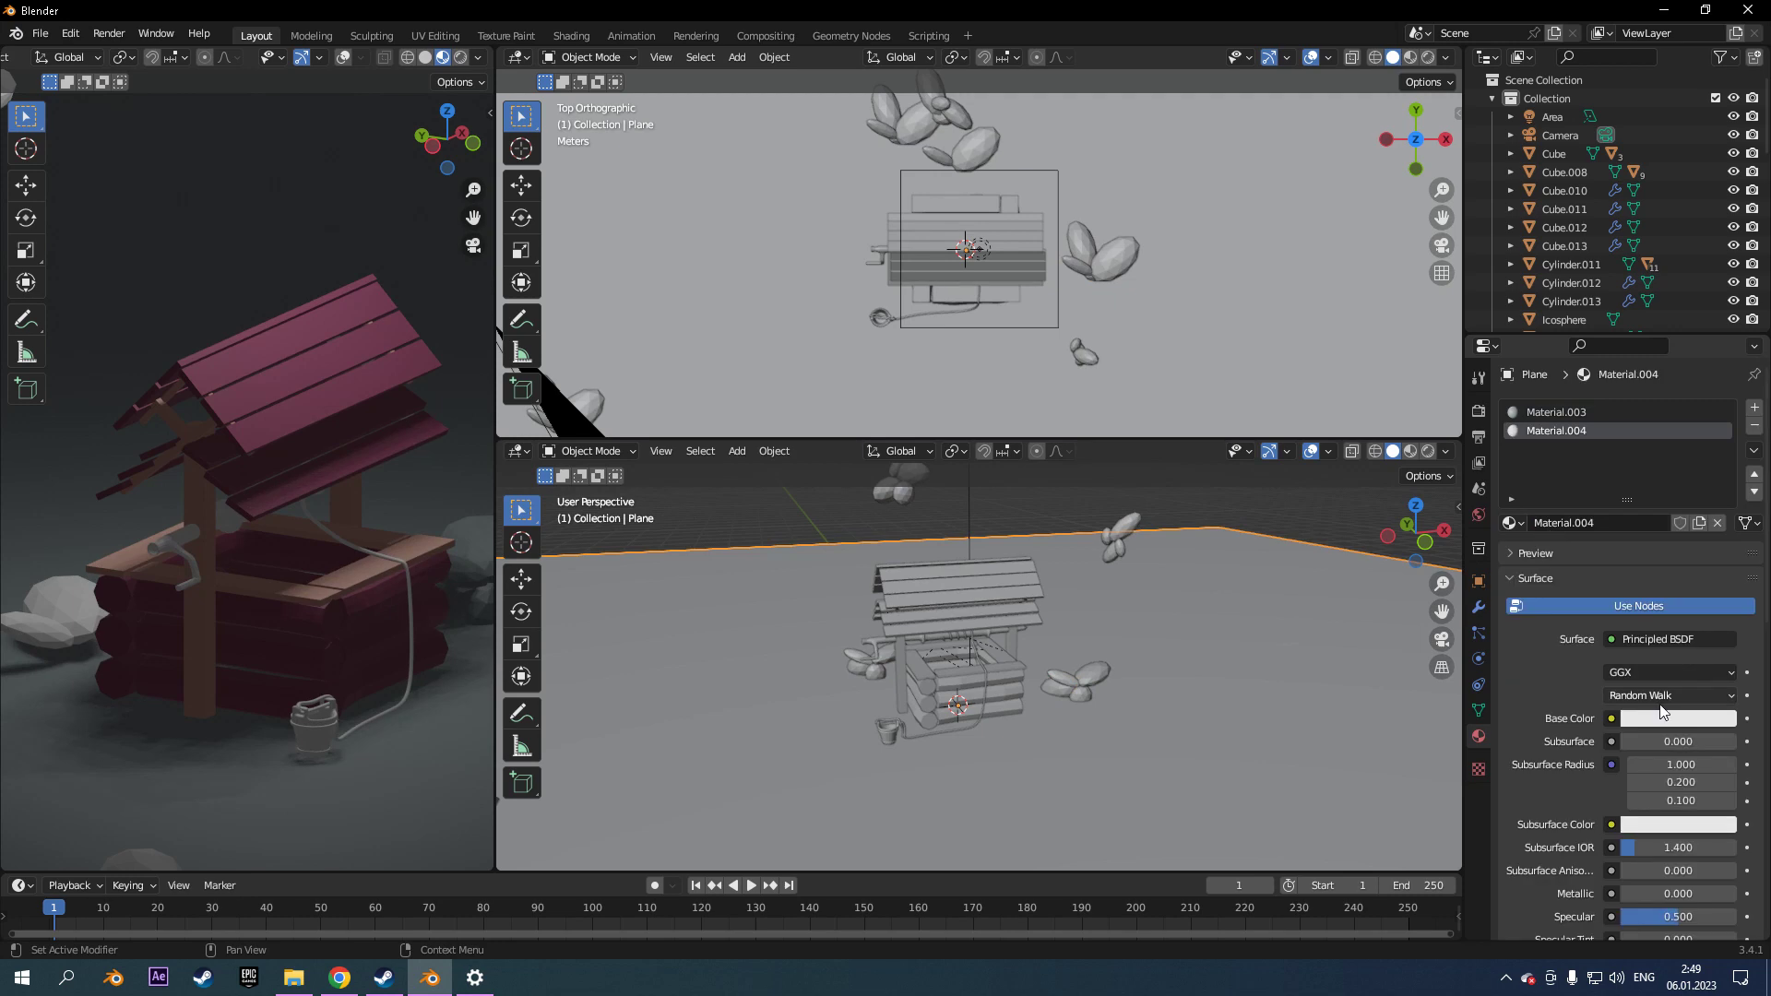
pyautogui.scroll(-3, 969, 680)
pyautogui.click(1511, 523)
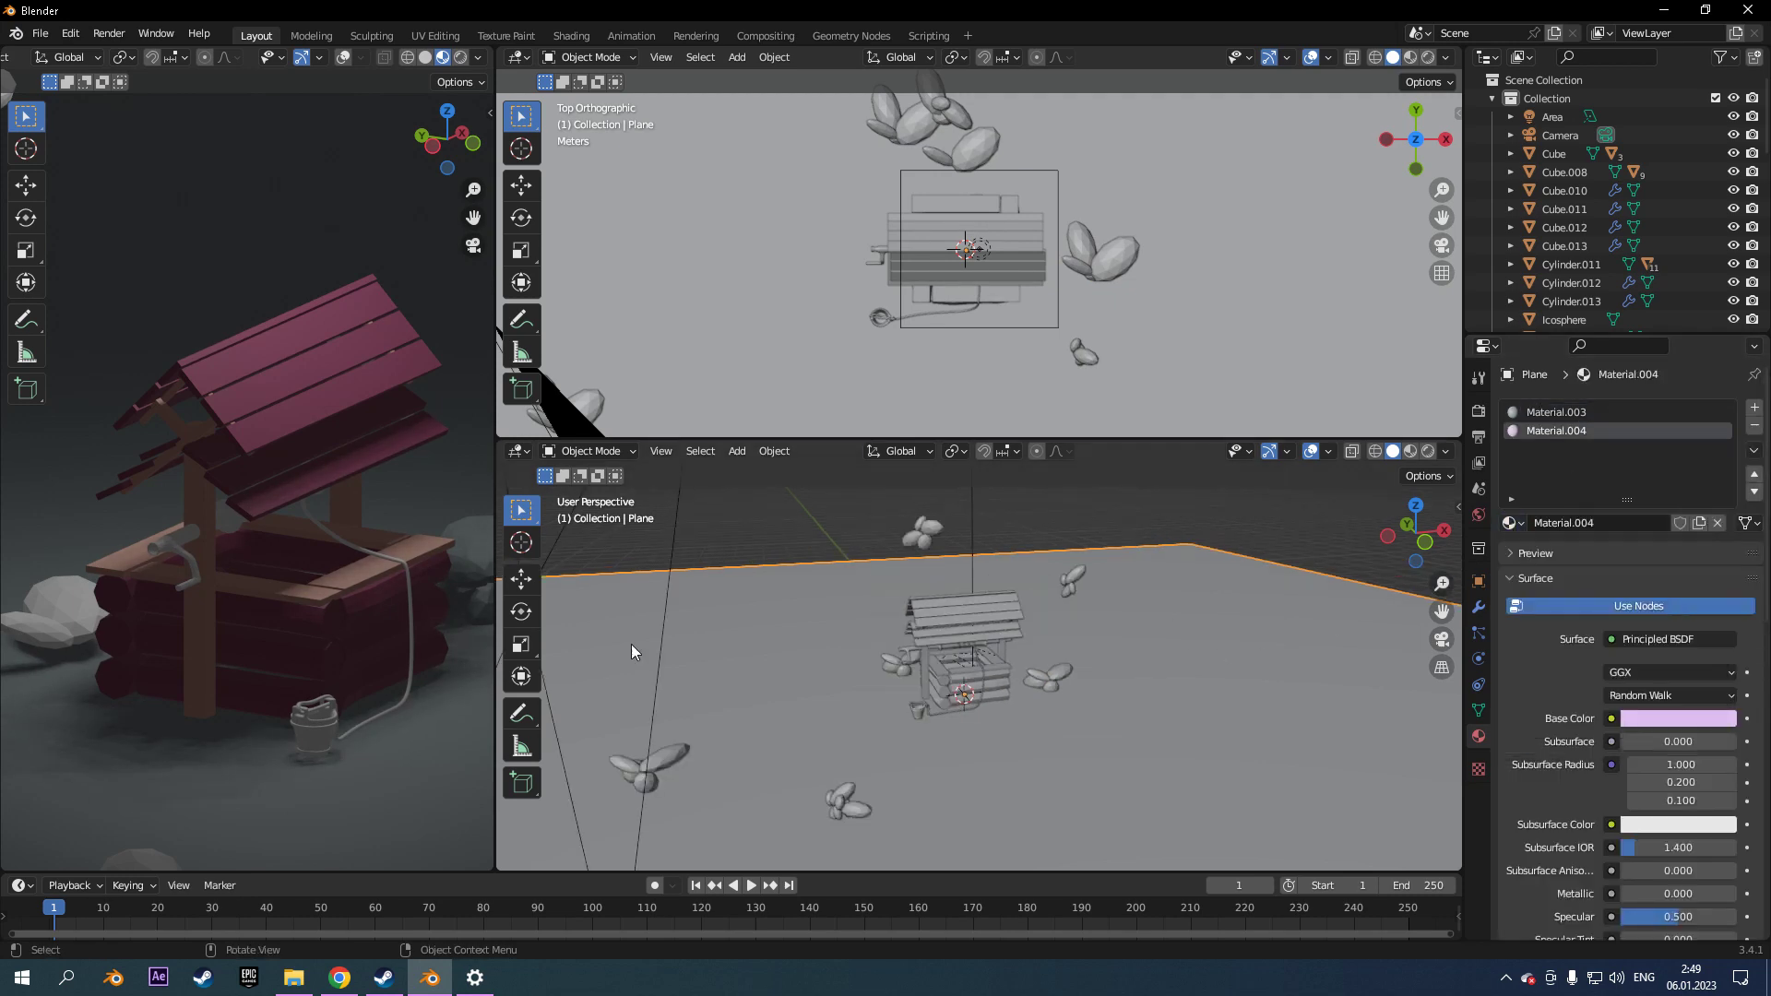
pyautogui.scroll(3, 633, 652)
# Assign the grey Material.003 to the rocks, viewing the lower pane through the camera.
pyautogui.click(1148, 505)
pyautogui.scroll(-3, 469, 452)
pyautogui.click(1511, 486)
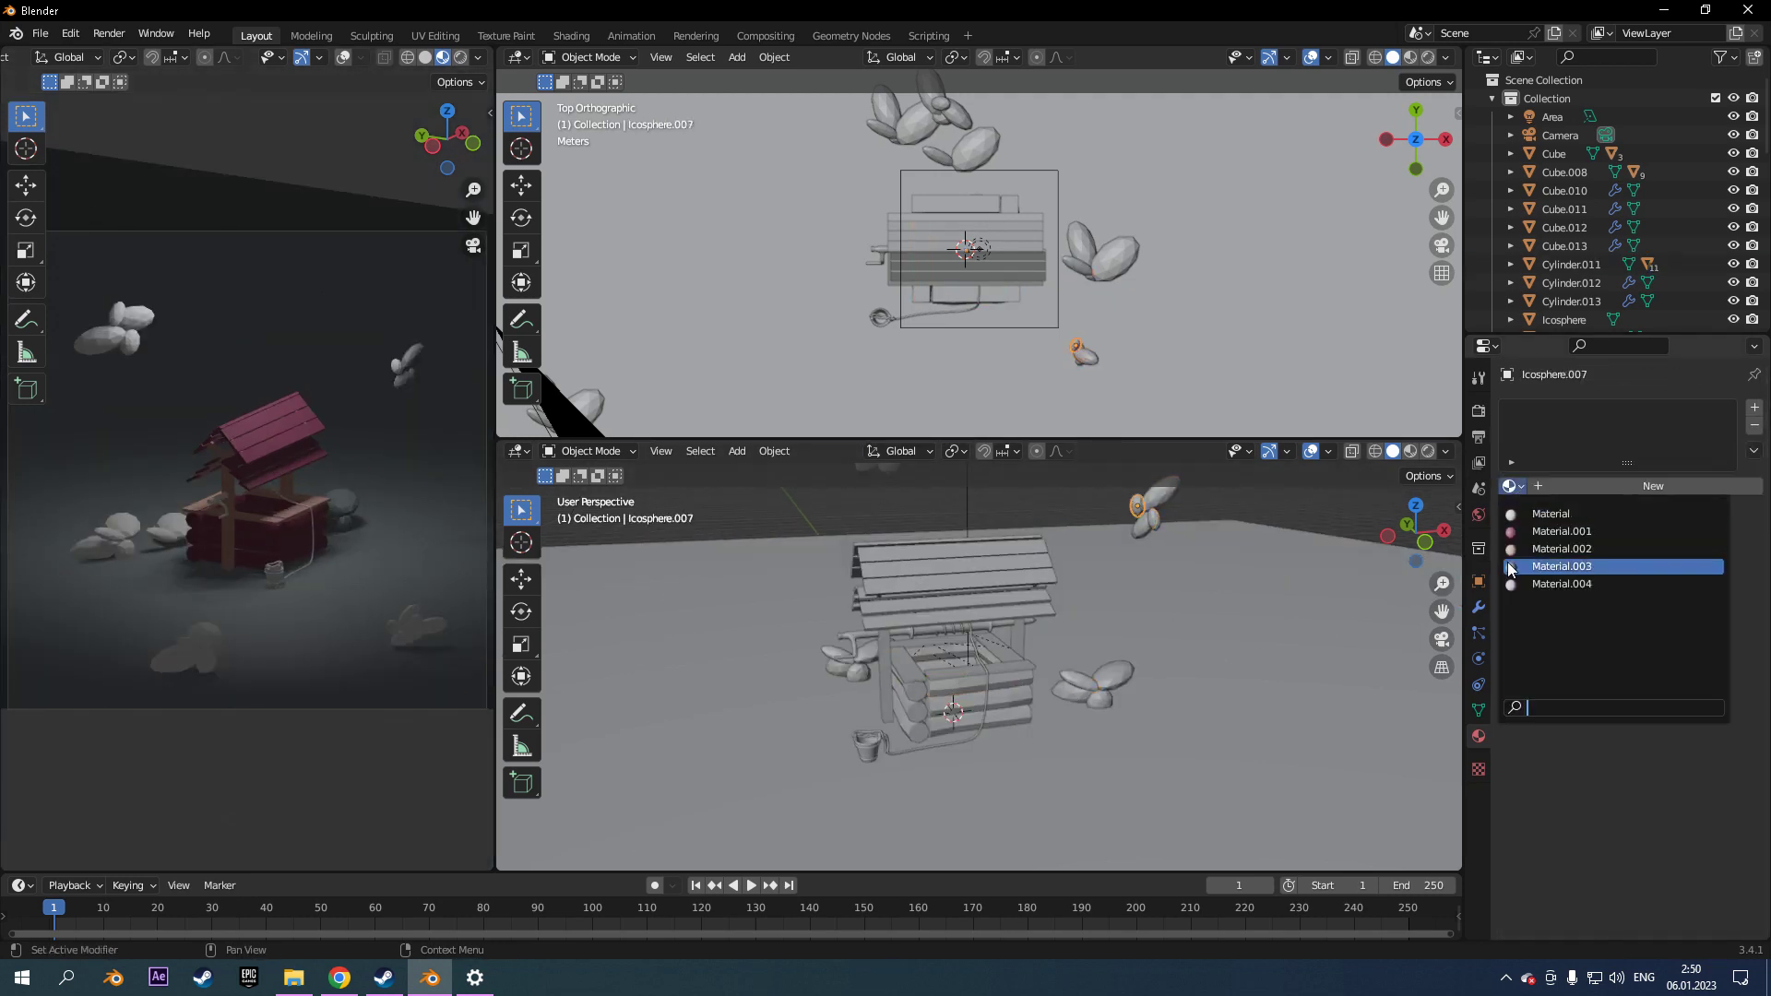
pyautogui.click(1511, 566)
pyautogui.press('KP_0')
pyautogui.click(1190, 770)
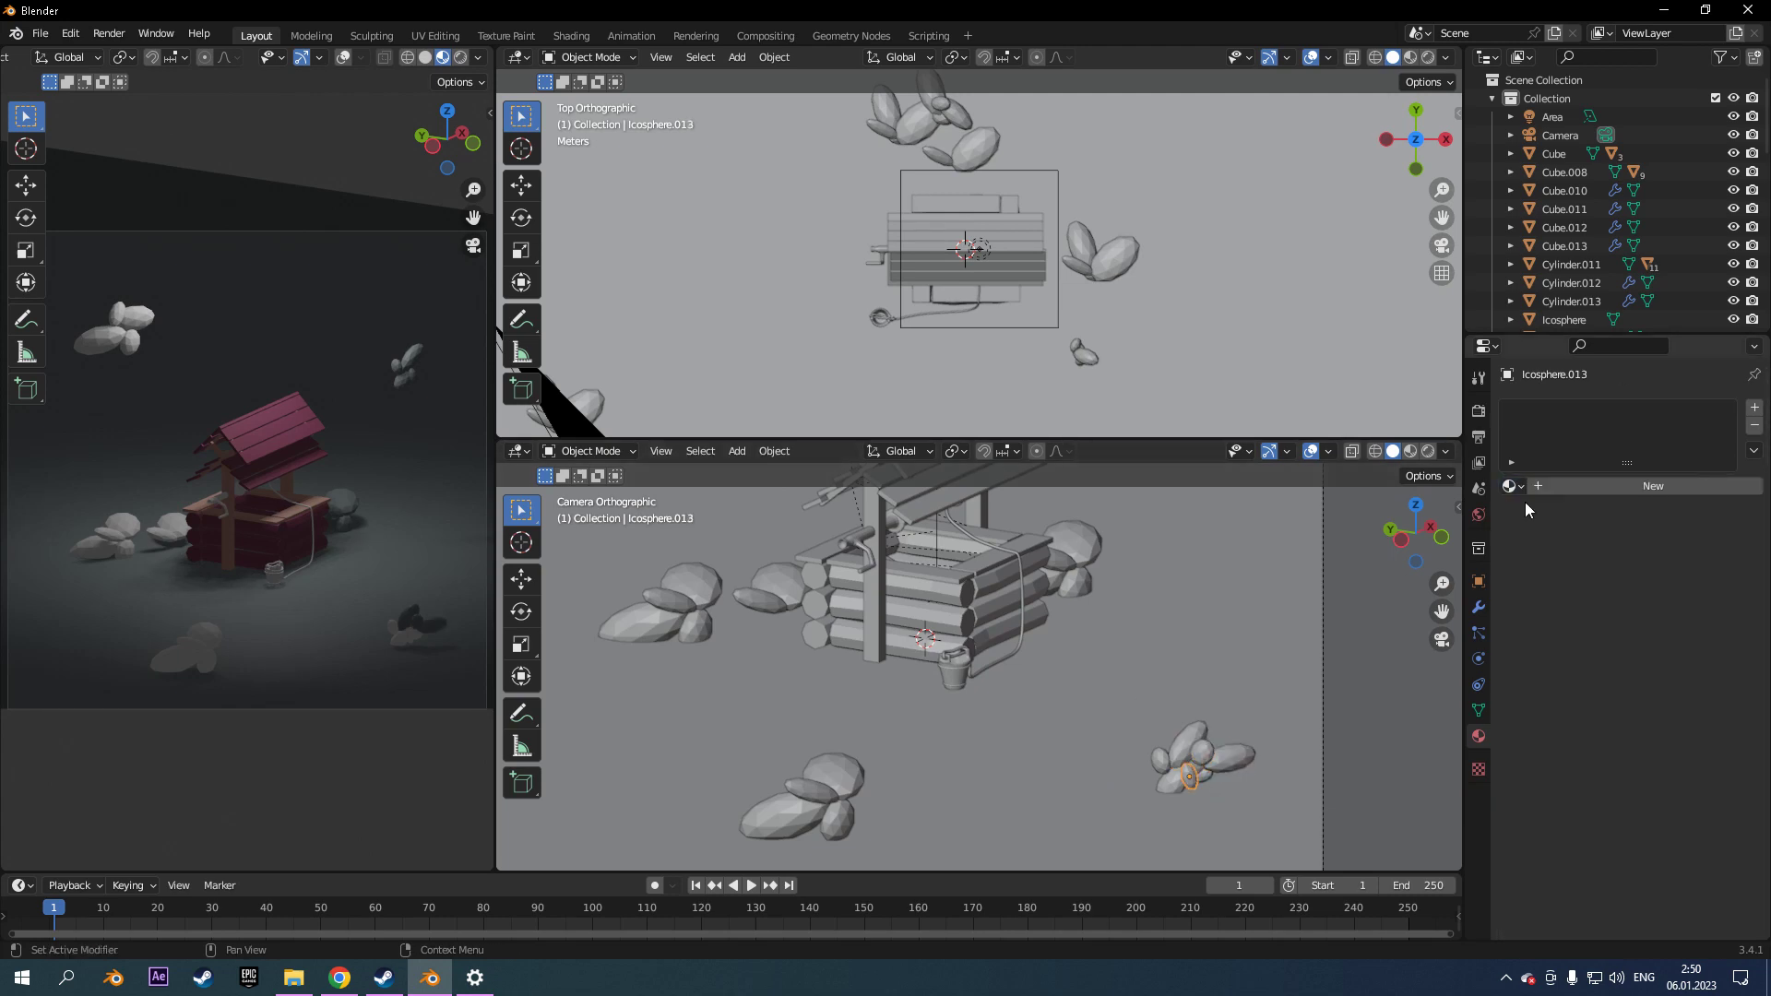
pyautogui.scroll(2, 1344, 644)
pyautogui.click(1236, 683)
pyautogui.click(1511, 486)
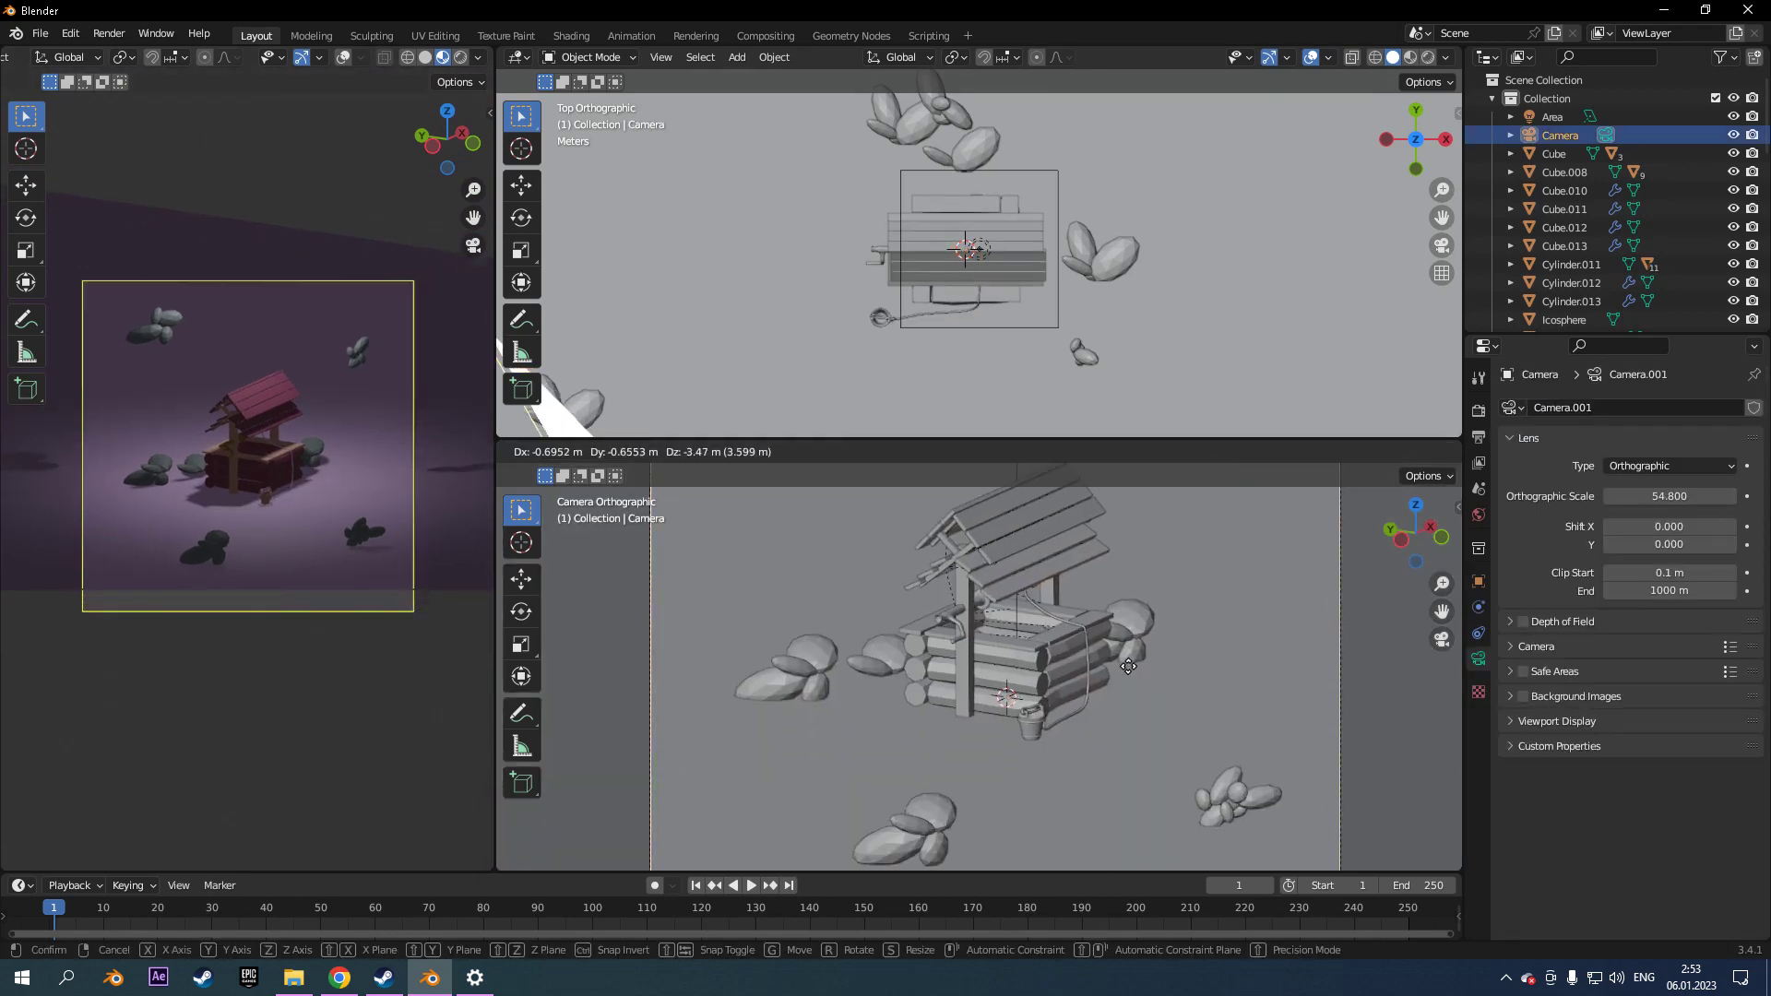
# Move the camera to a new position to reframe the well.
pyautogui.click(1186, 643)
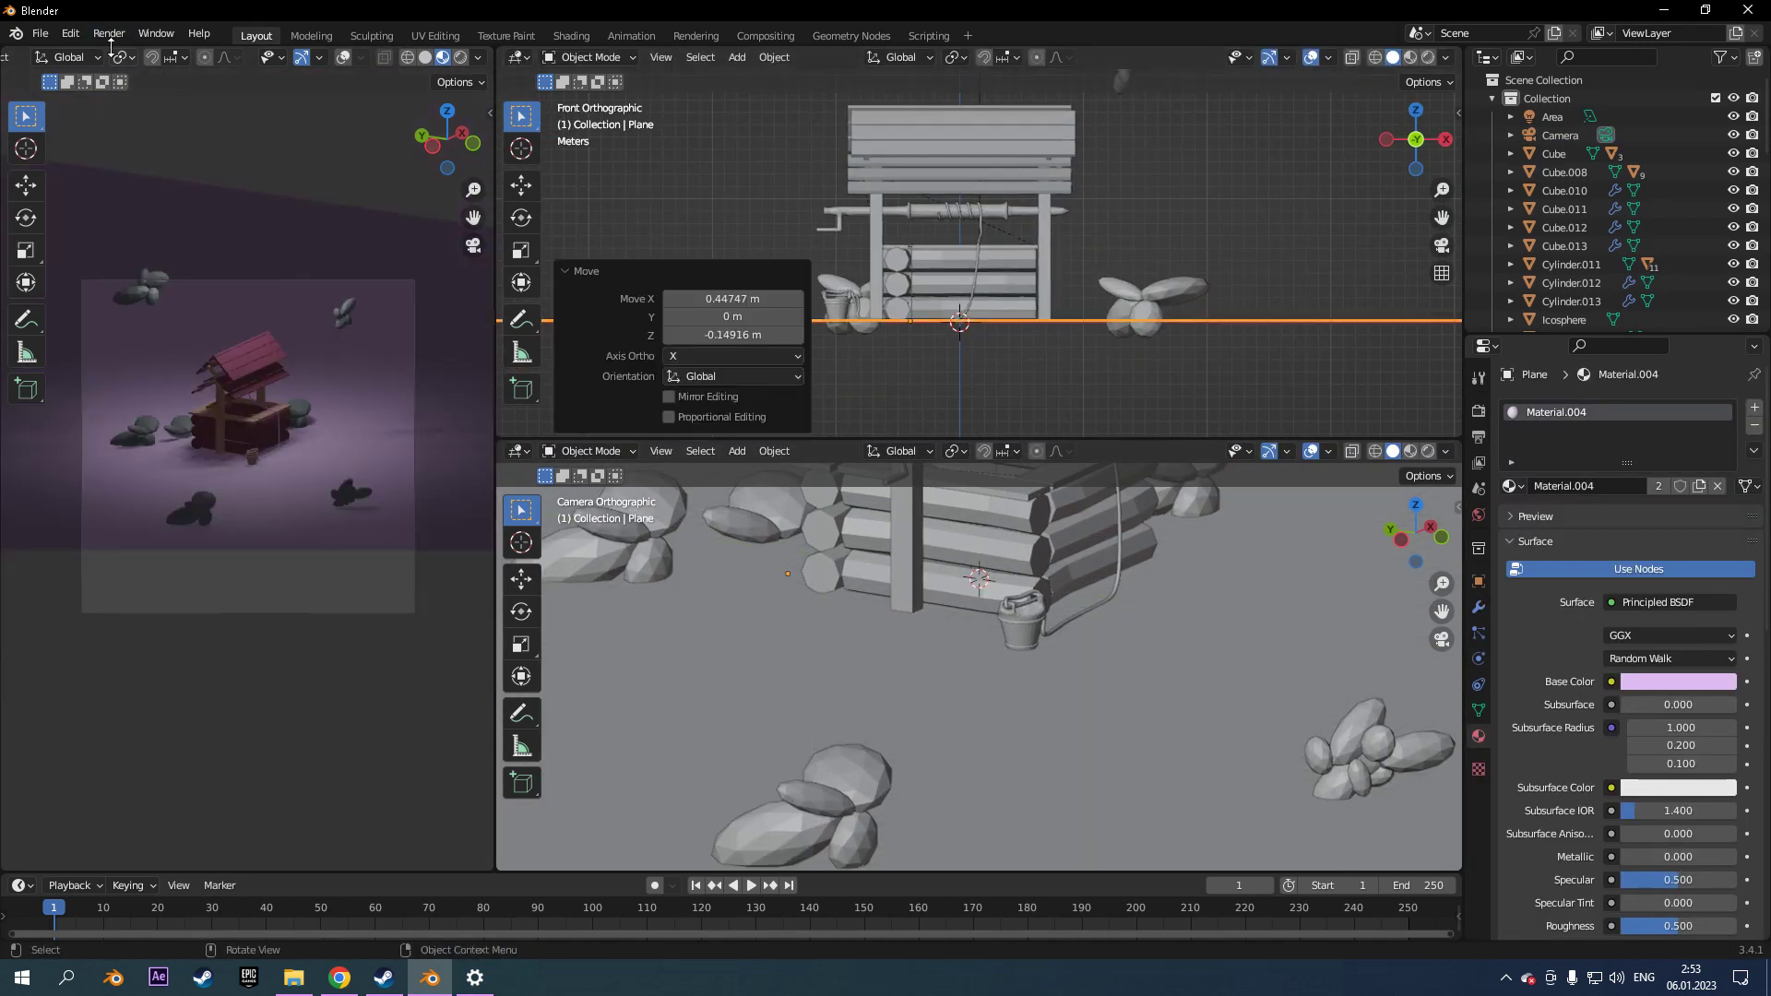